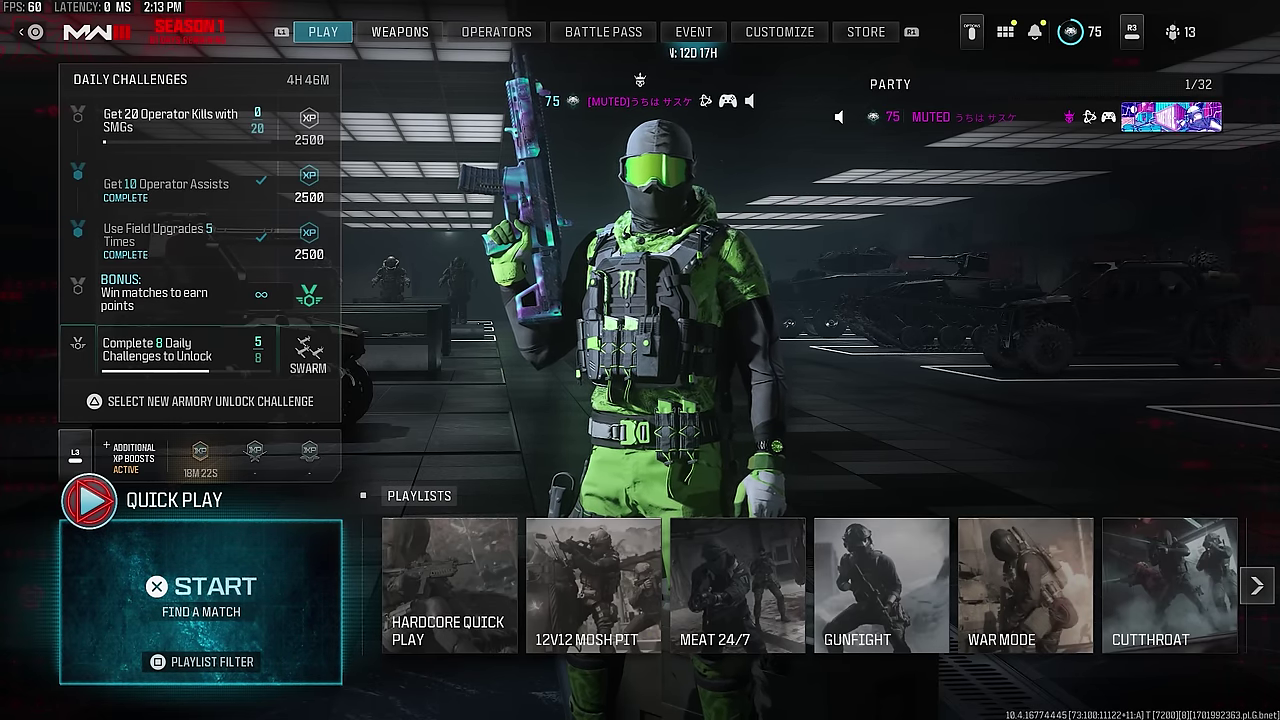
- Briefly bring up the settings over the lobby, close them, and keep firing at enemies
key(Escape)
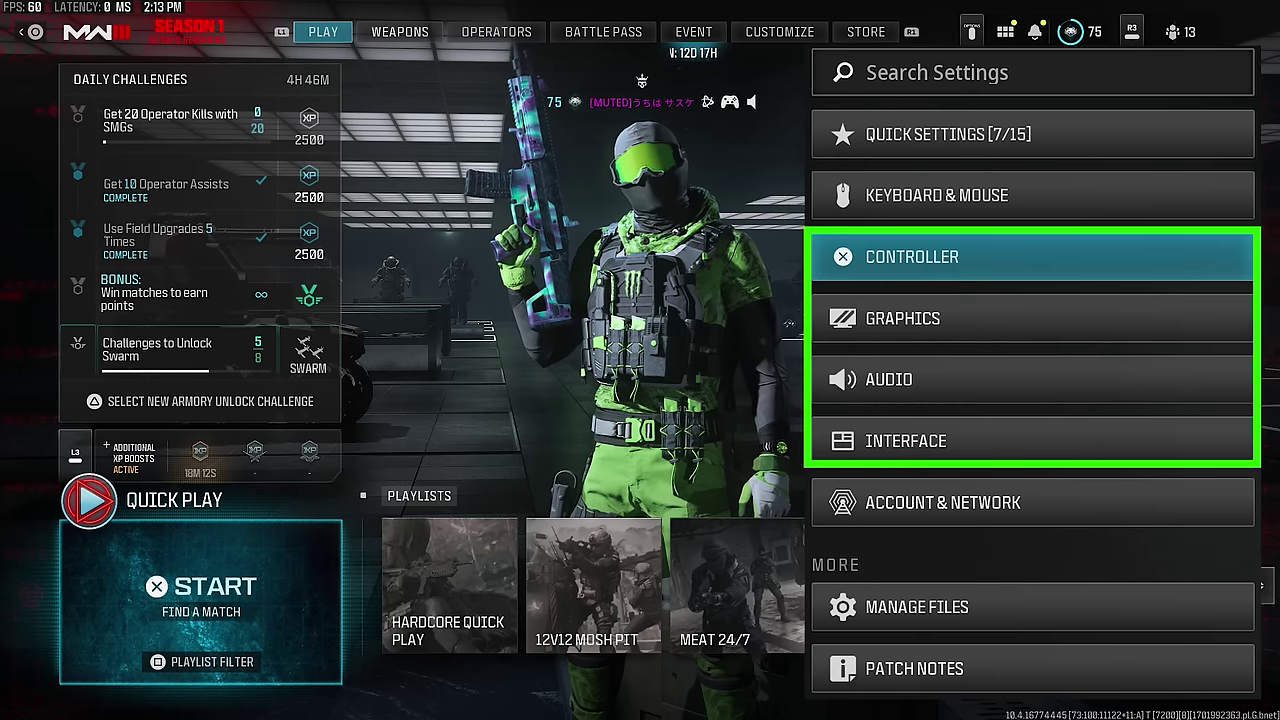
key(Escape)
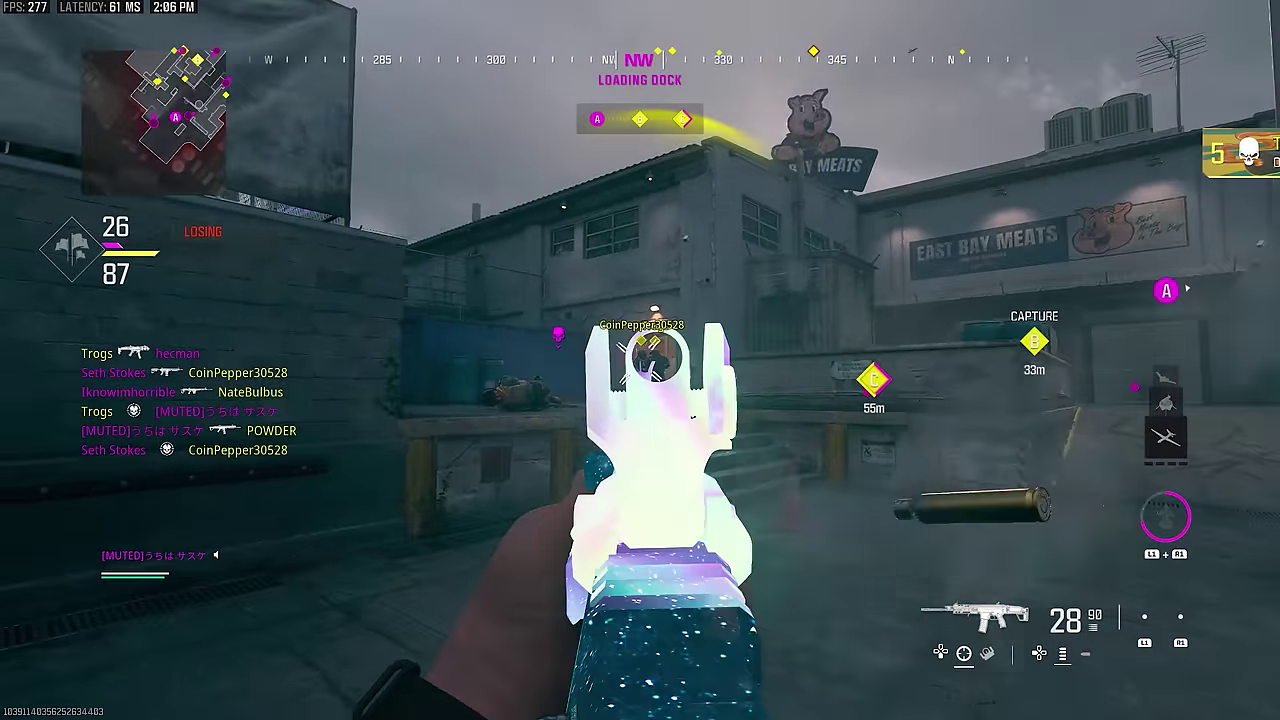
click(640, 360)
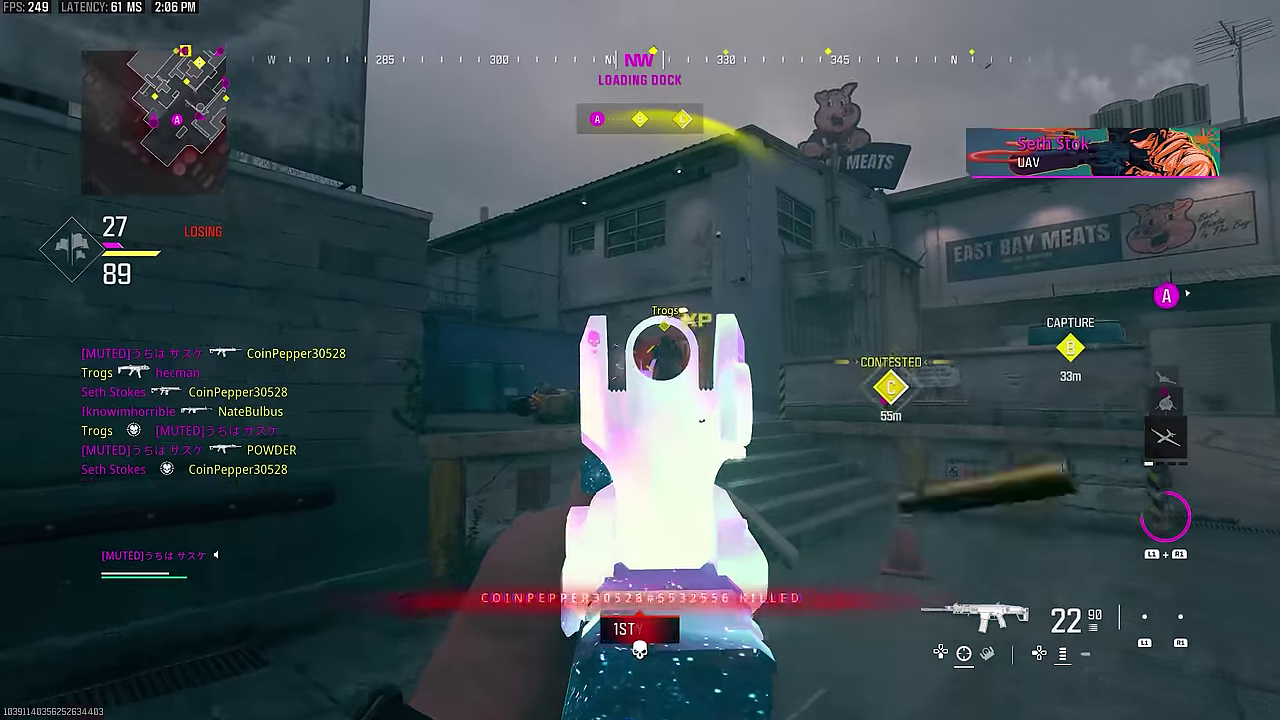
- Sprint toward the buildings, run through the warehouse, and climb over the trailer
key(w)
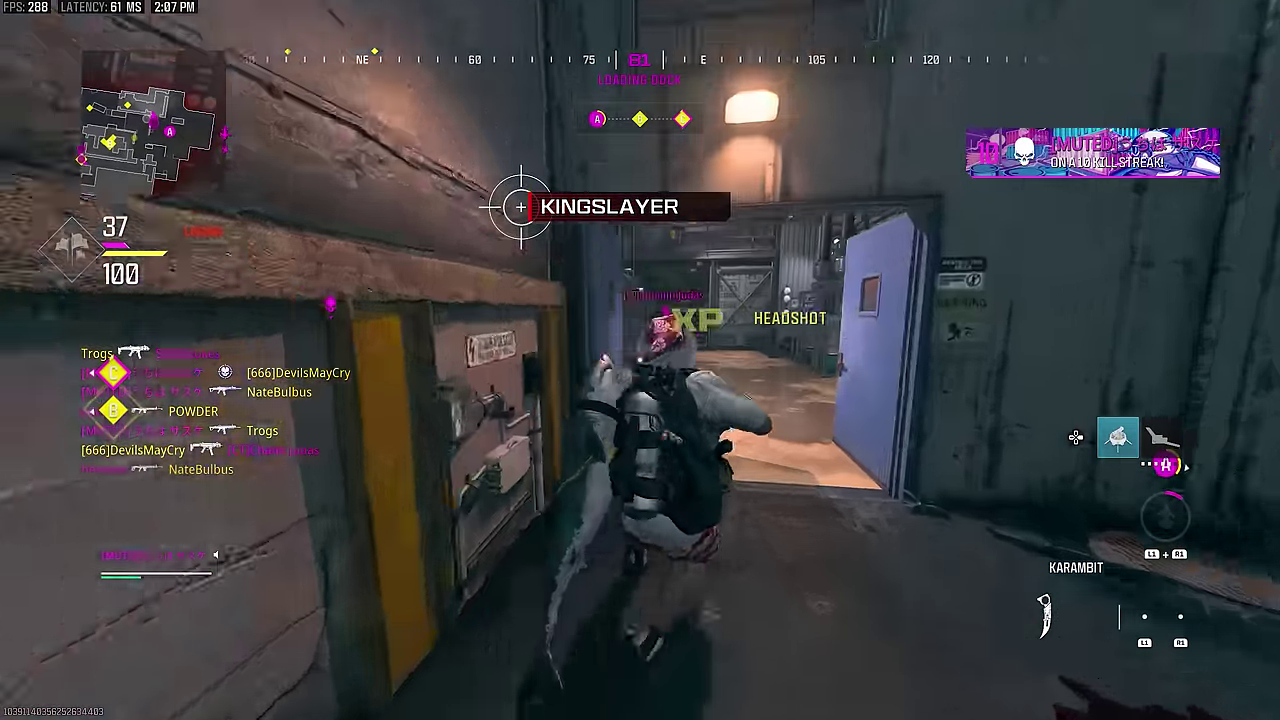
key(w)
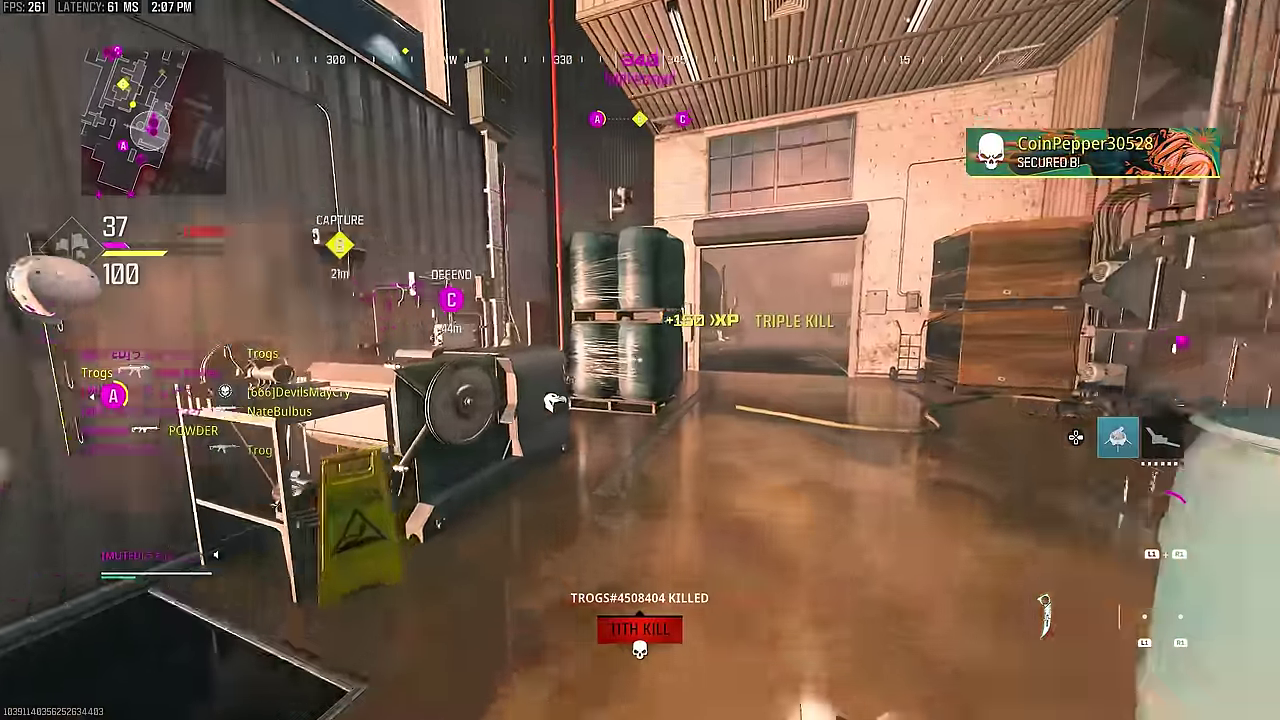
key(space)
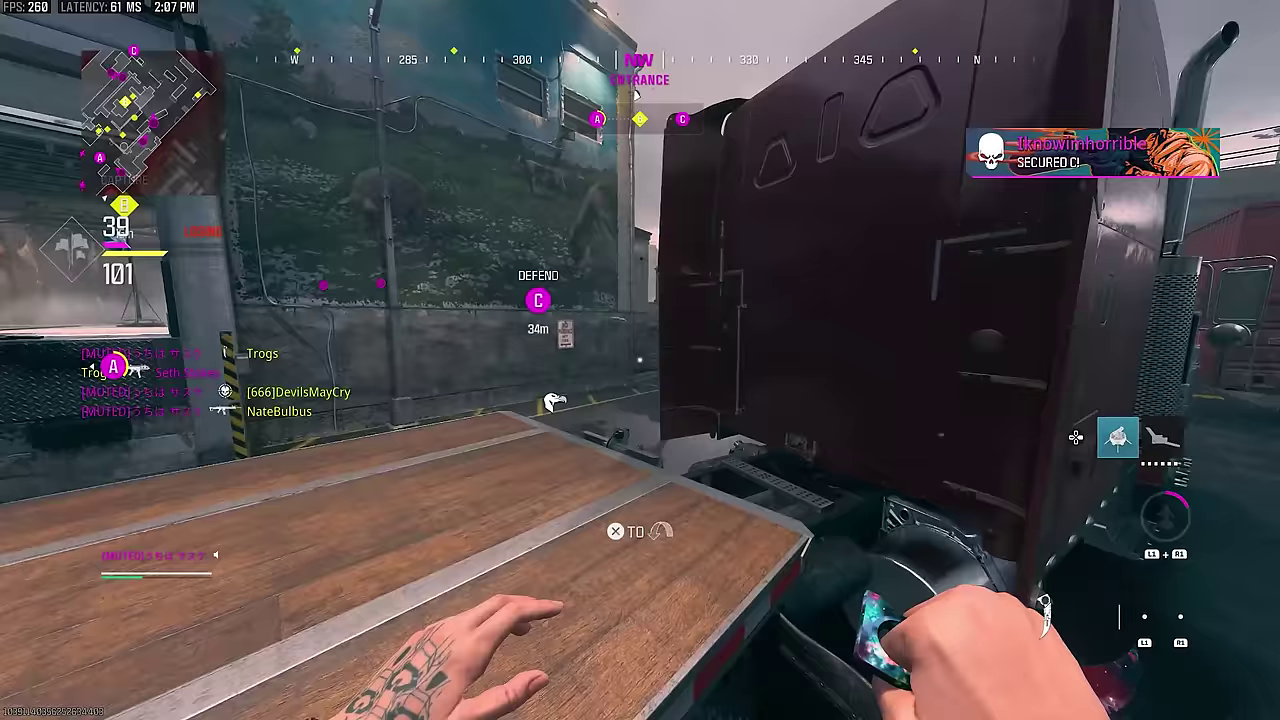
- Sprint into the doorway, then bring up Settings and enter the Controller category
key(w)
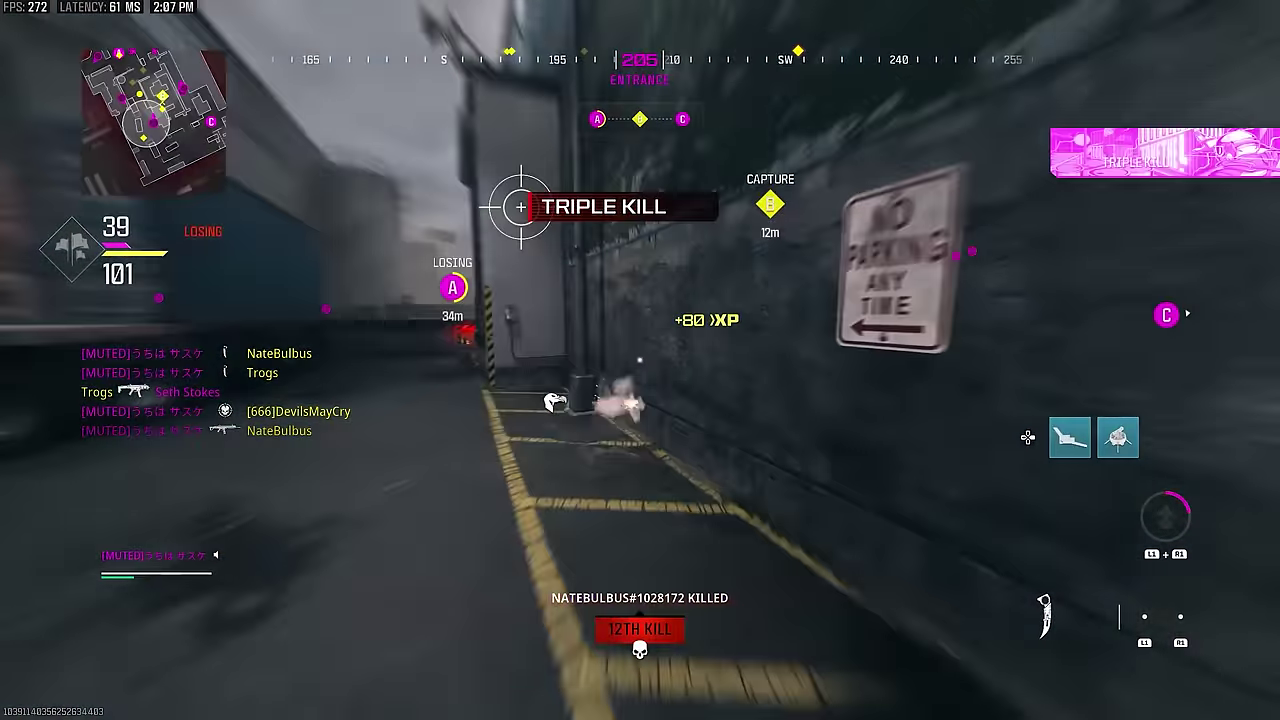
key(w)
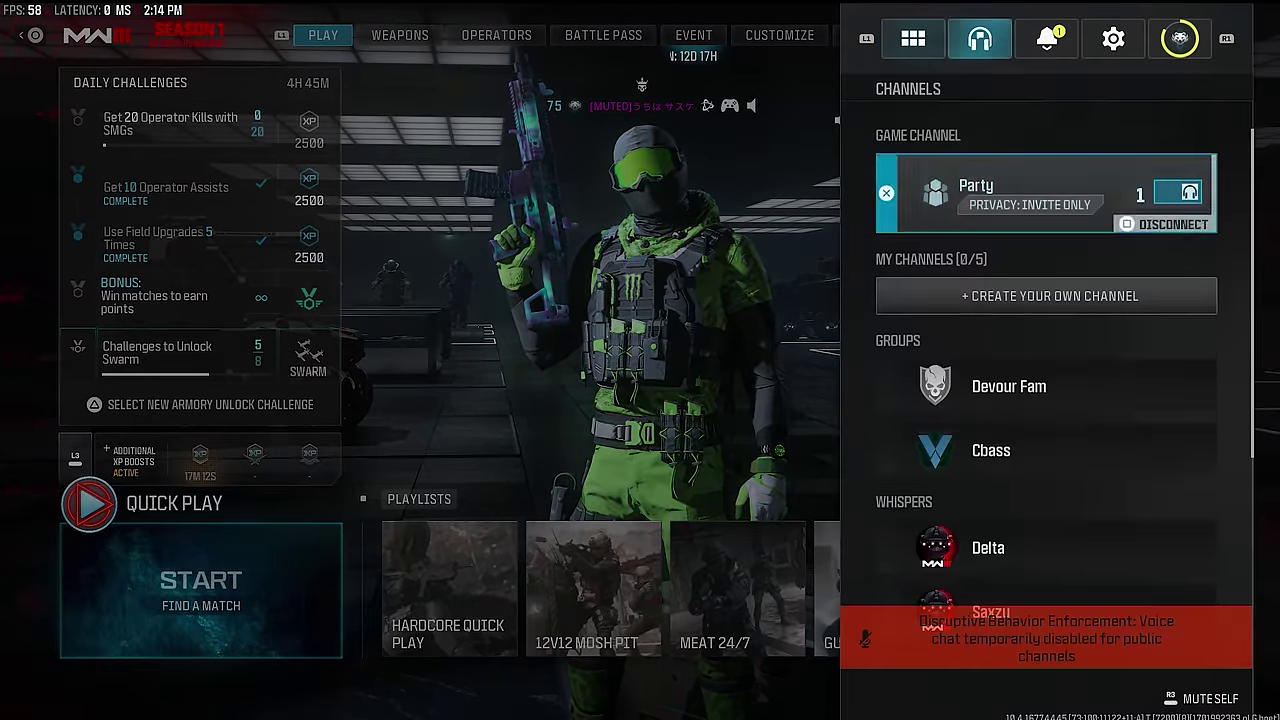
key(Escape)
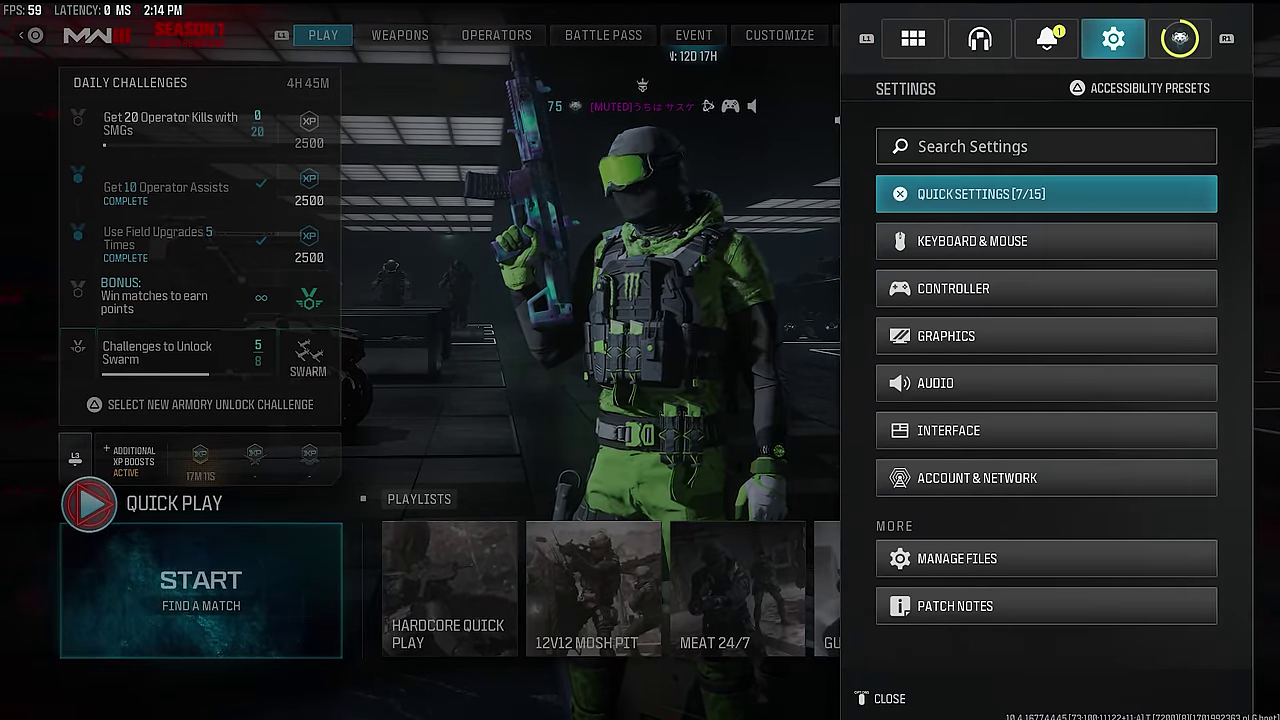
key(Down)
key(Down)
key(Return)
- Look at the Edit Button Layout editor and return to the controller settings list
key(Down)
key(Down)
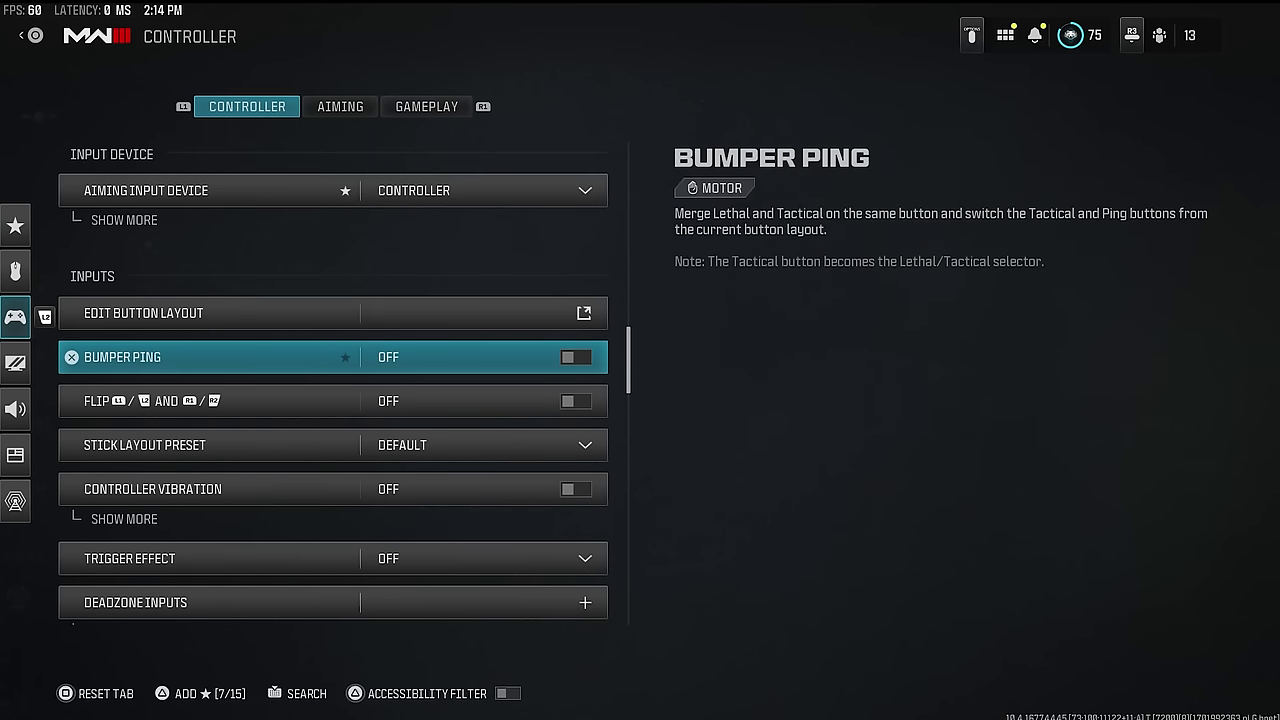
key(Up)
key(Return)
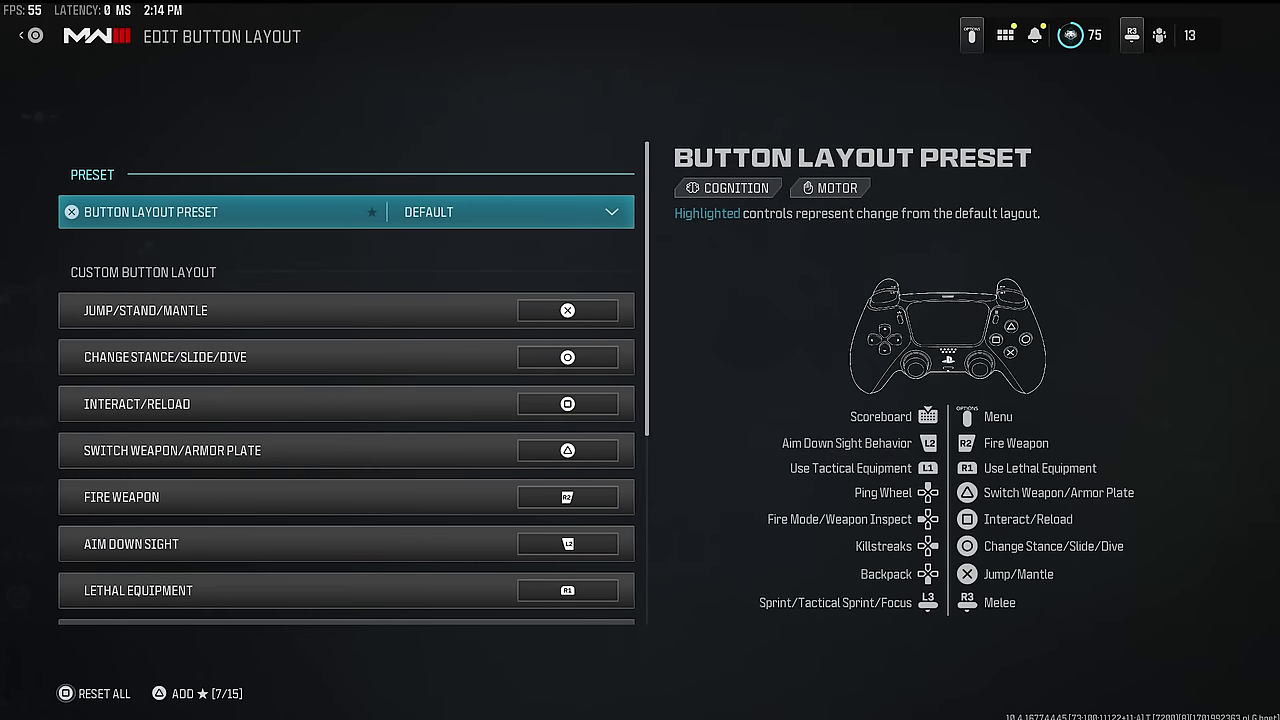
key(Escape)
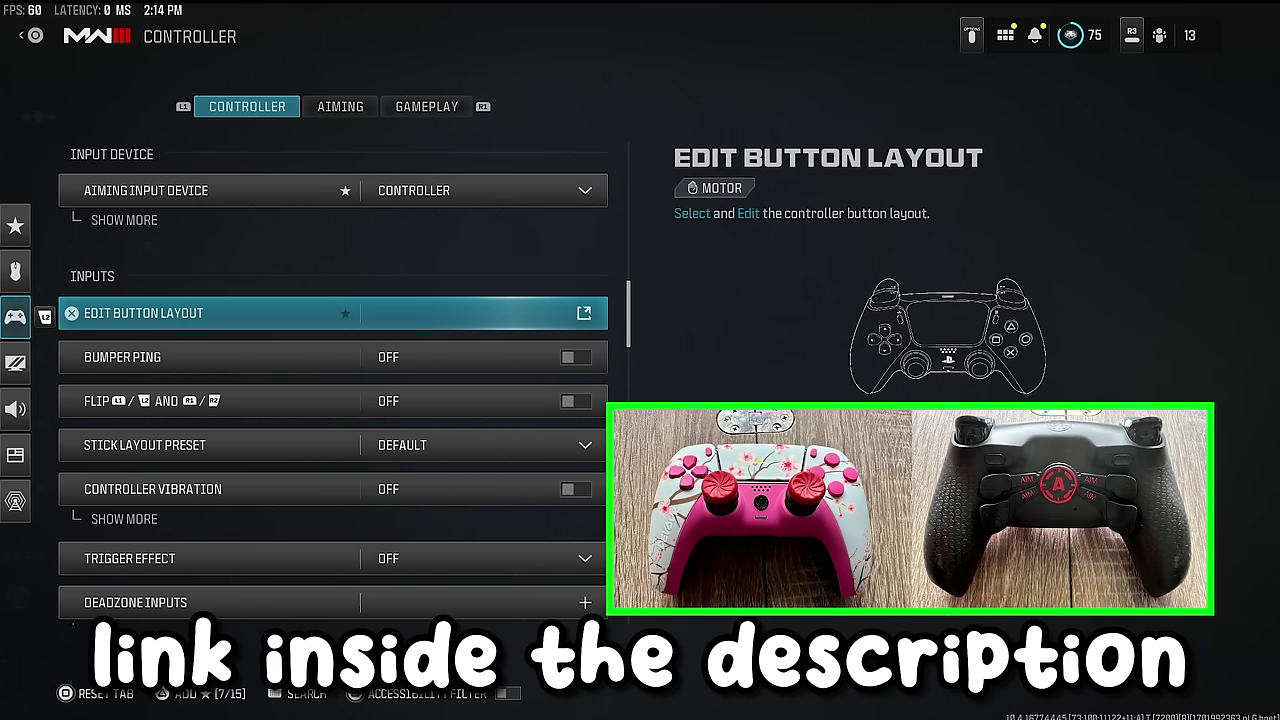
- Review Stick Layout Preset, Controller Vibration and Trigger Effect down to the Deadzone Inputs group
key(Down)
key(Down)
key(Down)
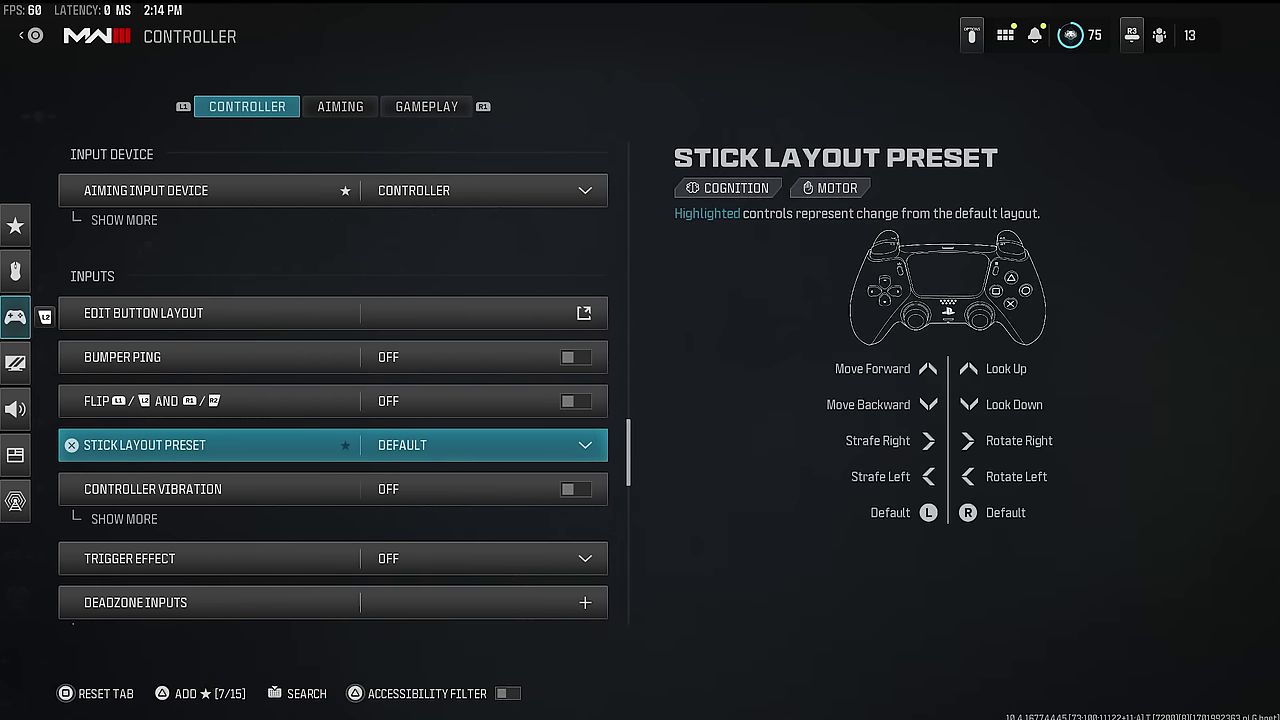
key(Down)
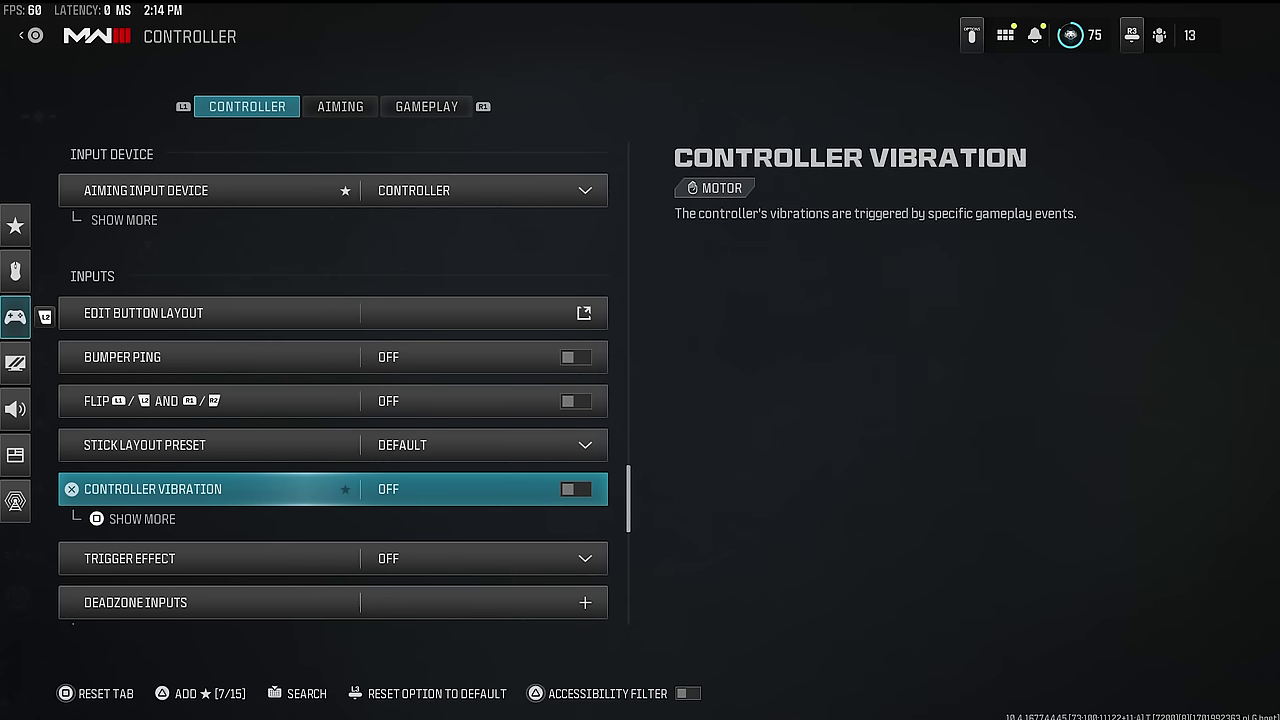
key(Down)
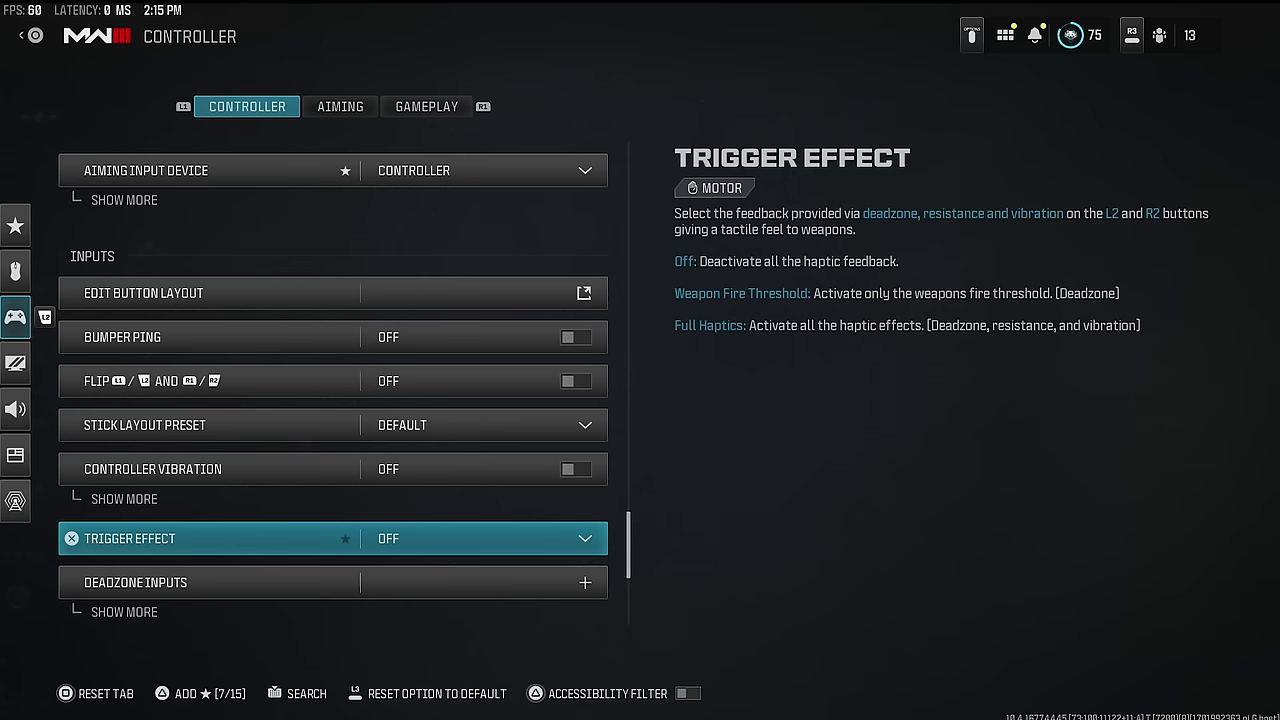
key(Down)
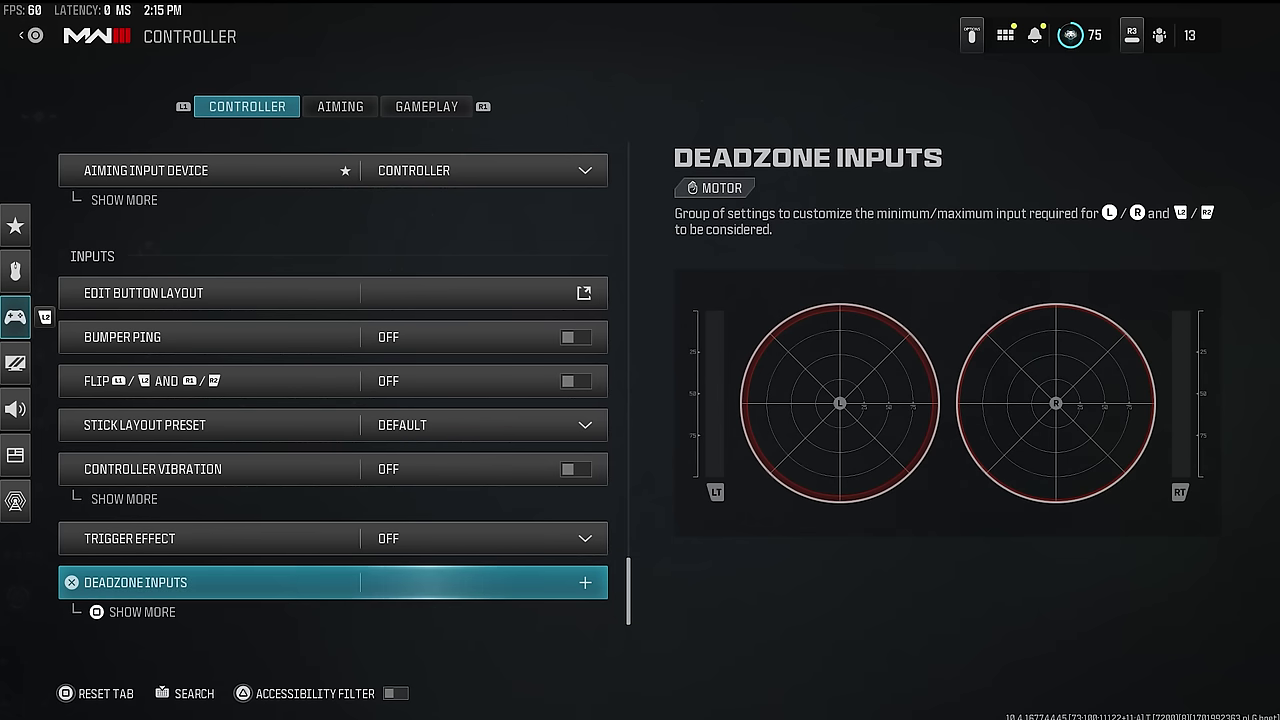
key(Return)
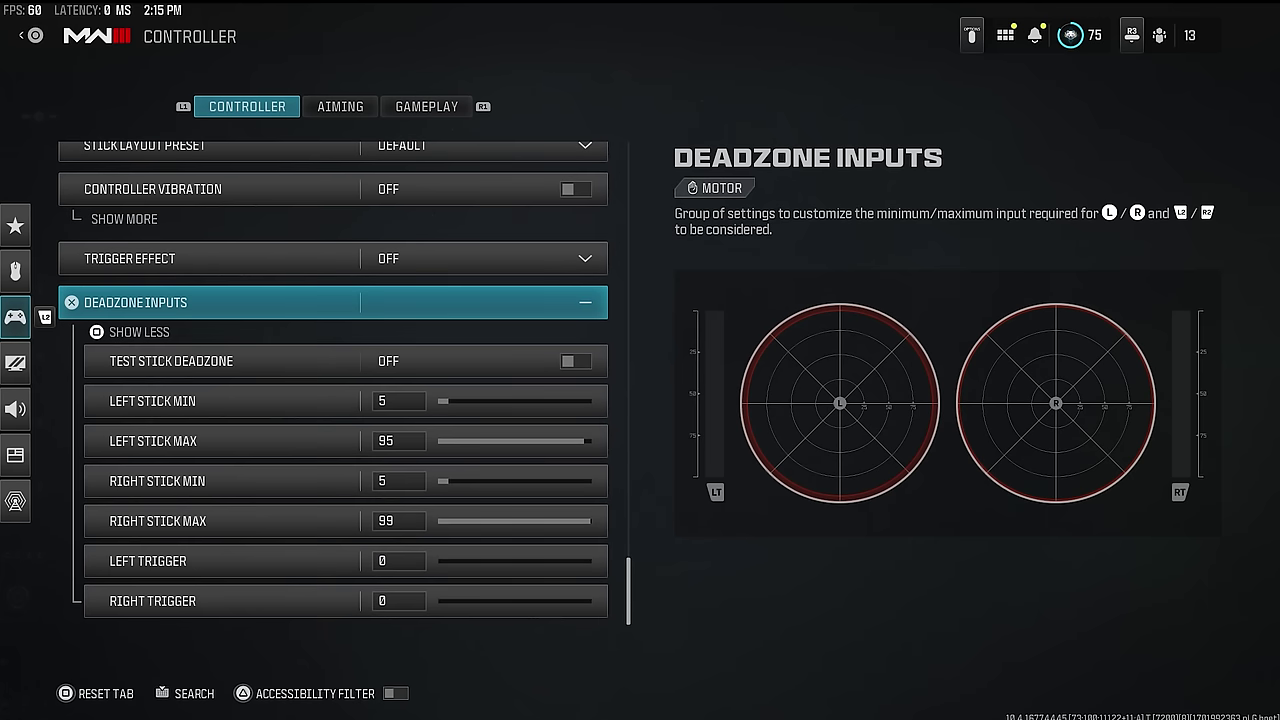
key(Down)
key(Down)
key(Up)
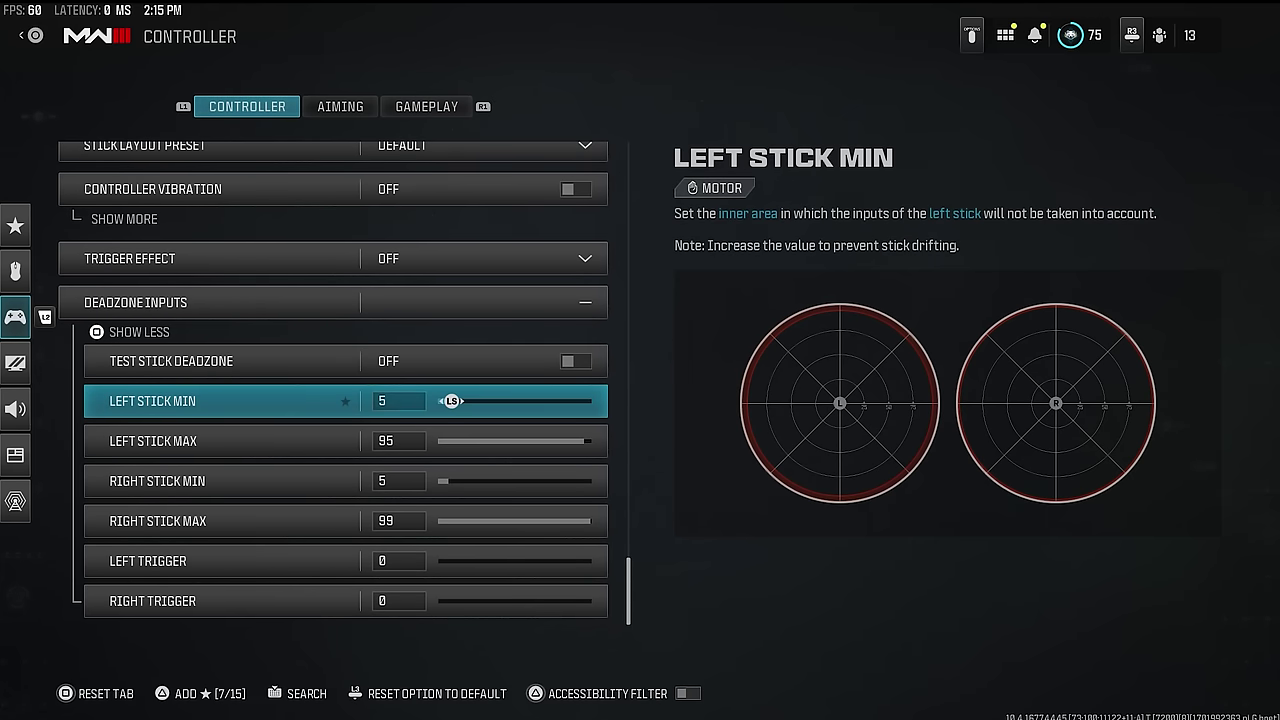
key(Up)
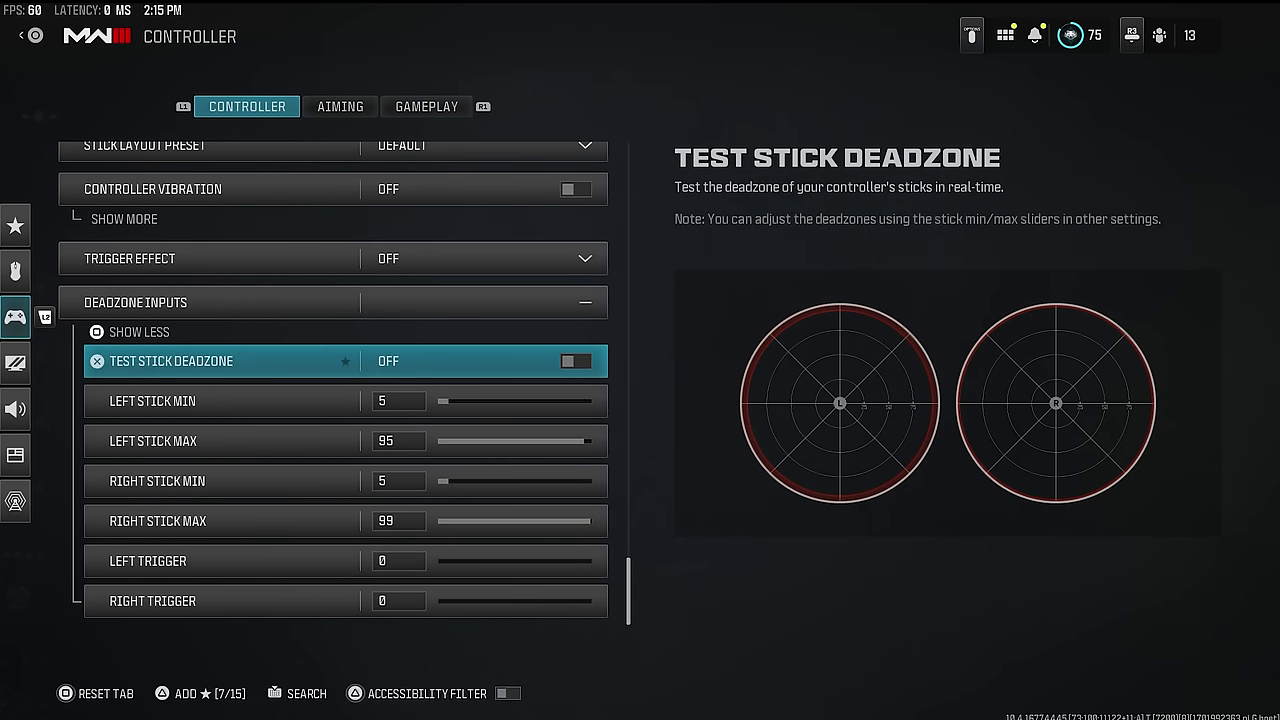
key(Return)
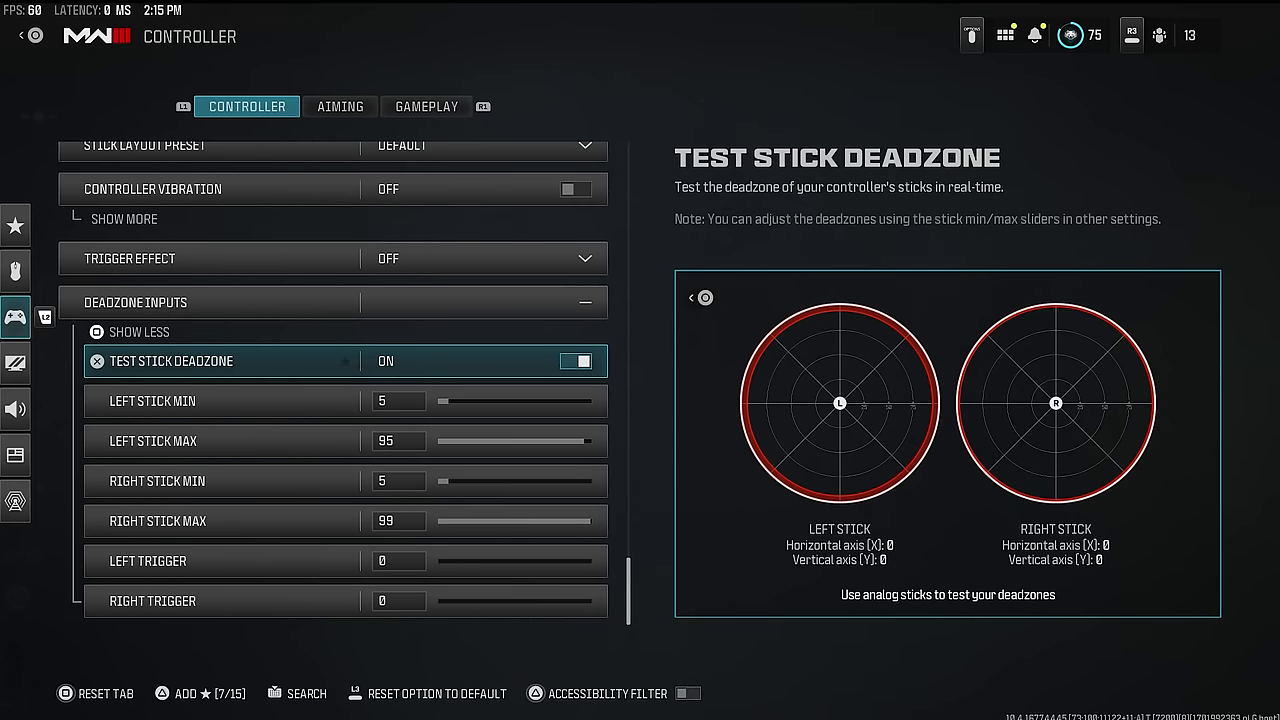
key(Return)
key(Down)
key(Down)
key(Down)
key(Up)
key(Up)
key(Down)
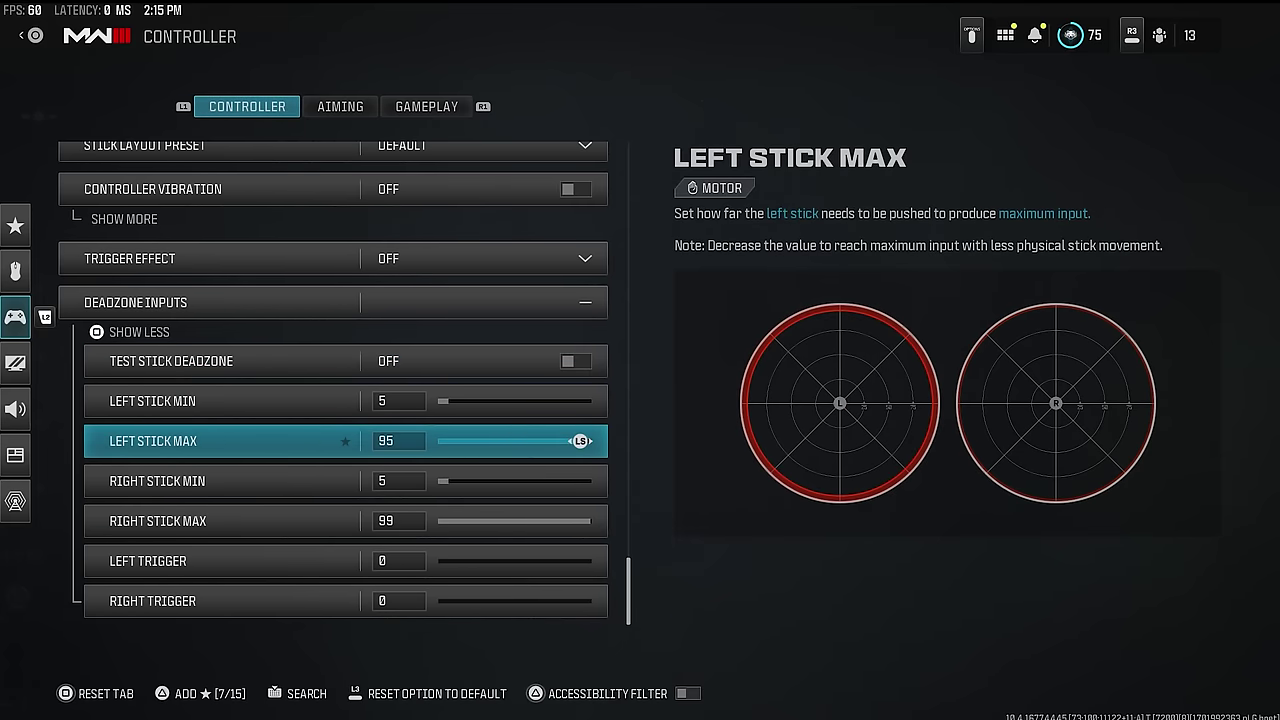
key(Down)
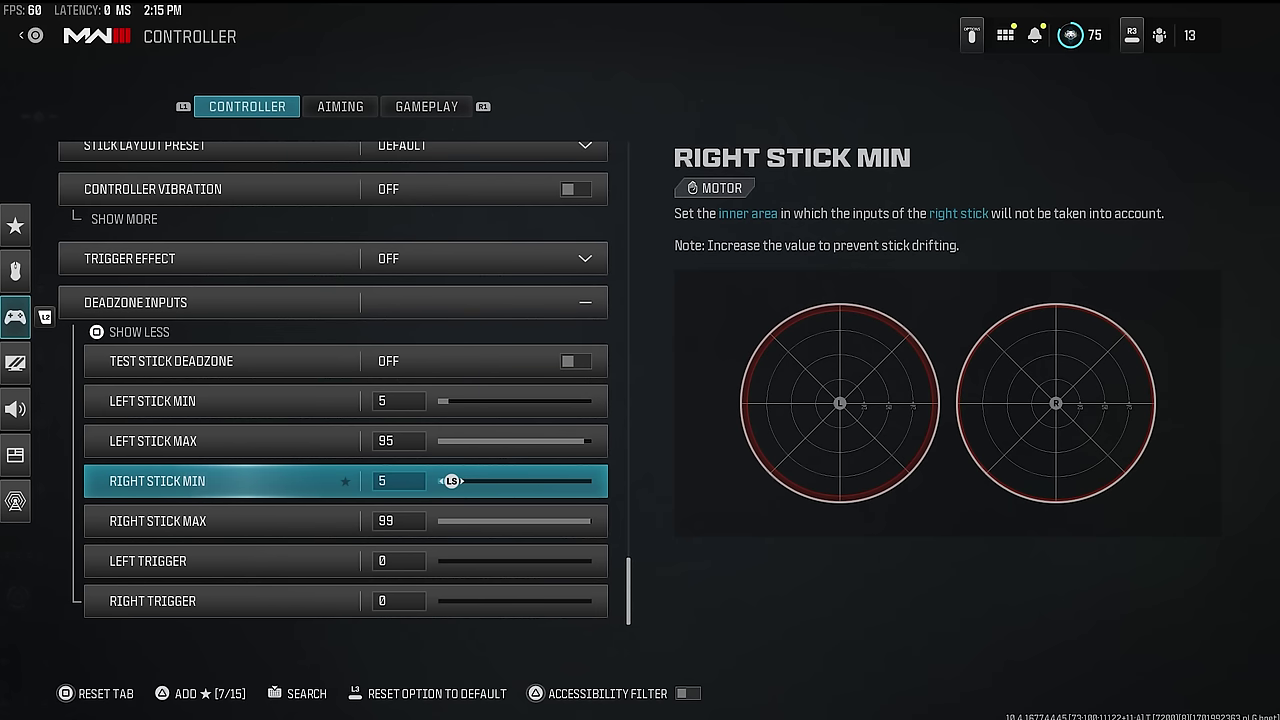
key(Up)
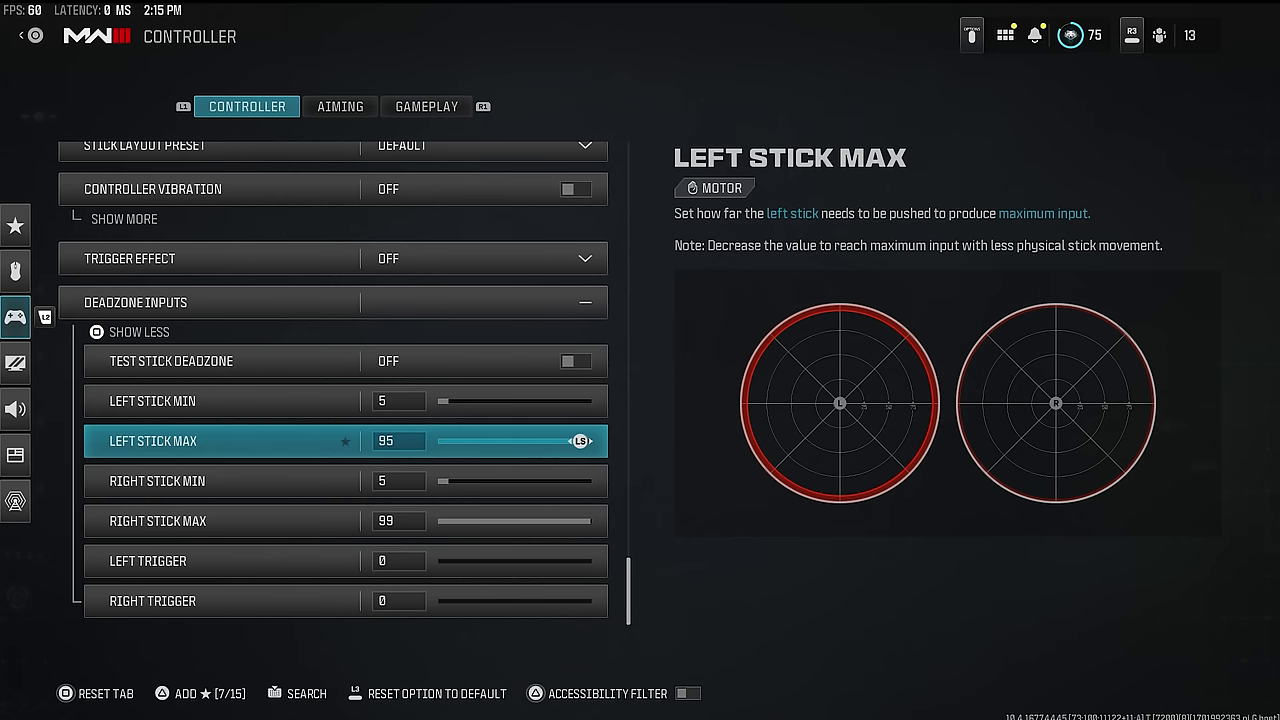
key(Down)
key(Down)
key(Down)
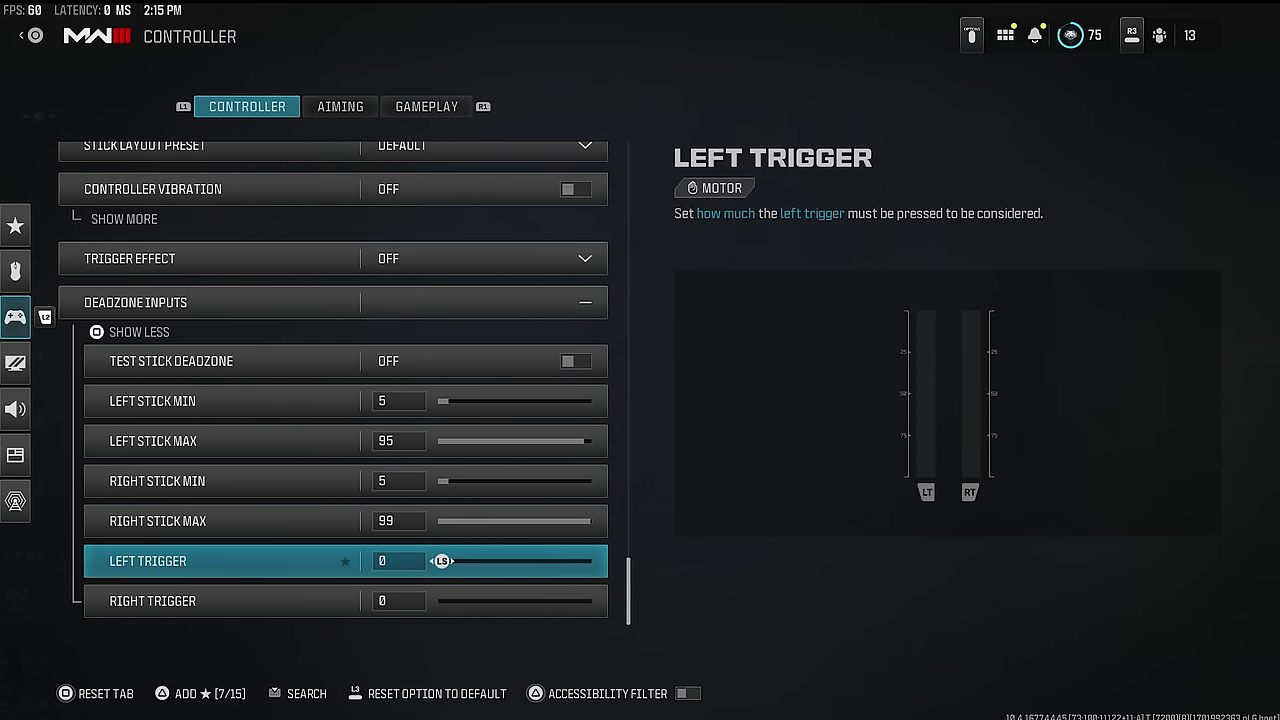
key(Down)
key(Up)
key(Down)
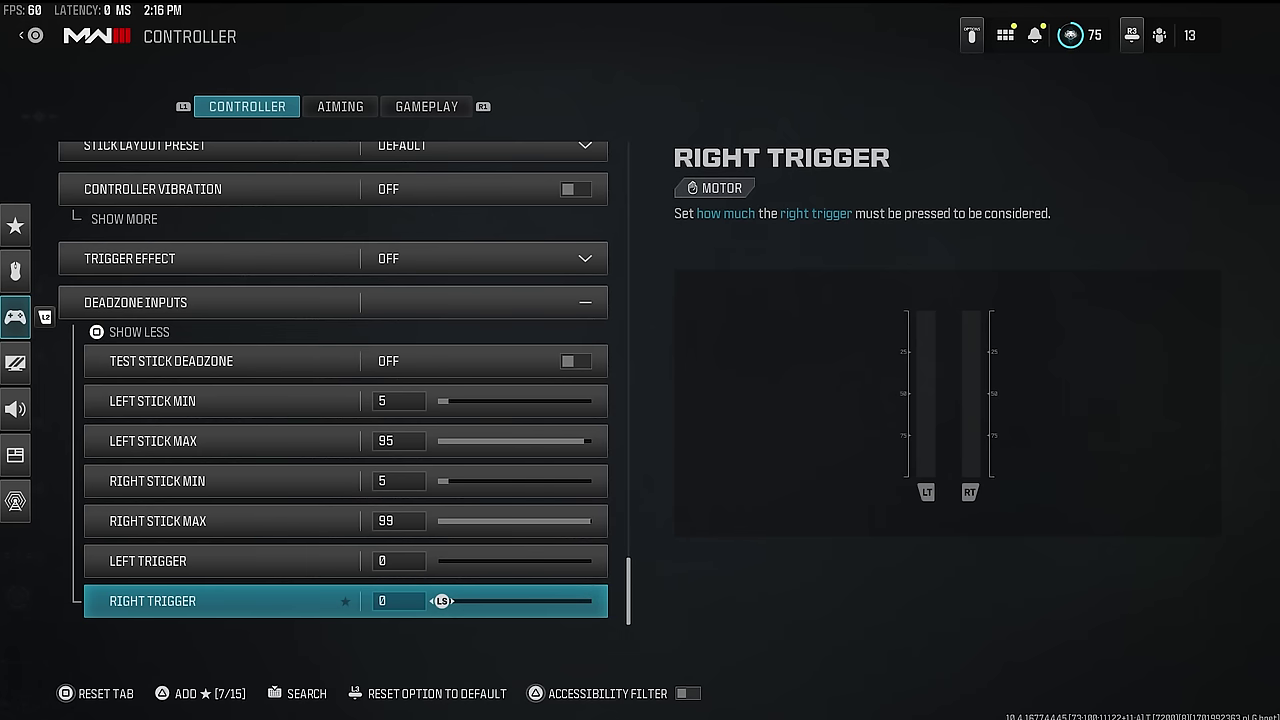
key(Escape)
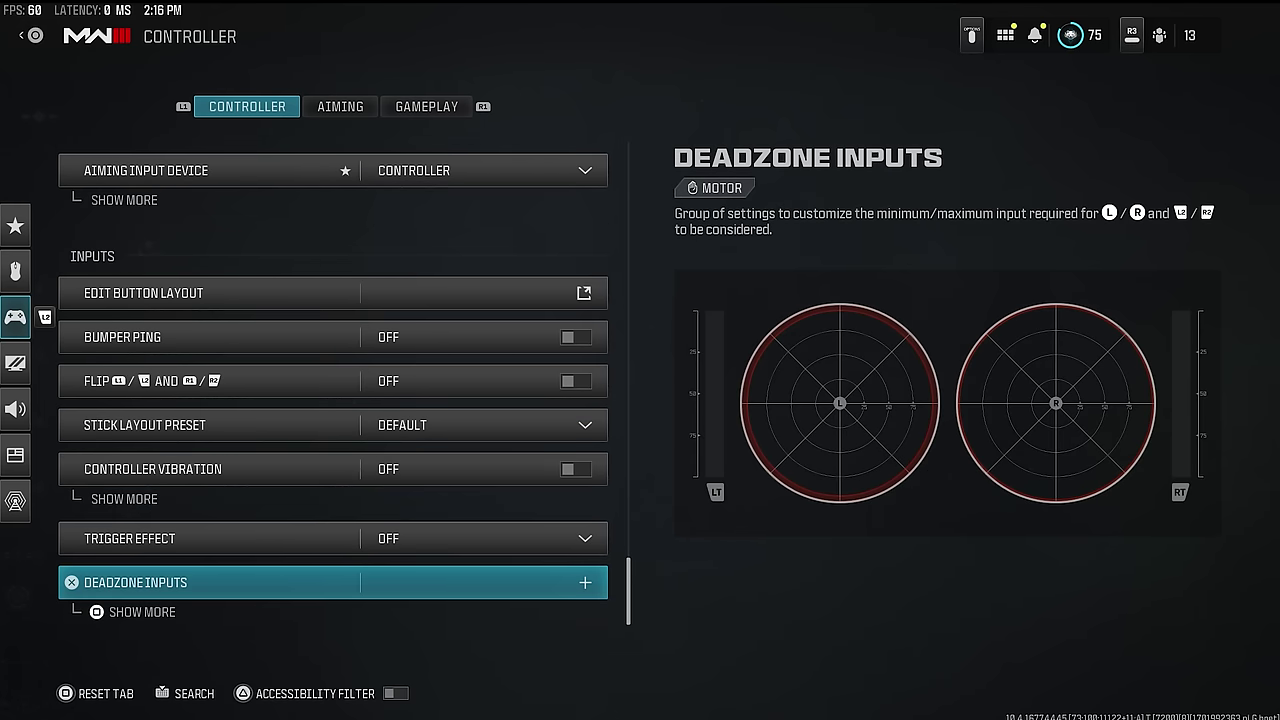
- On the Aiming tab, set Horizontal Stick Sensitivity to Custom with advanced value 1.20
key(Down)
key(e)
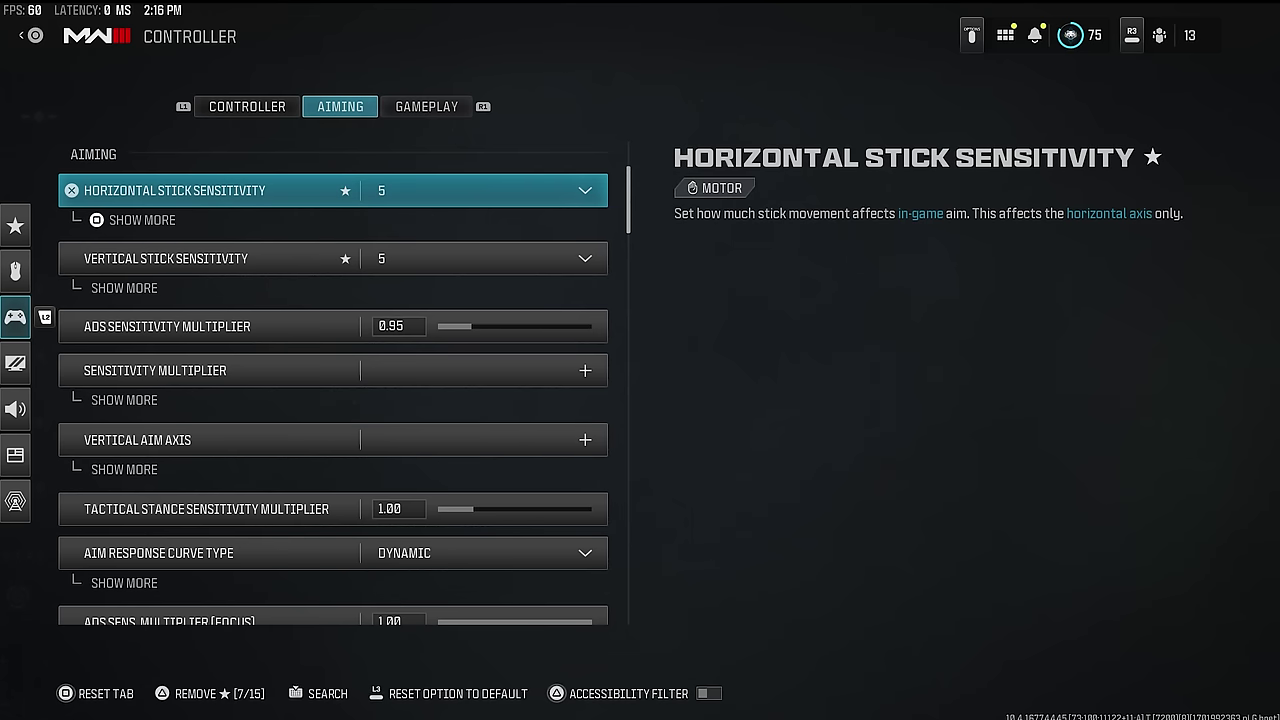
key(Return)
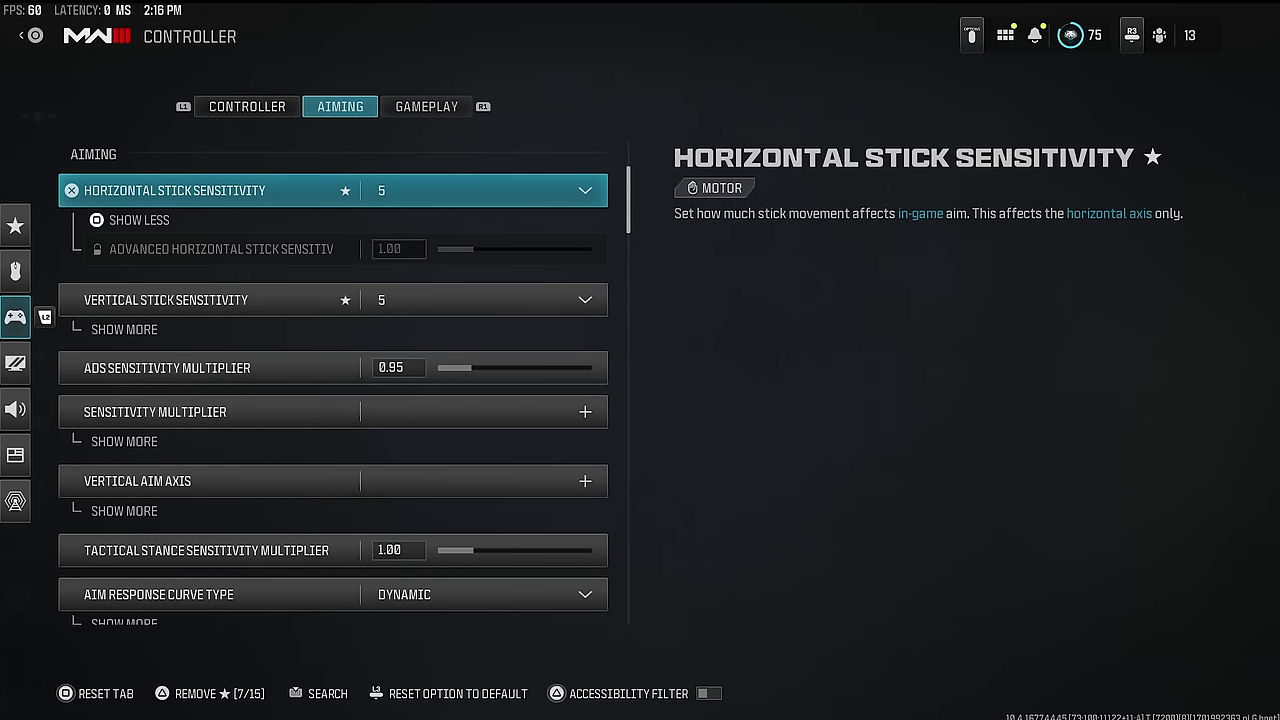
key(Return)
key(Up)
key(Up)
key(Up)
key(Up)
key(Up)
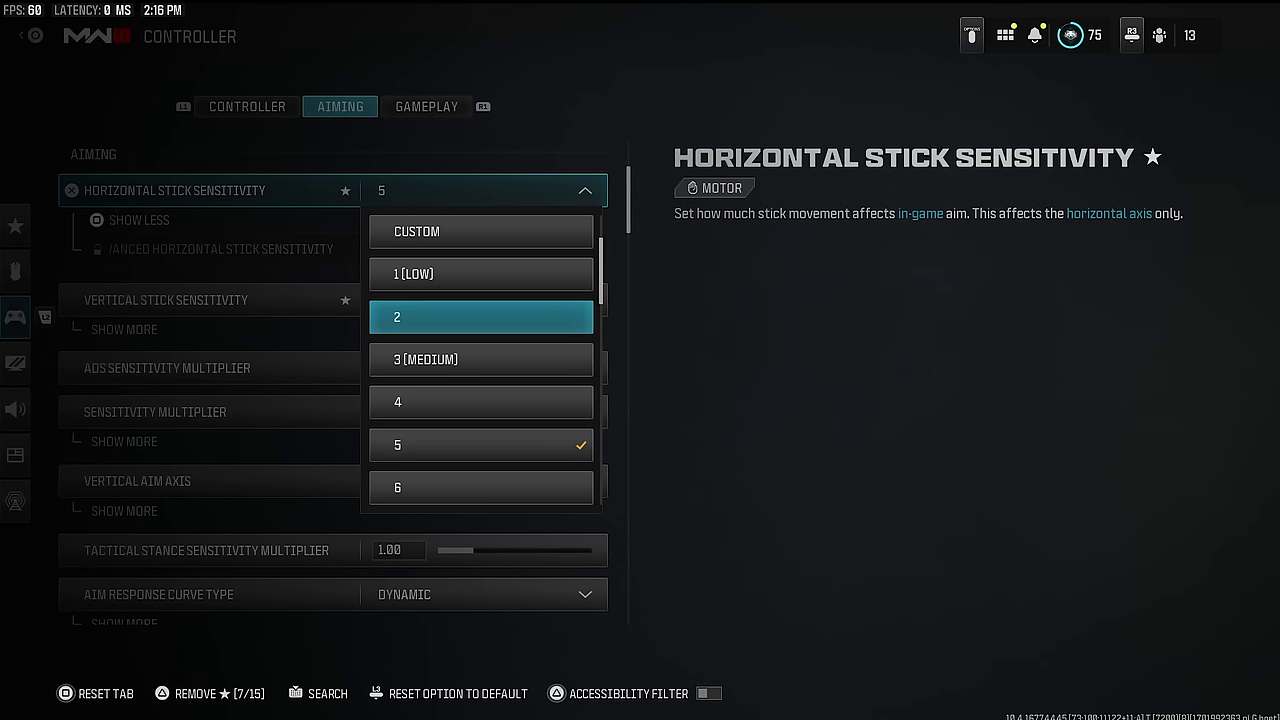
key(Return)
key(Down)
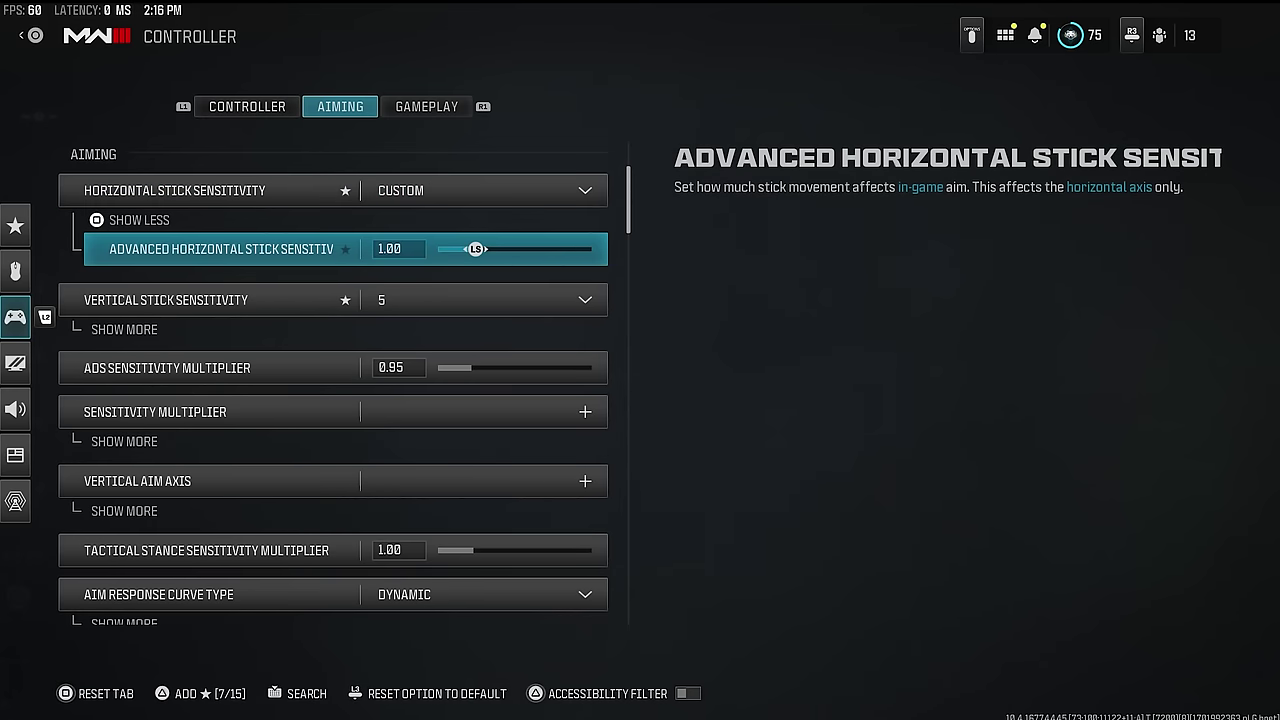
key(Right)
key(Right)
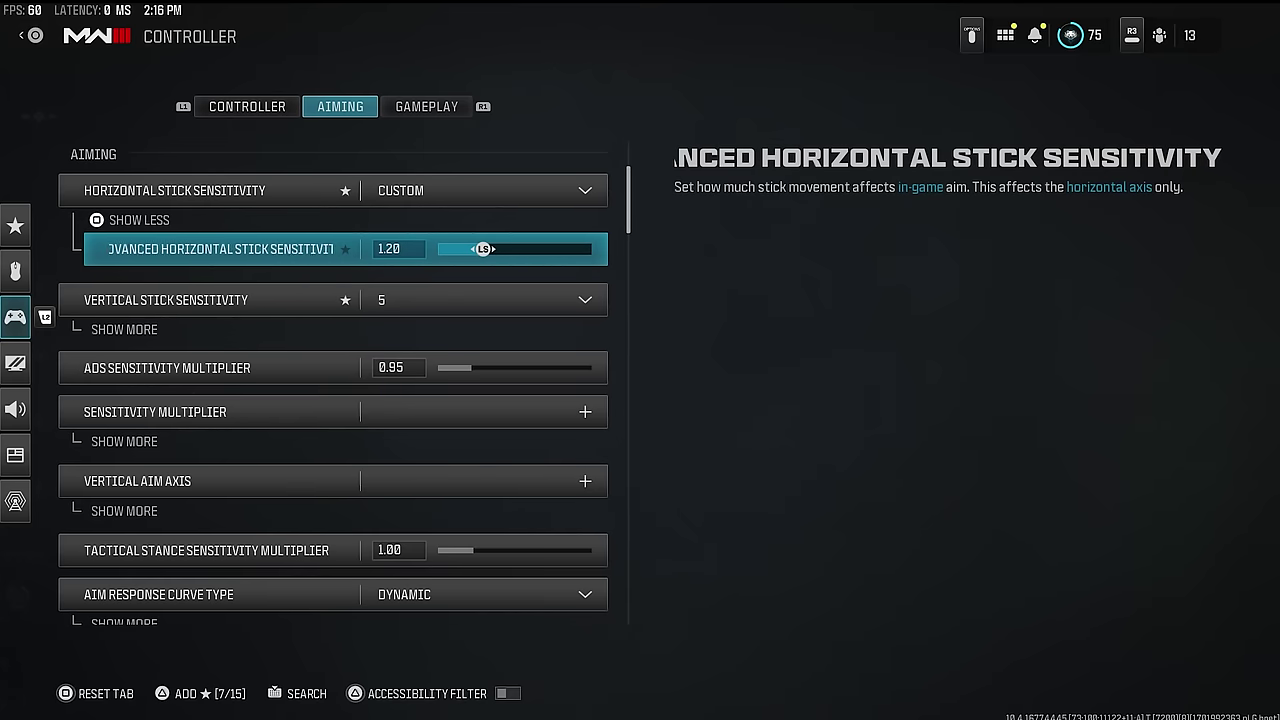
- Set Horizontal Stick Sensitivity back to preset 5, hiding the advanced row
key(Up)
key(Return)
key(Down)
key(Down)
key(Down)
key(Down)
key(Down)
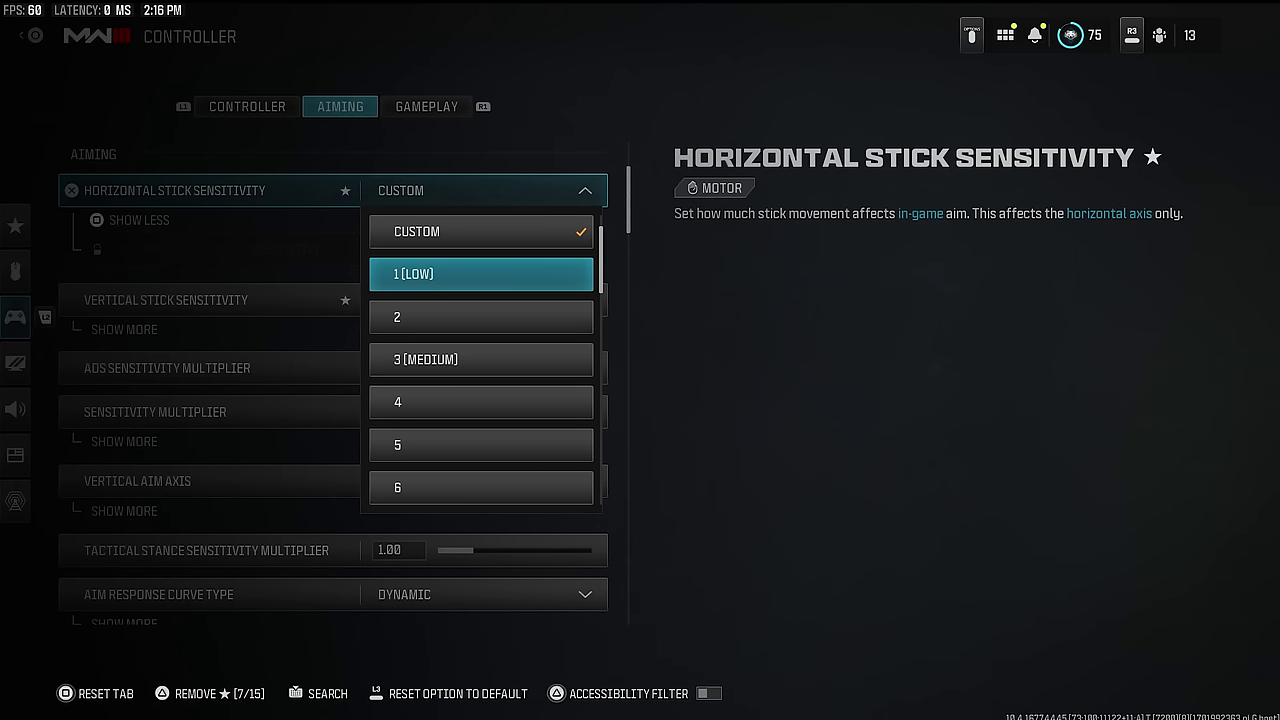
key(Return)
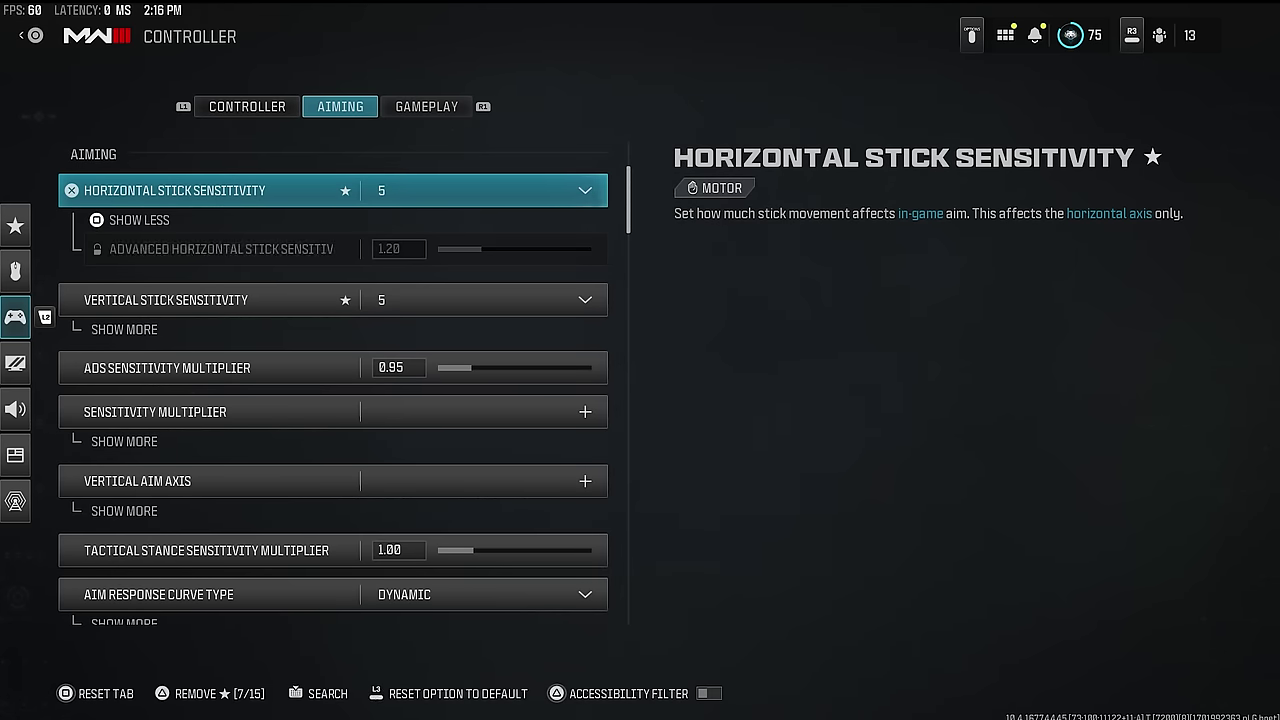
key(space)
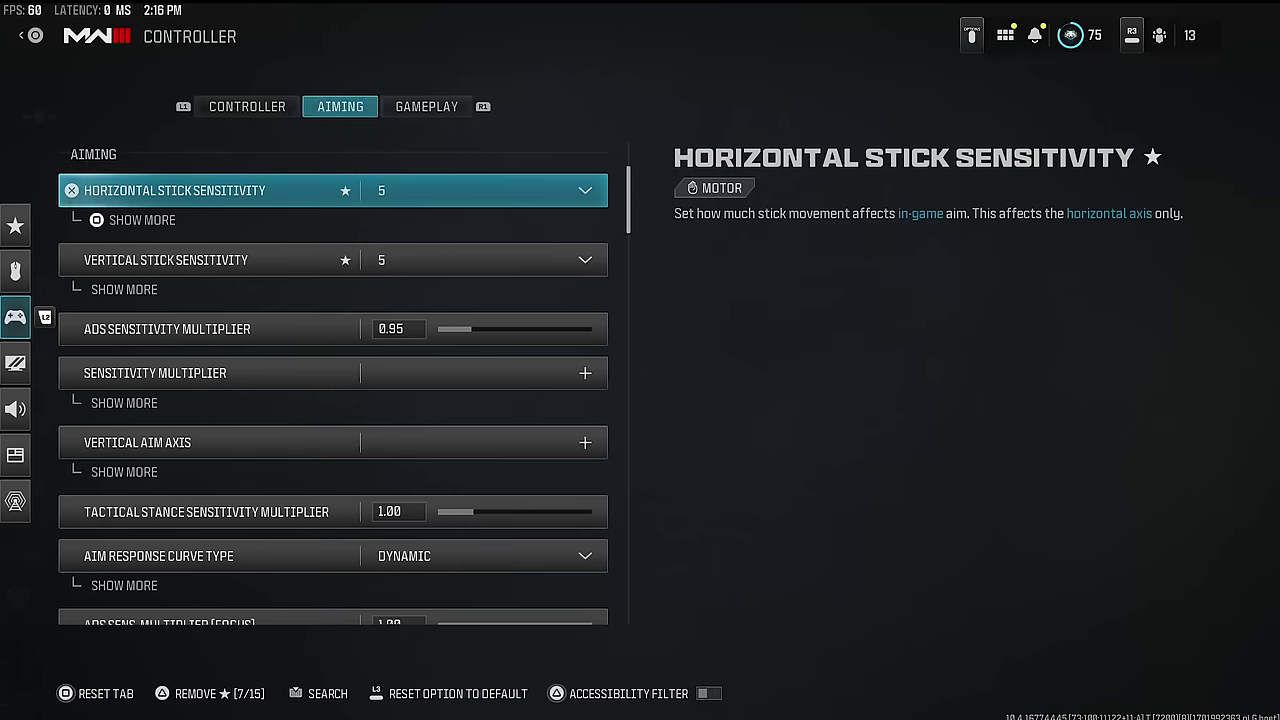
- Switch Horizontal Stick Sensitivity to Custom again and lower the advanced value to 1.10
key(f)
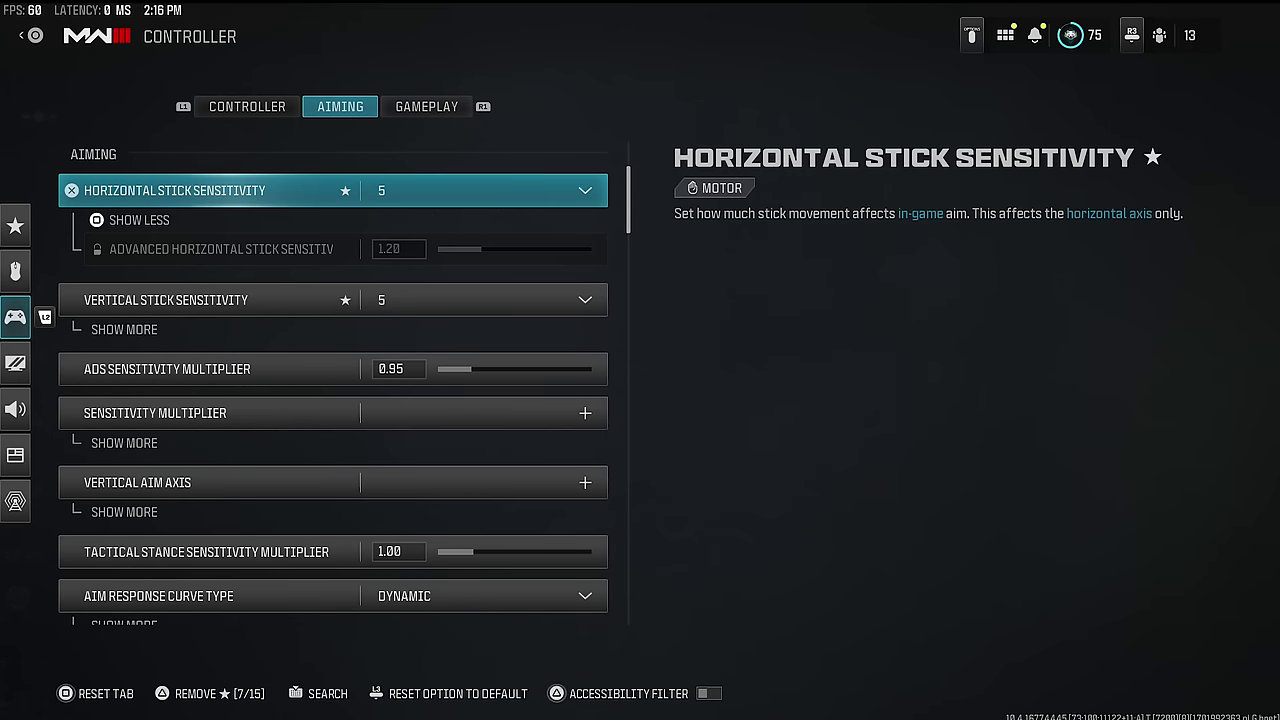
key(Down)
key(Up)
key(Return)
key(Up)
key(Up)
key(Up)
key(Up)
key(Up)
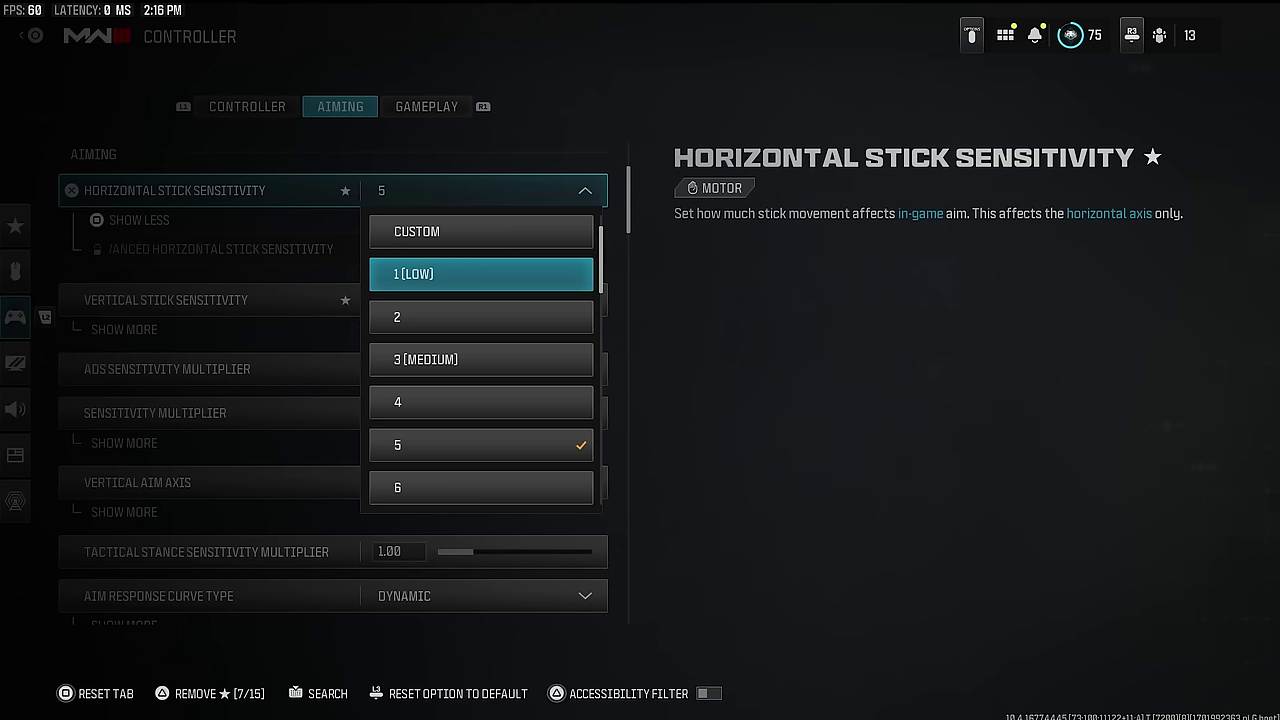
key(Return)
key(Down)
key(Left)
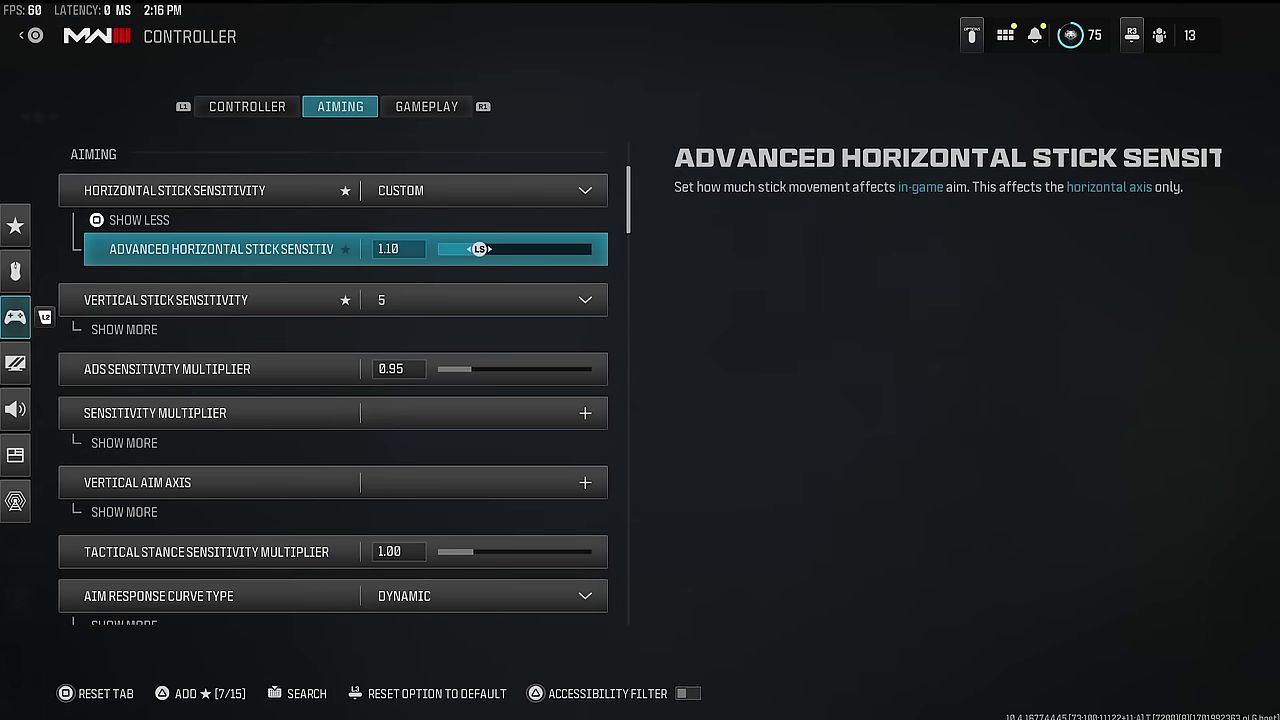
- Settle Horizontal Stick Sensitivity on 5, matching Vertical Stick Sensitivity at 5
key(Up)
key(Return)
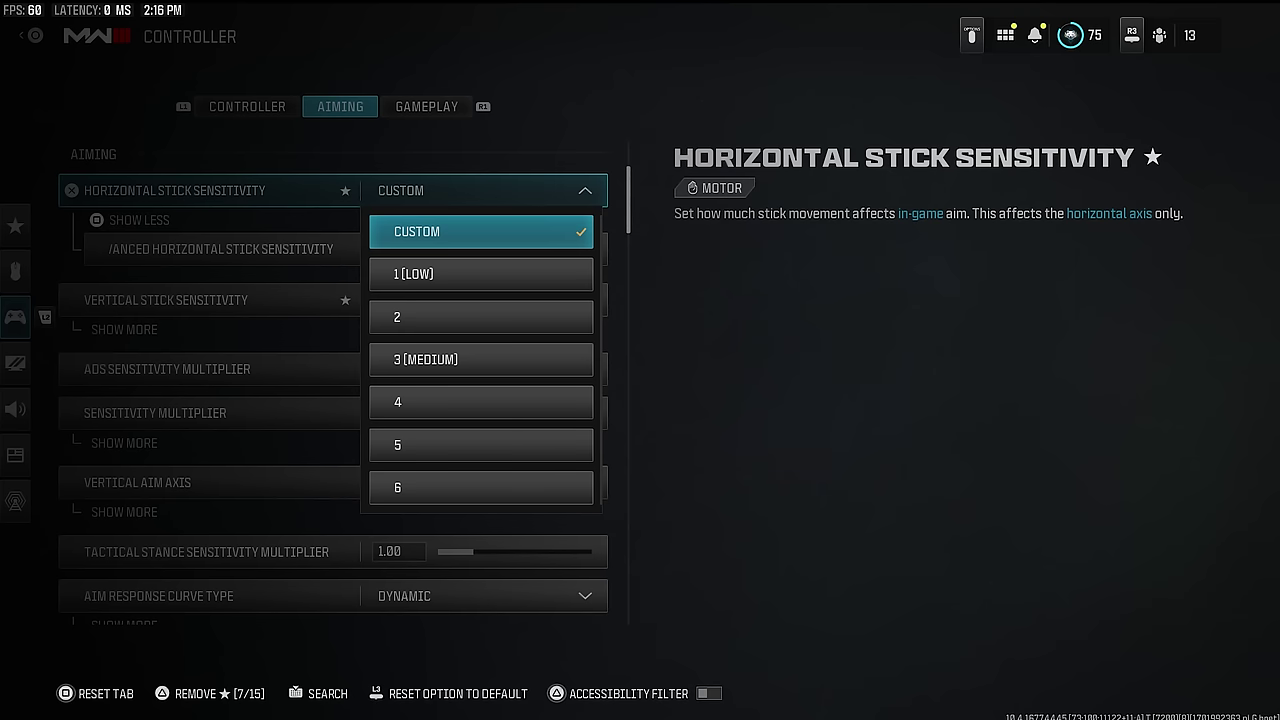
key(Down)
key(Down)
key(Down)
key(Down)
key(Down)
key(Return)
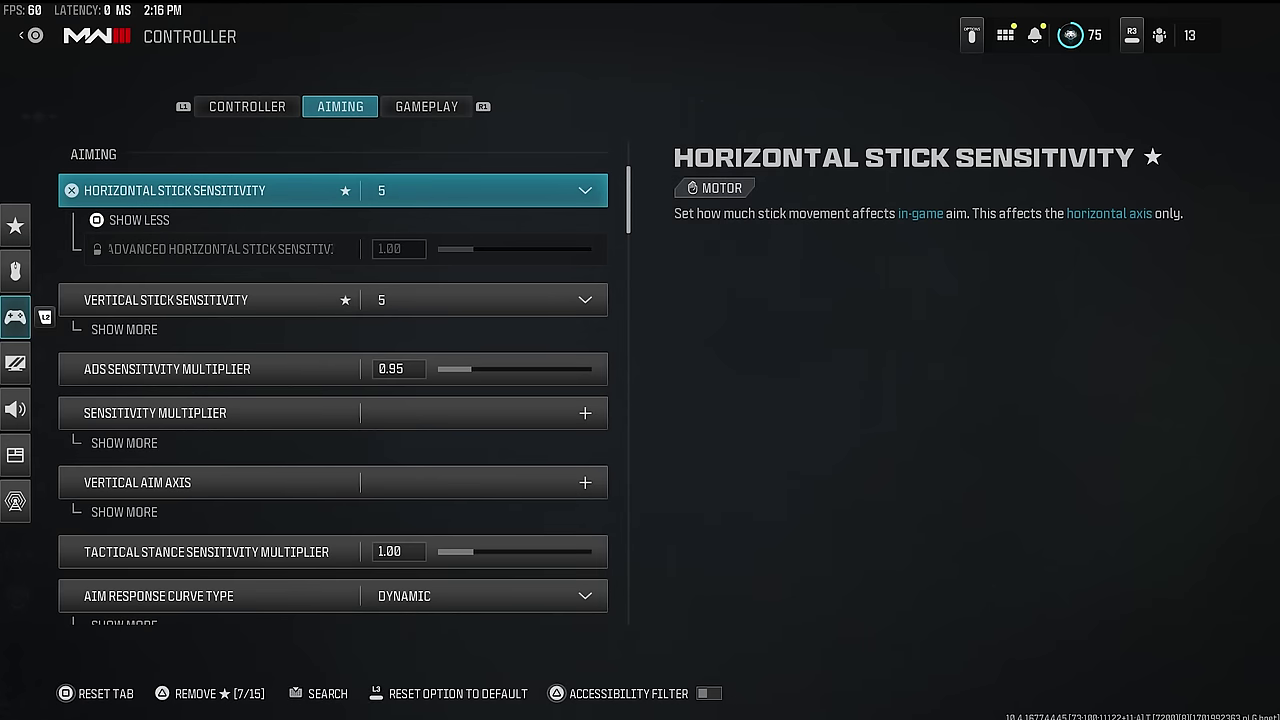
key(Down)
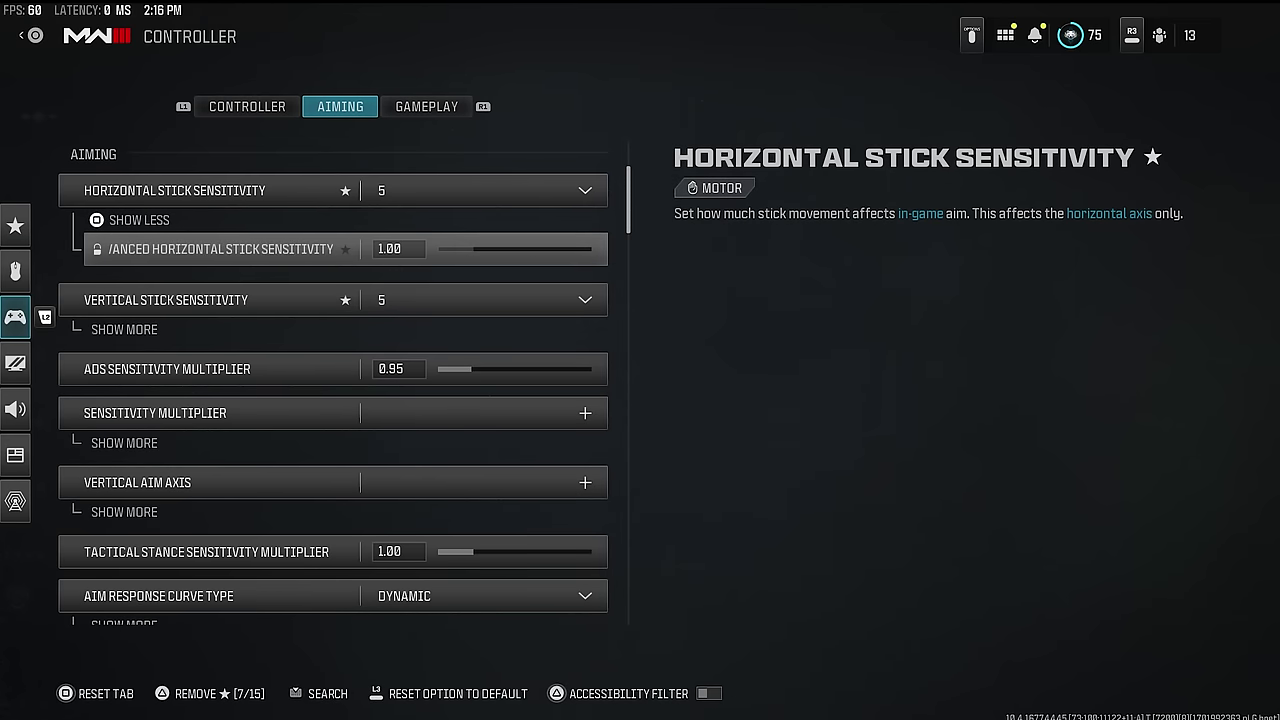
key(Down)
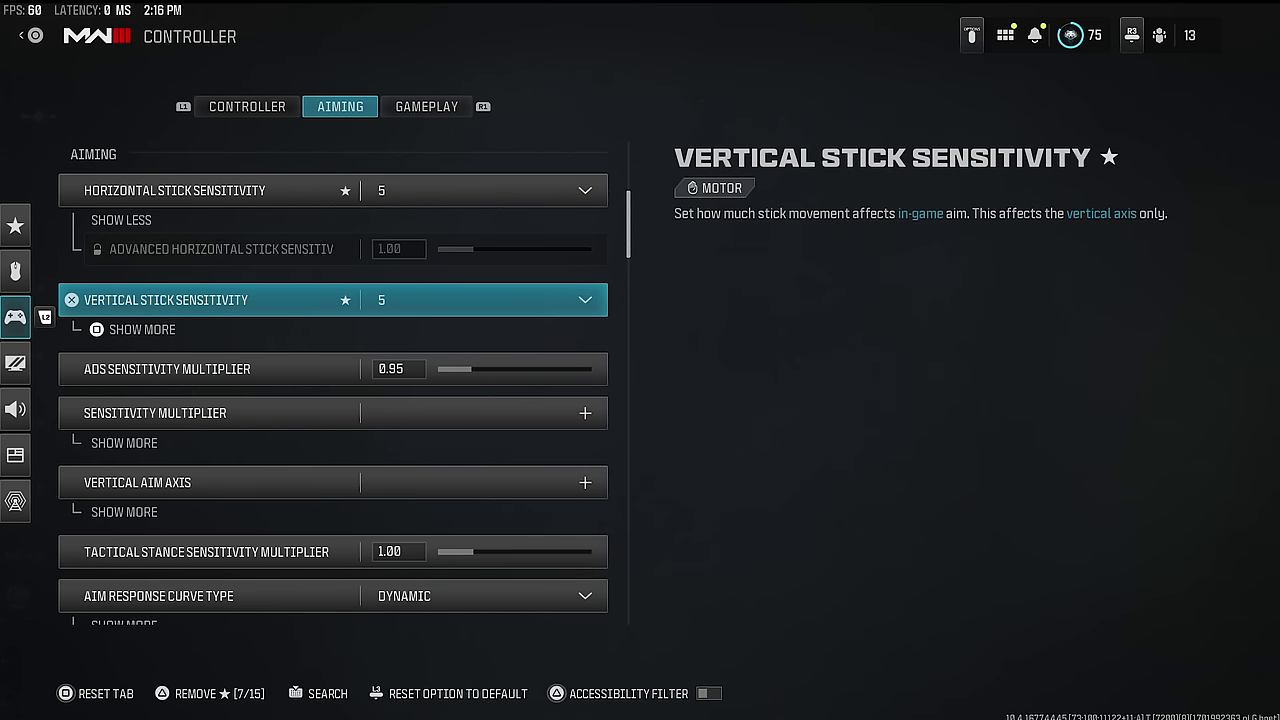
- Review the ADS and Tactical Stance sensitivity multipliers and expand the Aim Response Curve slope scale
key(Down)
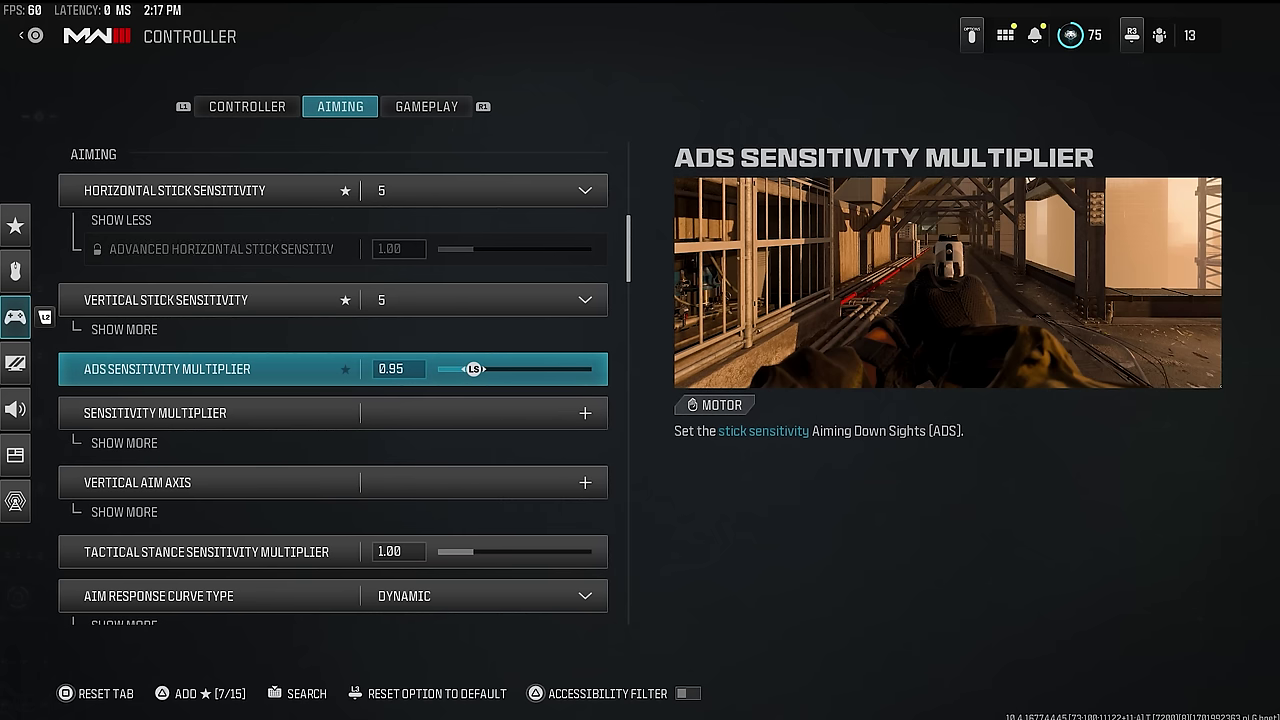
key(Down)
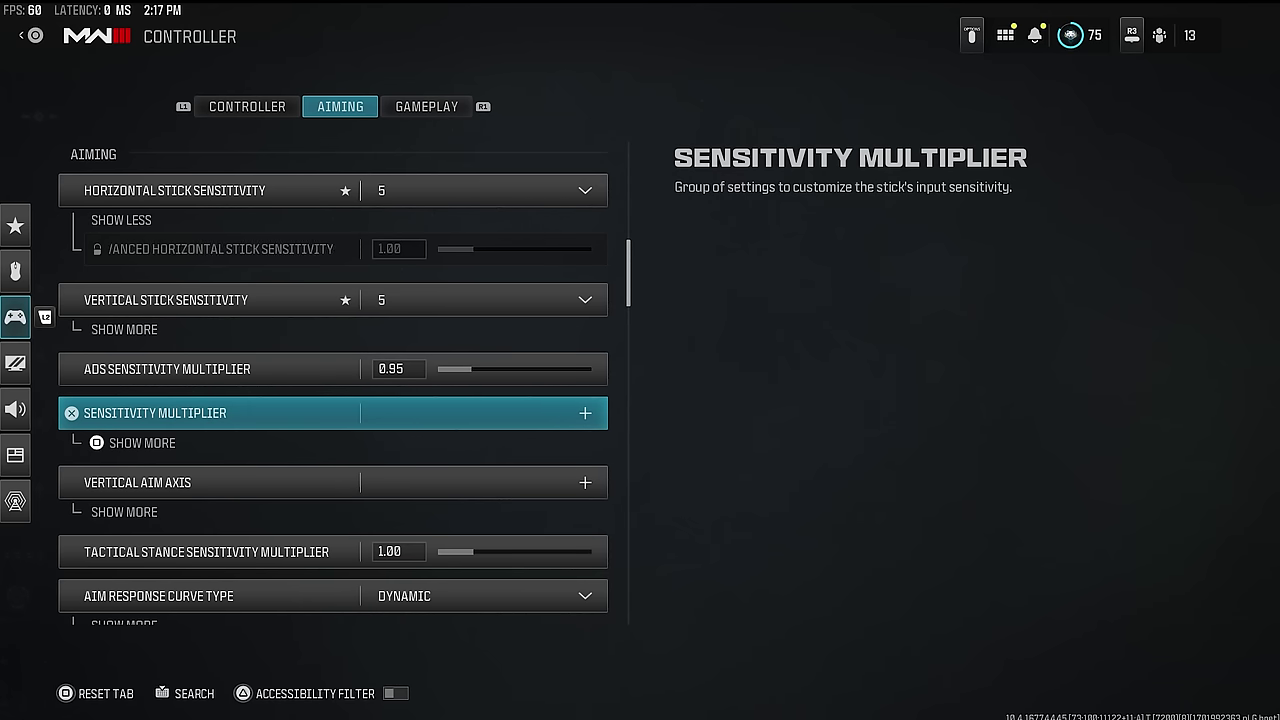
key(Down)
key(Down)
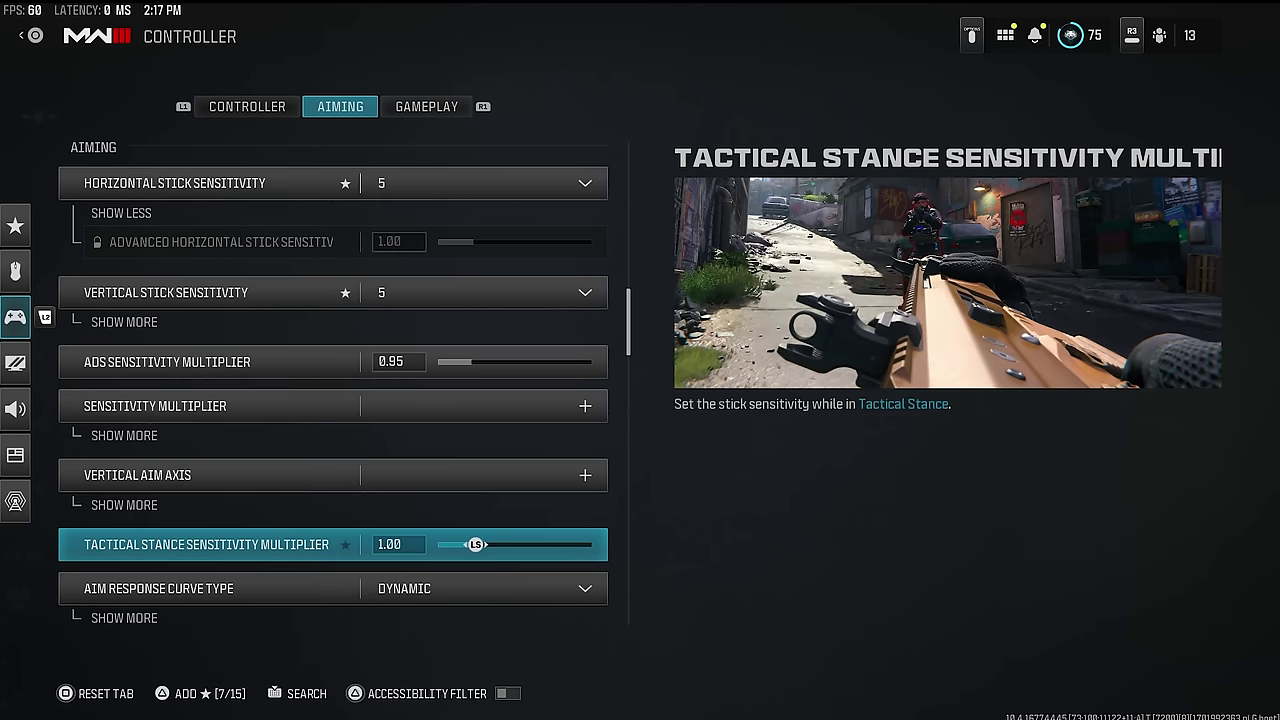
key(Down)
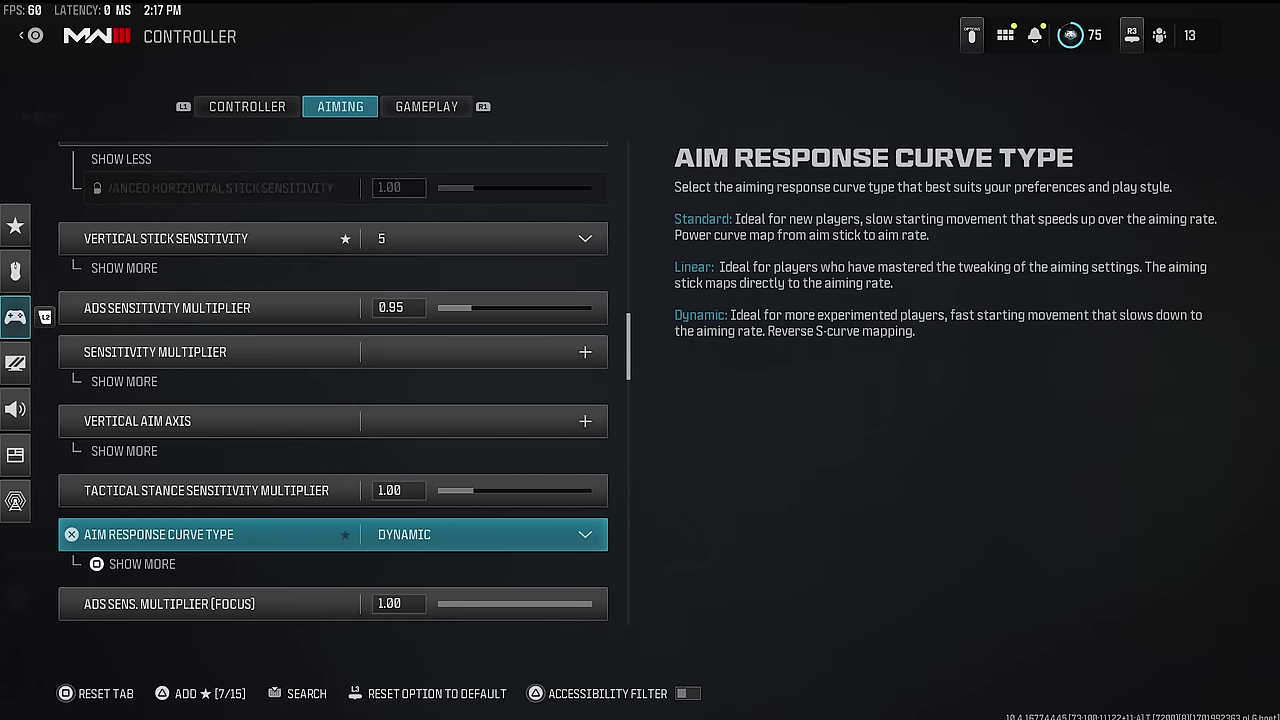
key(space)
key(Down)
key(Down)
key(Up)
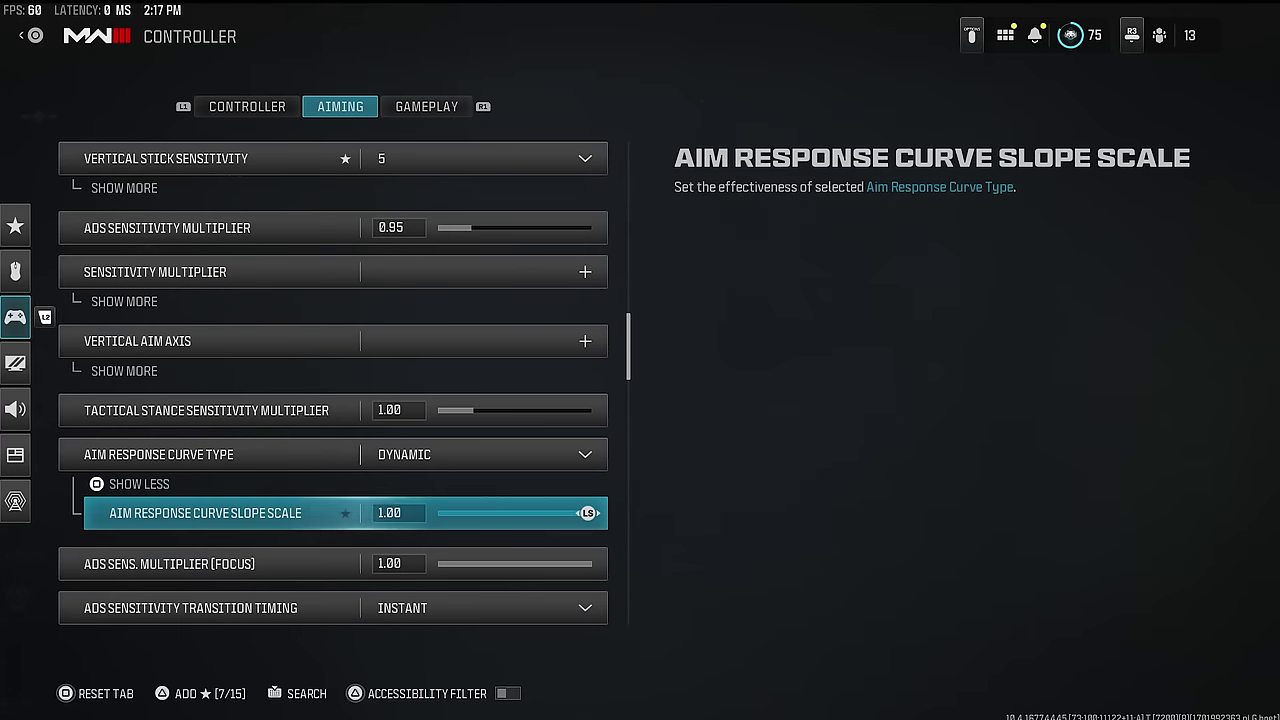
key(Up)
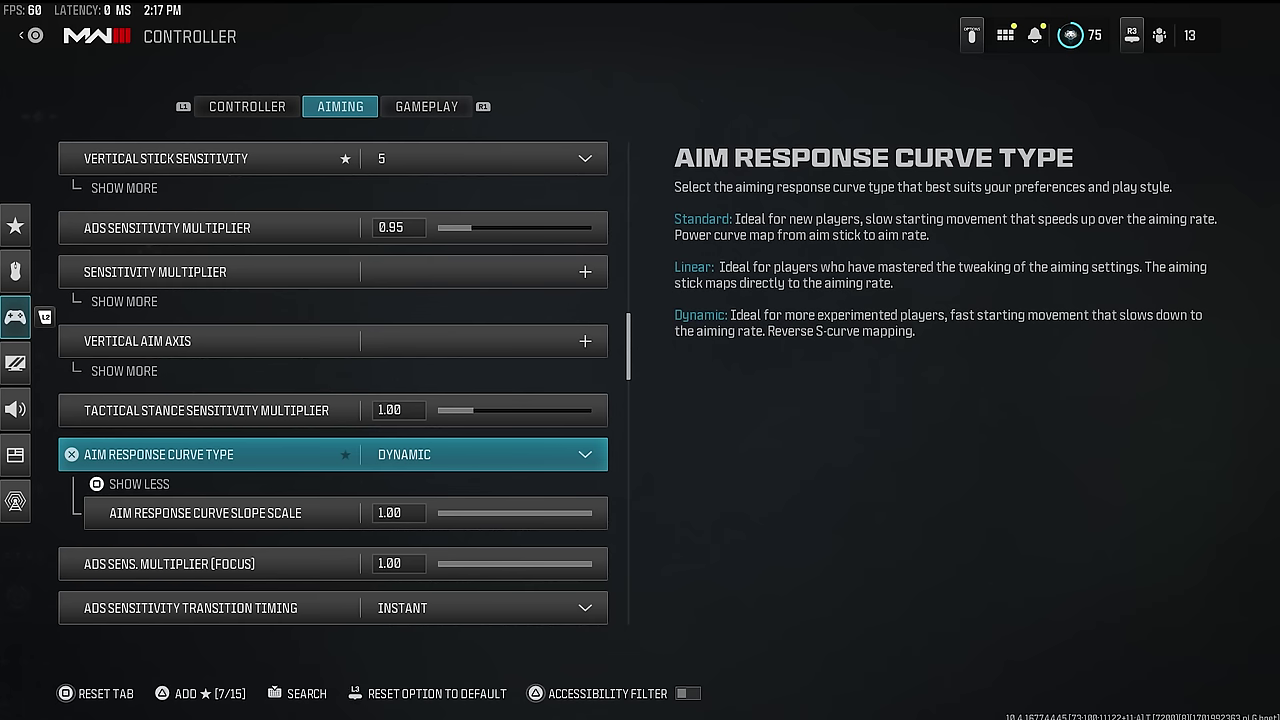
- Review transition timing, per-zoom sensitivity and aim assist, then show Motion Sensor Advanced Settings
key(Down)
key(Down)
key(Down)
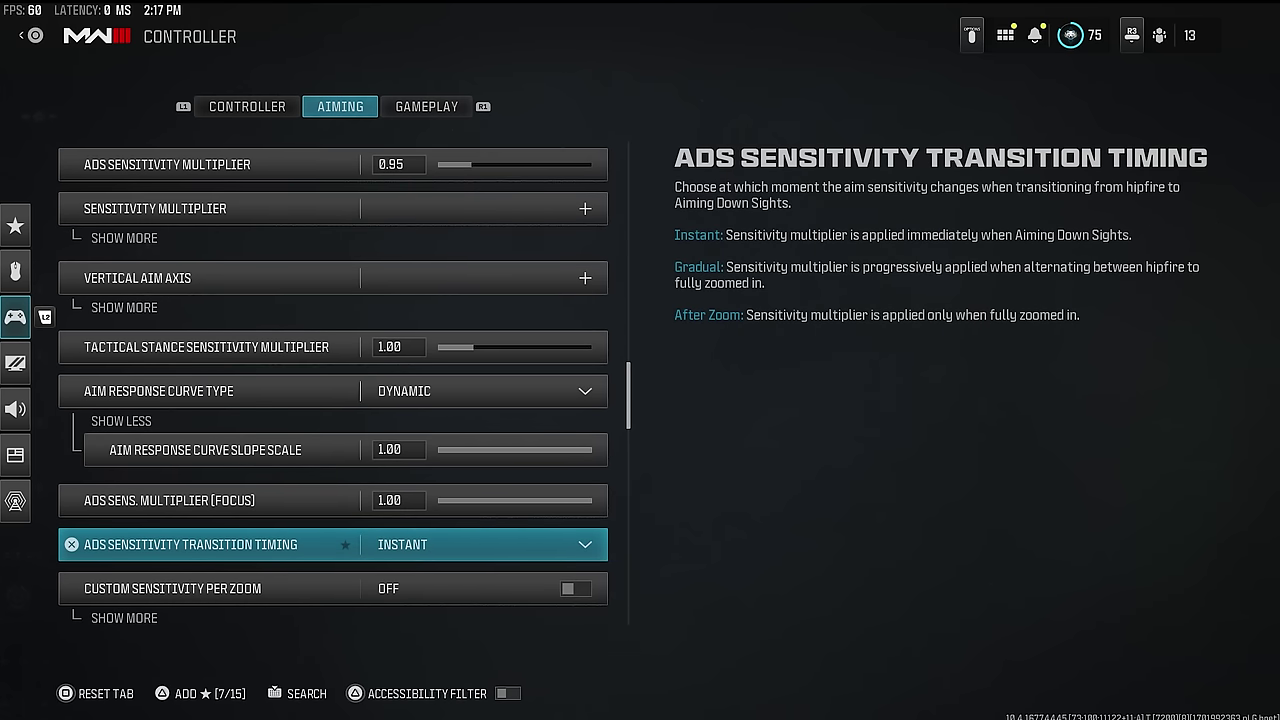
key(Down)
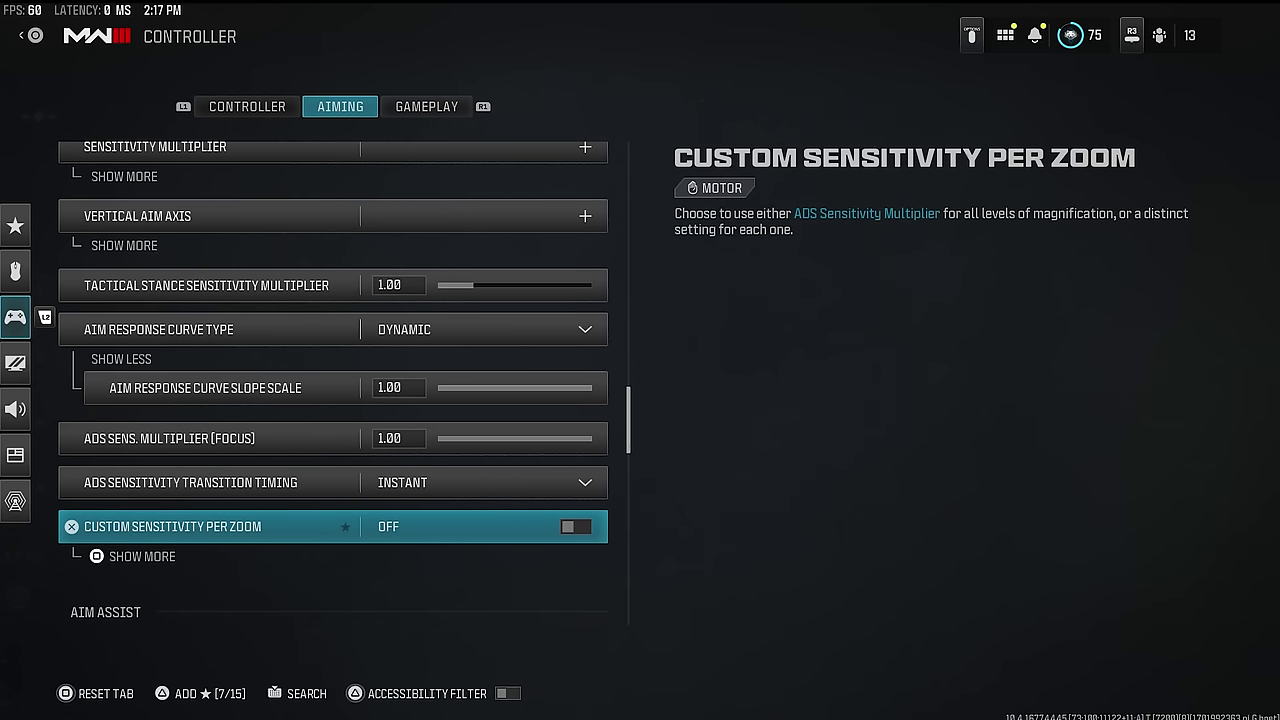
key(Down)
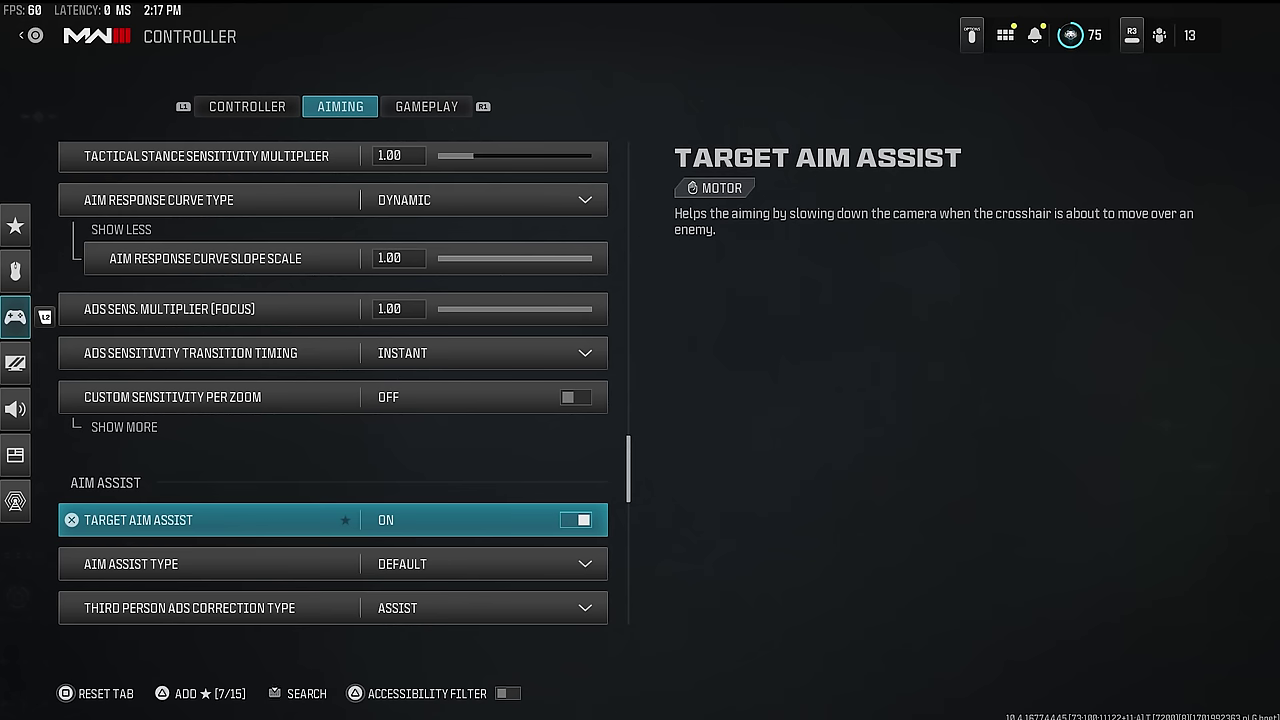
key(Down)
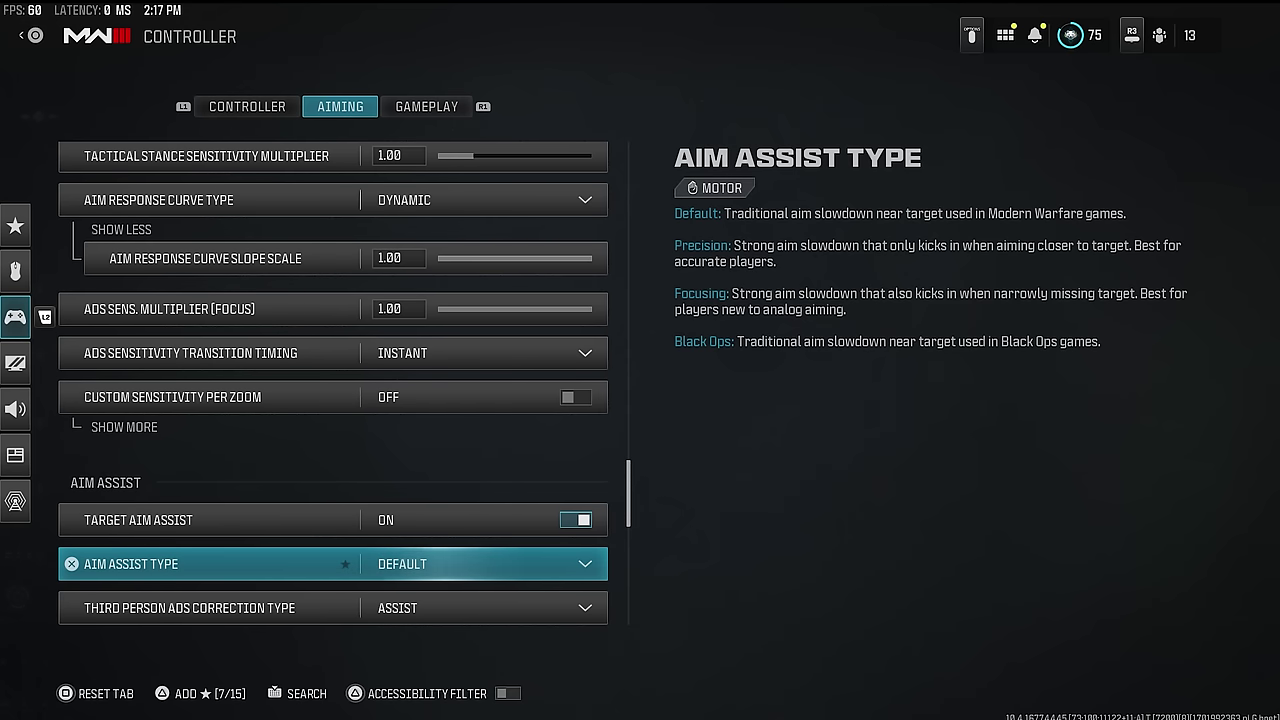
key(Down)
key(Down)
key(Down)
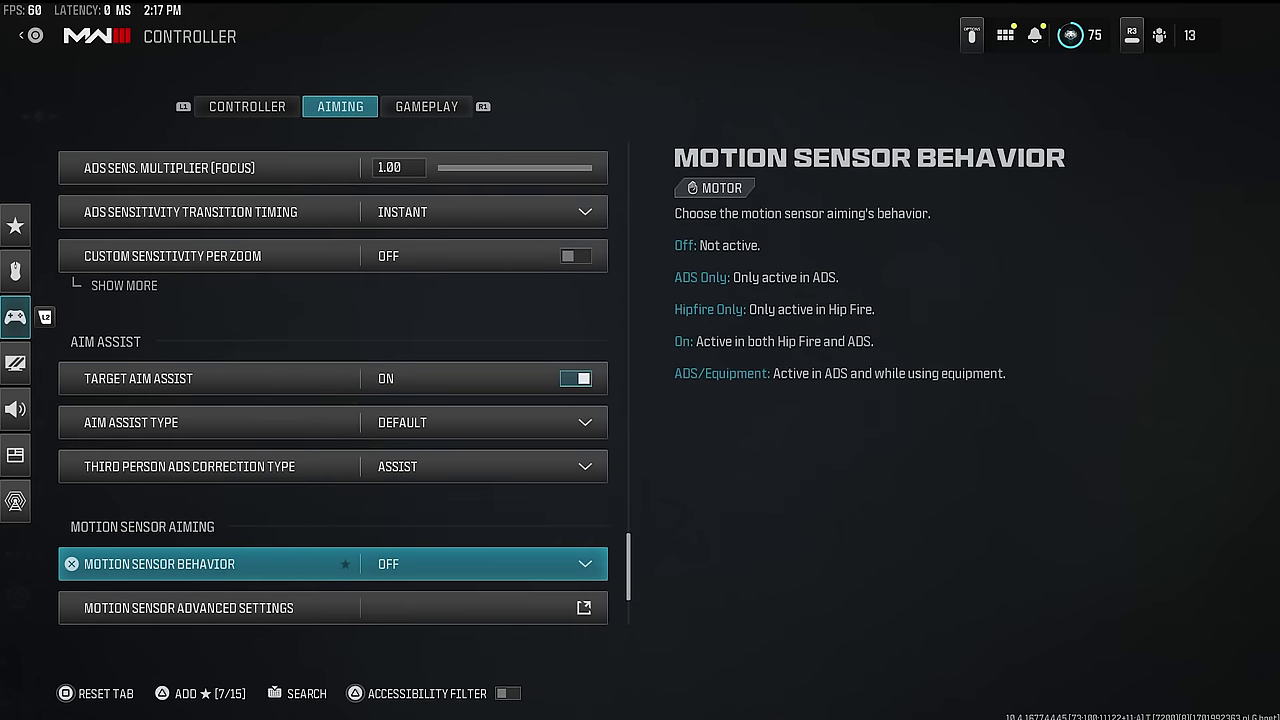
key(Up)
key(Down)
key(Return)
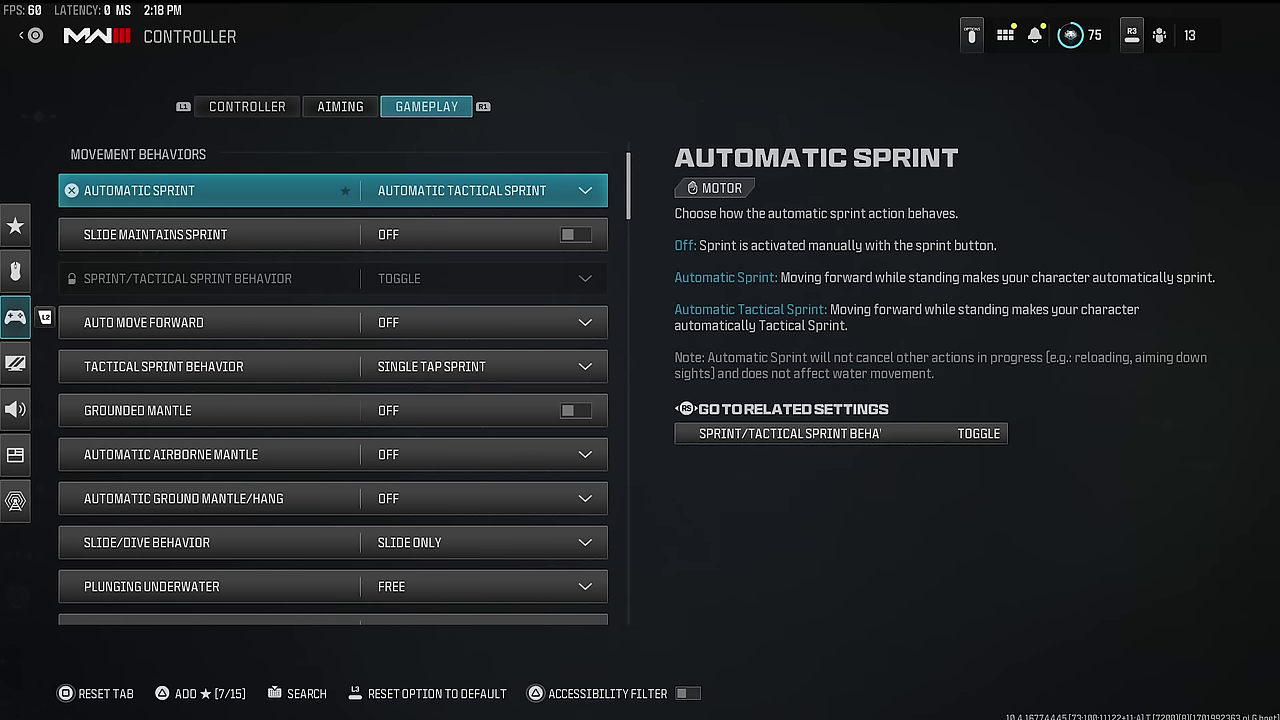
key(Down)
key(Down)
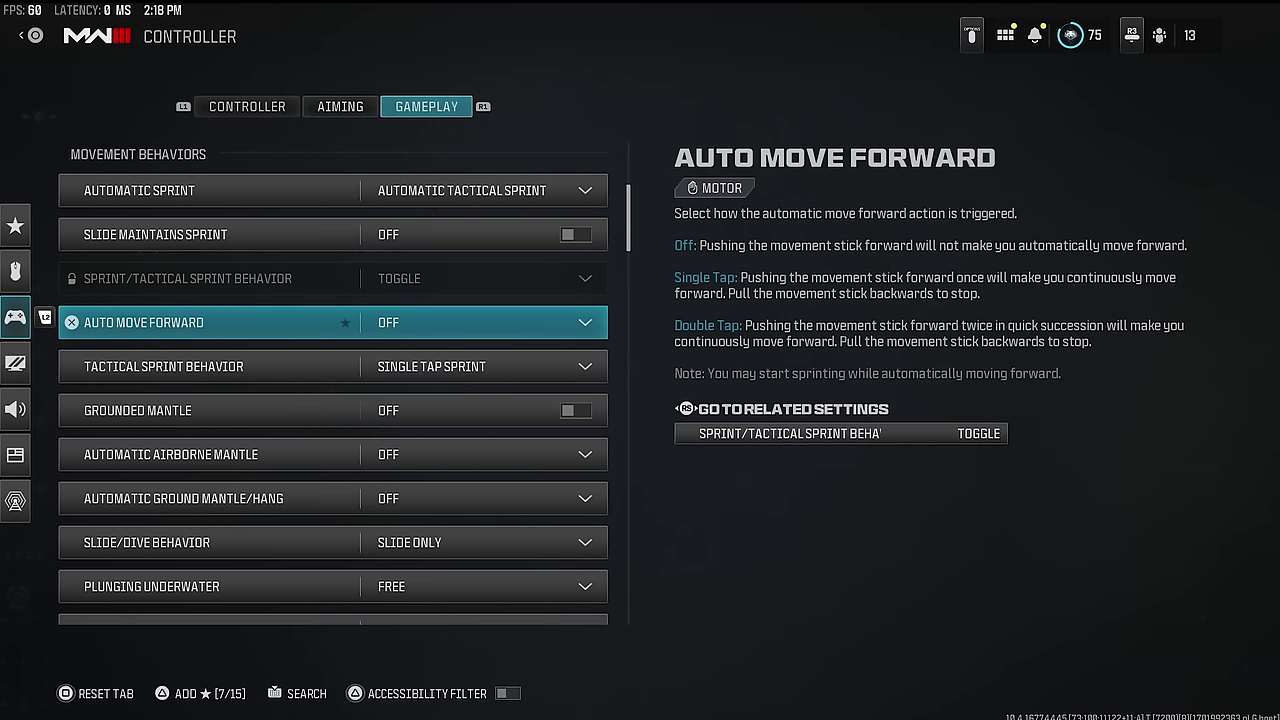
key(Down)
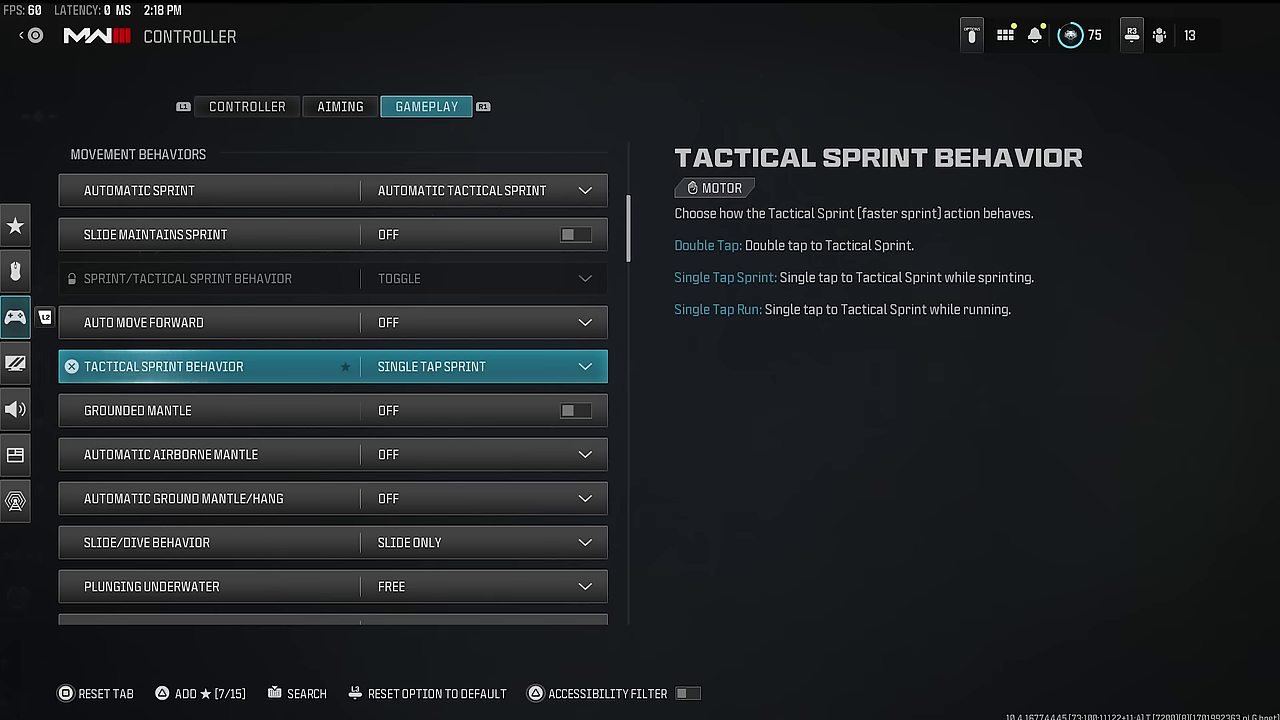
key(Down)
key(Down)
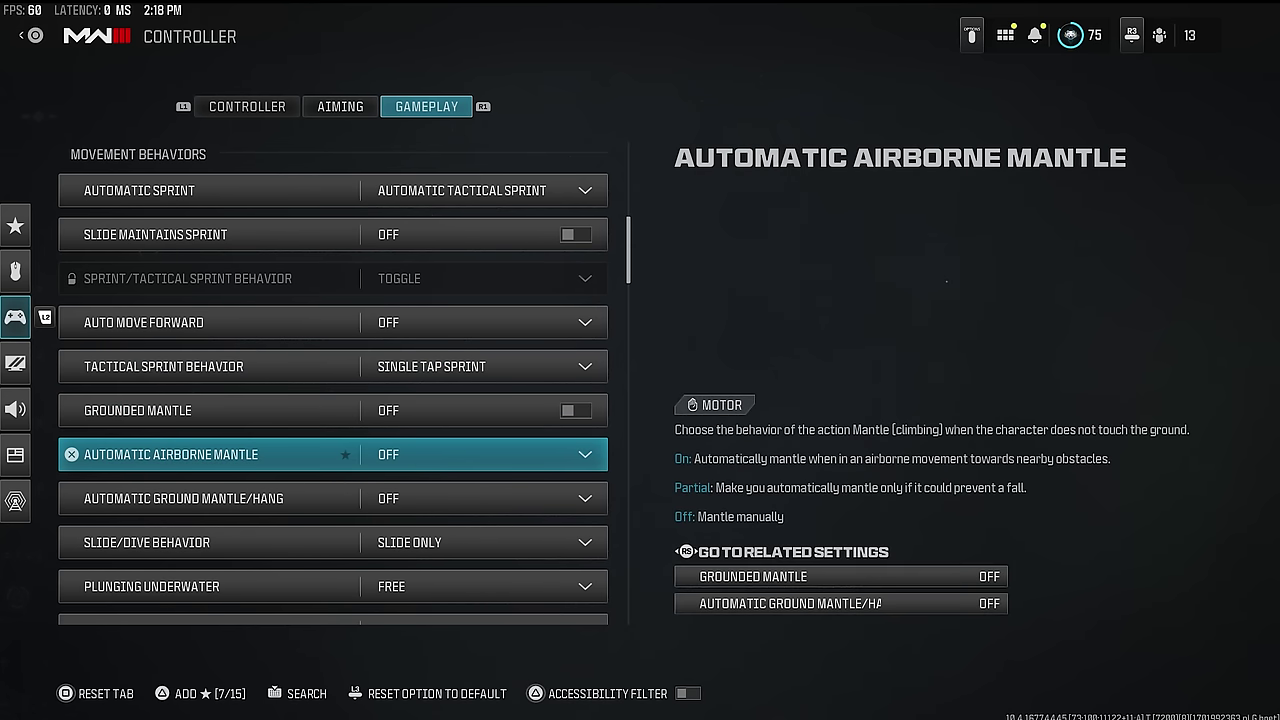
key(Up)
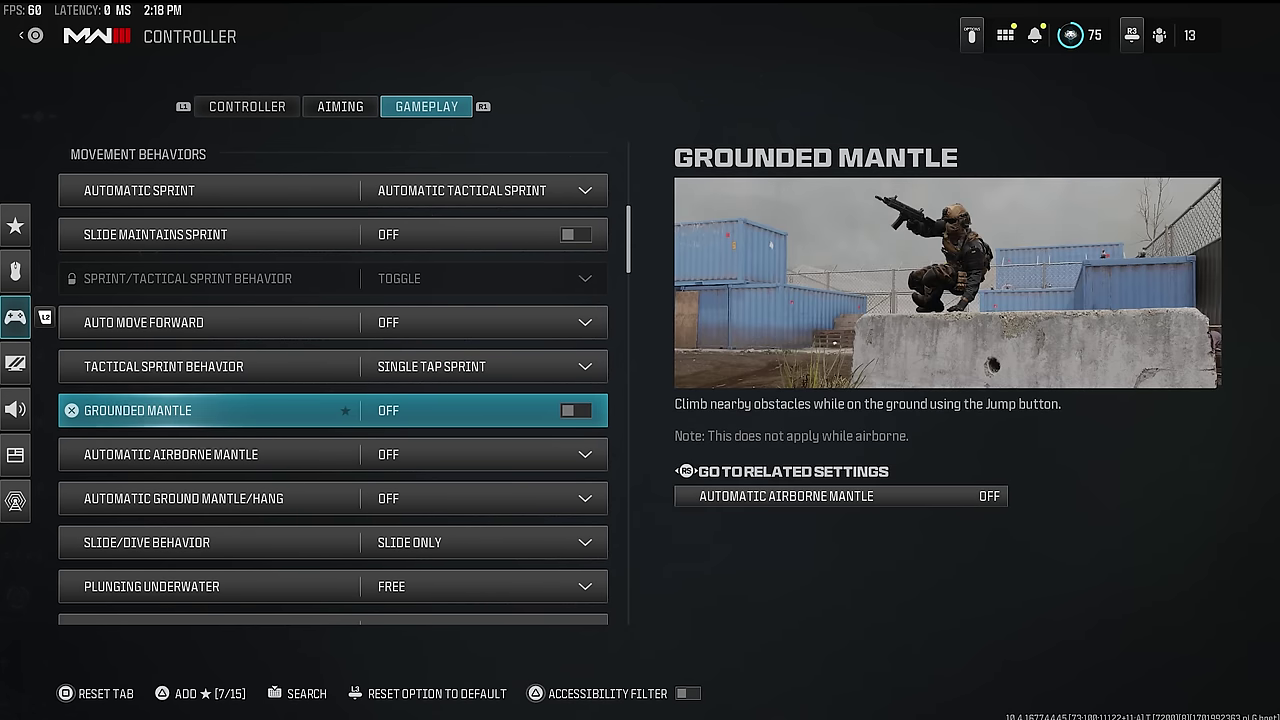
key(Down)
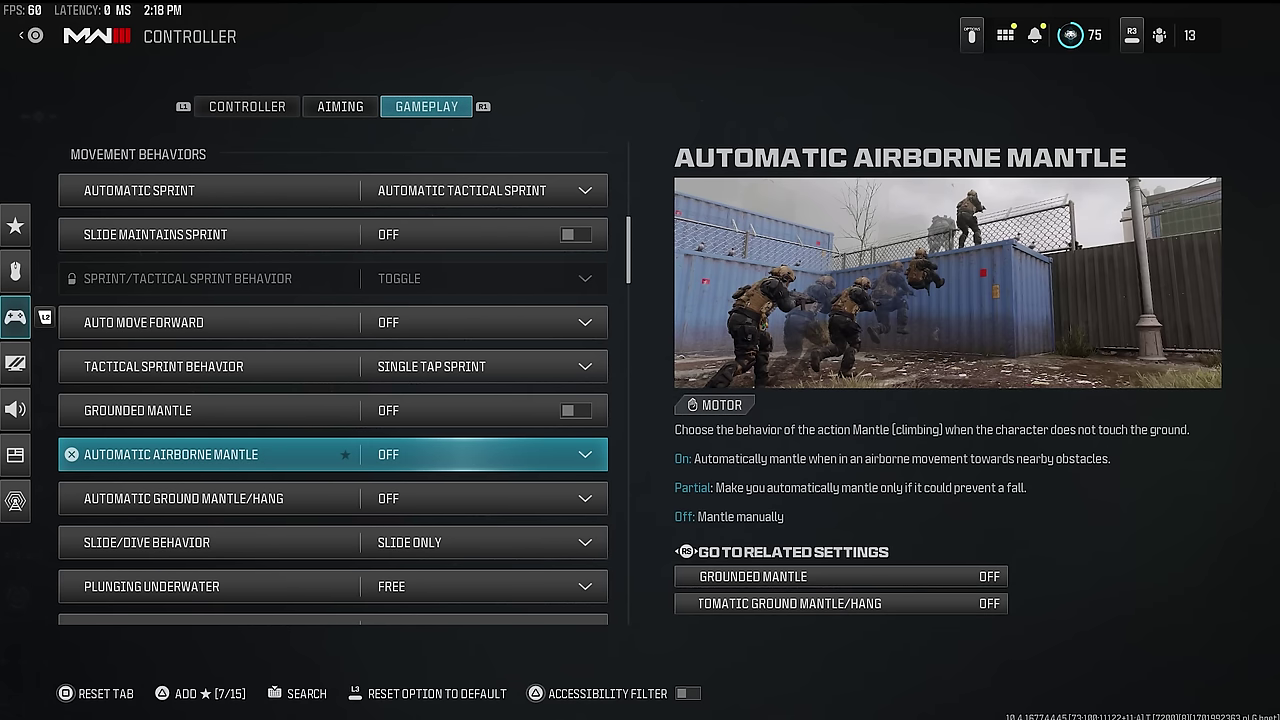
key(Down)
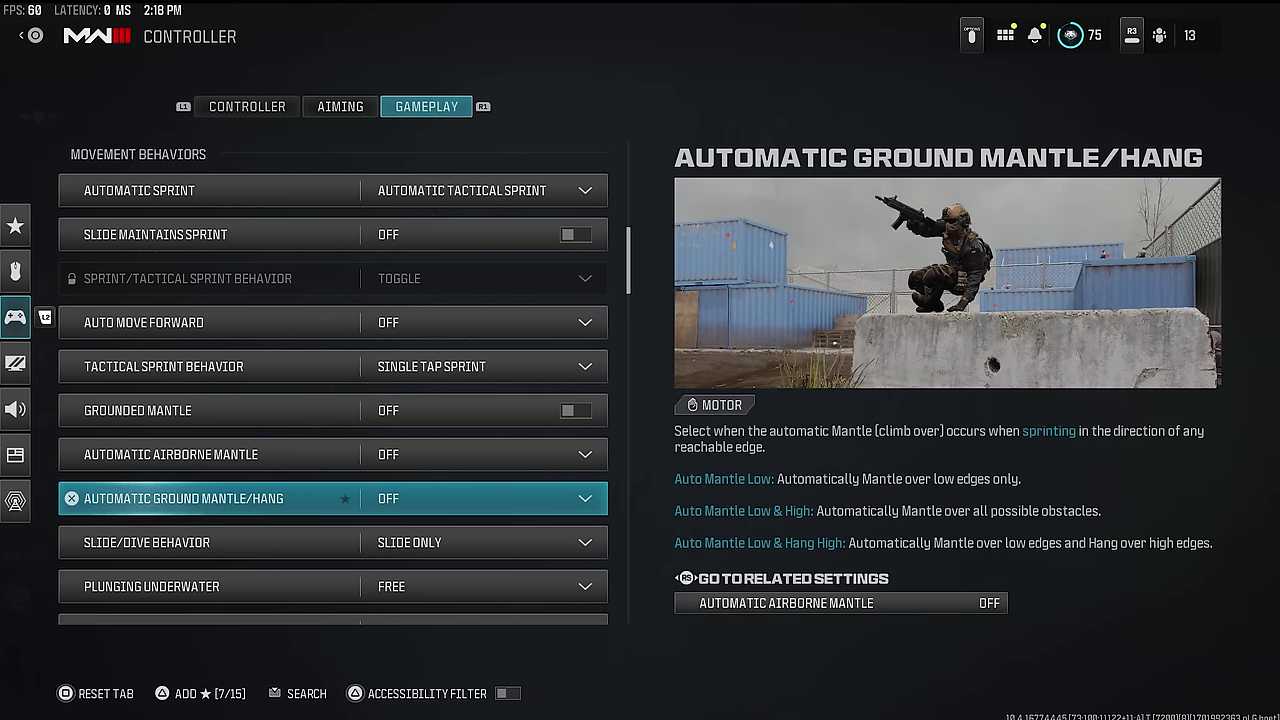
key(Down)
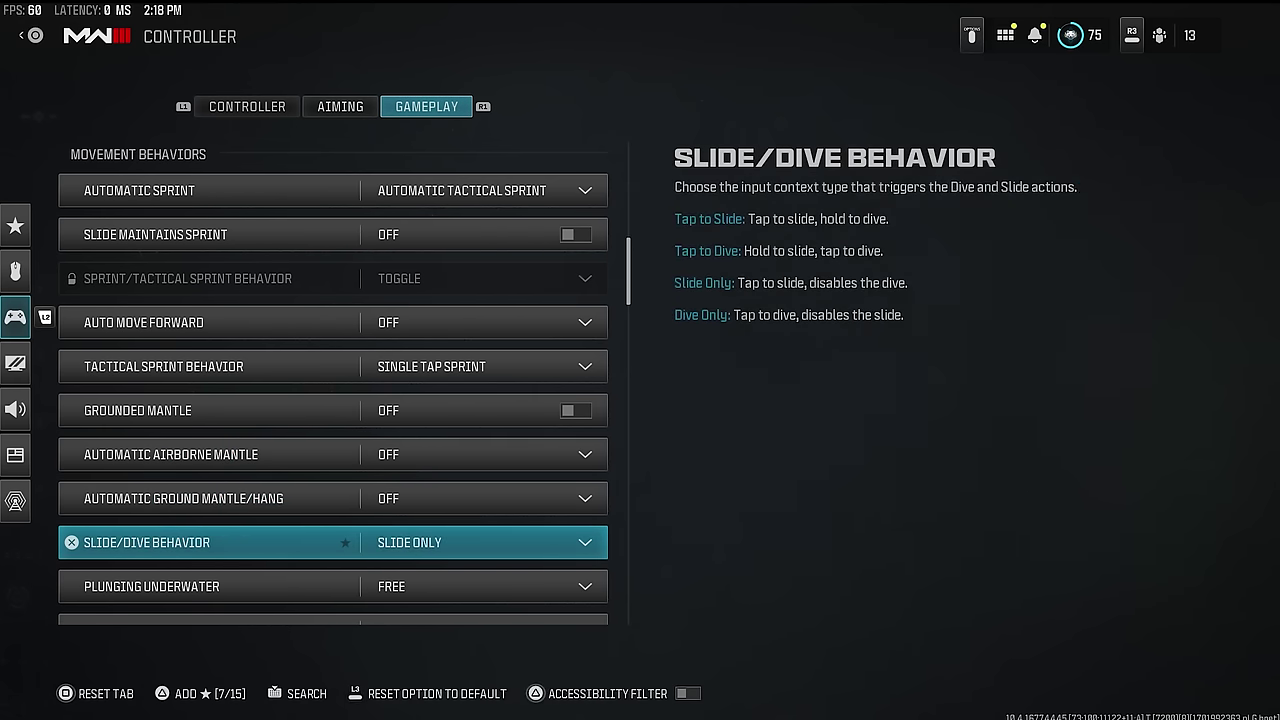
key(Return)
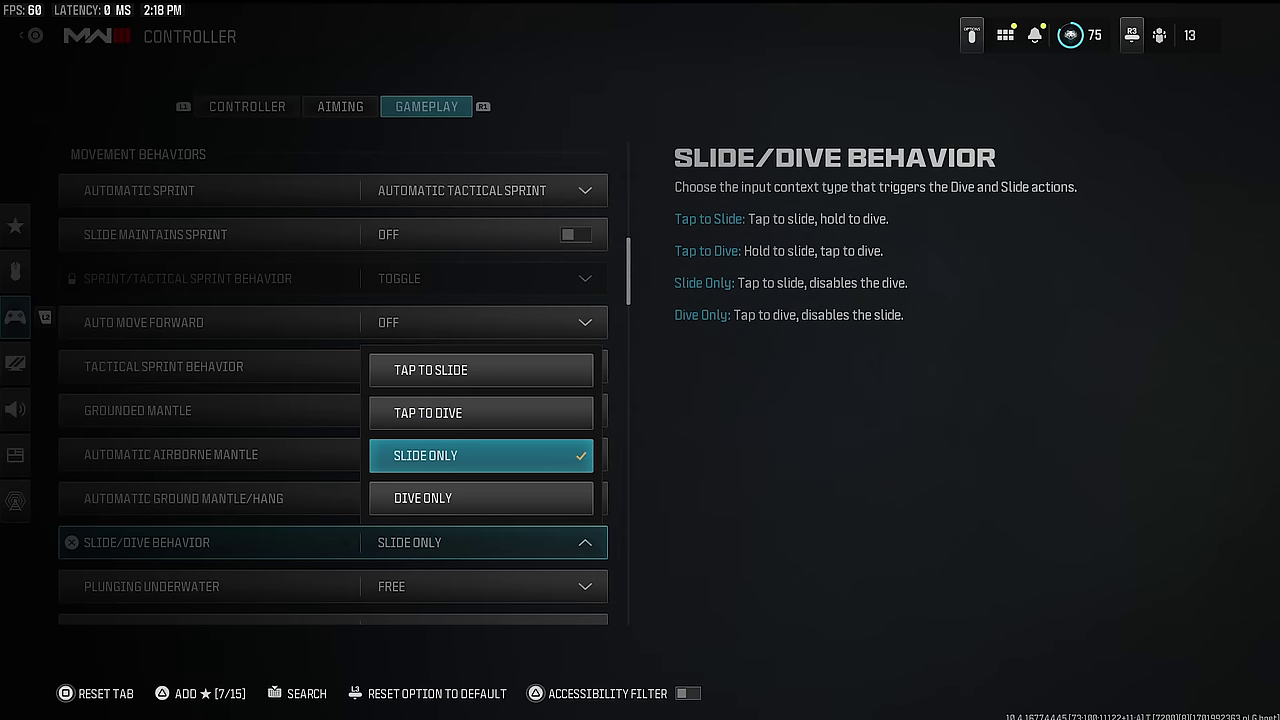
key(Up)
key(Up)
key(Down)
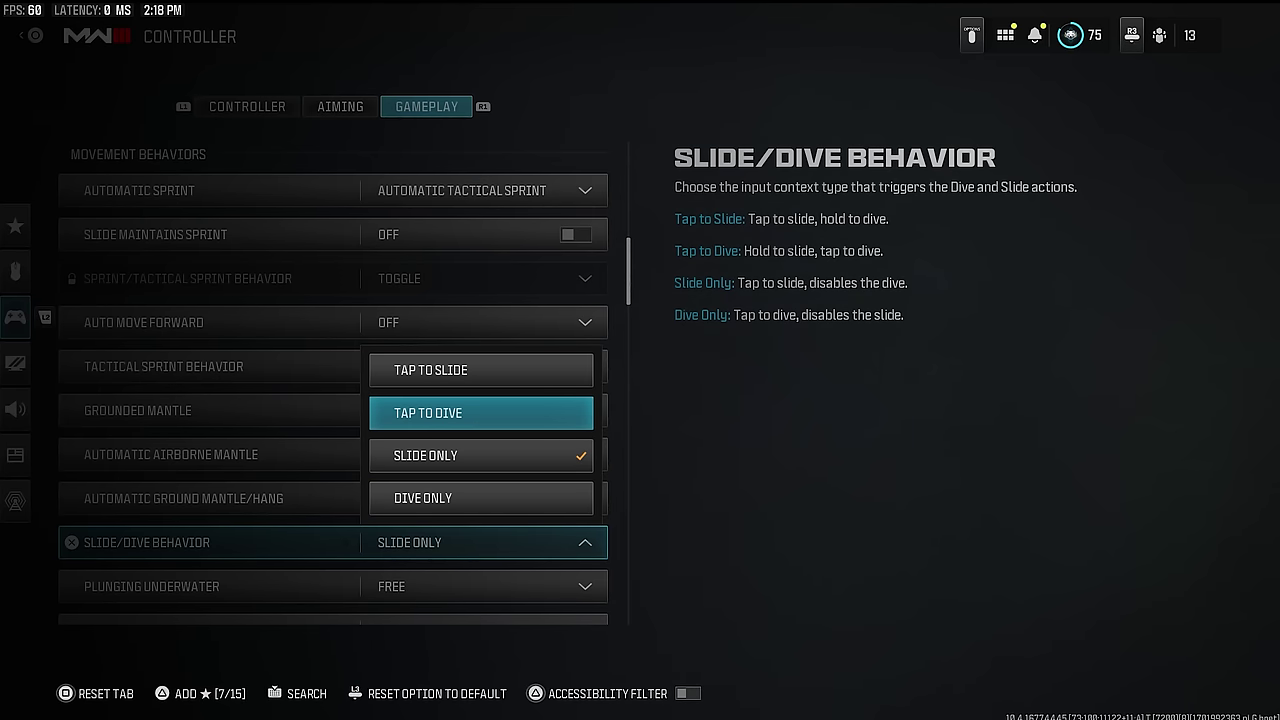
key(Up)
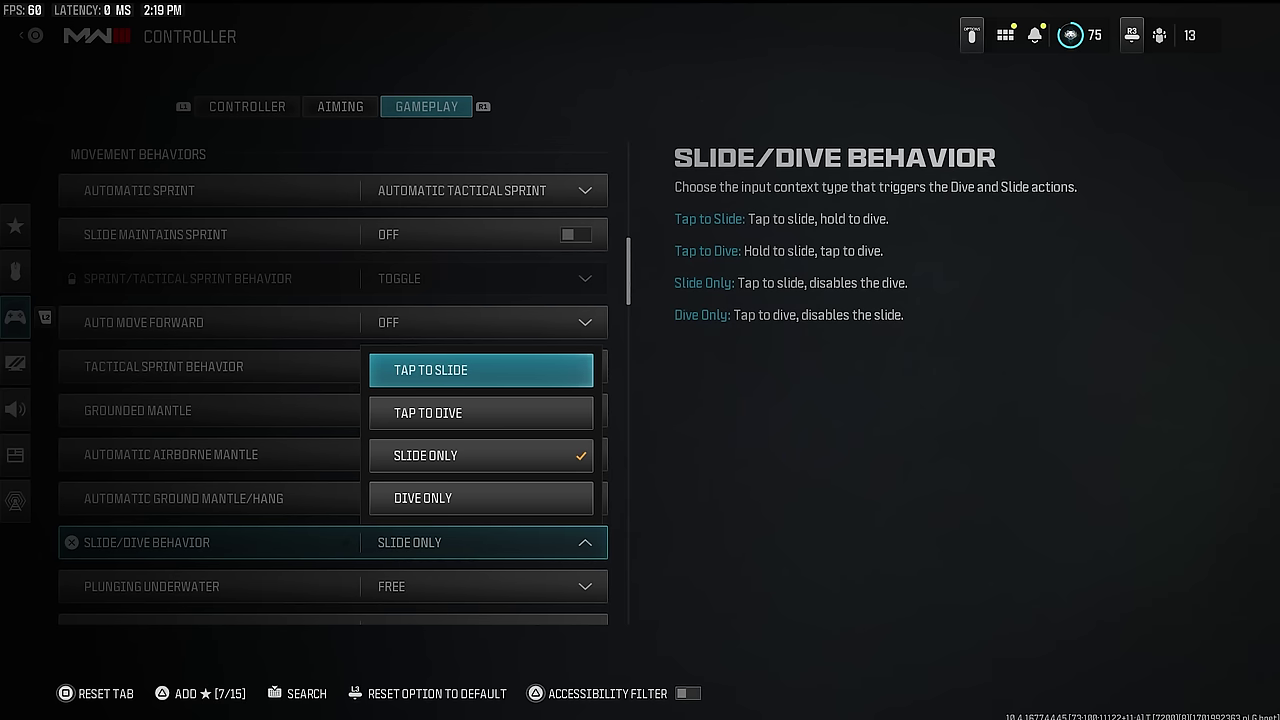
key(Down)
key(Down)
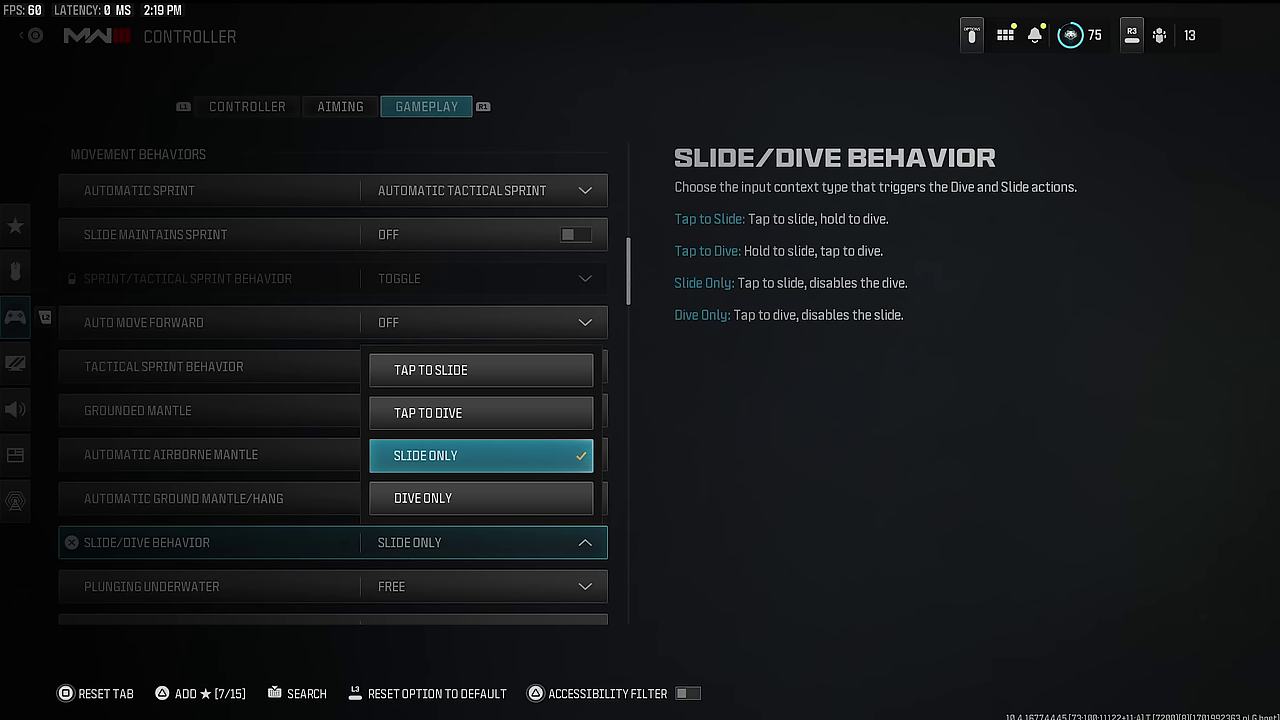
key(Return)
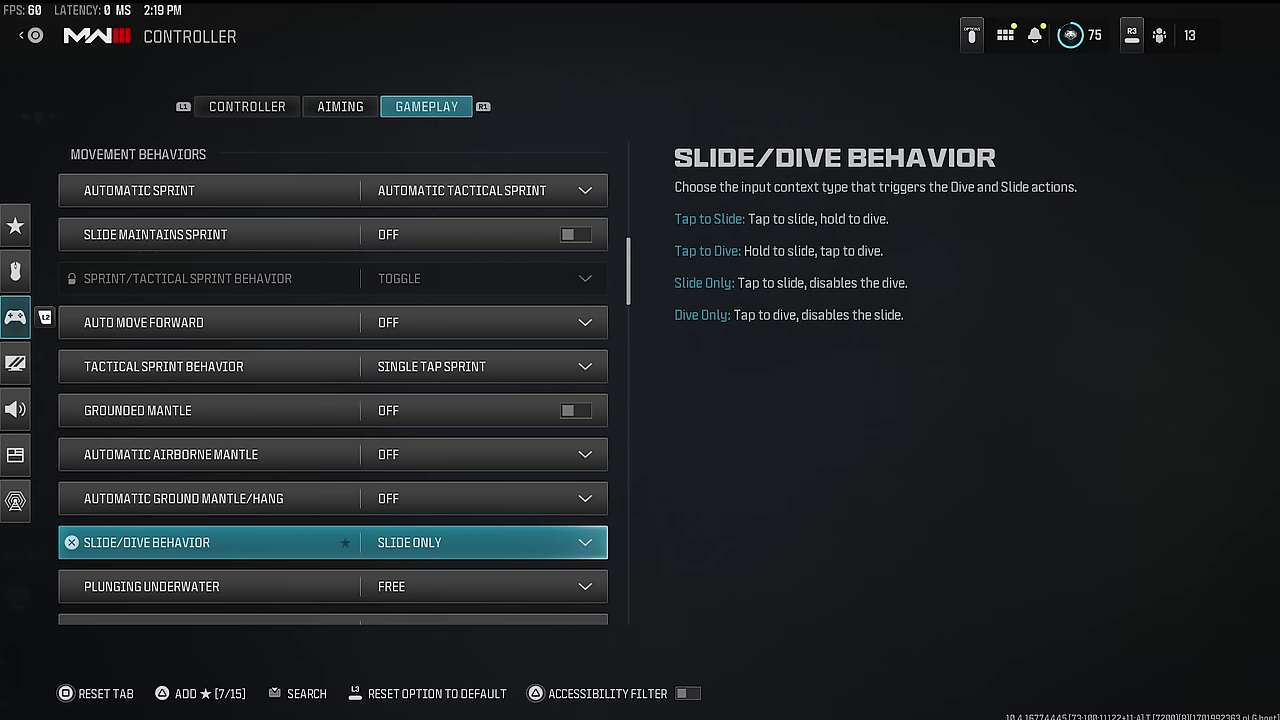
- Review Plunging Underwater, Parachute Auto-Deploy, Door Bash, Ledge Climb, ADS Behavior and Change Zoom Activation
key(Down)
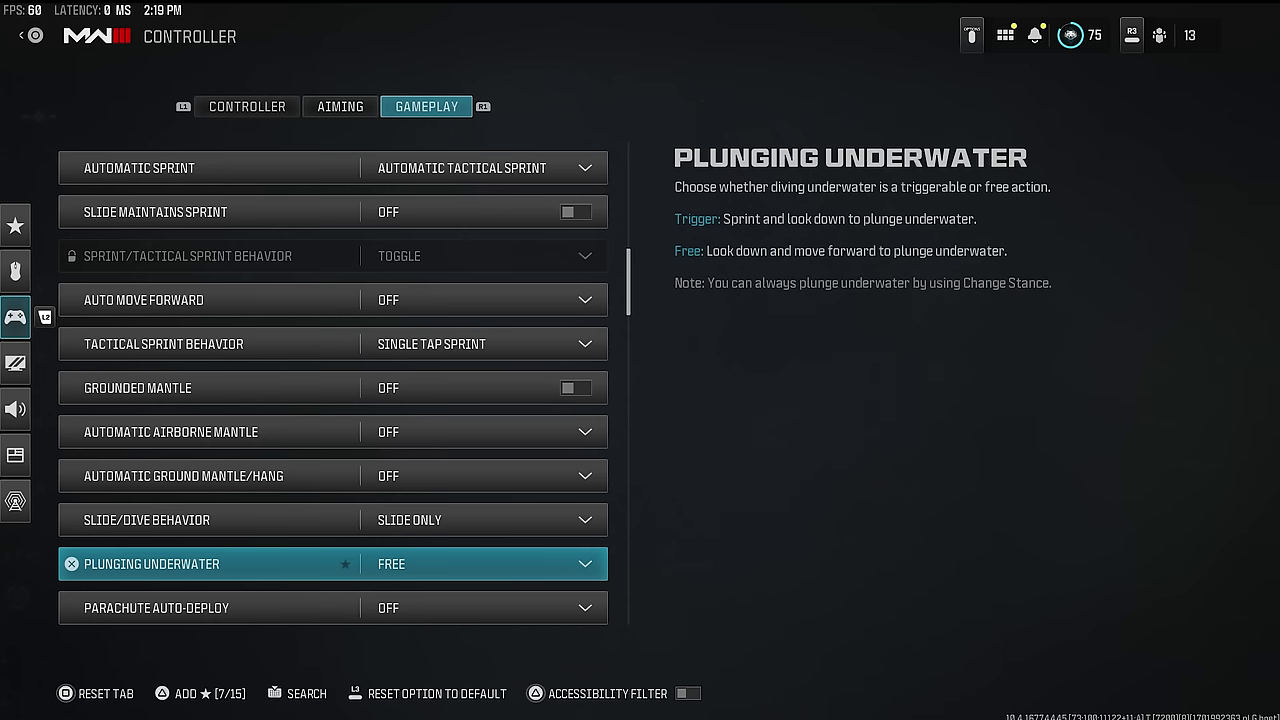
key(Down)
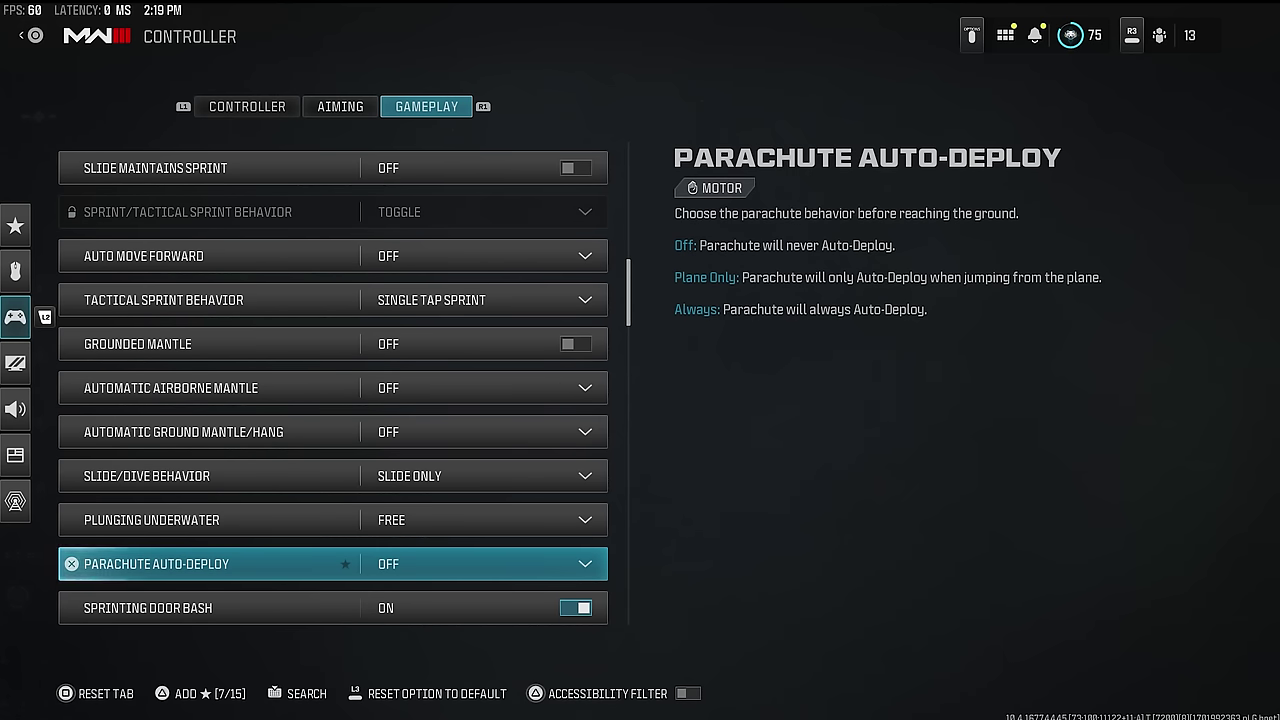
key(Down)
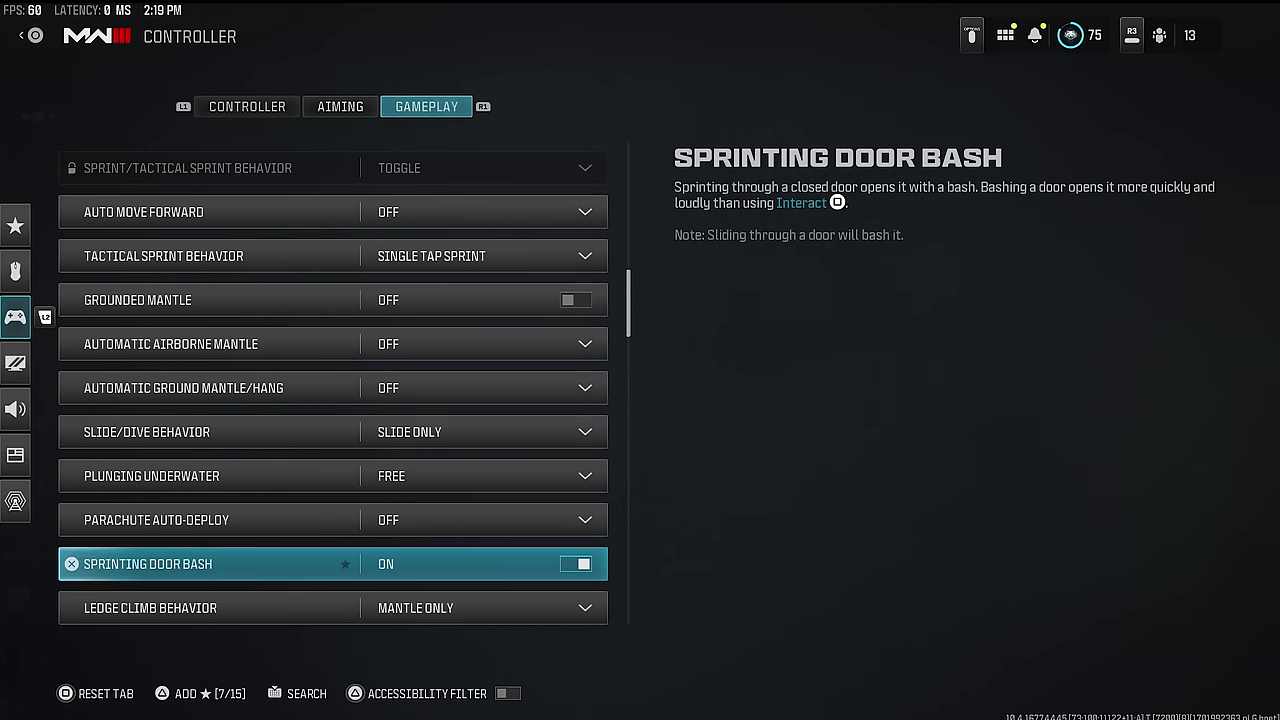
key(Down)
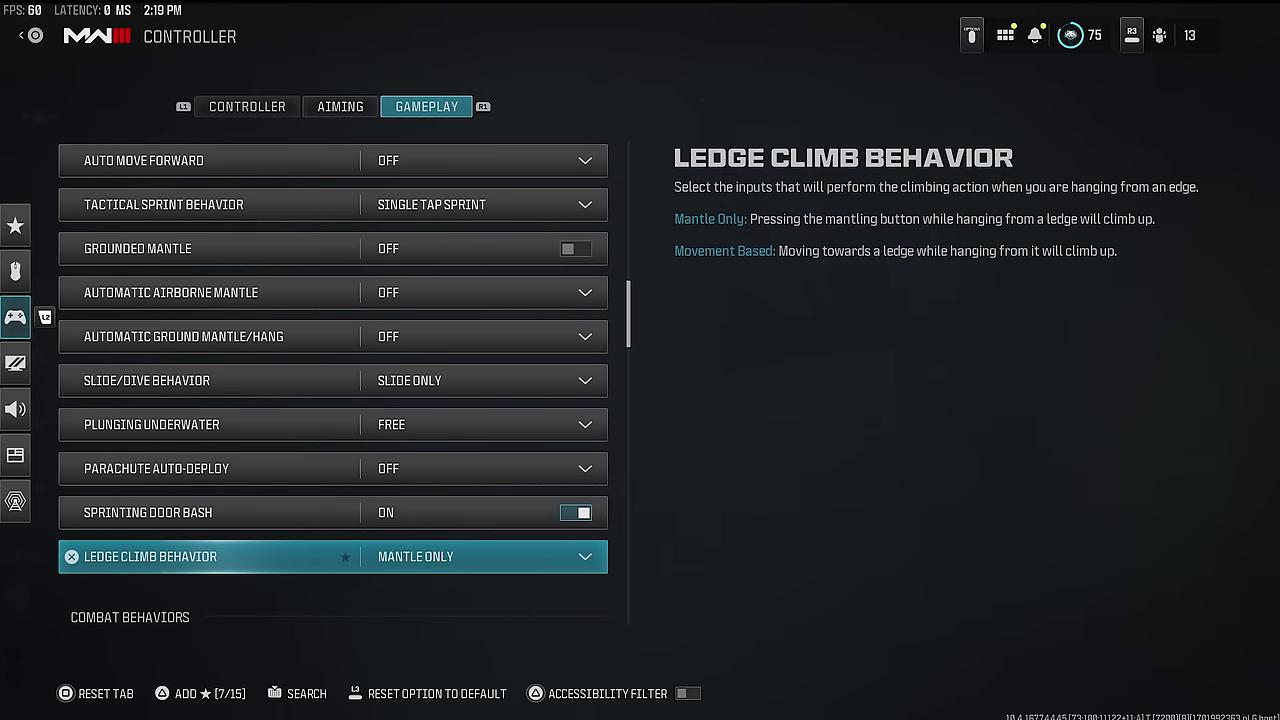
key(Down)
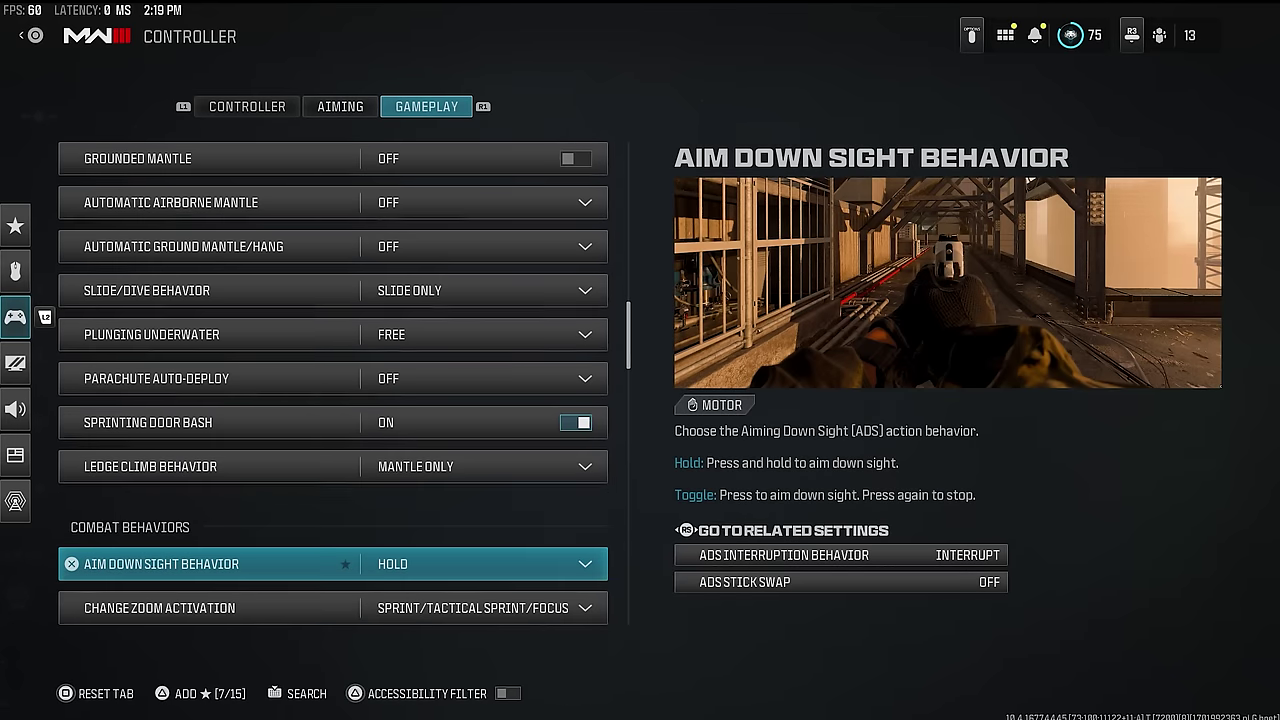
key(Down)
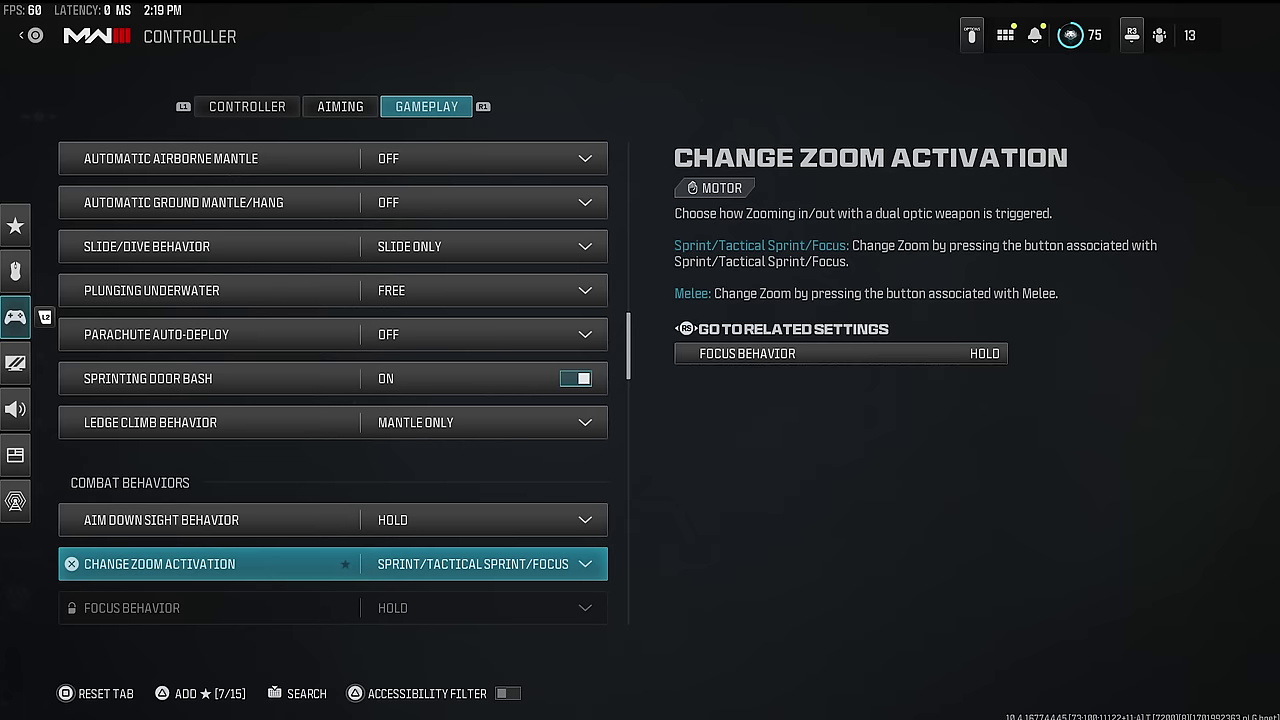
- Check Interact/Reload, Armor Plate and ADS Interruption behaviors, then return to the Settings menu
key(Down)
key(Down)
key(Down)
key(Down)
key(Down)
key(Down)
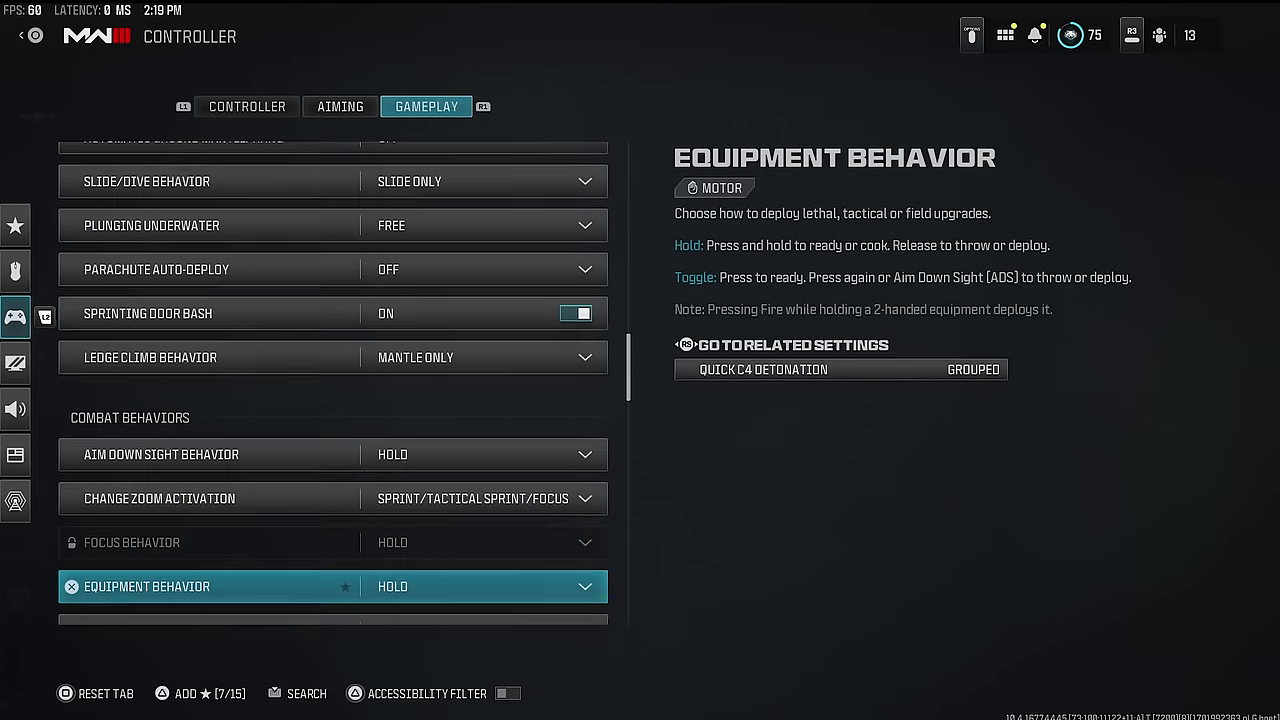
key(Down)
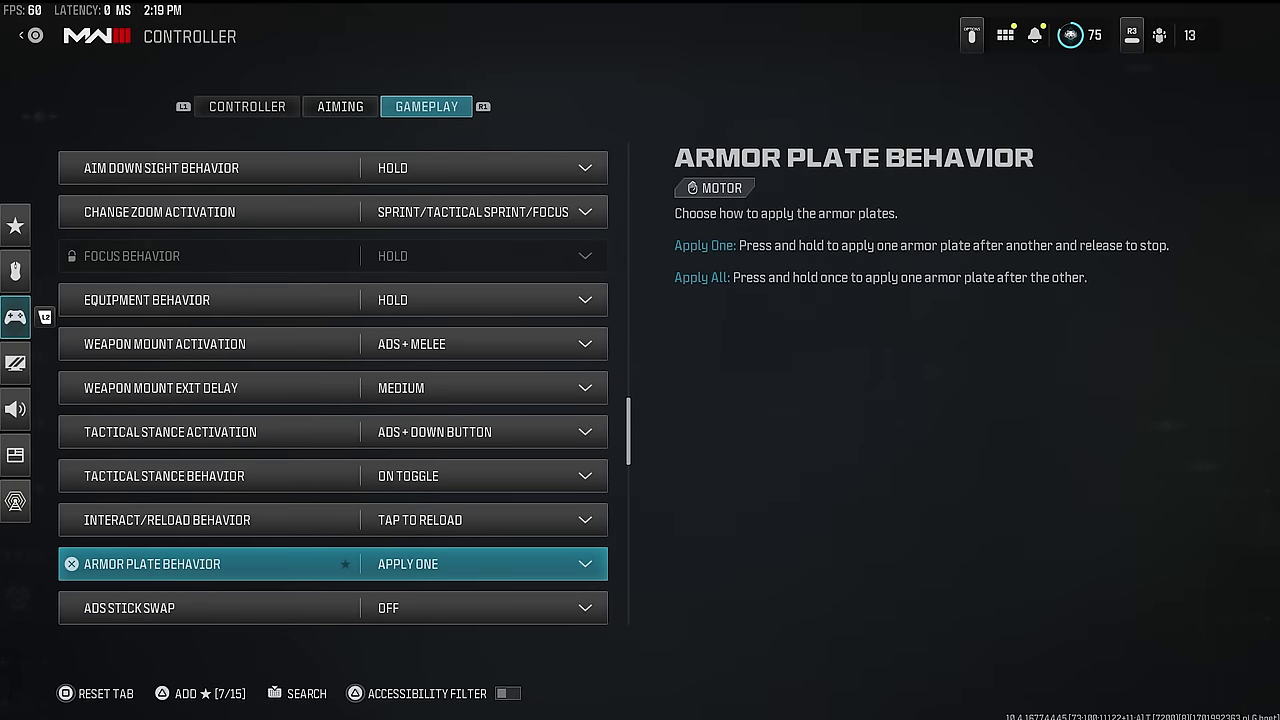
key(Up)
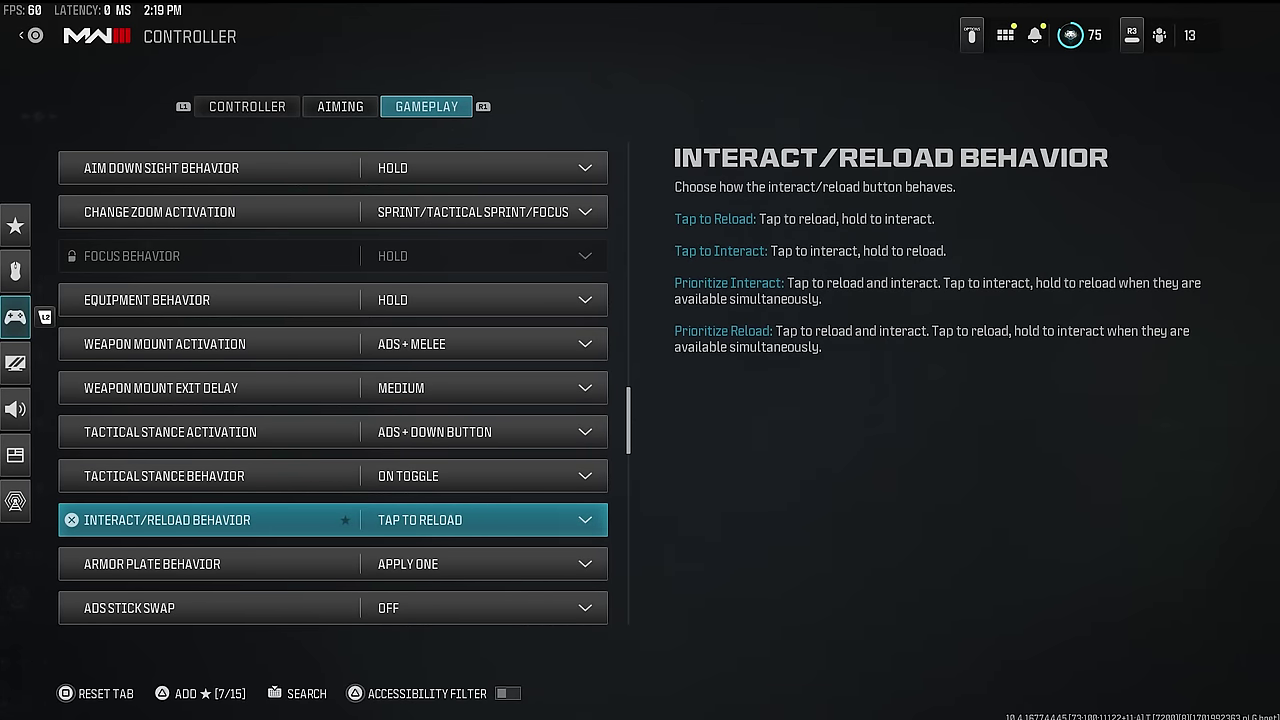
key(Down)
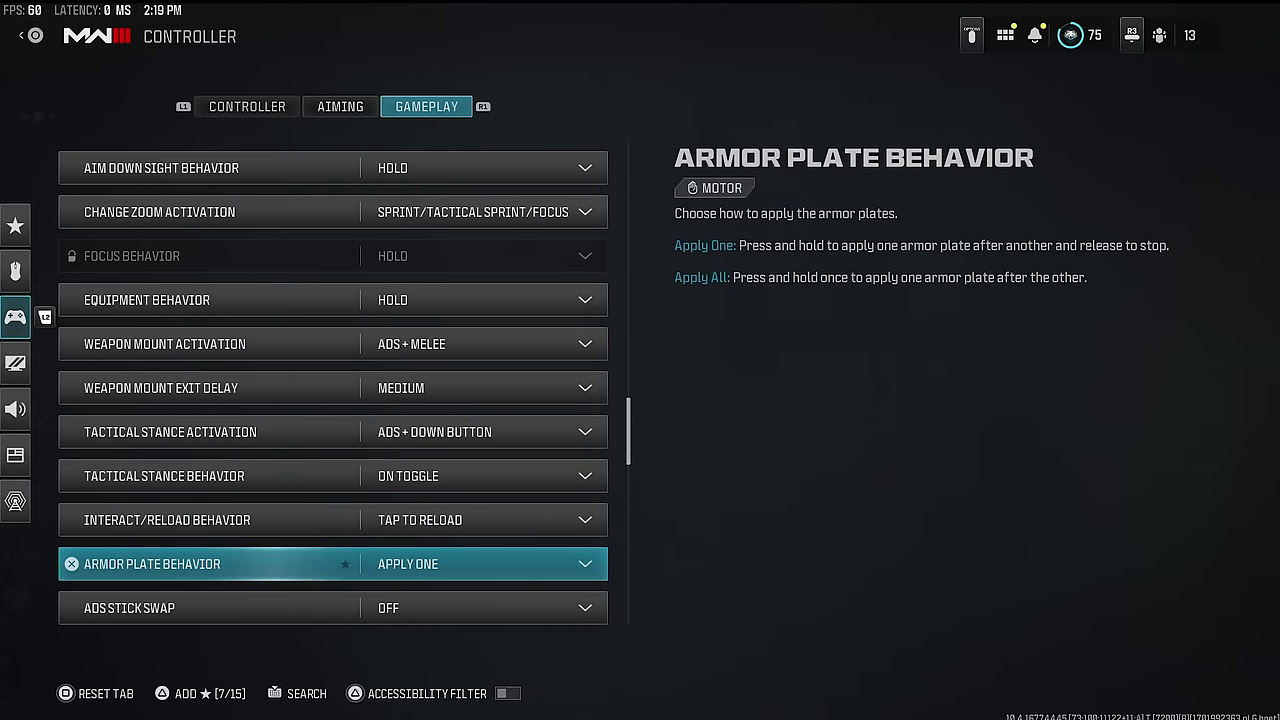
key(Down)
key(Down)
key(Down)
key(Down)
key(Down)
key(Down)
key(Down)
key(Down)
key(Down)
key(Down)
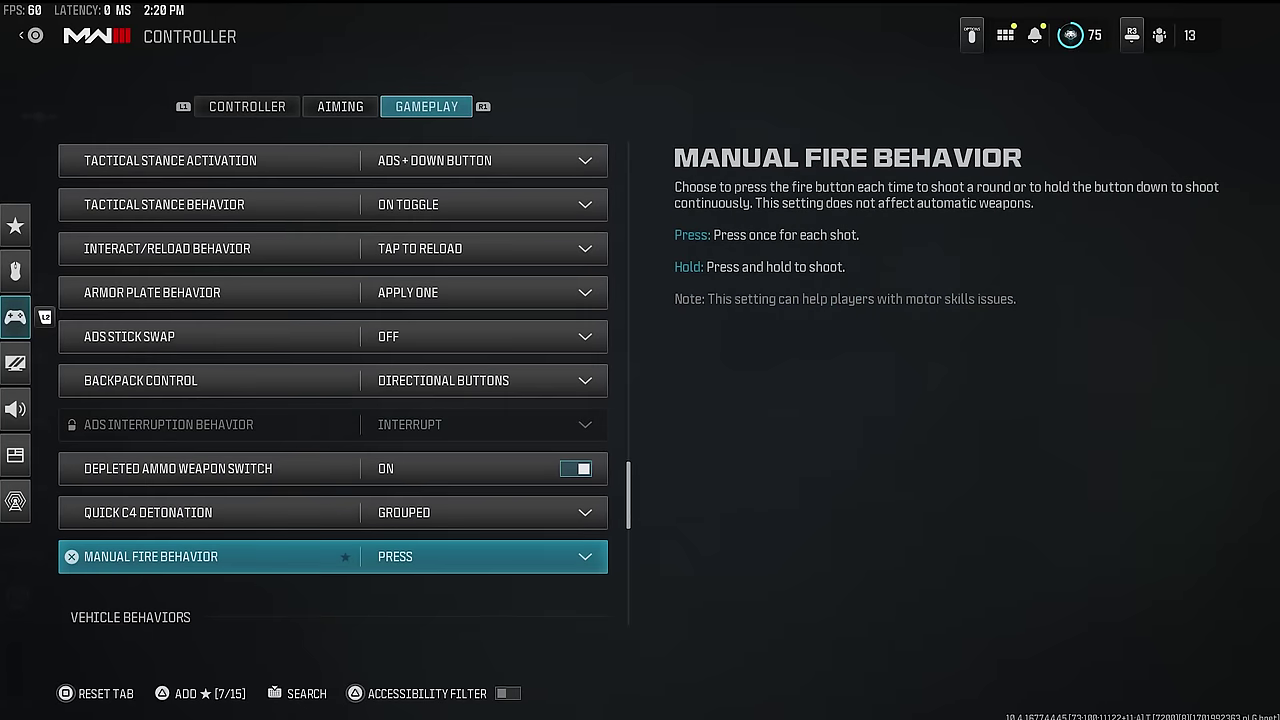
key(Down)
key(Down)
key(Down)
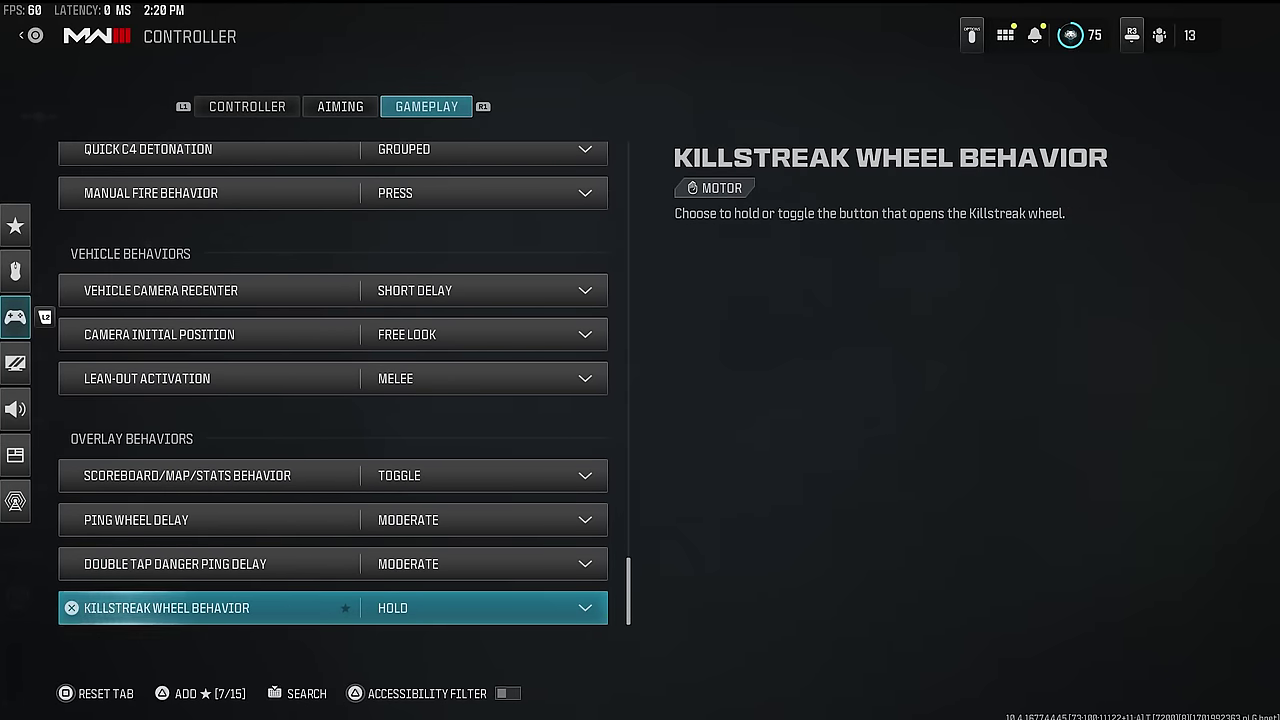
key(Escape)
- Enter Graphics, check the Display Mode choices leaving Fullscreen Borderless, and move down to Display Gamma
key(Down)
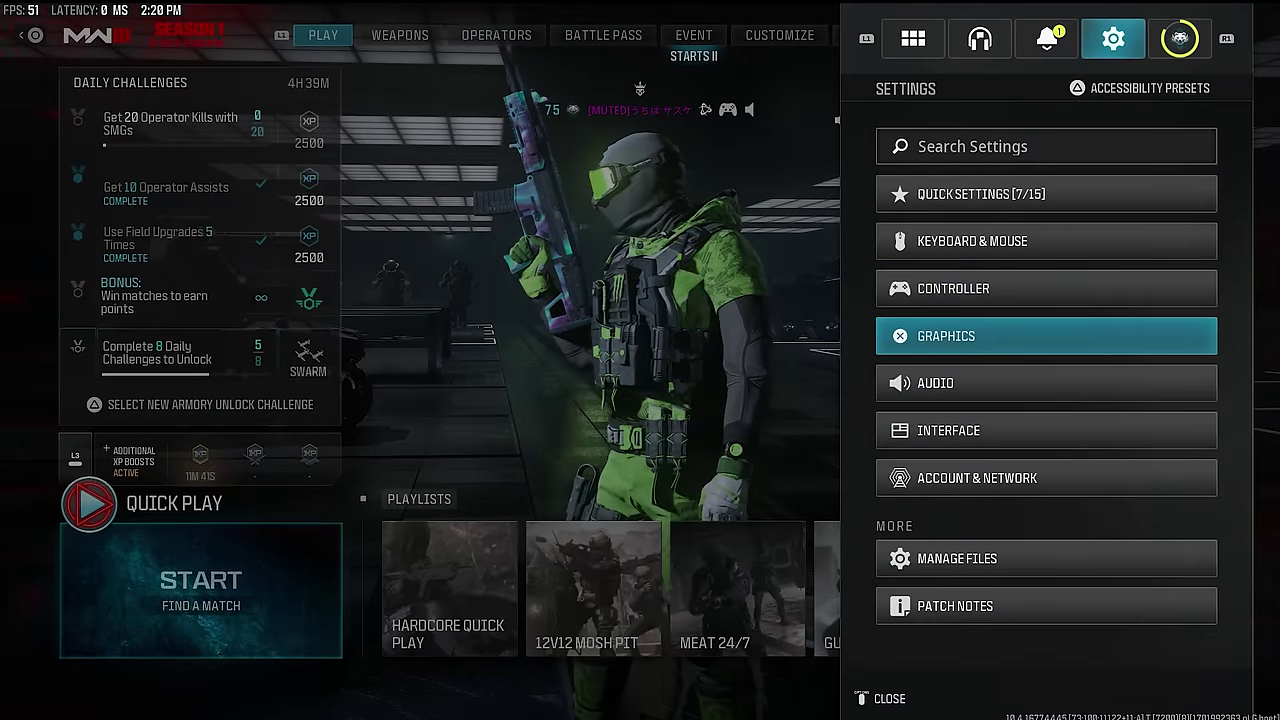
key(Return)
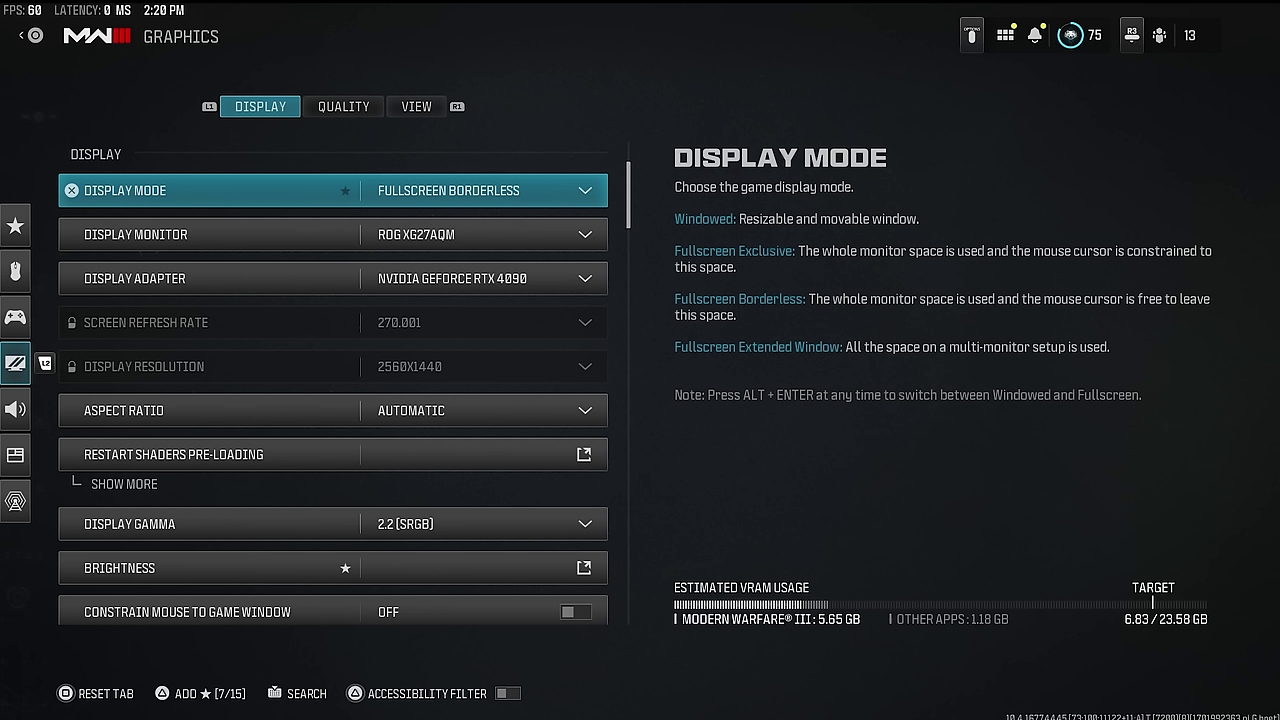
key(Return)
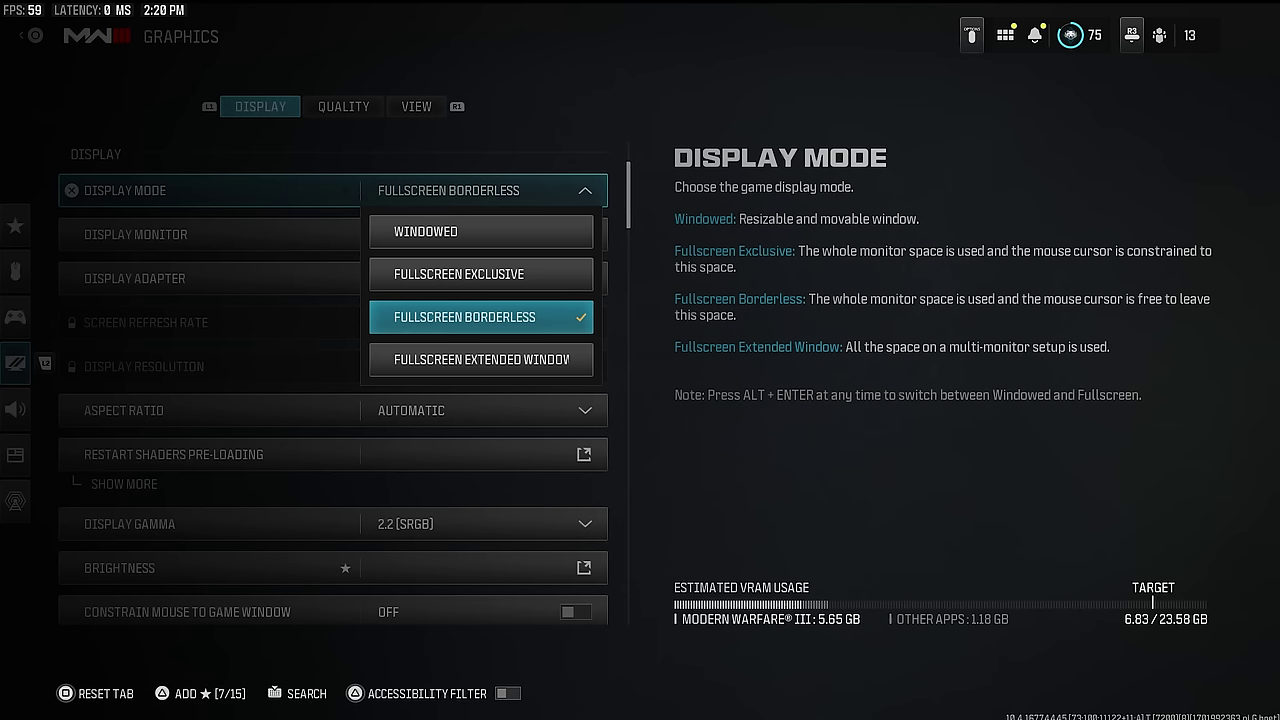
key(Up)
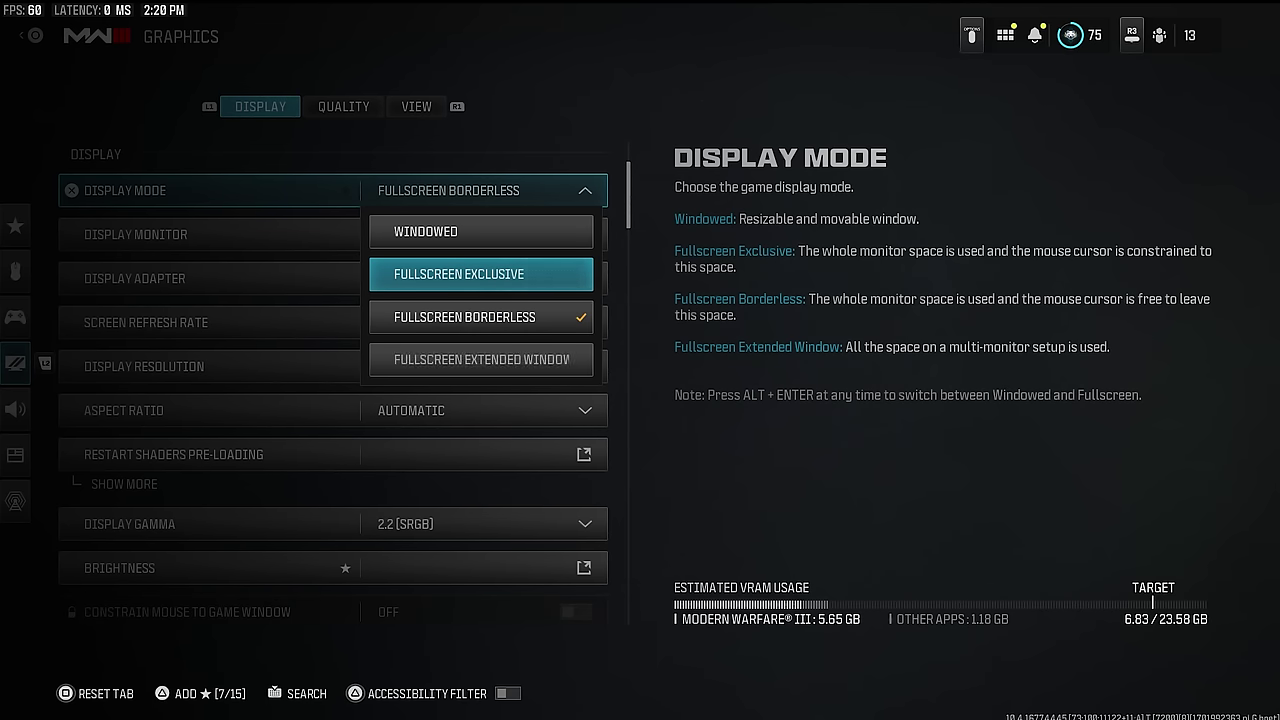
key(Escape)
key(Down)
key(Down)
key(Down)
key(Down)
key(Down)
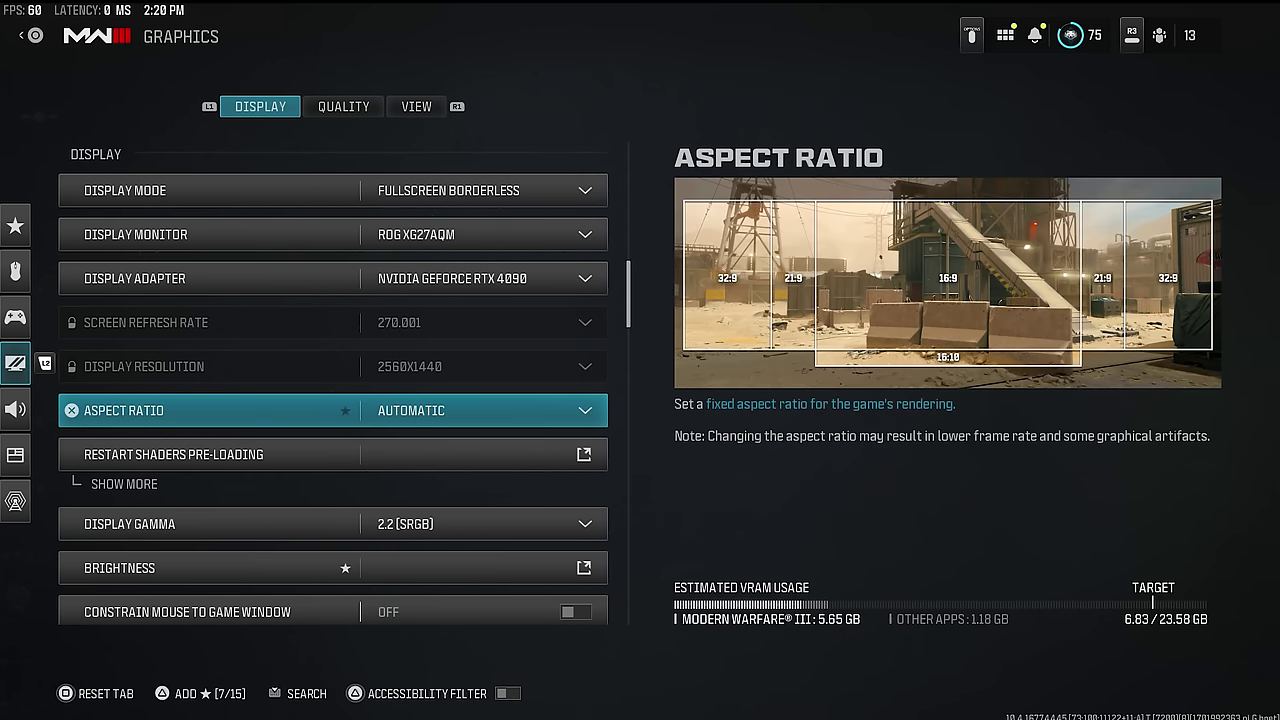
key(Down)
key(Down)
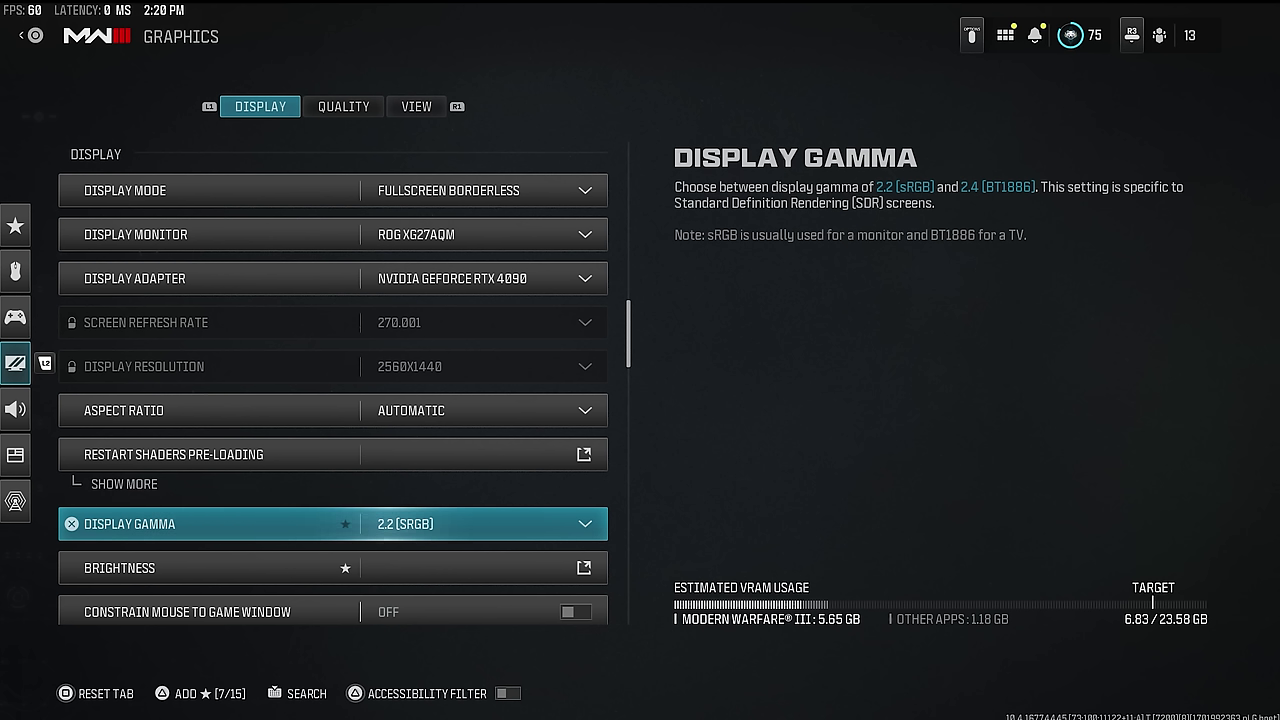
key(Down)
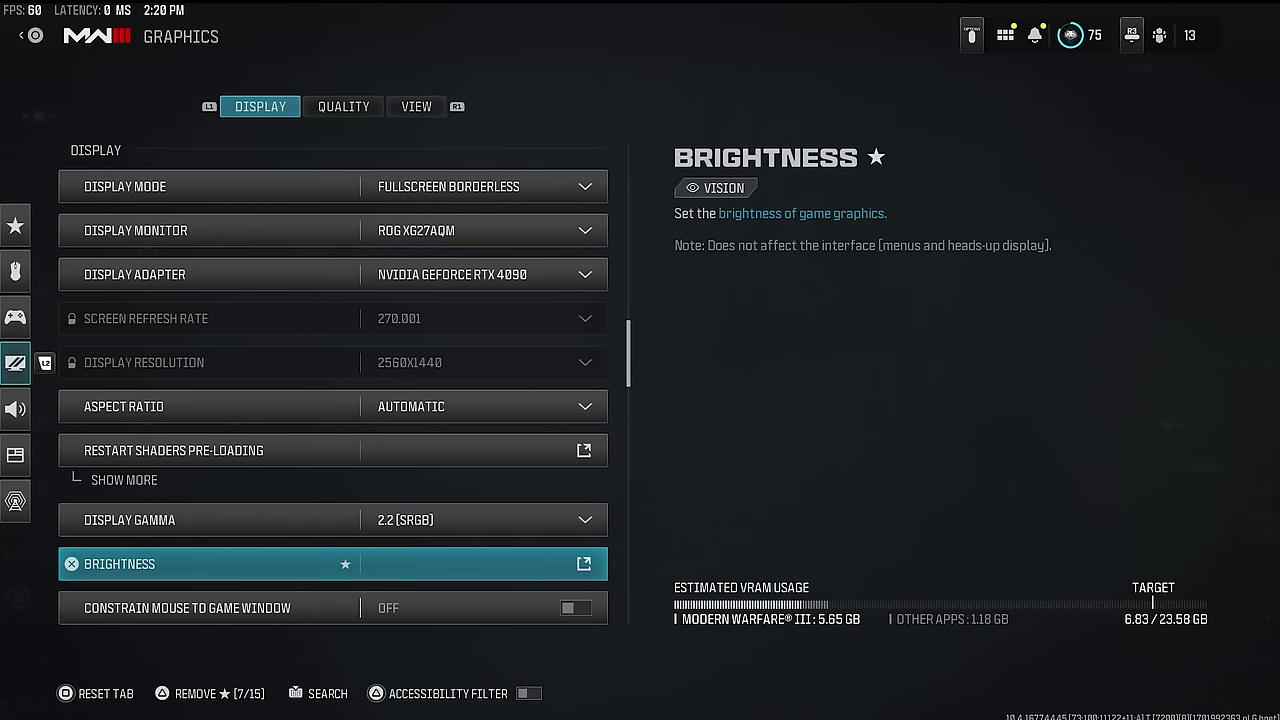
key(Return)
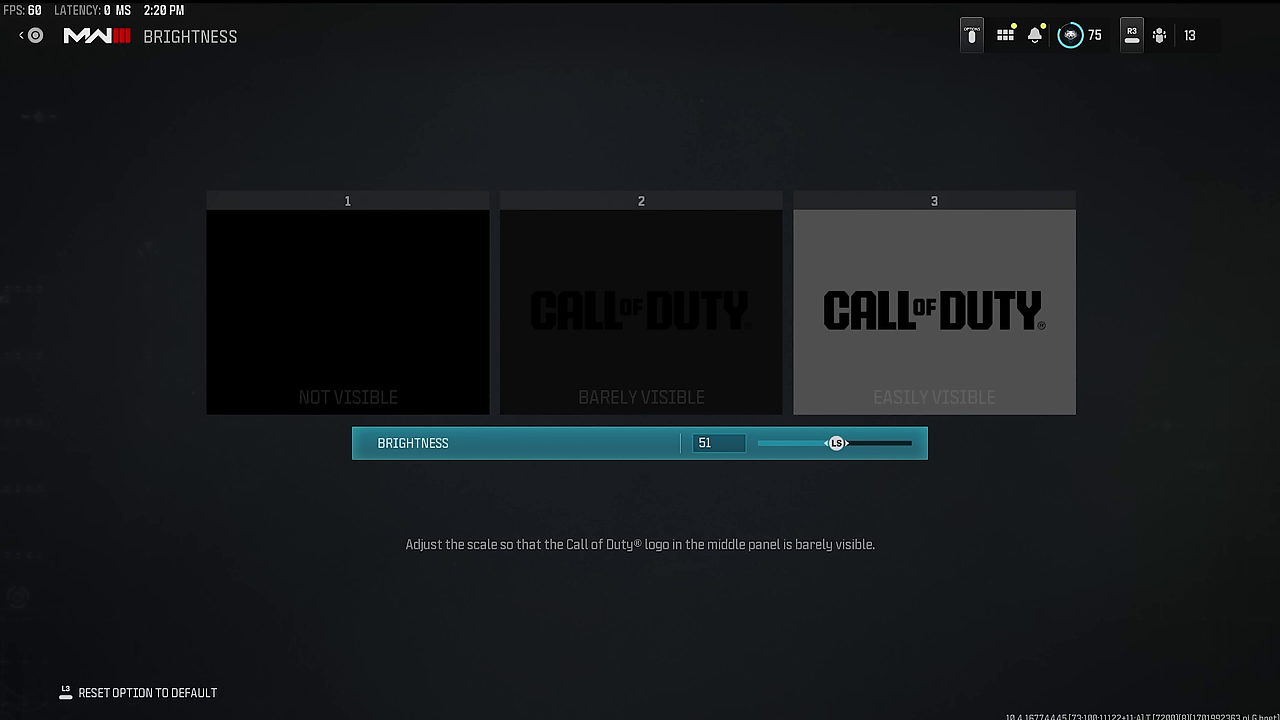
key(Escape)
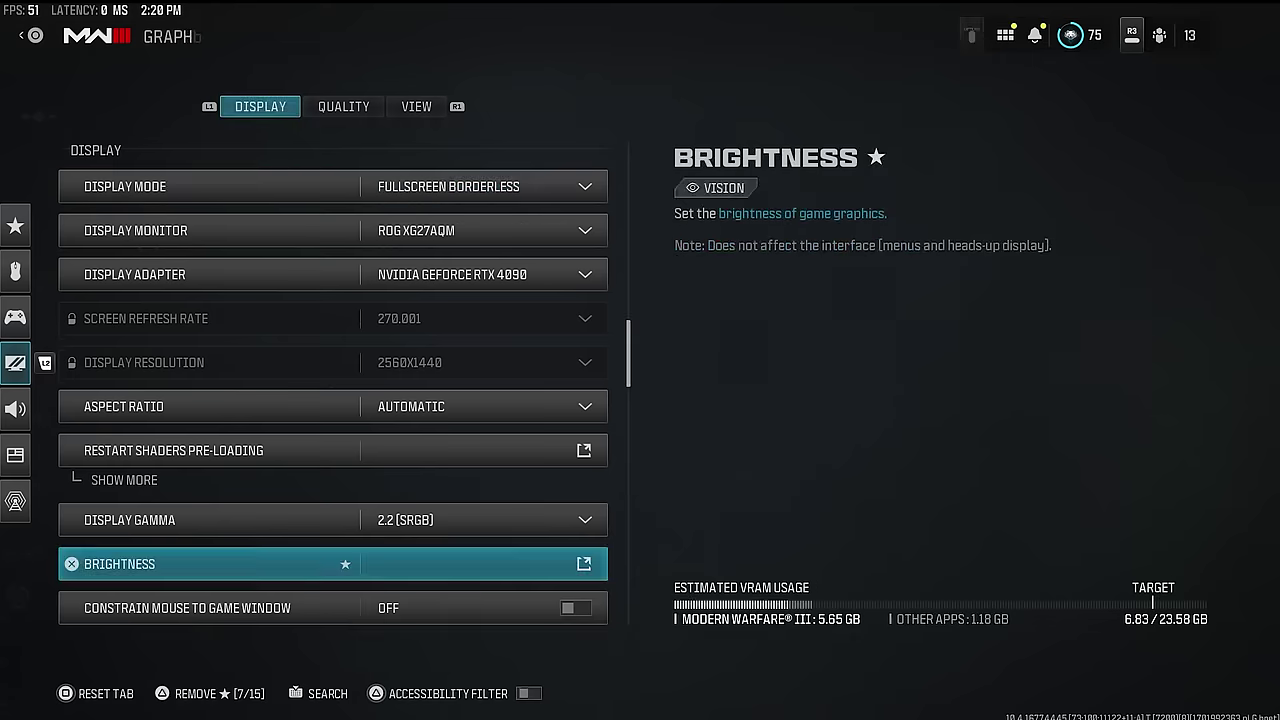
key(Down)
key(Down)
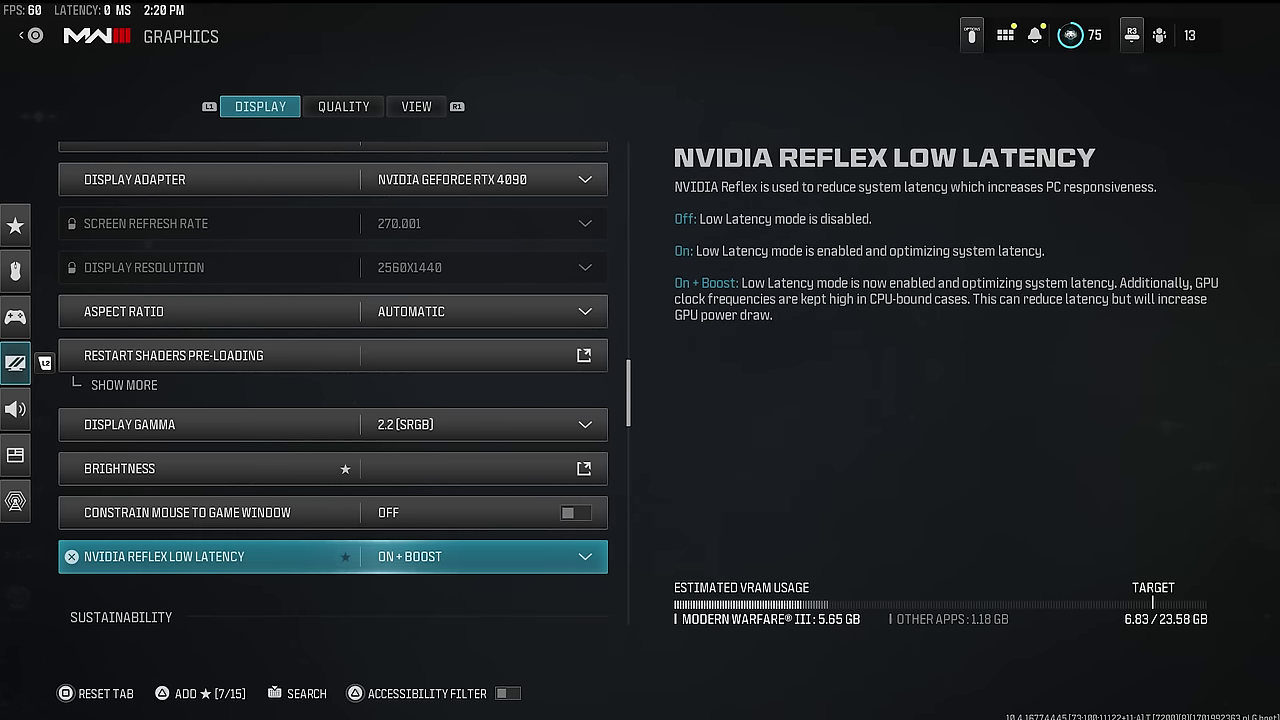
- Keep NVIDIA Reflex Low Latency at On + Boost and move down to Custom Frame Rate Limit
key(Return)
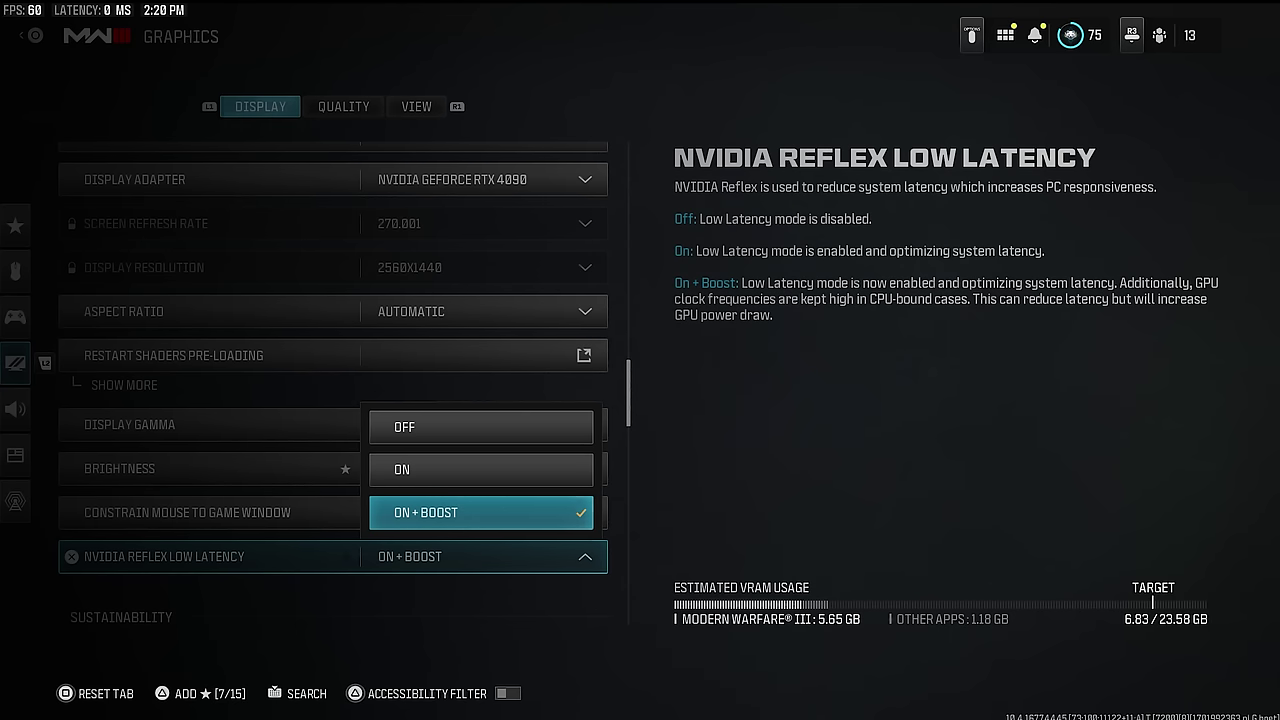
key(Return)
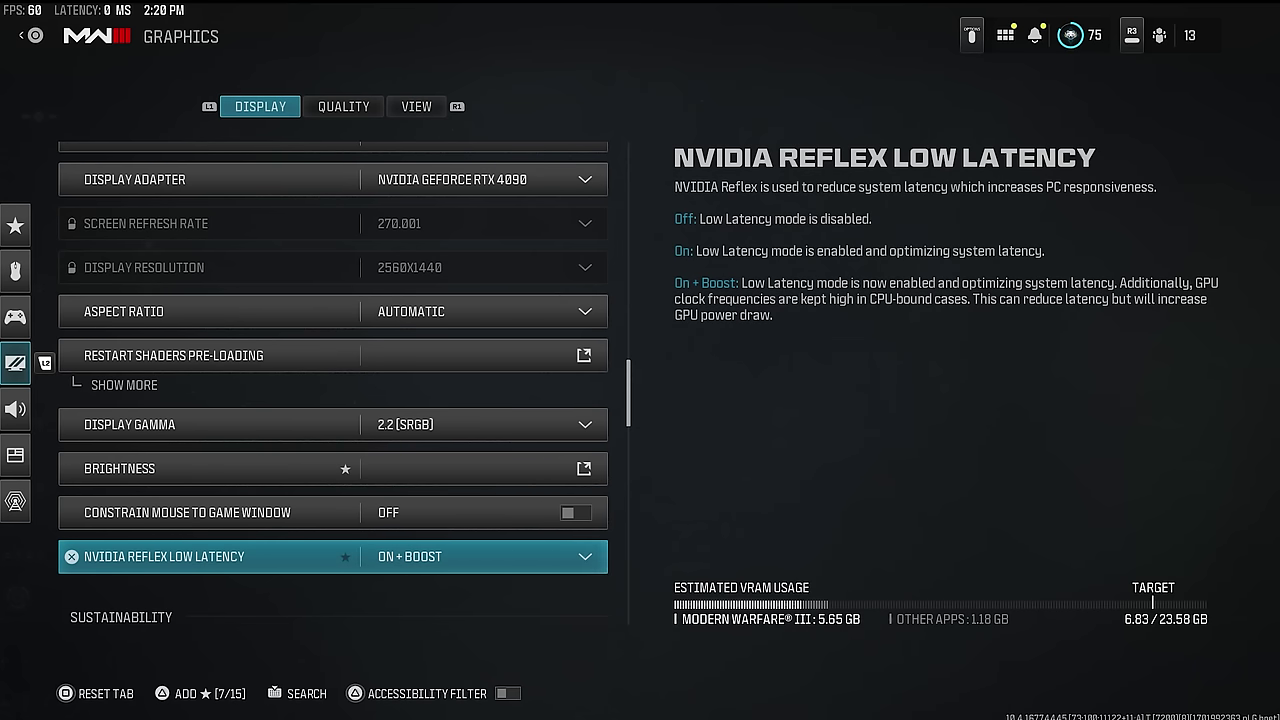
key(Down)
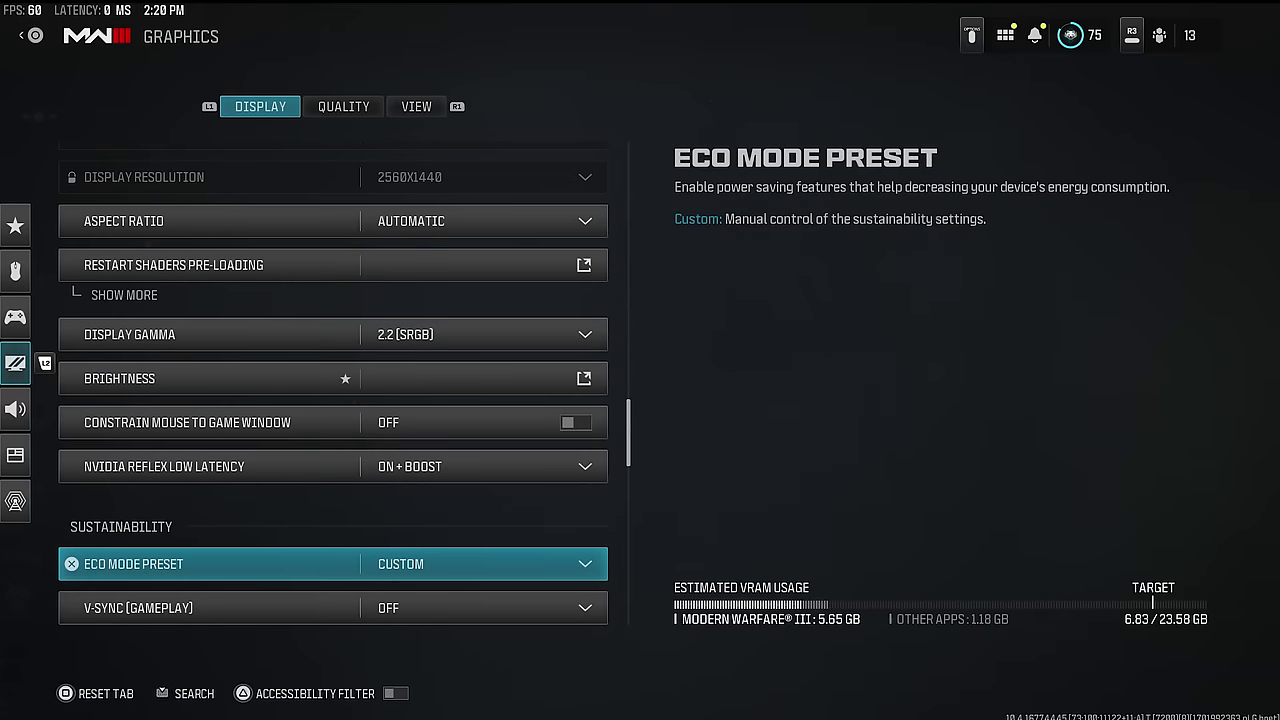
key(Down)
key(Down)
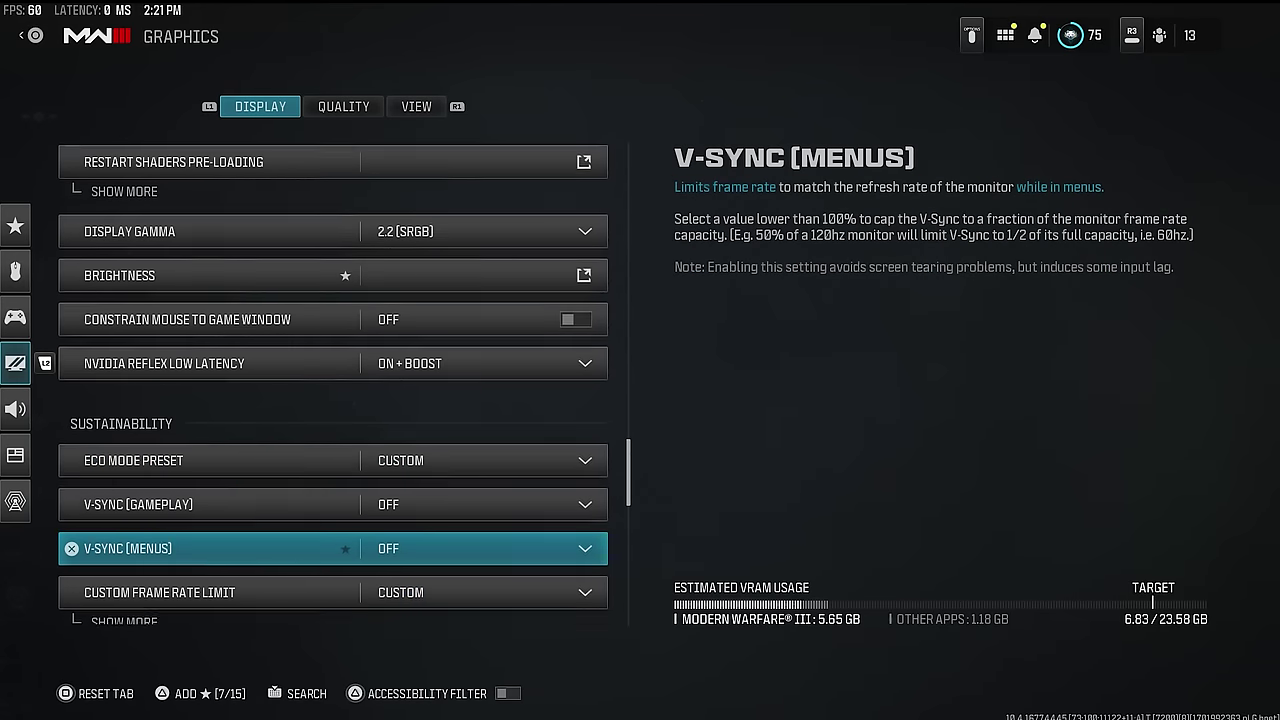
key(Down)
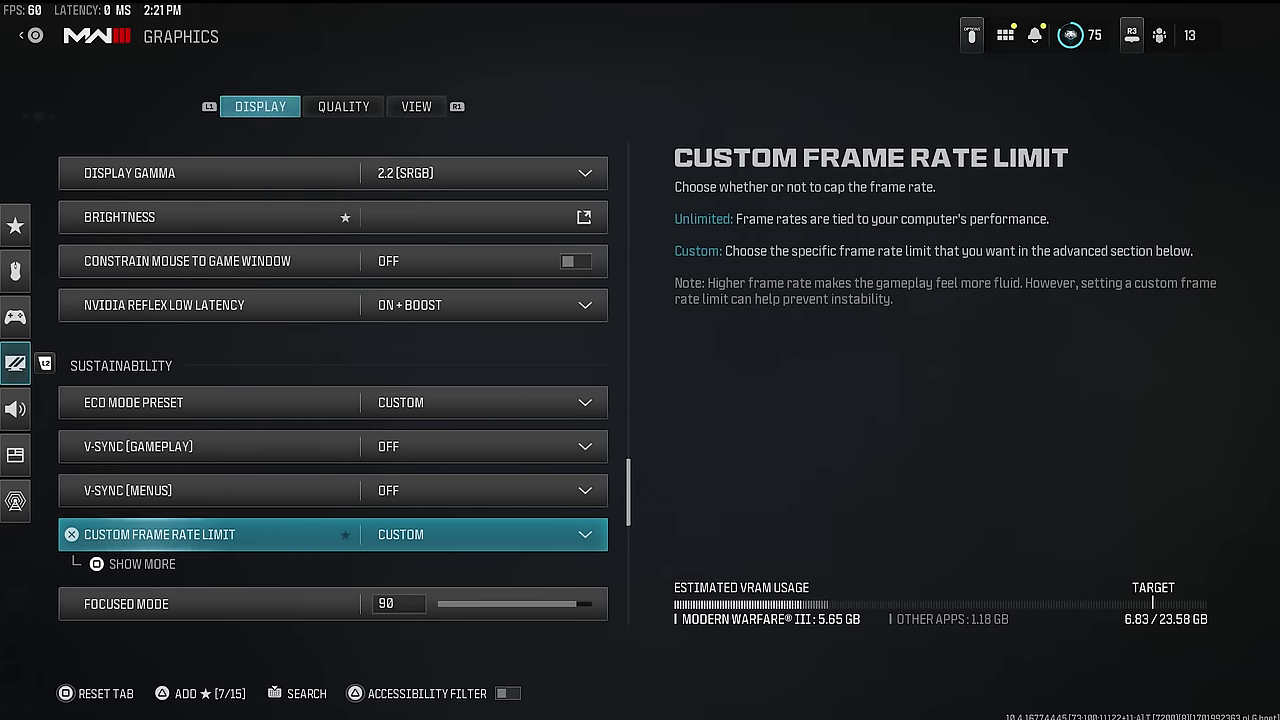
- Expand the frame rate limits to check 300 gameplay, 60 menus and 30 unfocused
key(space)
key(Down)
key(Down)
key(Up)
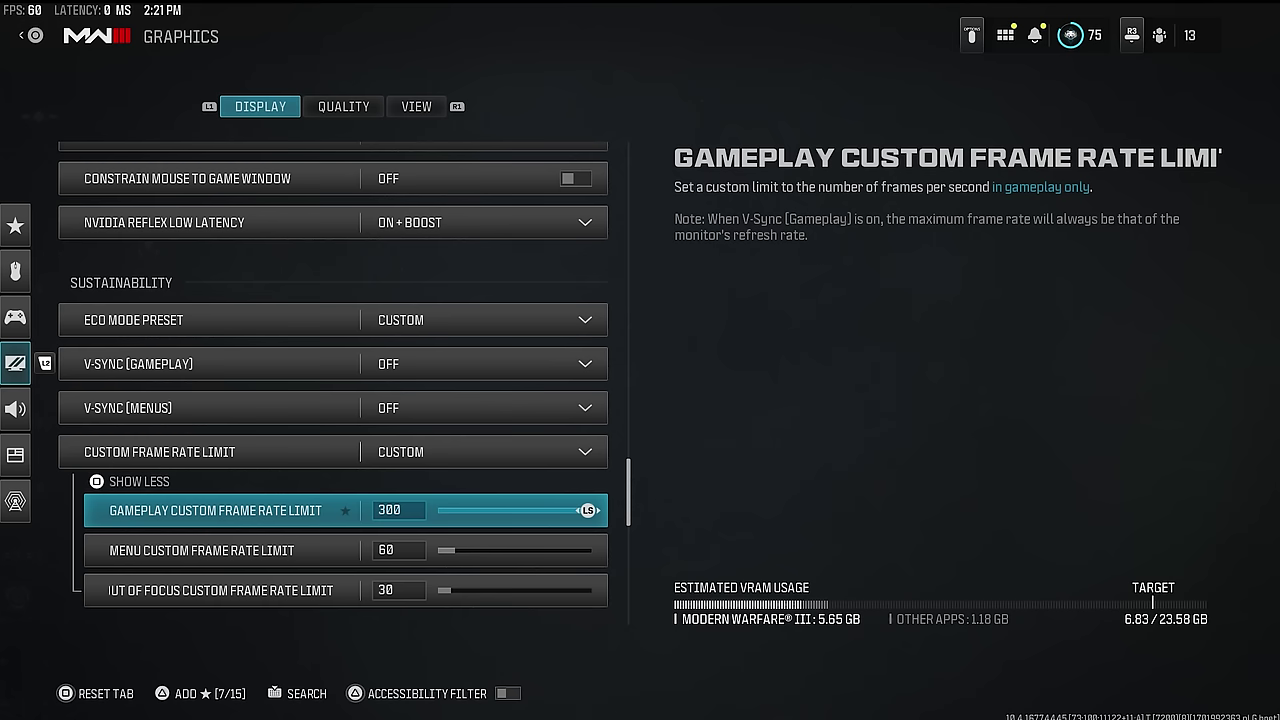
key(Down)
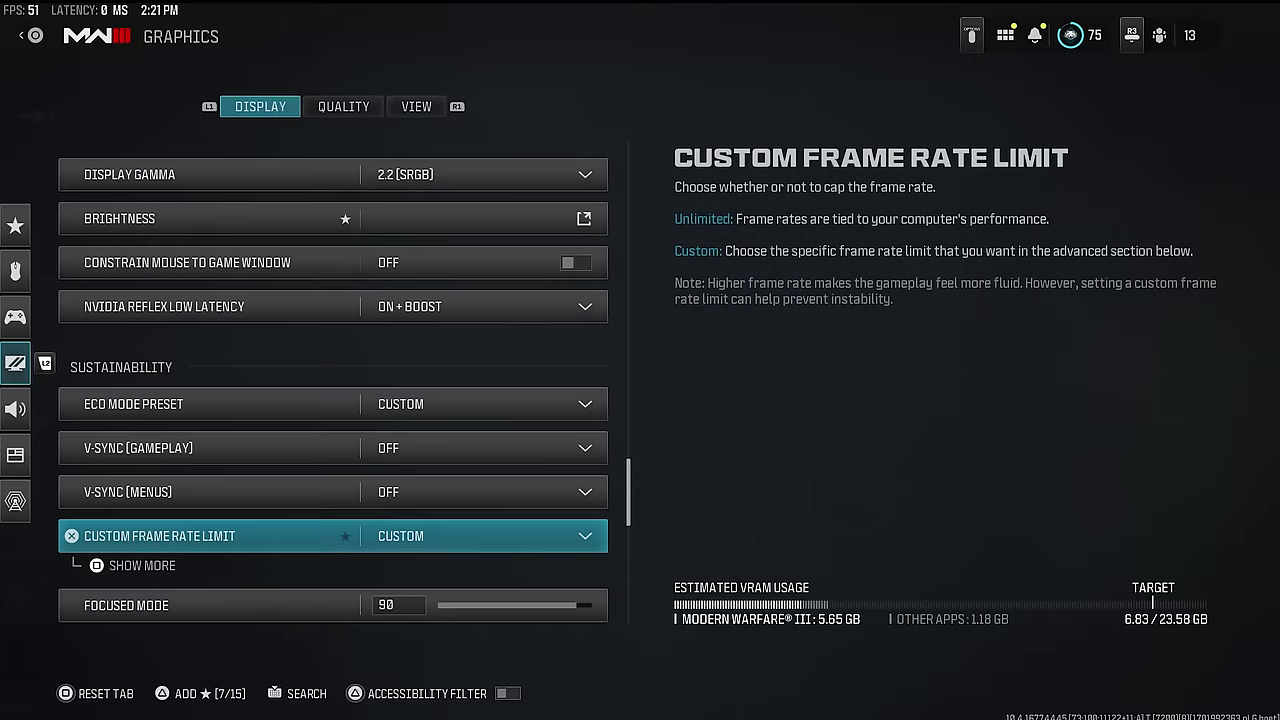
- Review the Focused Mode, HDR and HDR brightness settings without changing them
key(Down)
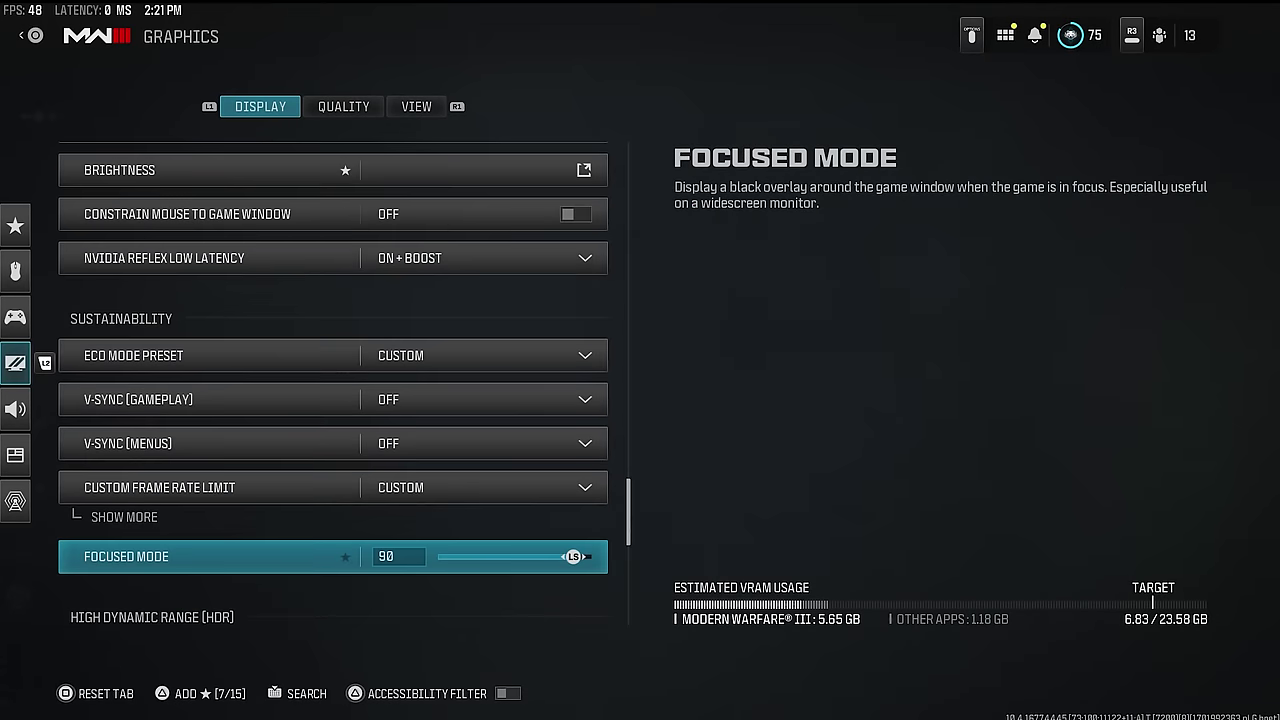
key(Down)
key(Up)
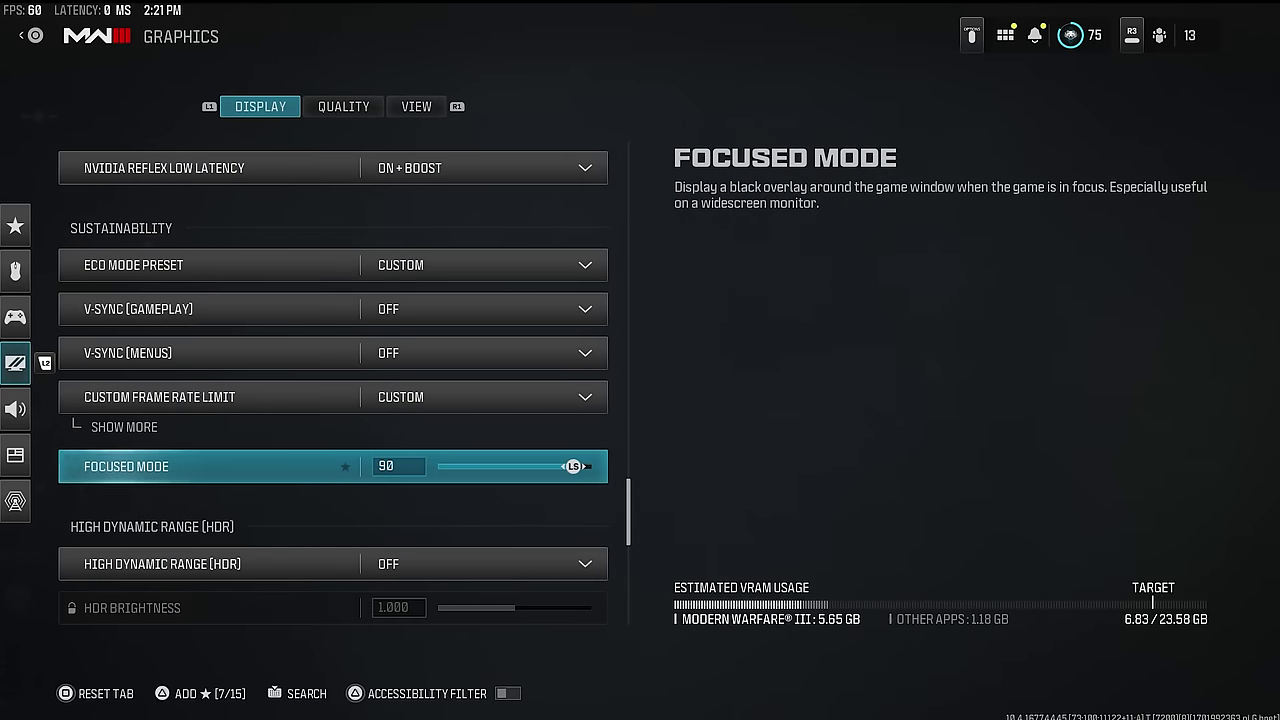
key(Up)
key(Down)
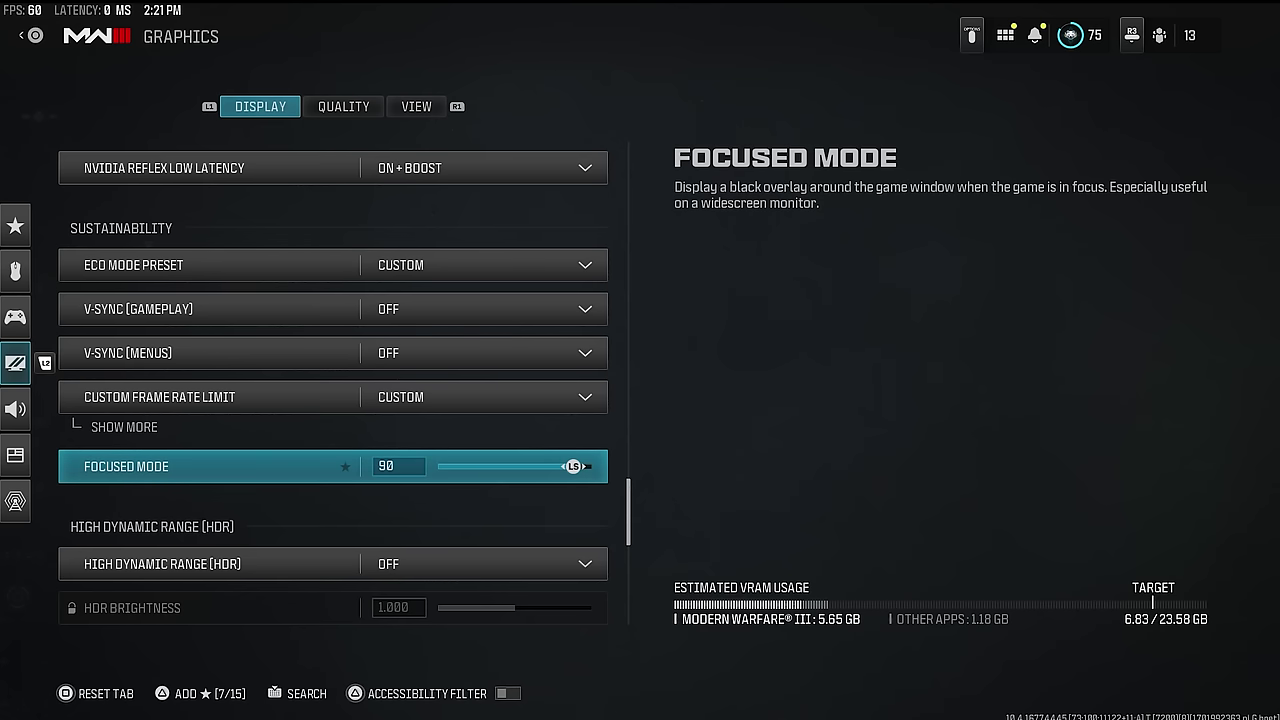
key(Down)
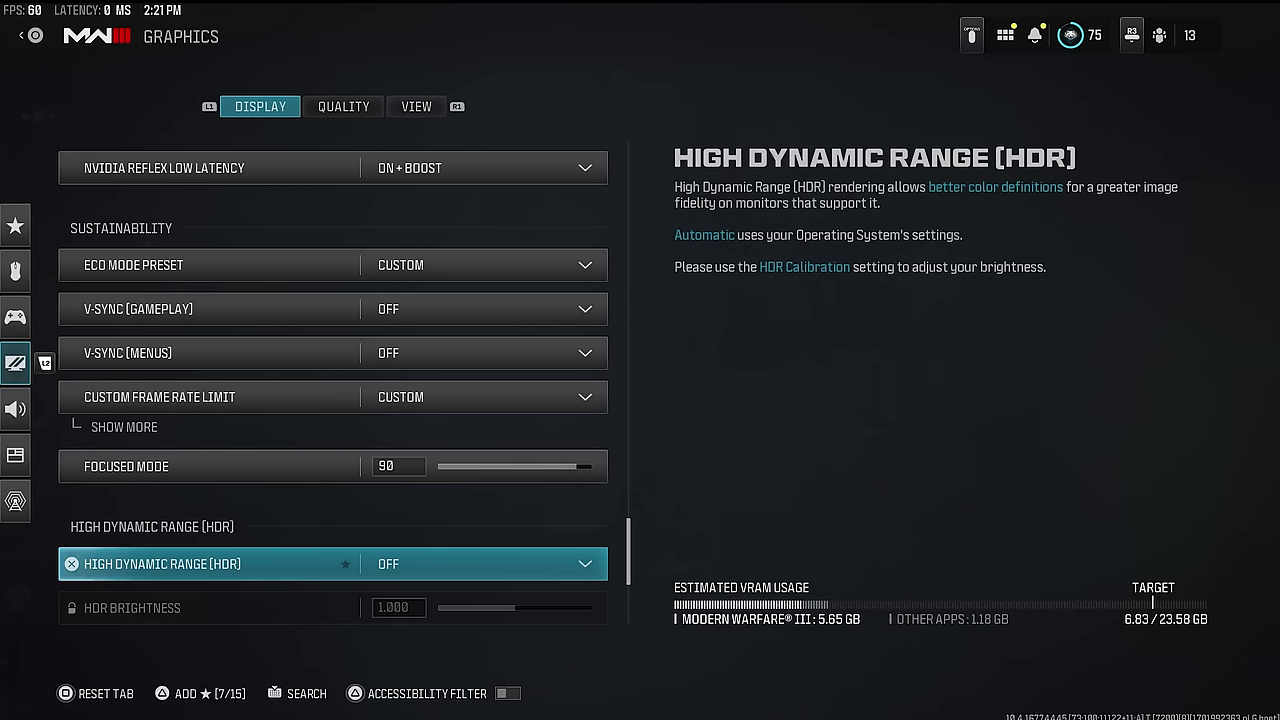
key(Down)
key(Up)
key(Up)
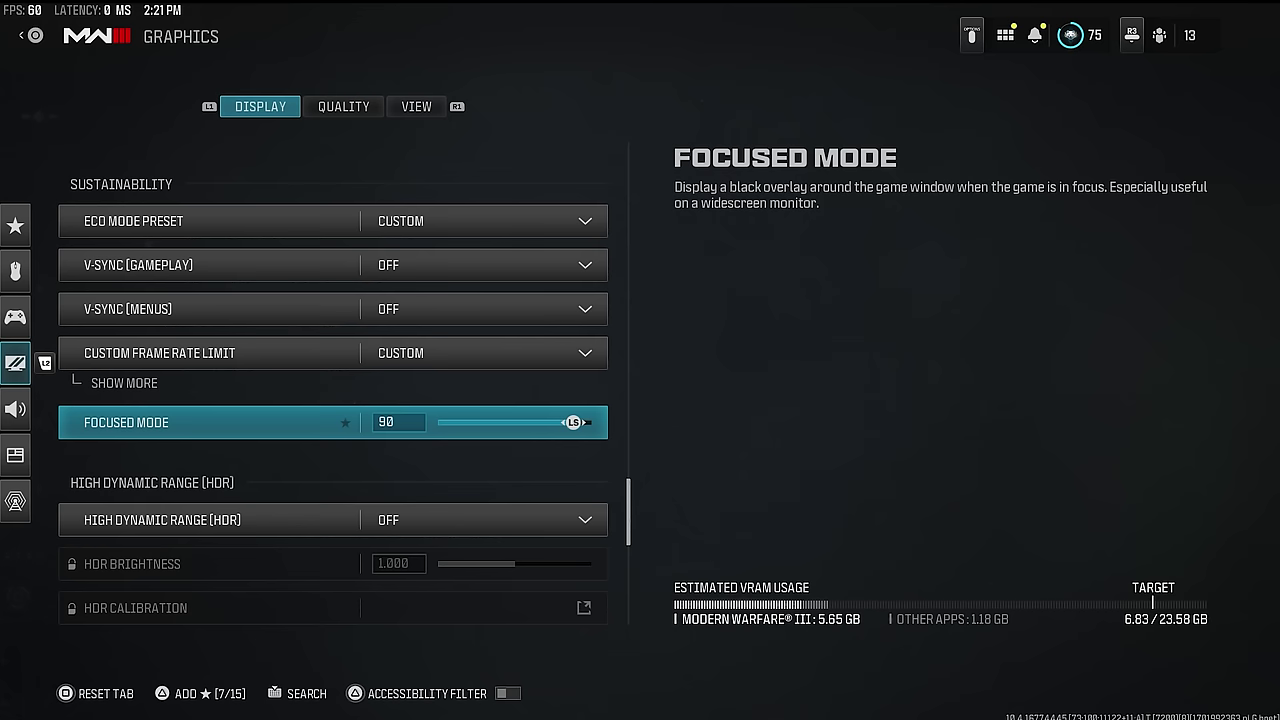
key(Down)
key(Down)
key(Down)
key(Down)
- Switch to the Quality tab and look over Render Resolution and Upscaling / Sharpening
key(e)
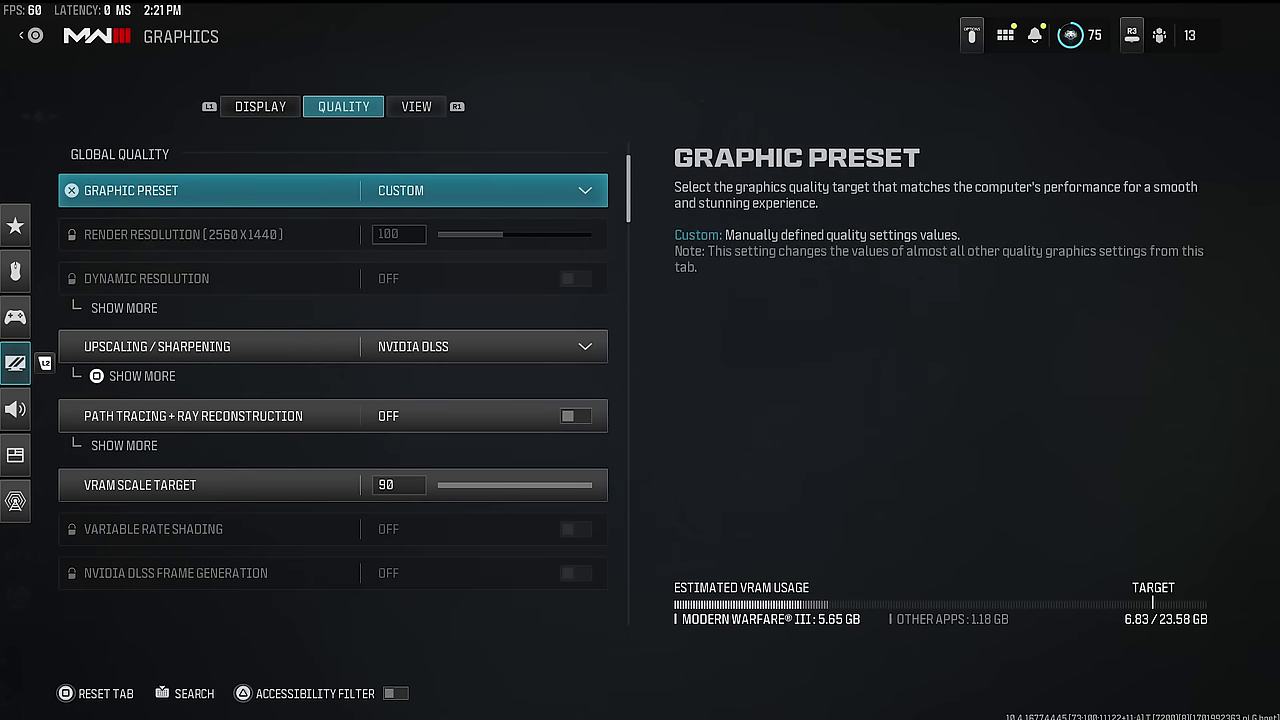
key(Down)
key(Down)
key(Down)
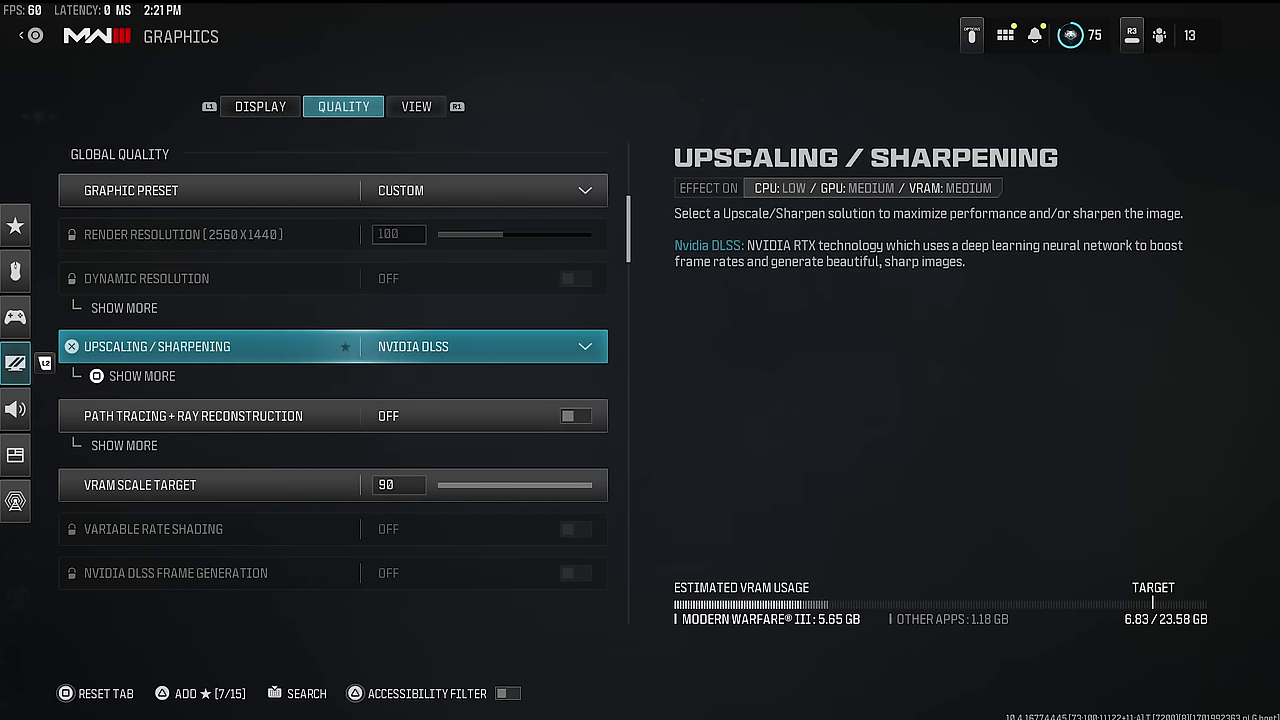
key(Up)
key(Up)
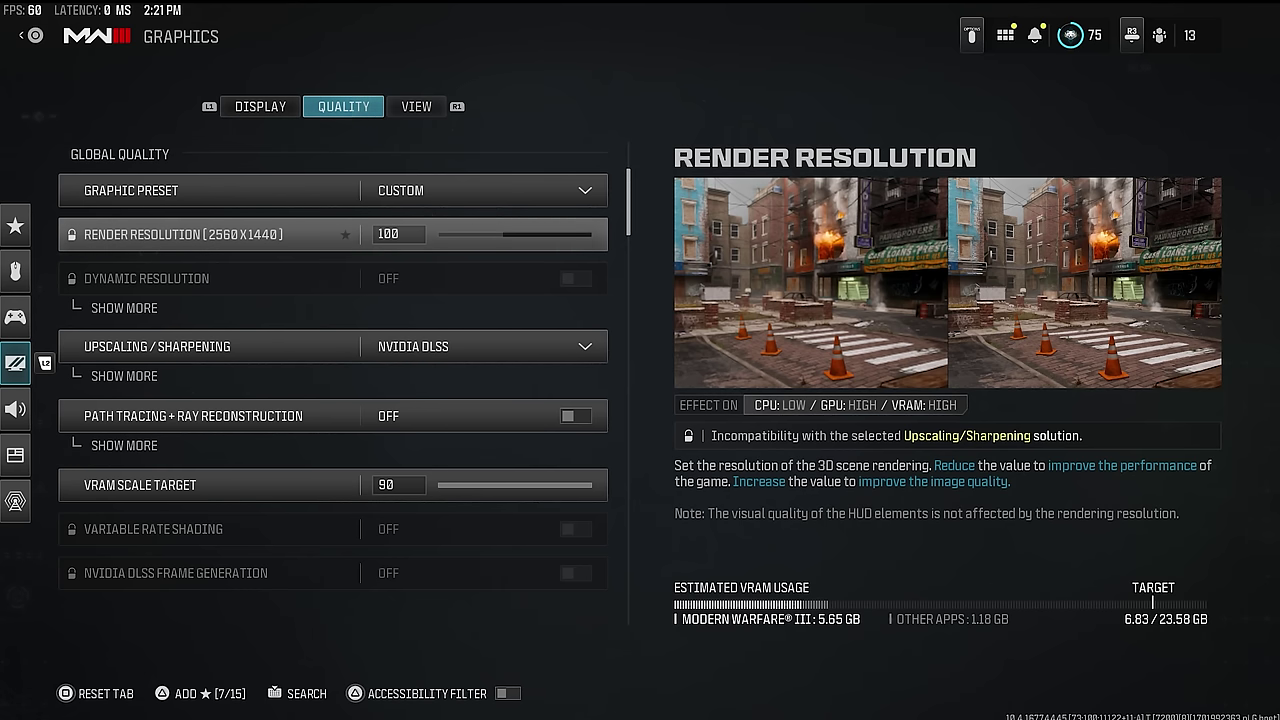
- Expand Upscaling / Sharpening to review DLSS Preset Quality and Sharpness 85
click(333, 346)
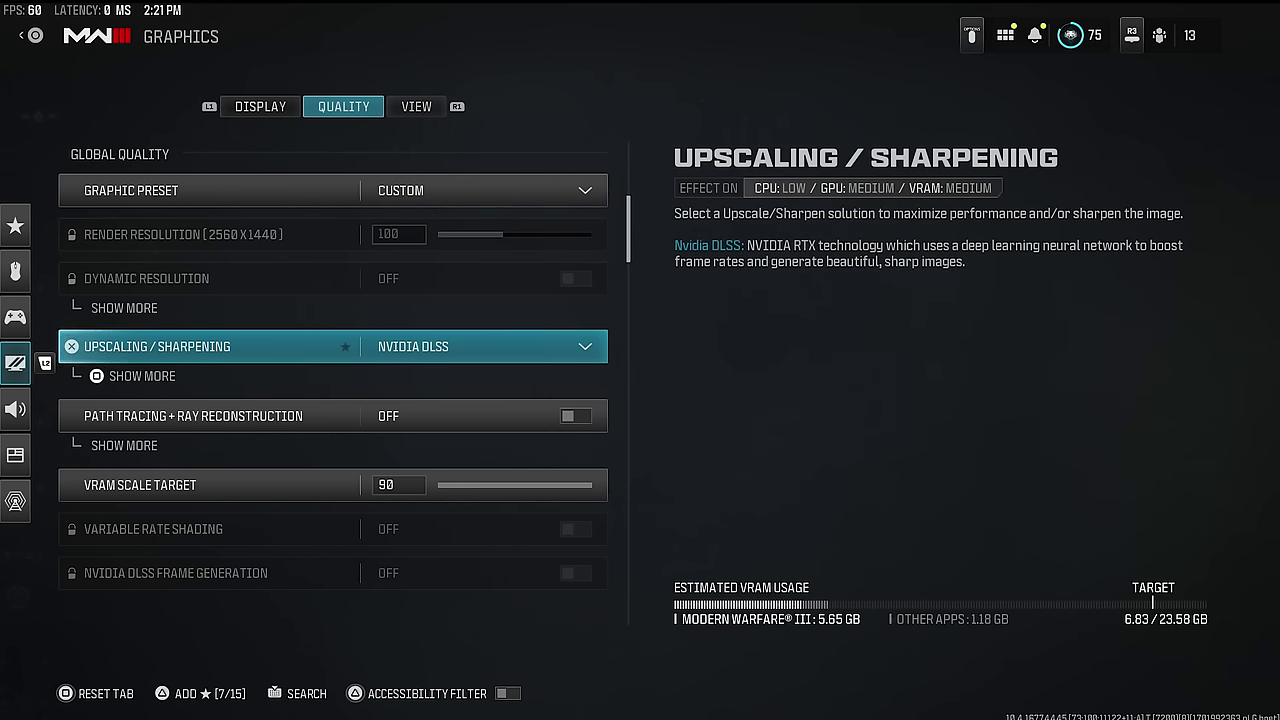
key(f)
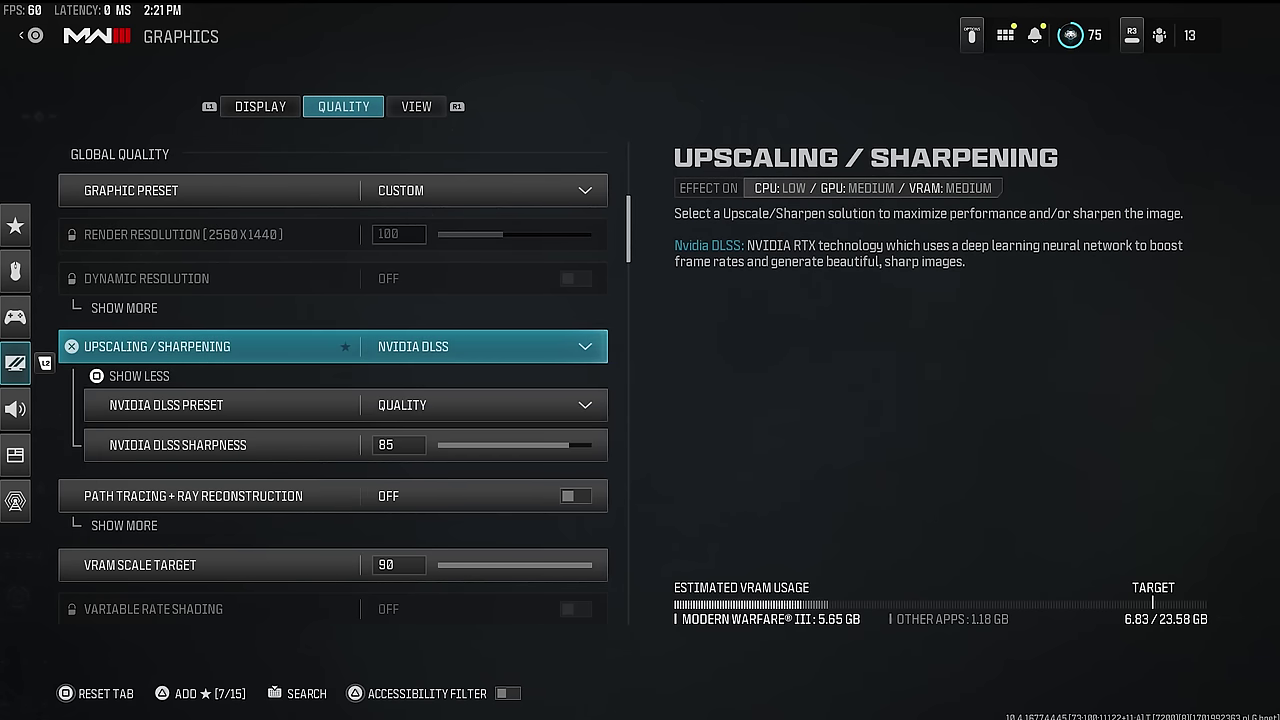
click(333, 405)
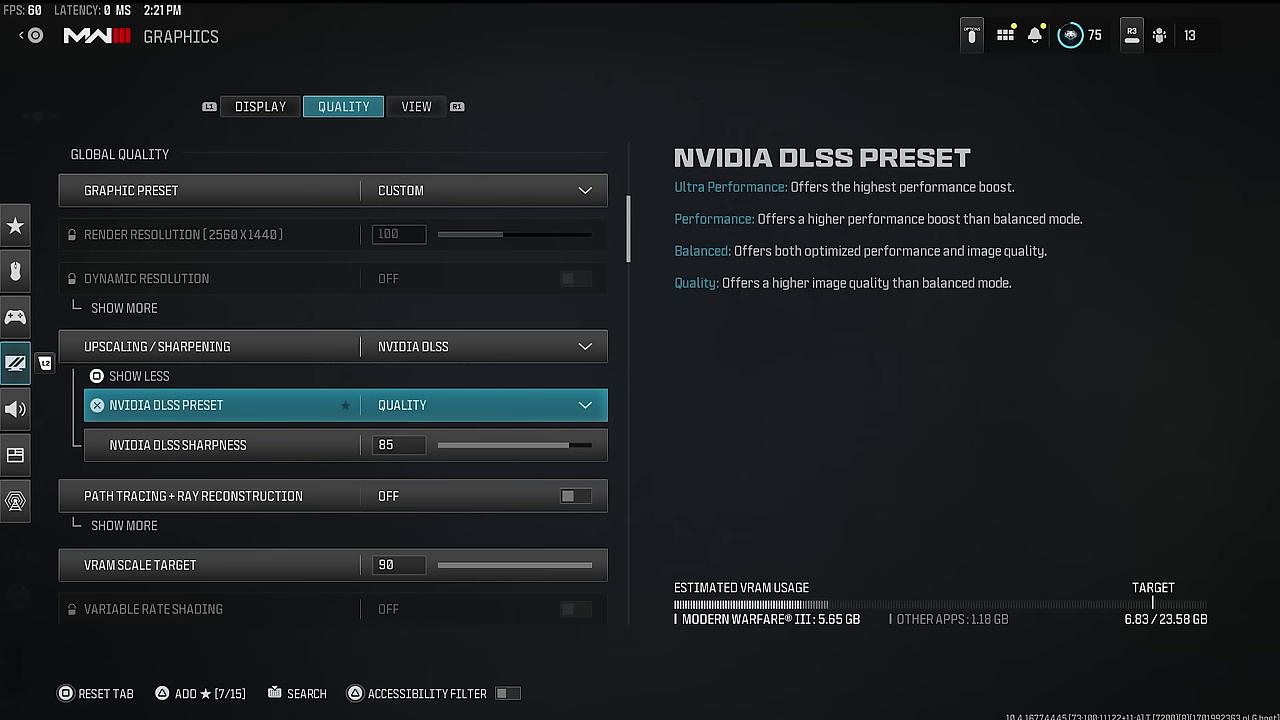
click(345, 445)
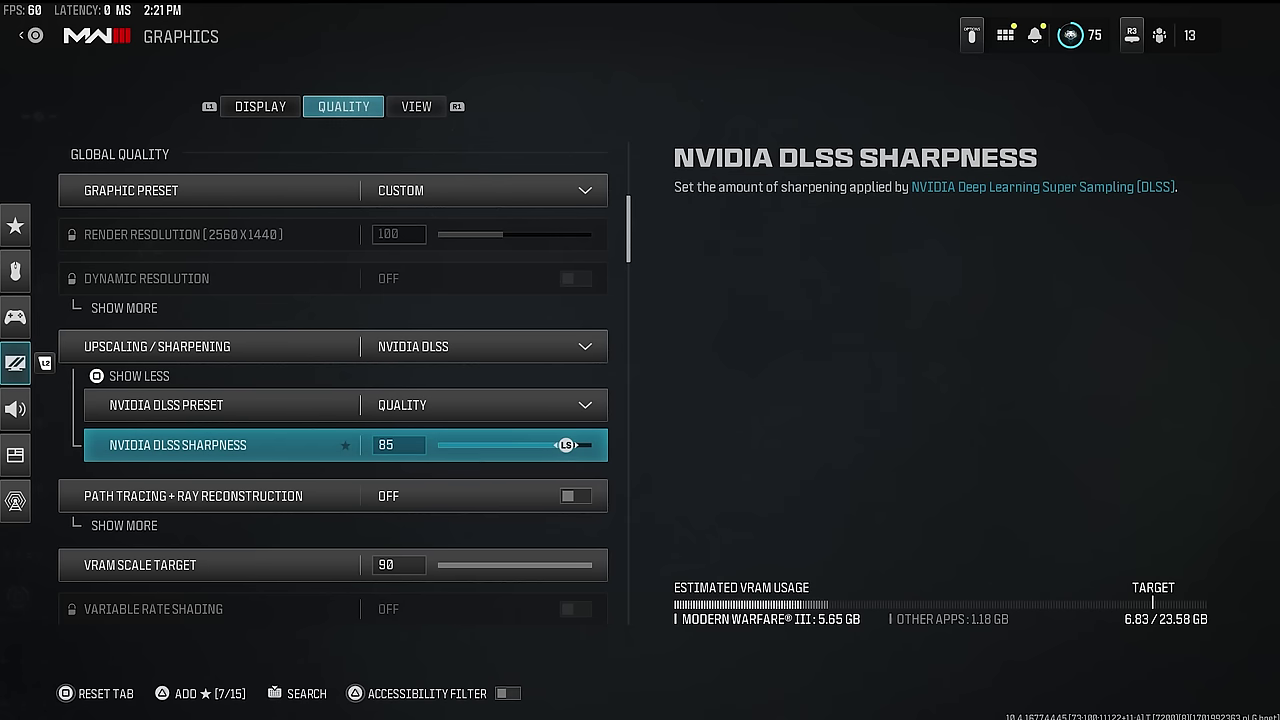
click(333, 405)
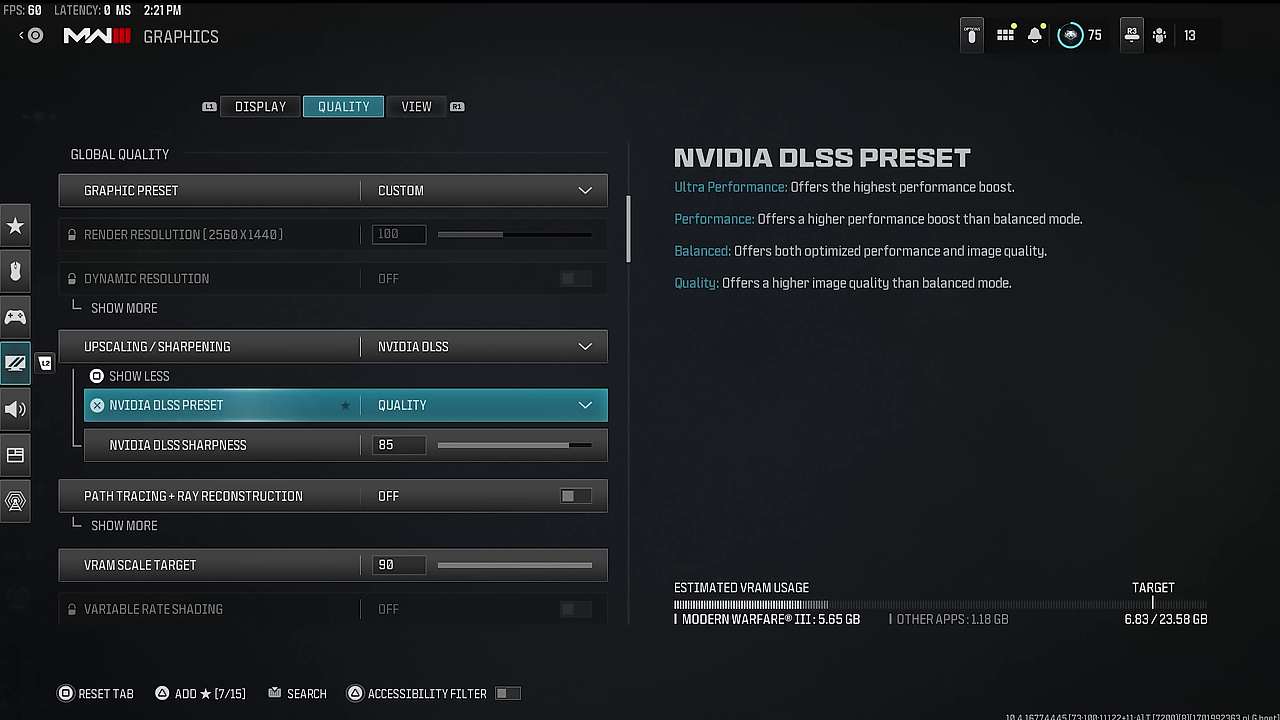
key(Down)
key(Down)
key(Down)
key(Down)
key(Down)
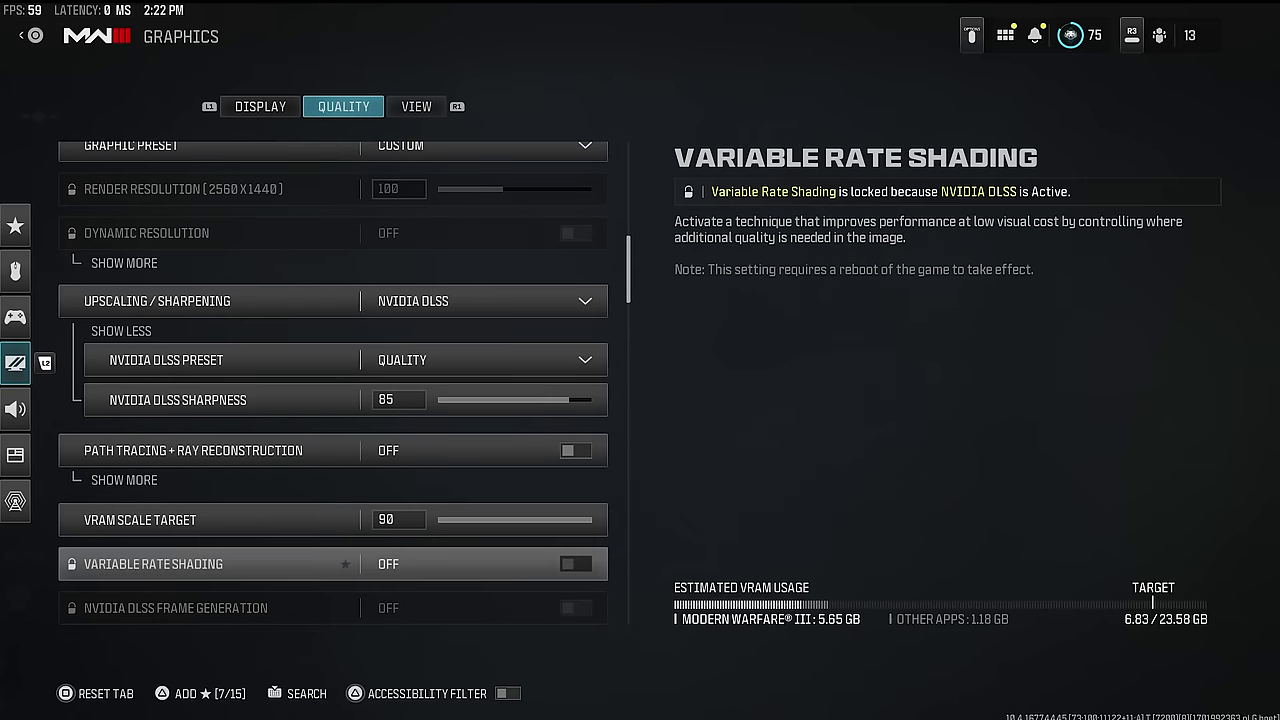
- Expand Path Tracing options, leaving it off, and review VRAM Scale Target 90 and Texture Resolution
key(Down)
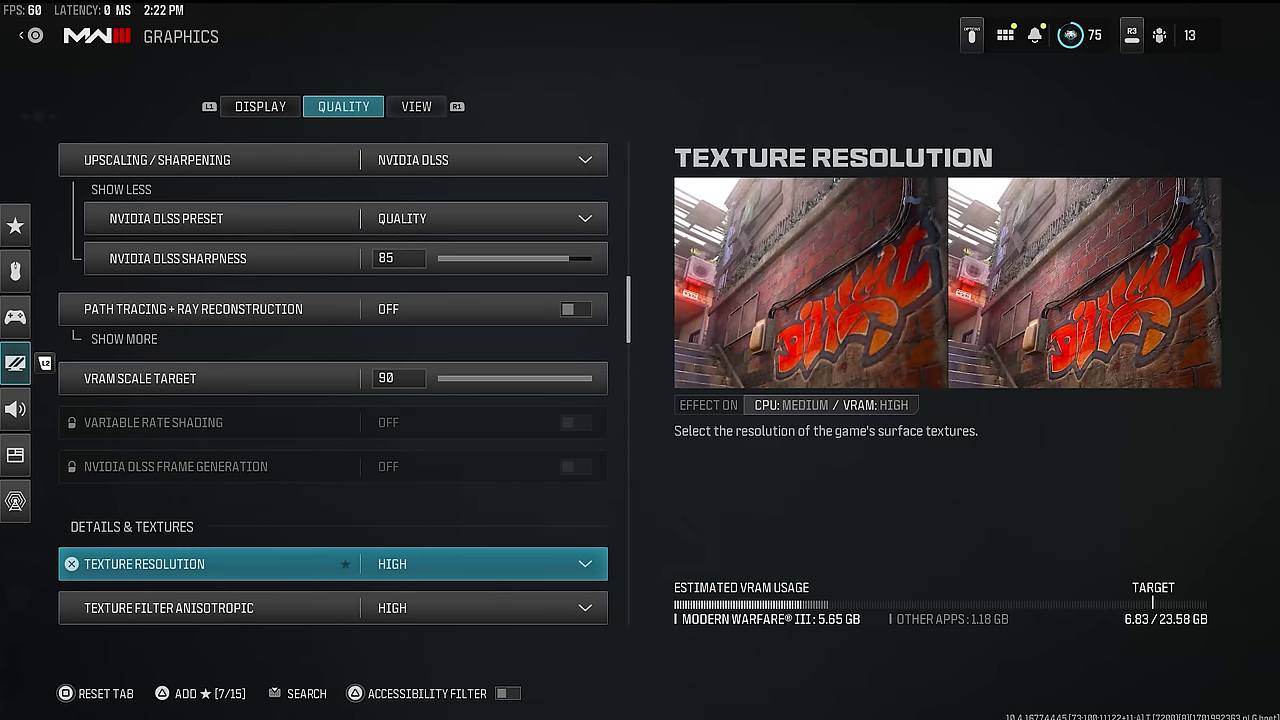
key(Up)
key(Up)
key(Up)
key(Up)
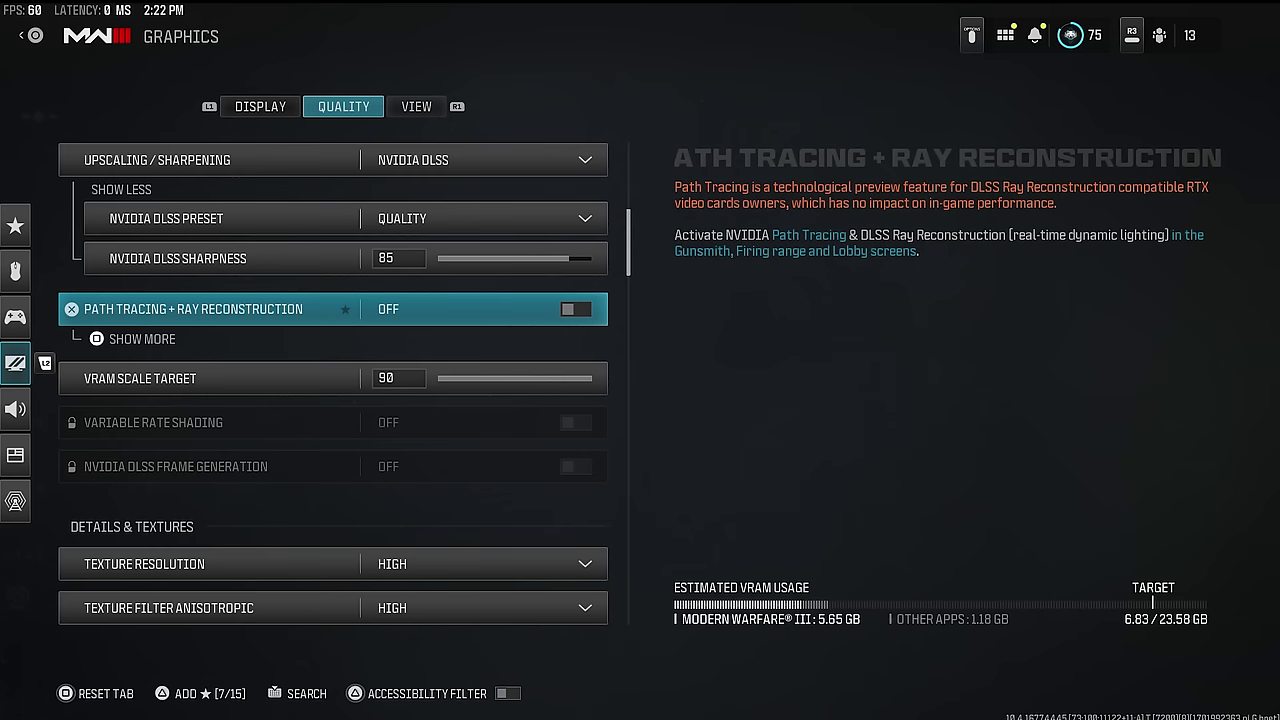
key(x)
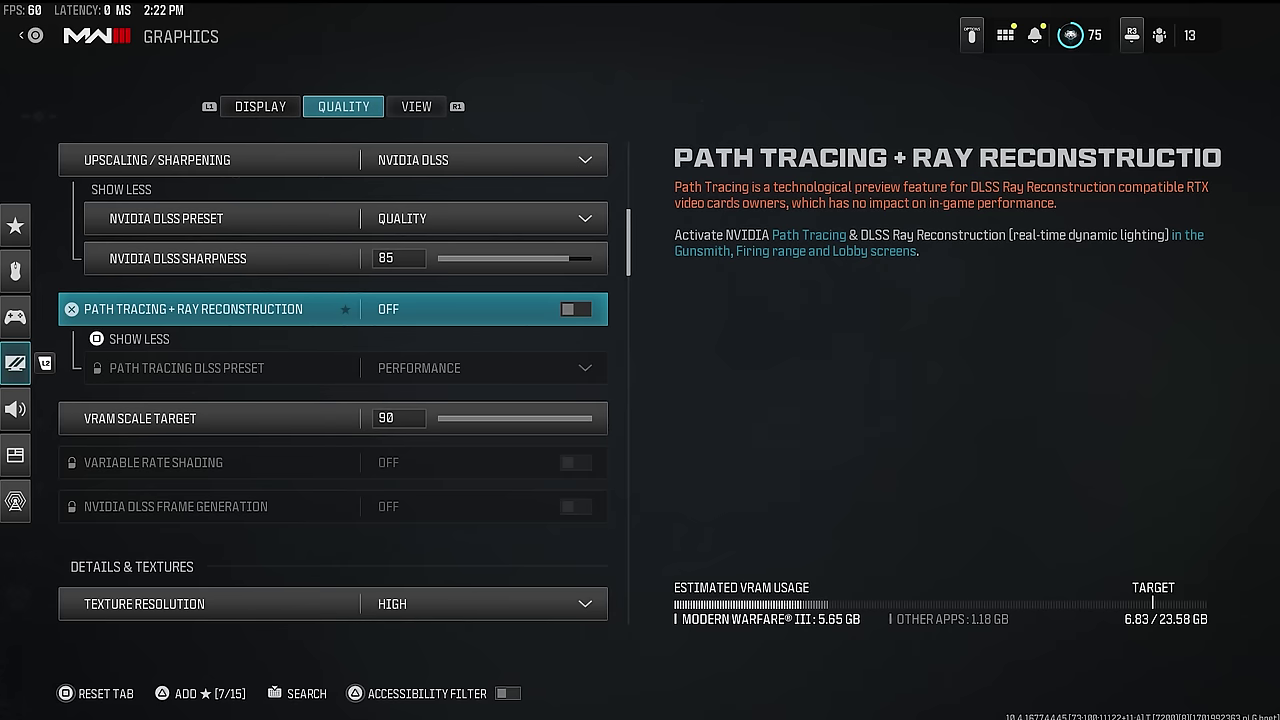
key(Down)
key(Down)
key(Down)
key(Up)
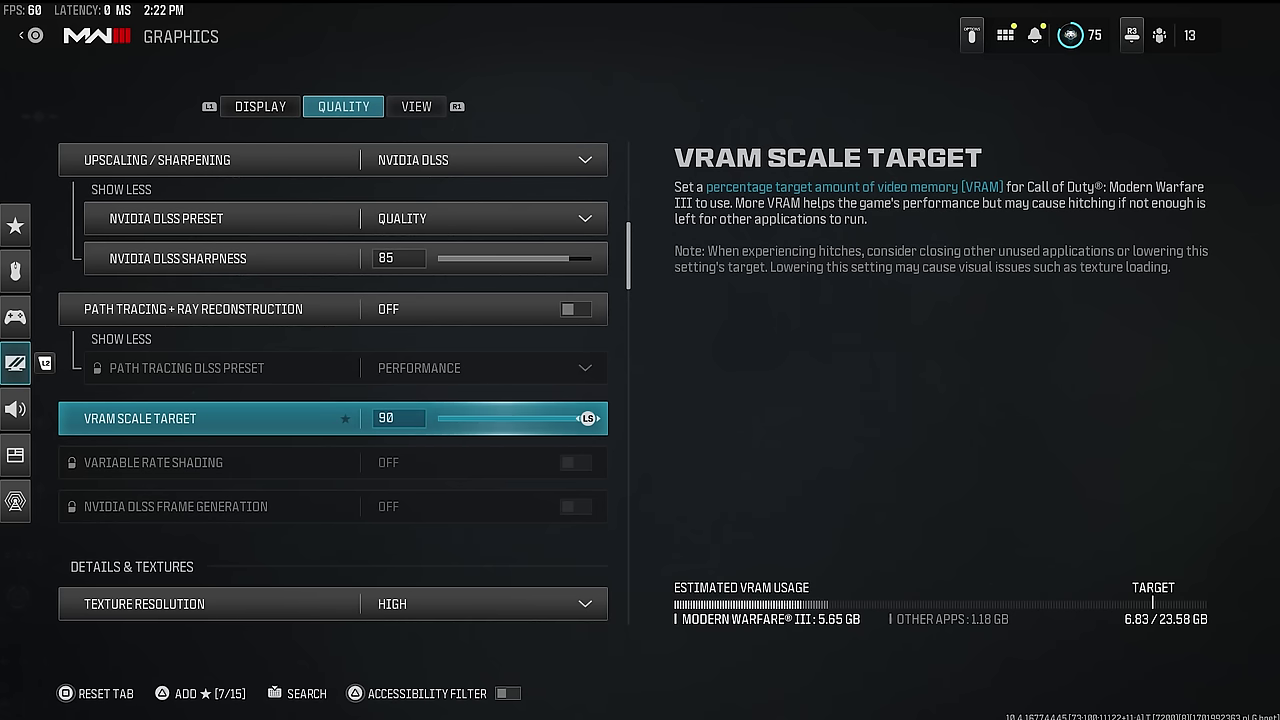
key(Down)
key(Down)
key(Down)
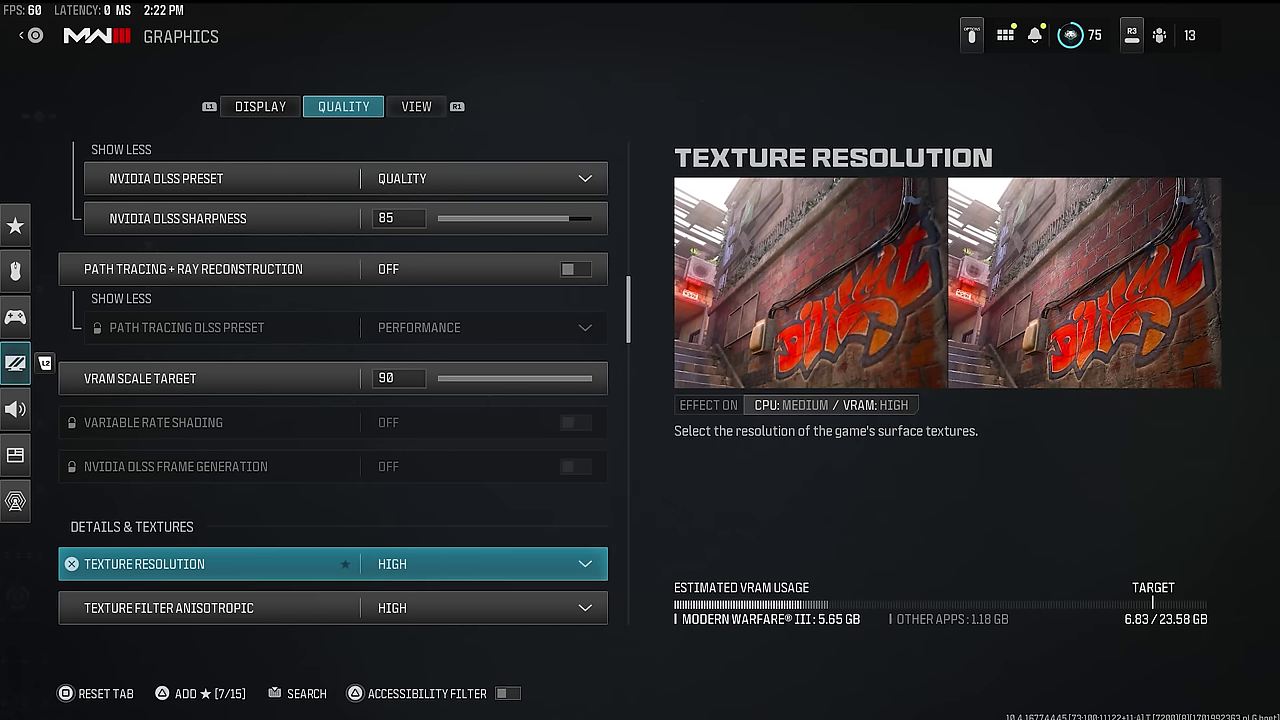
key(Down)
key(Up)
key(Down)
key(Down)
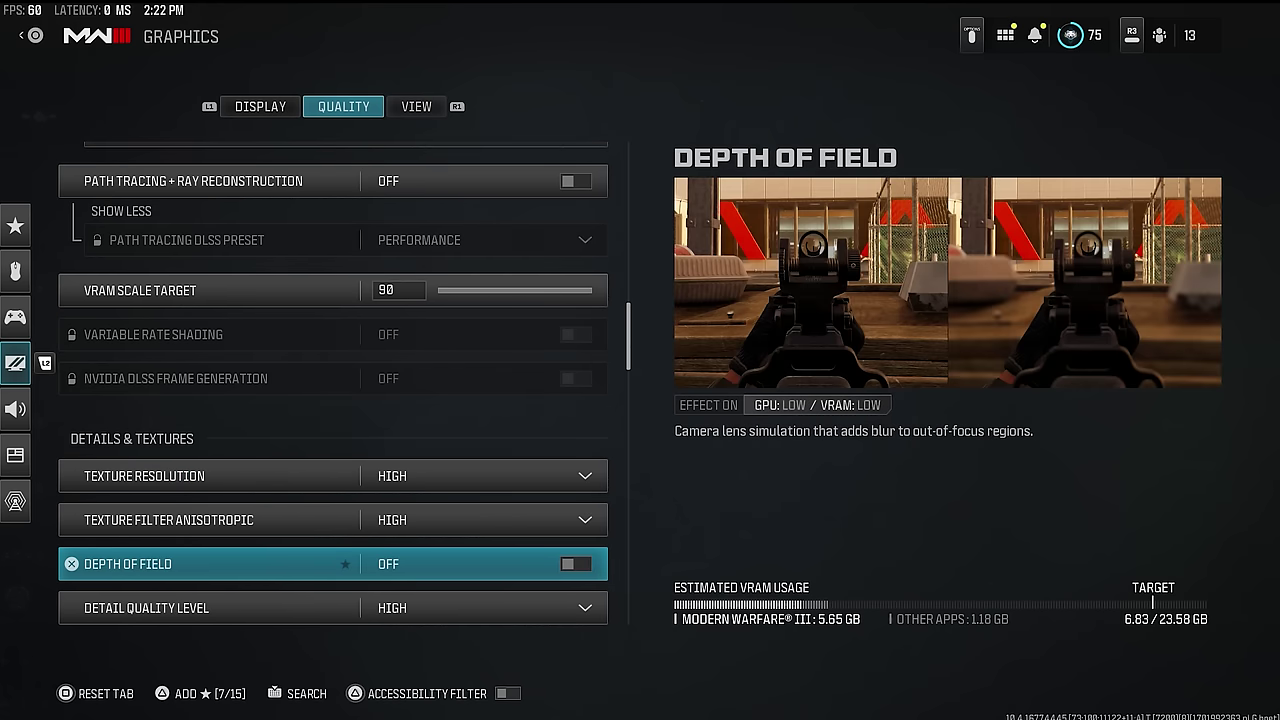
key(Up)
key(Up)
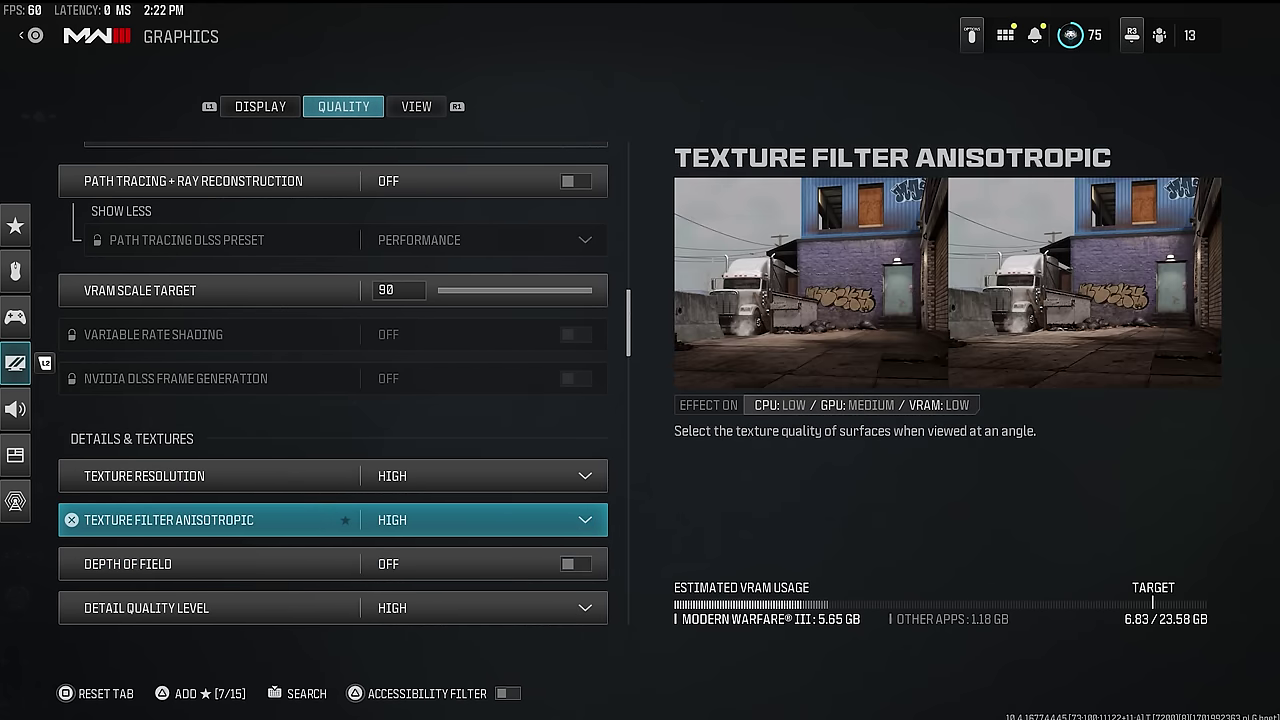
key(Down)
key(Up)
key(Return)
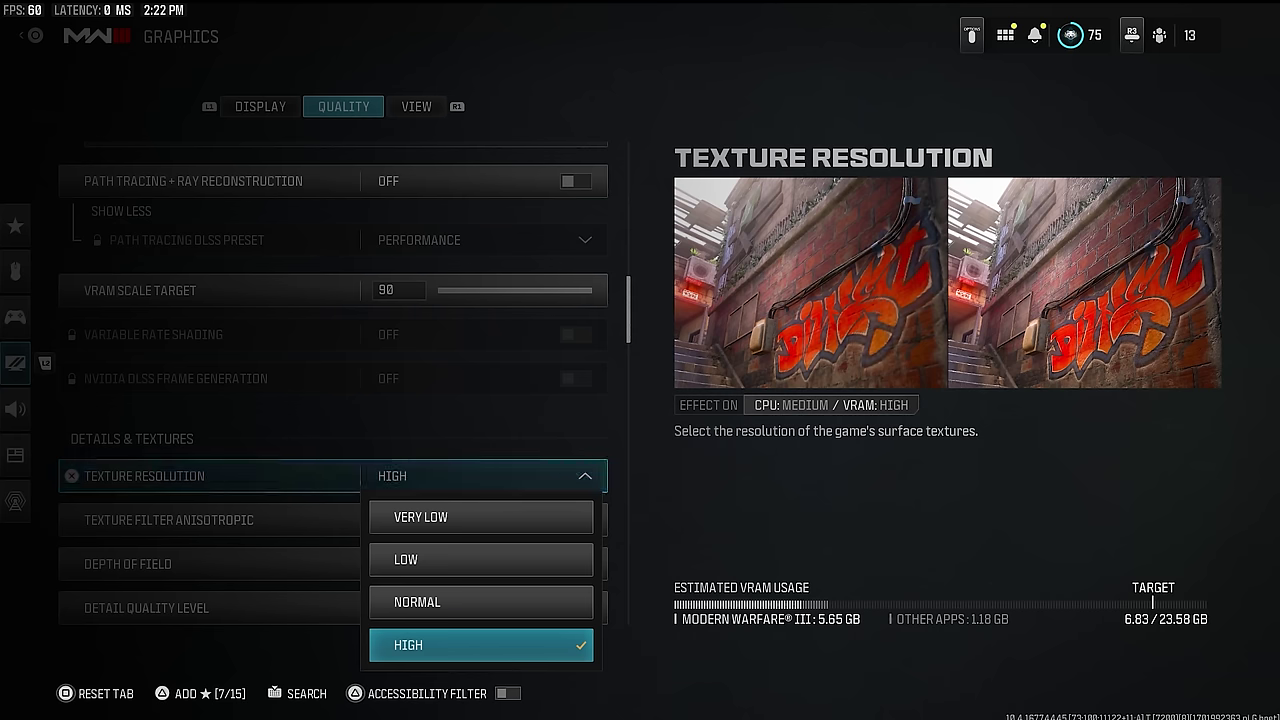
key(Escape)
key(Down)
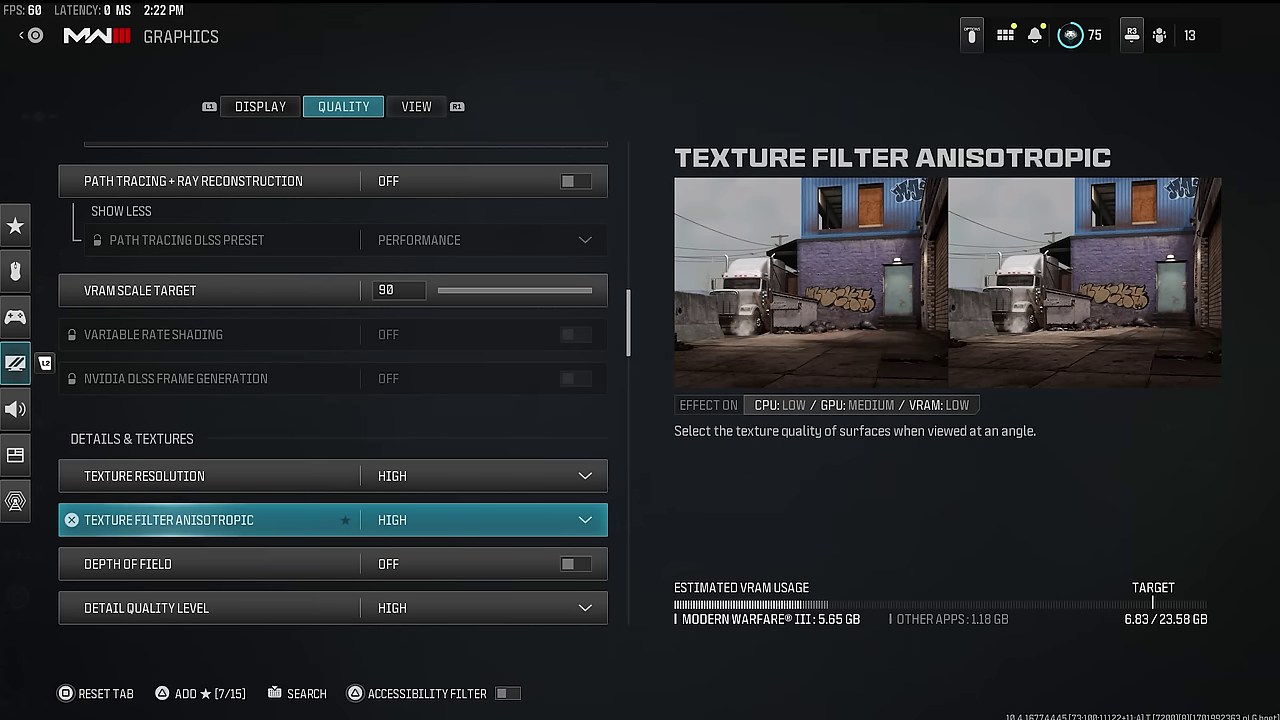
key(Down)
key(Down)
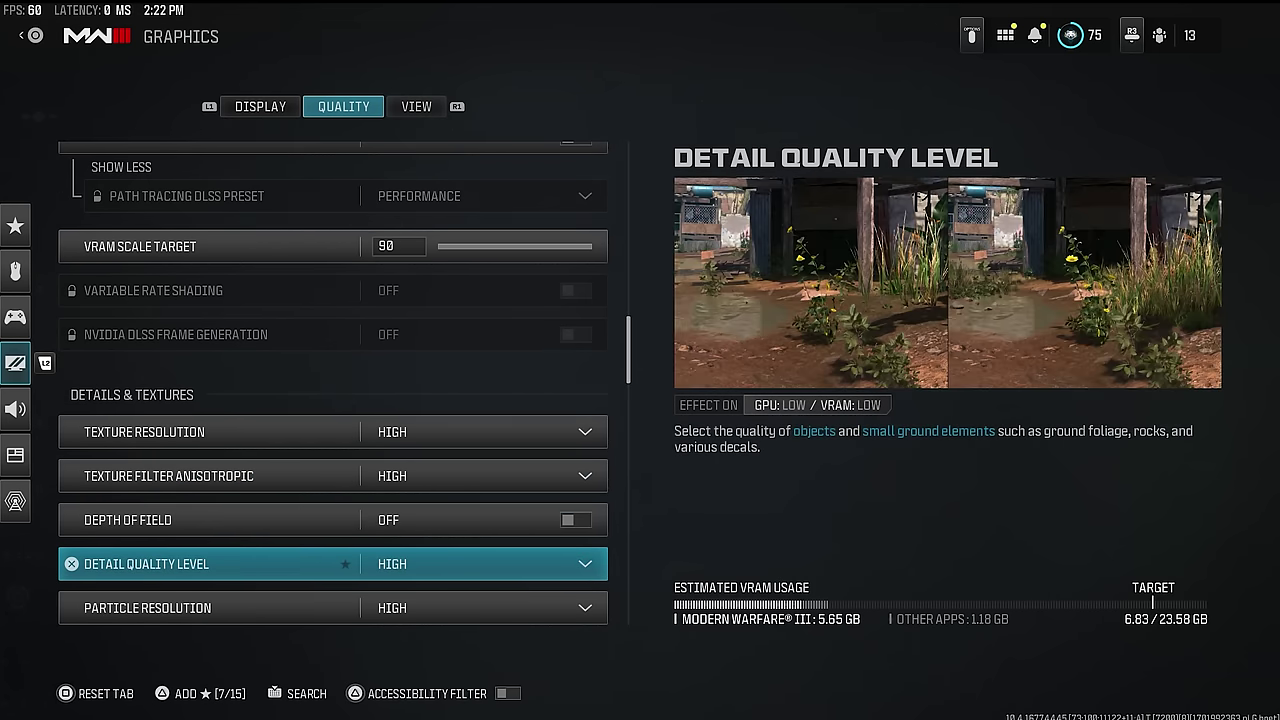
key(Down)
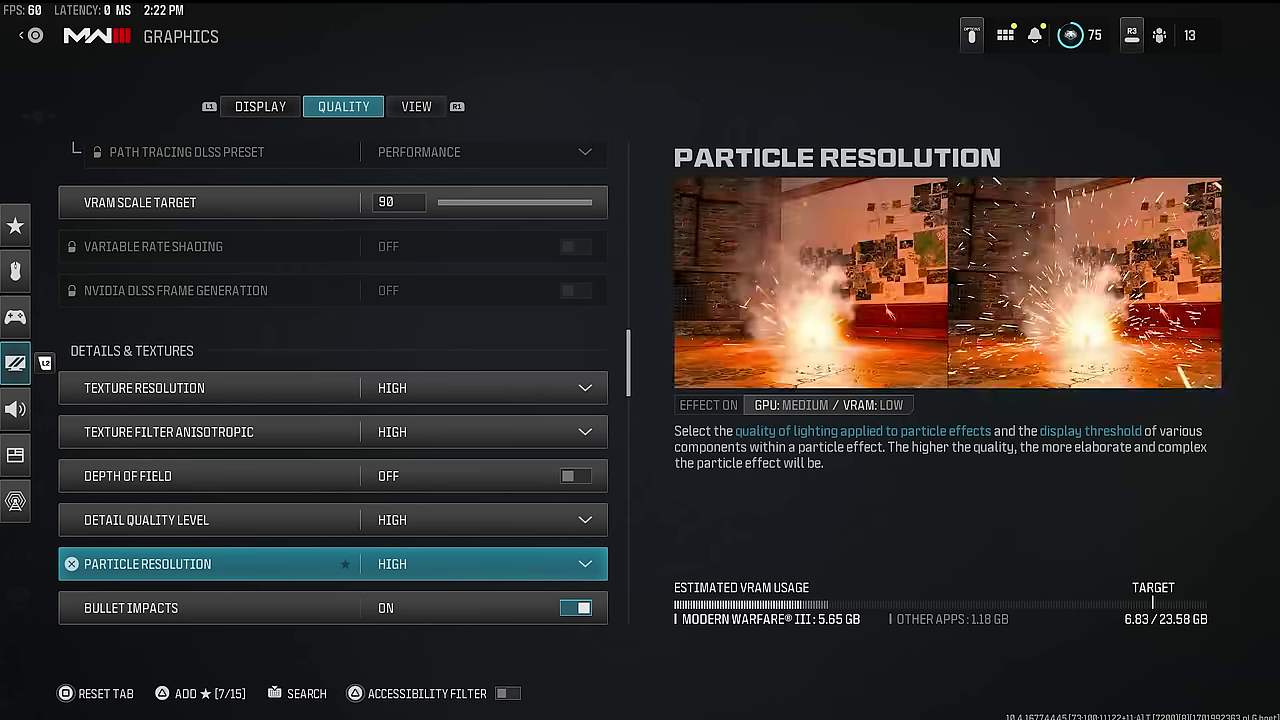
key(Down)
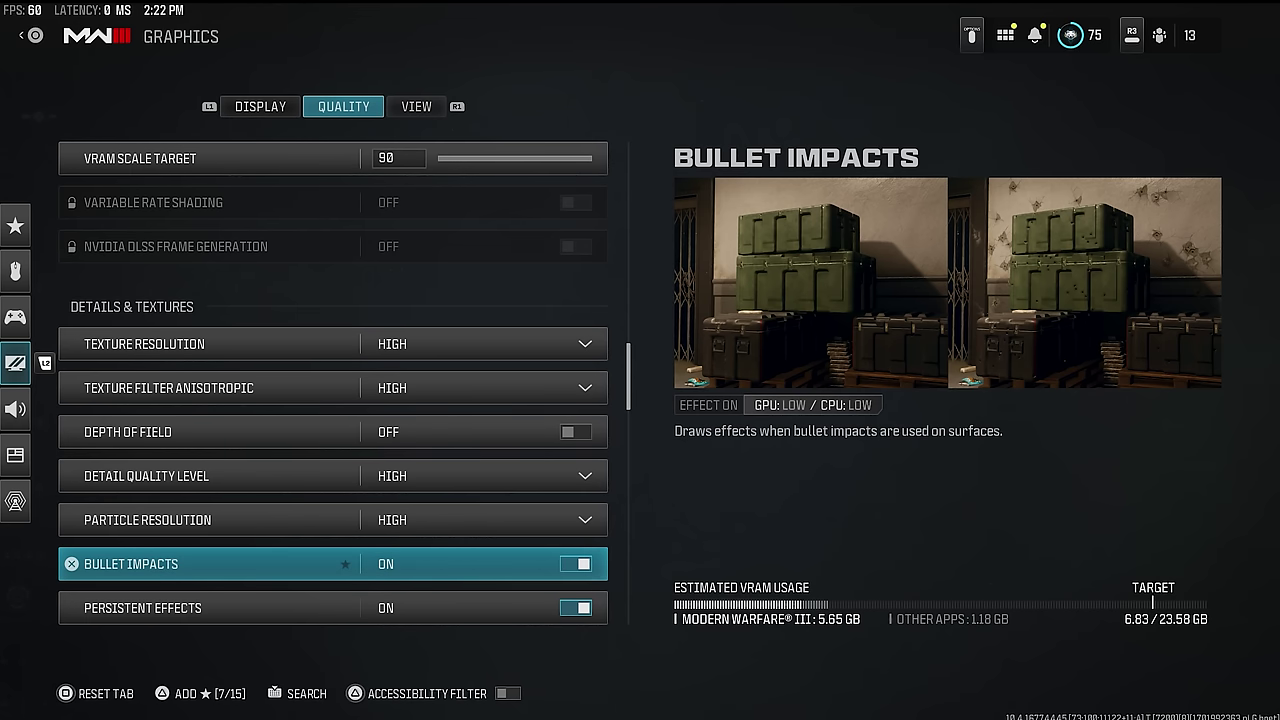
key(Down)
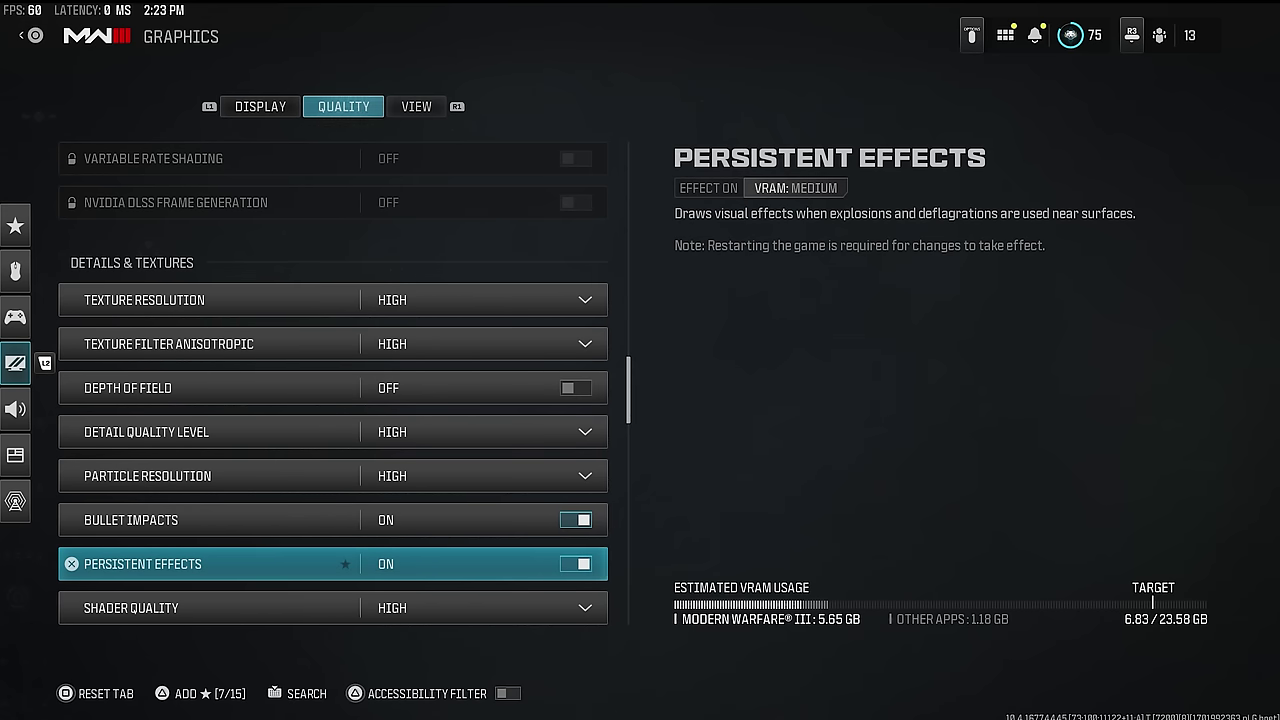
key(Down)
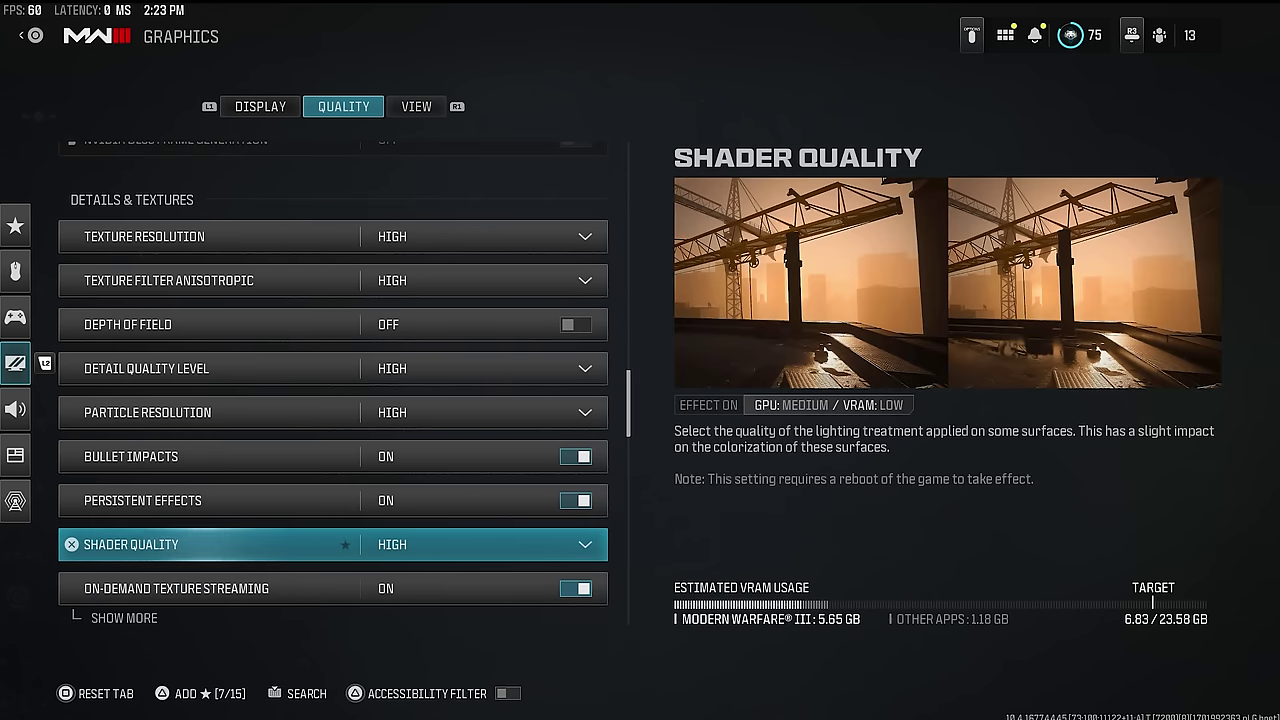
key(Return)
key(Escape)
key(Down)
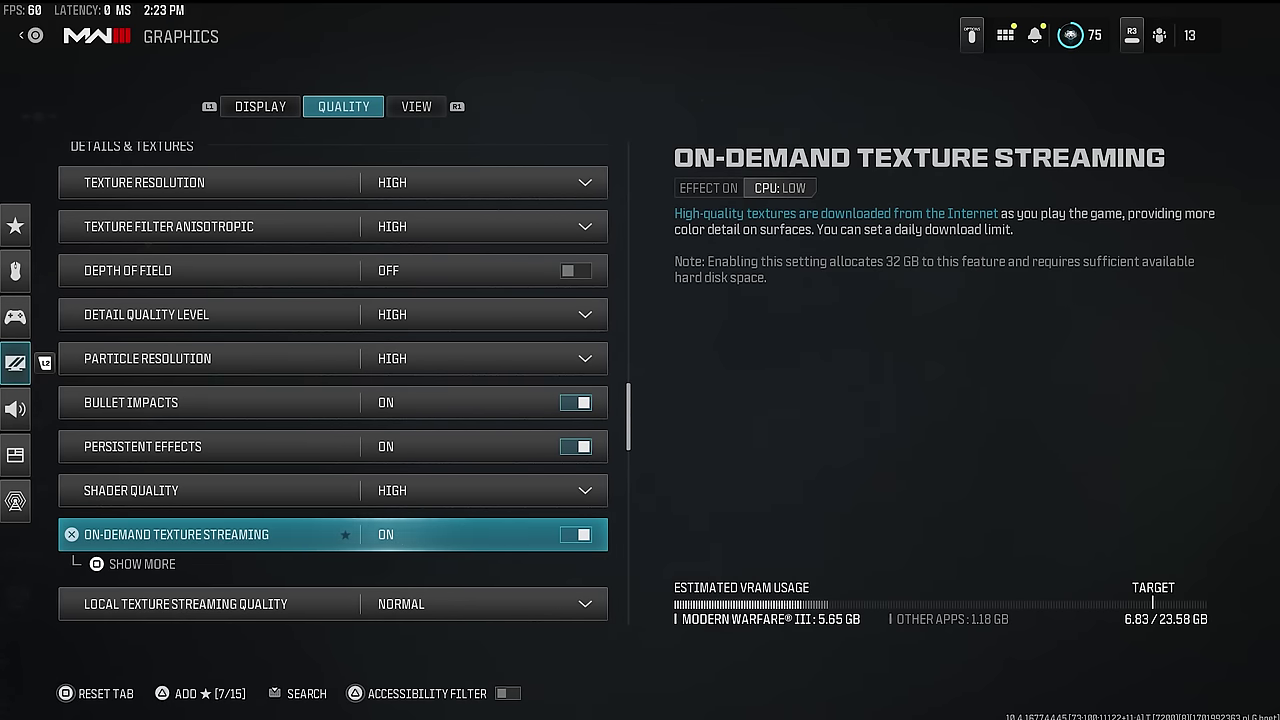
key(Down)
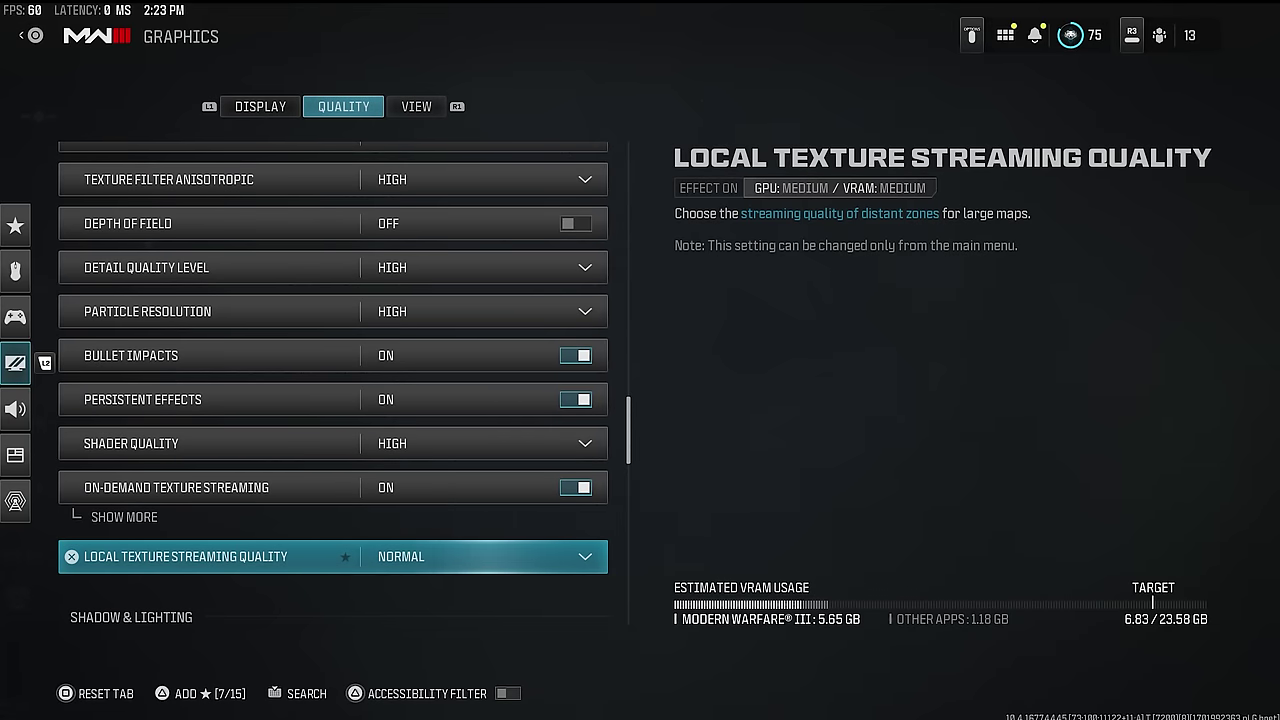
key(Down)
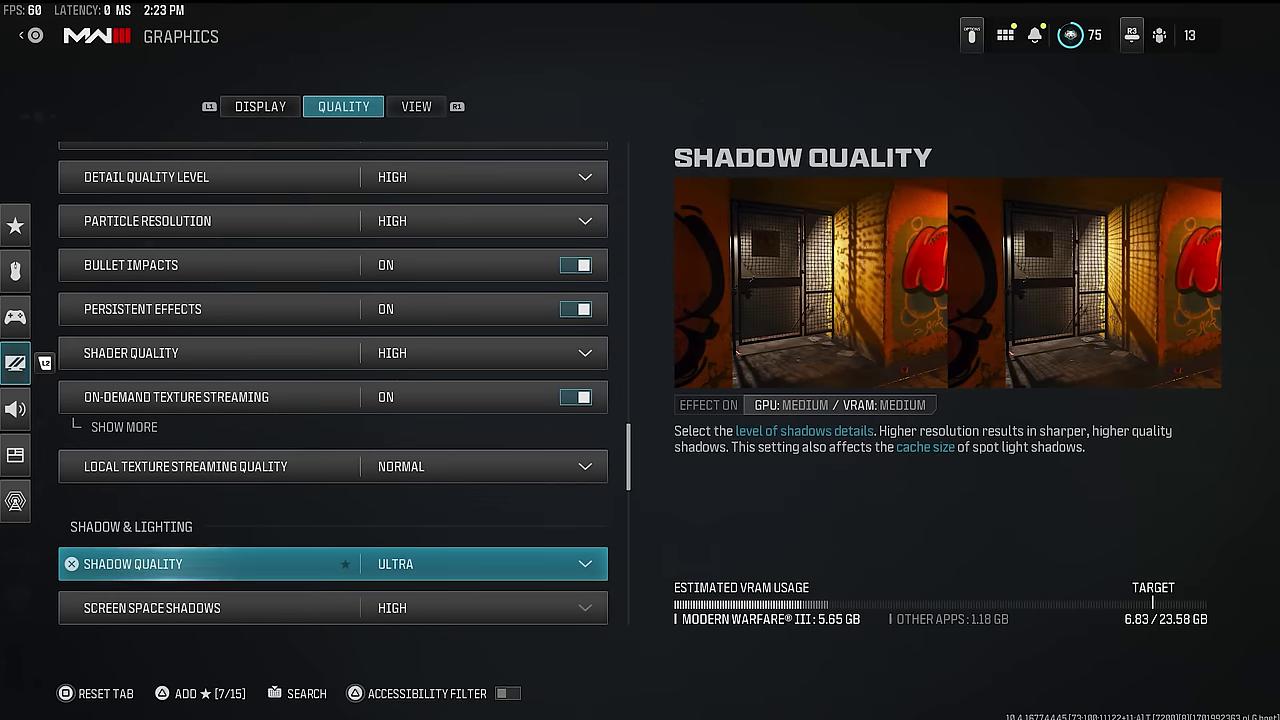
- Review Screen Space Shadows, Ambient Occlusion, reflection and Tessellation settings down to Environment
key(Down)
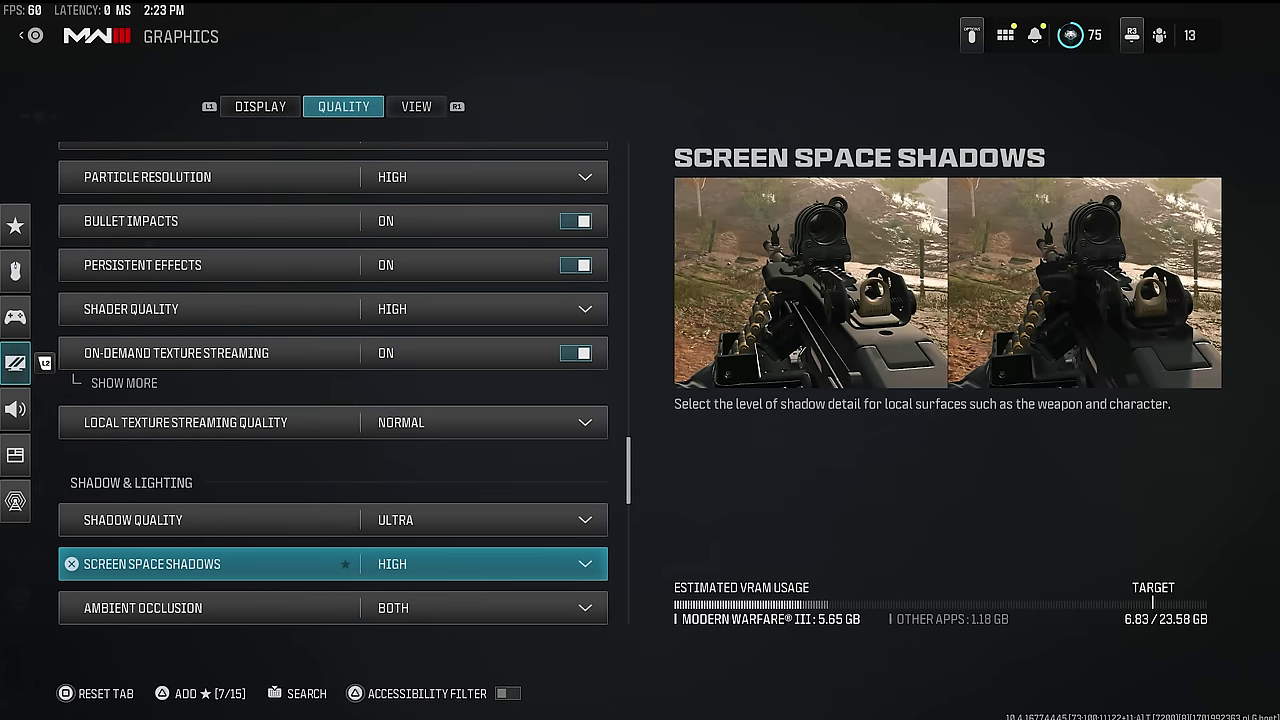
key(Down)
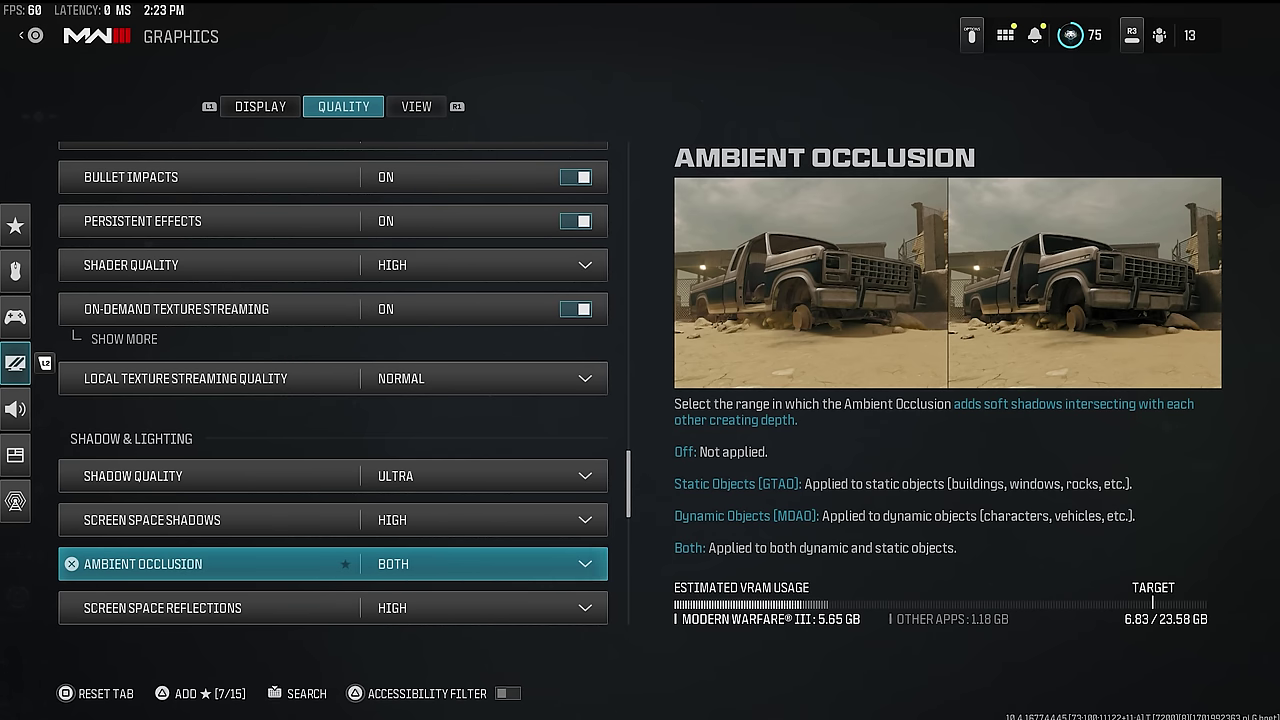
key(Down)
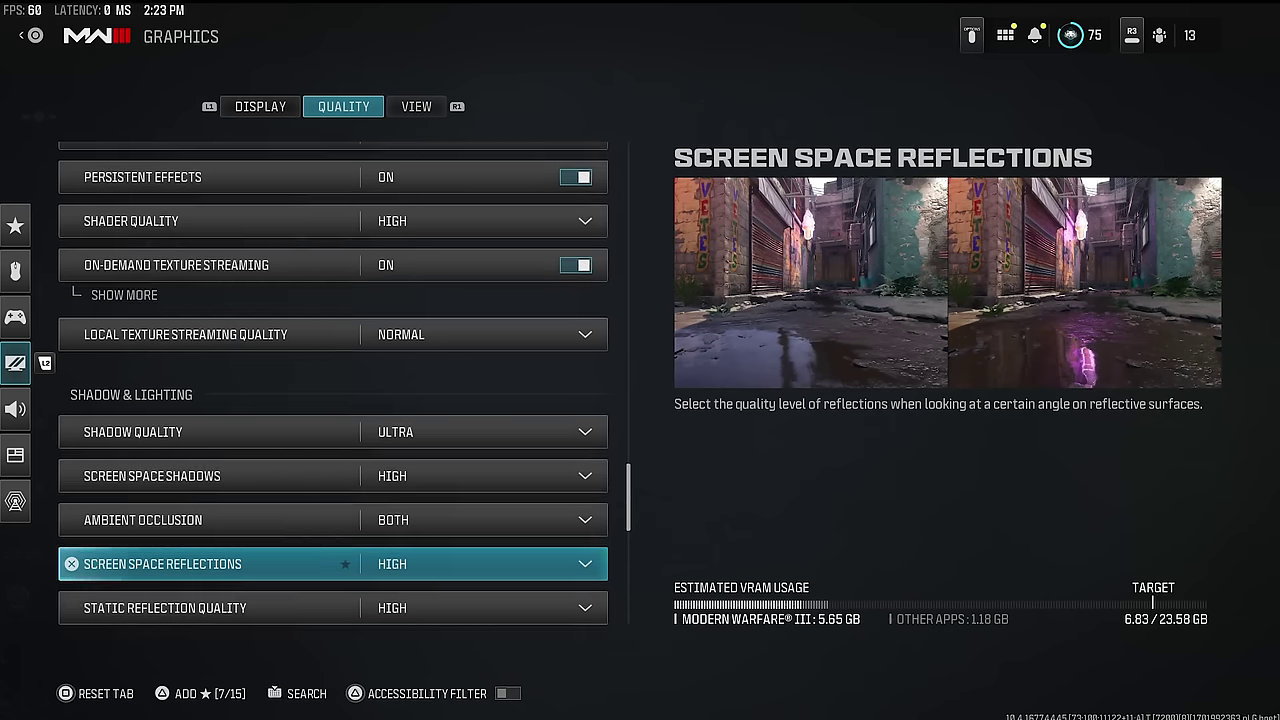
key(Down)
key(Down)
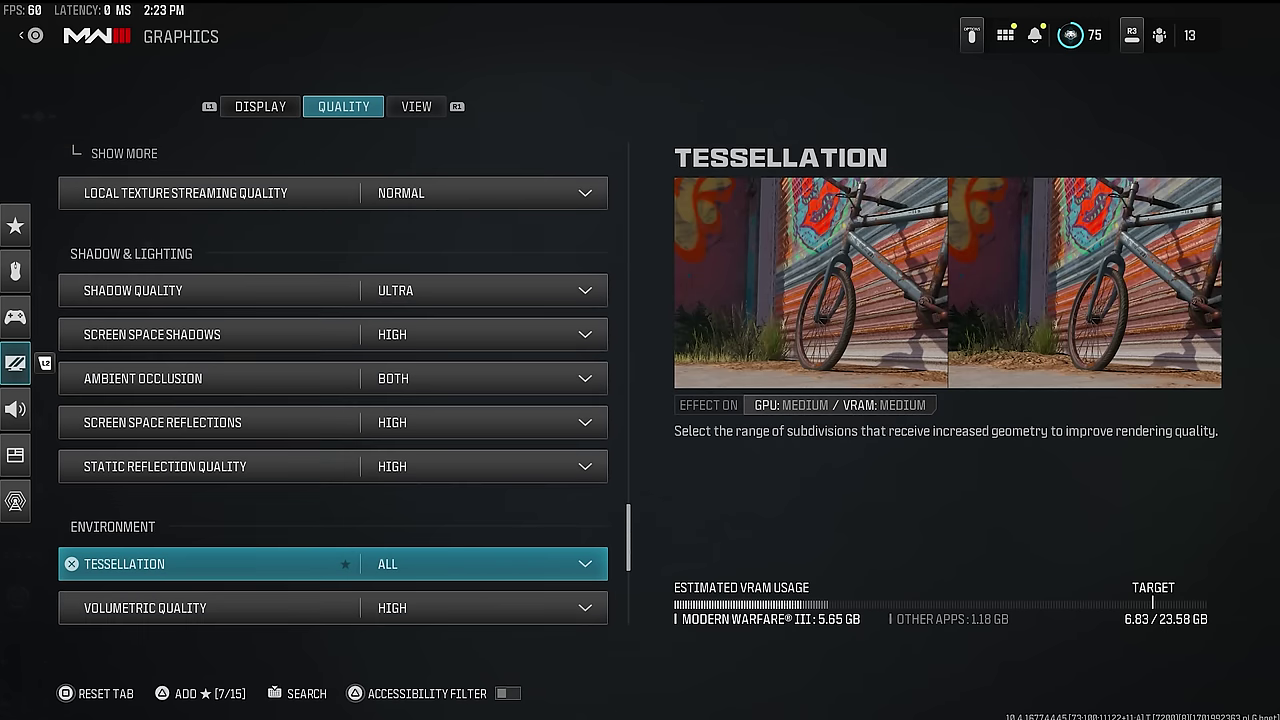
key(Down)
key(Down)
key(Down)
key(Down)
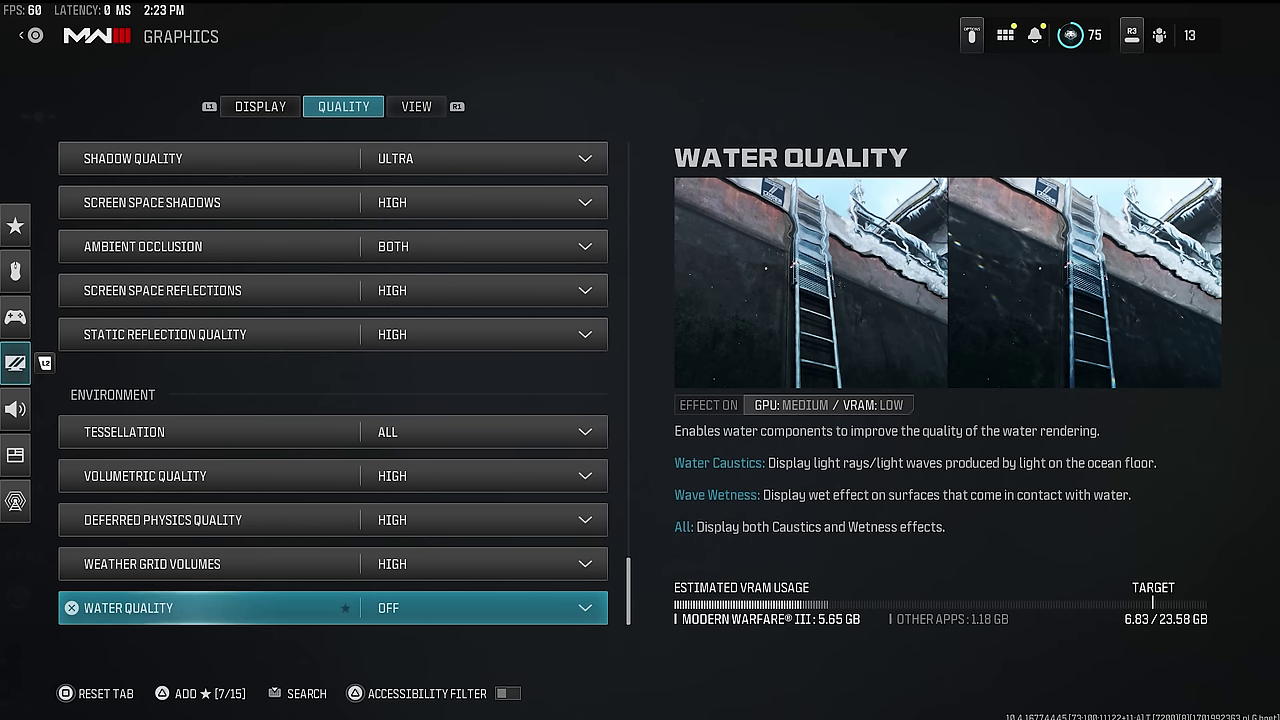
- Set Water Quality to All and leave the tab to get the Apply Settings prompt
key(Return)
key(Down)
key(Down)
key(Down)
key(Return)
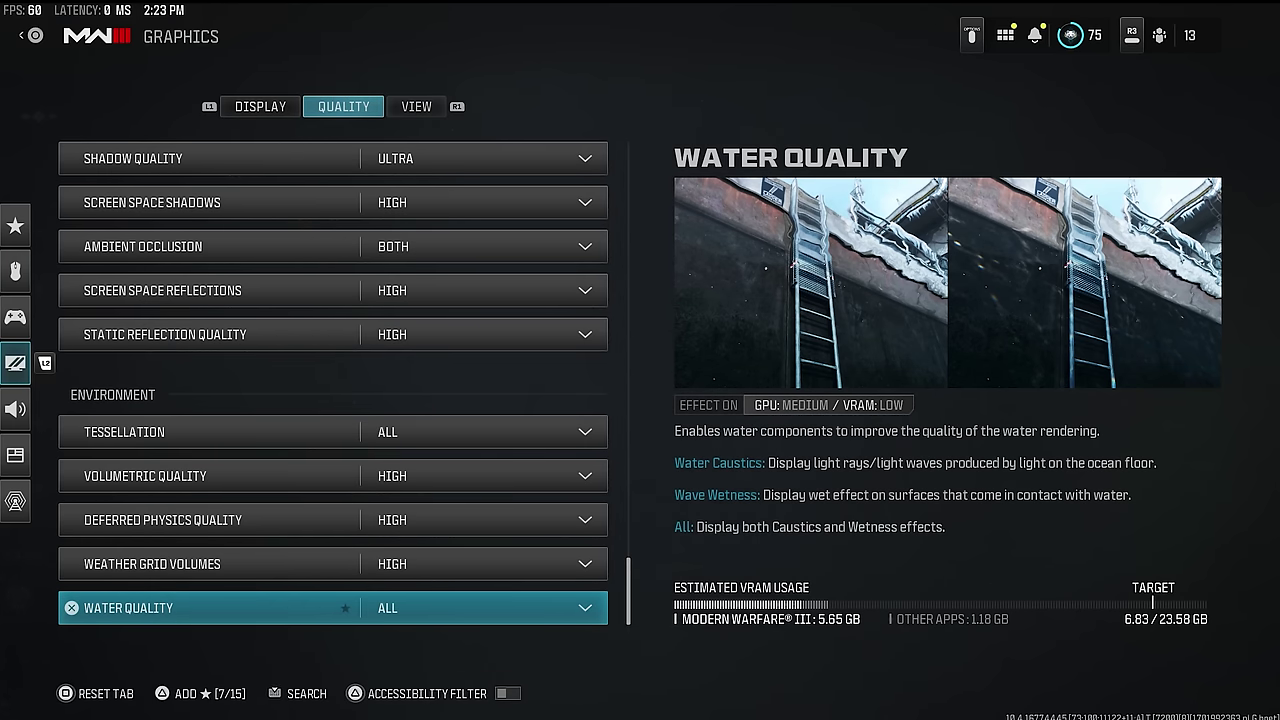
key(Up)
key(Up)
key(Down)
key(Down)
key(Escape)
- Discard the unsaved graphics changes and lower the View tab's Field of View to 105
key(Up)
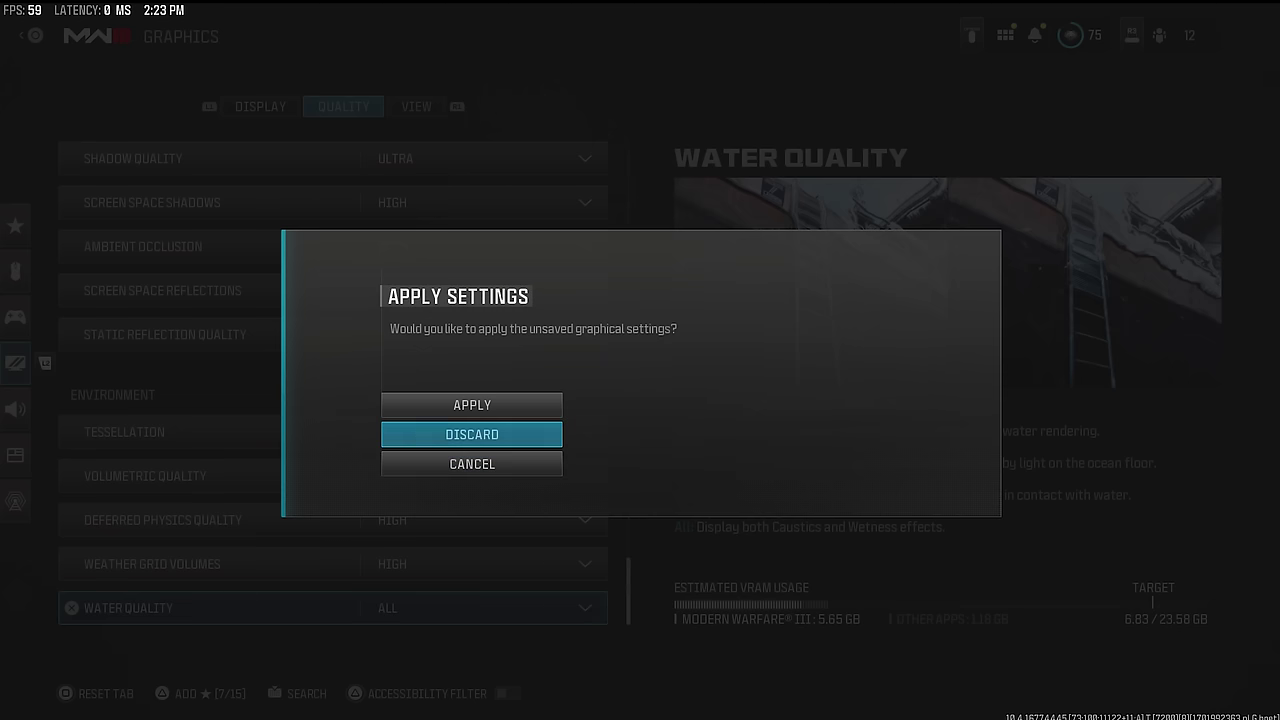
key(Return)
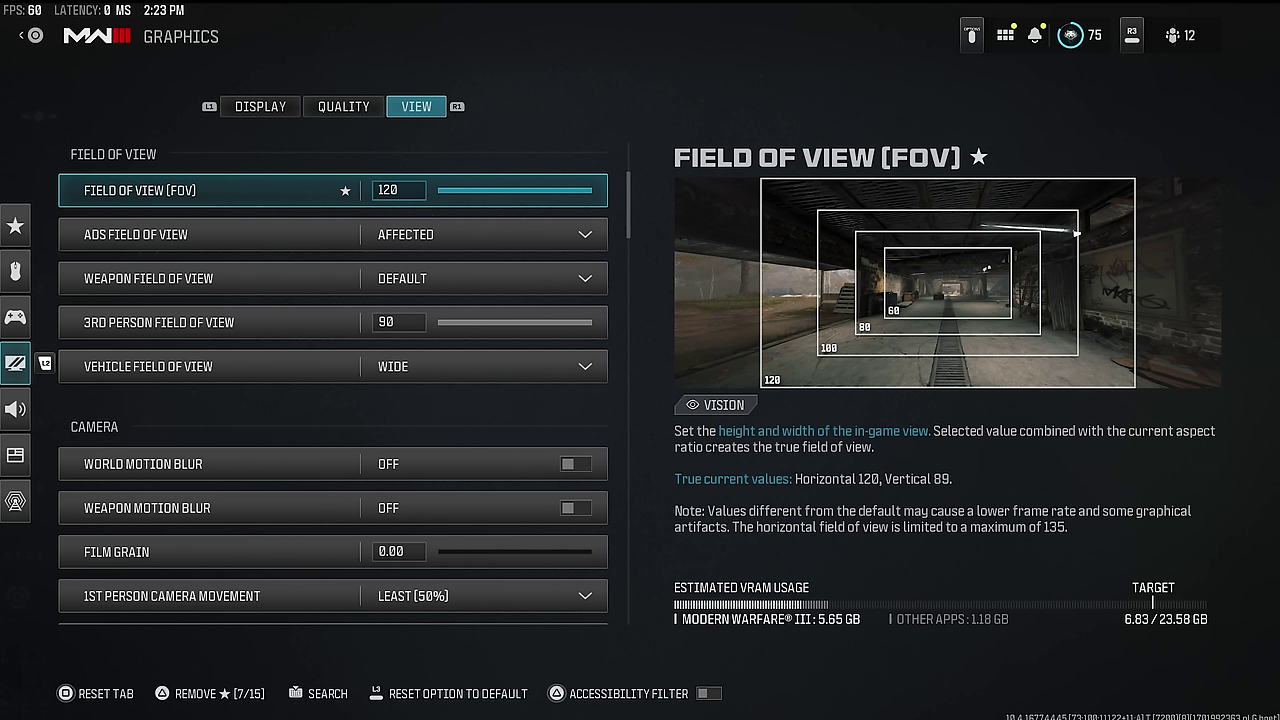
key(Left)
key(Left)
key(Left)
key(Left)
key(Left)
key(Left)
key(Left)
key(Left)
key(Left)
key(Left)
key(Left)
key(Left)
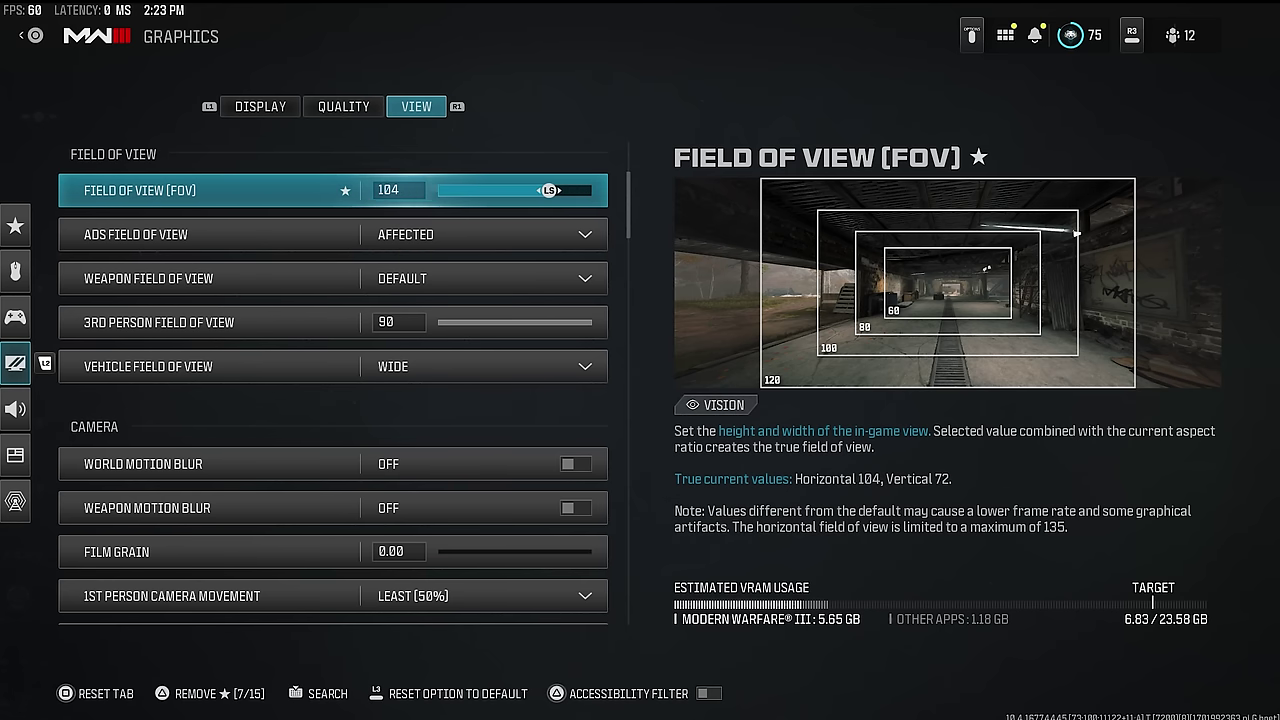
key(Left)
key(Left)
key(Left)
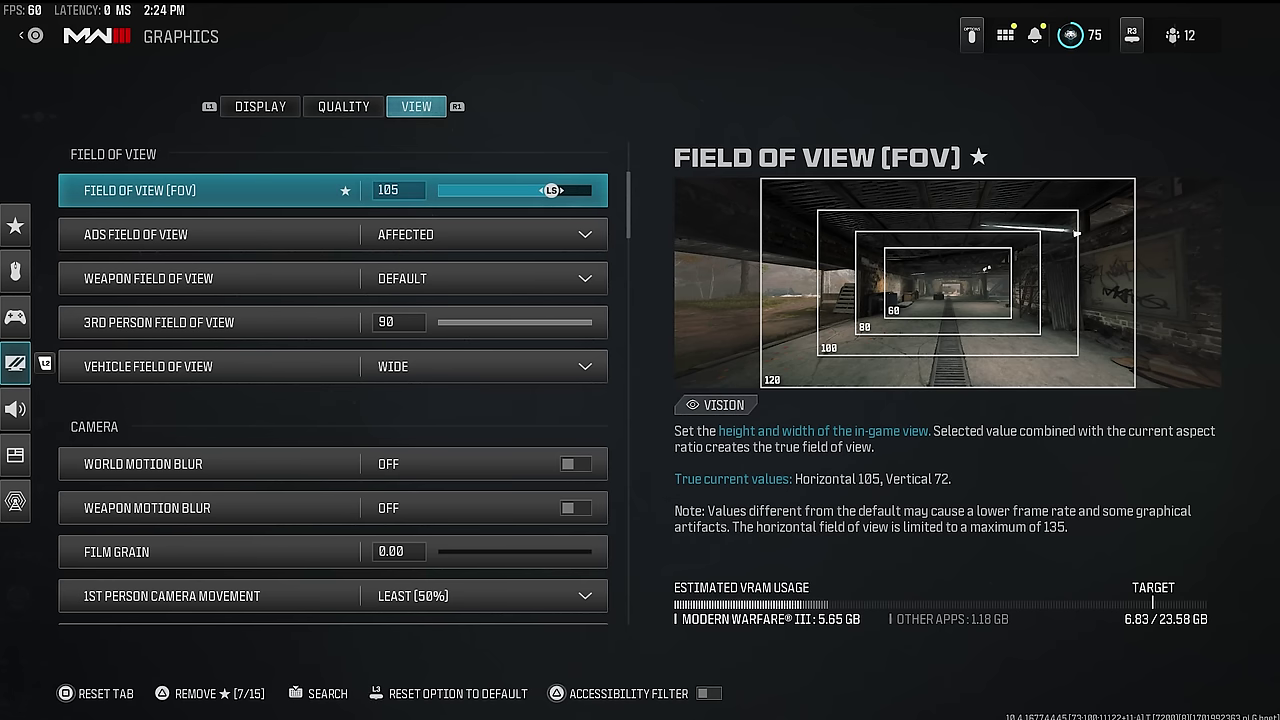
- Bring the Field of View back up through 110 to 120
key(Right)
key(Right)
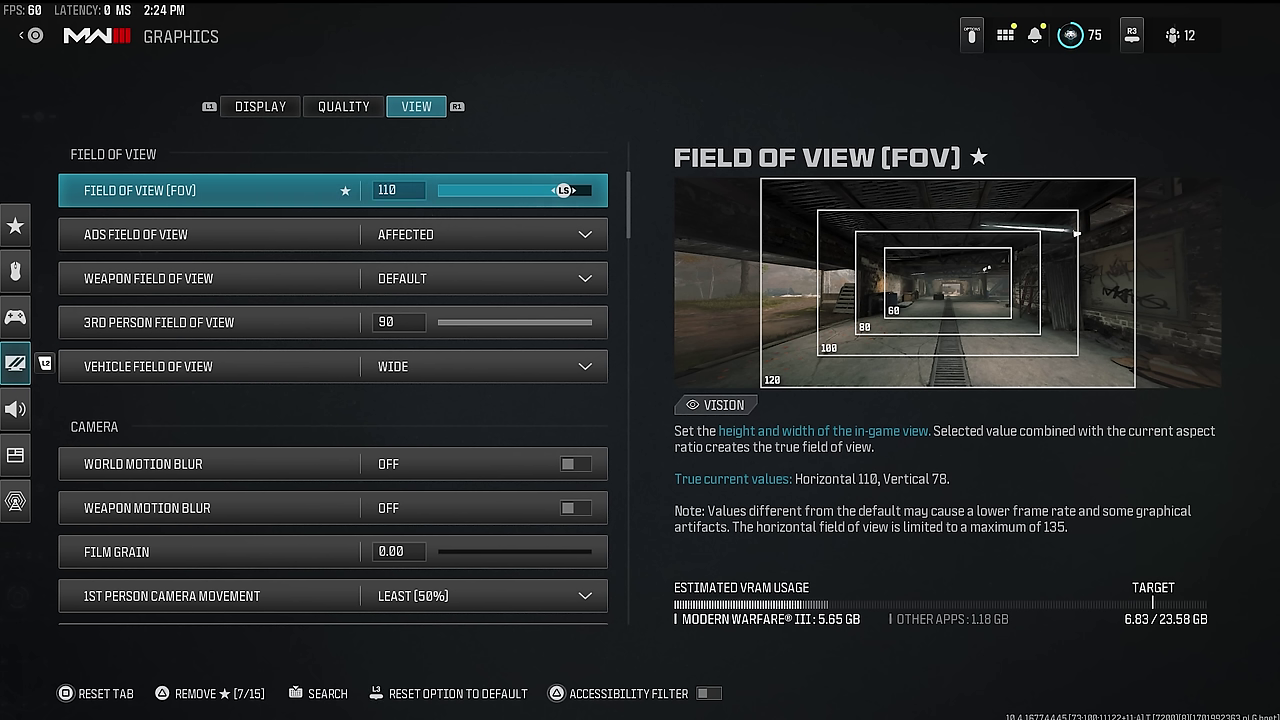
key(Left)
key(Left)
key(Left)
key(Left)
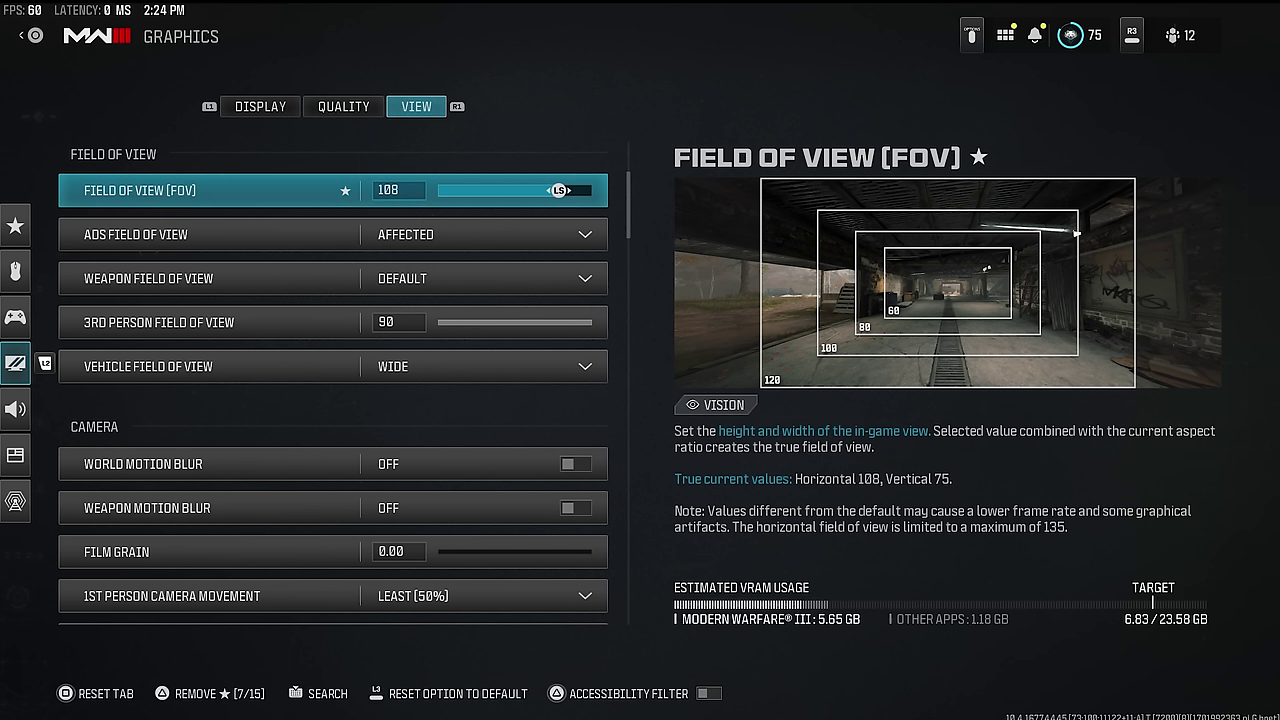
key(Right)
key(Right)
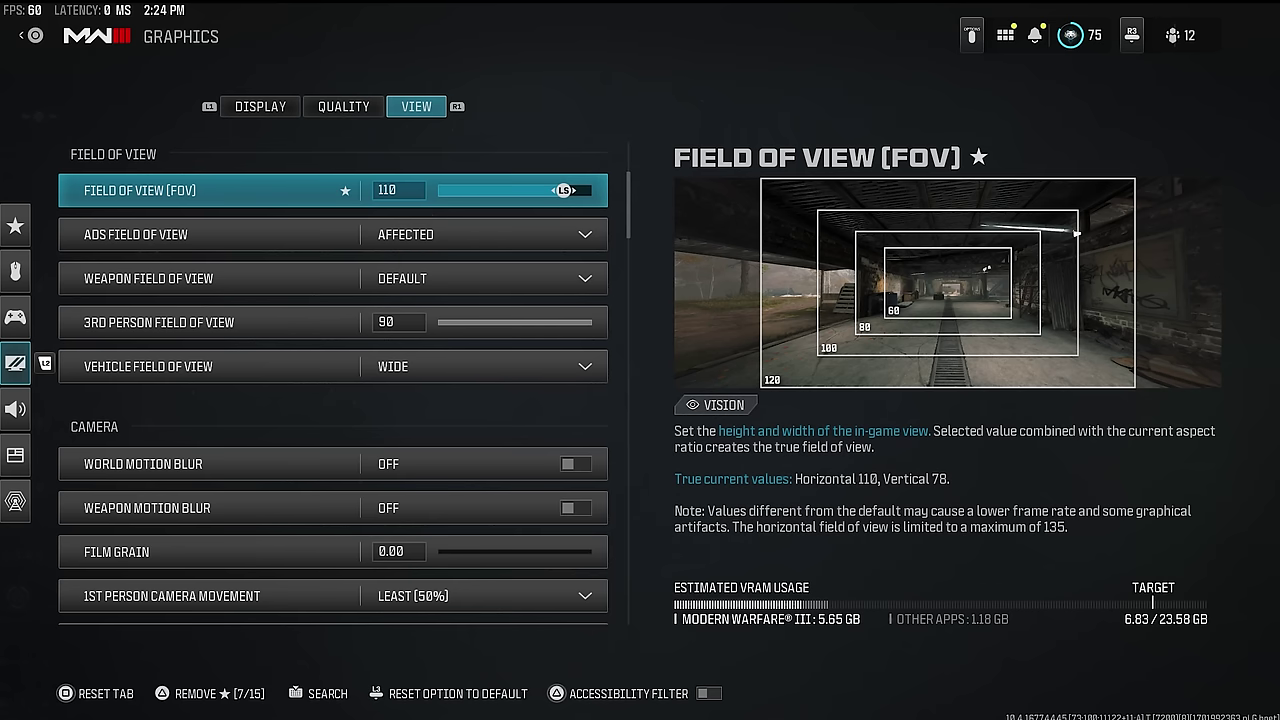
key(Right)
key(Right)
key(Right)
key(Right)
key(Right)
key(Right)
key(Right)
key(Right)
key(Right)
key(Right)
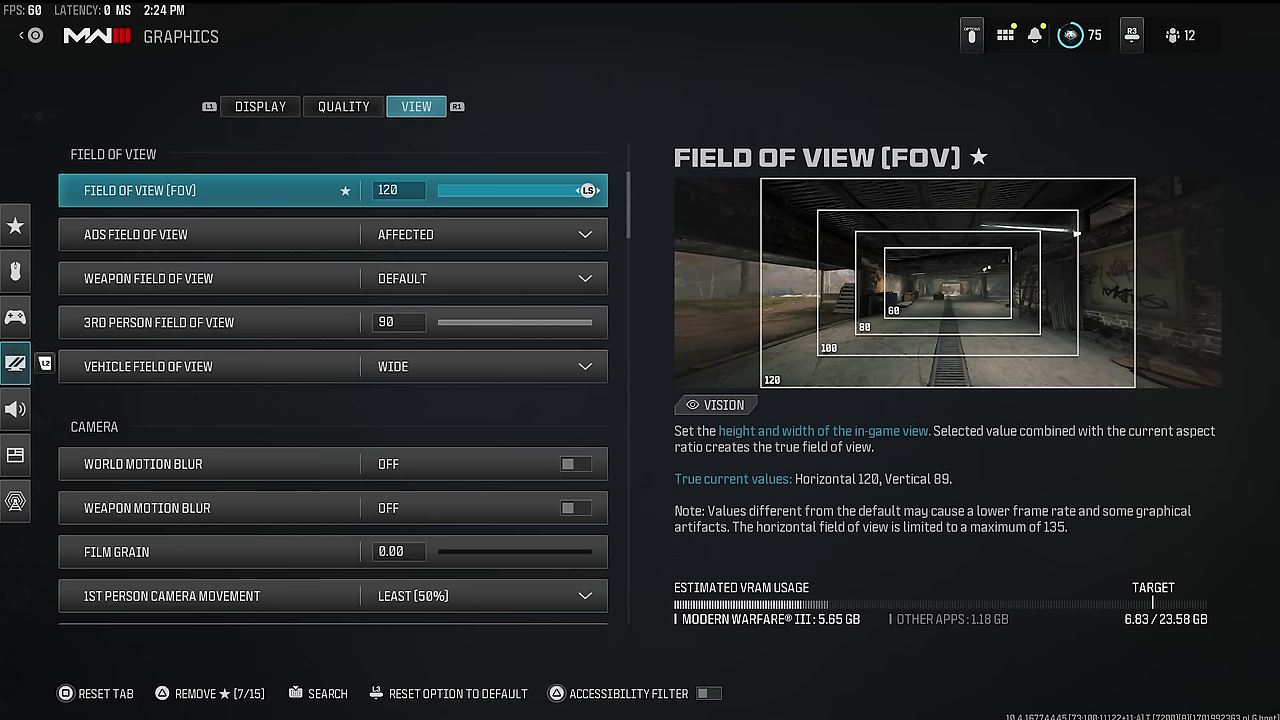
click(333, 234)
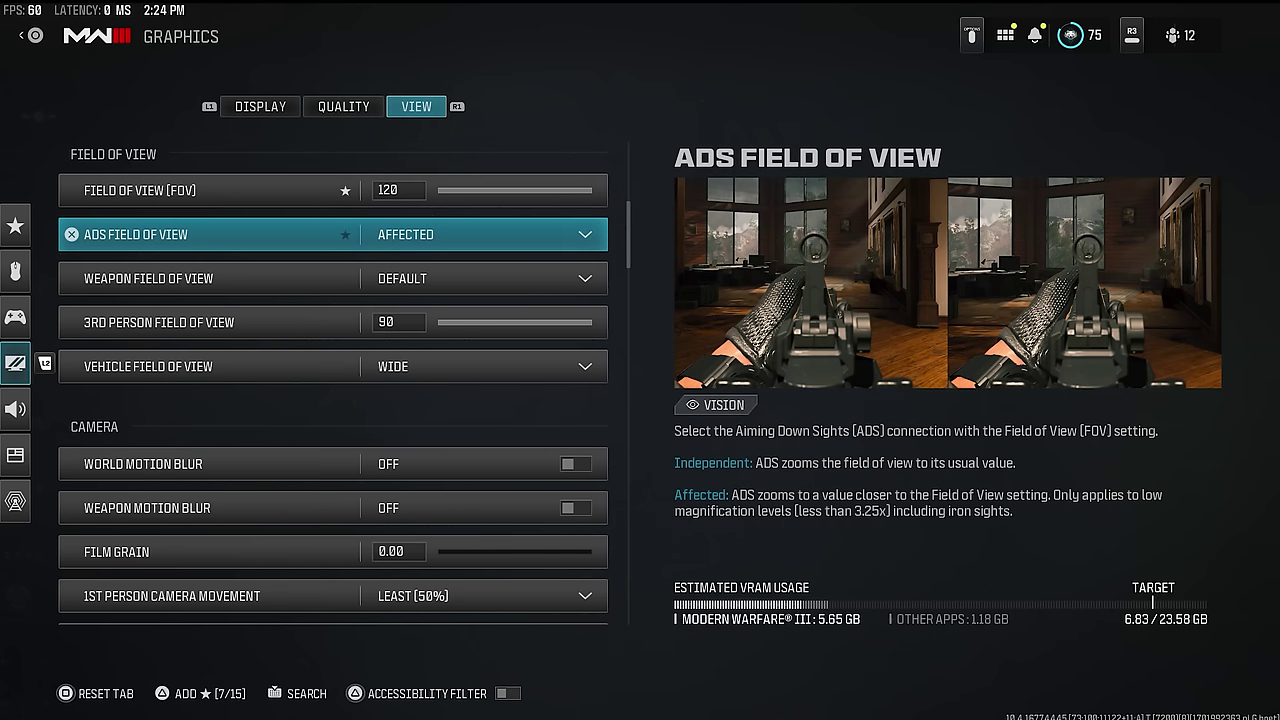
click(333, 278)
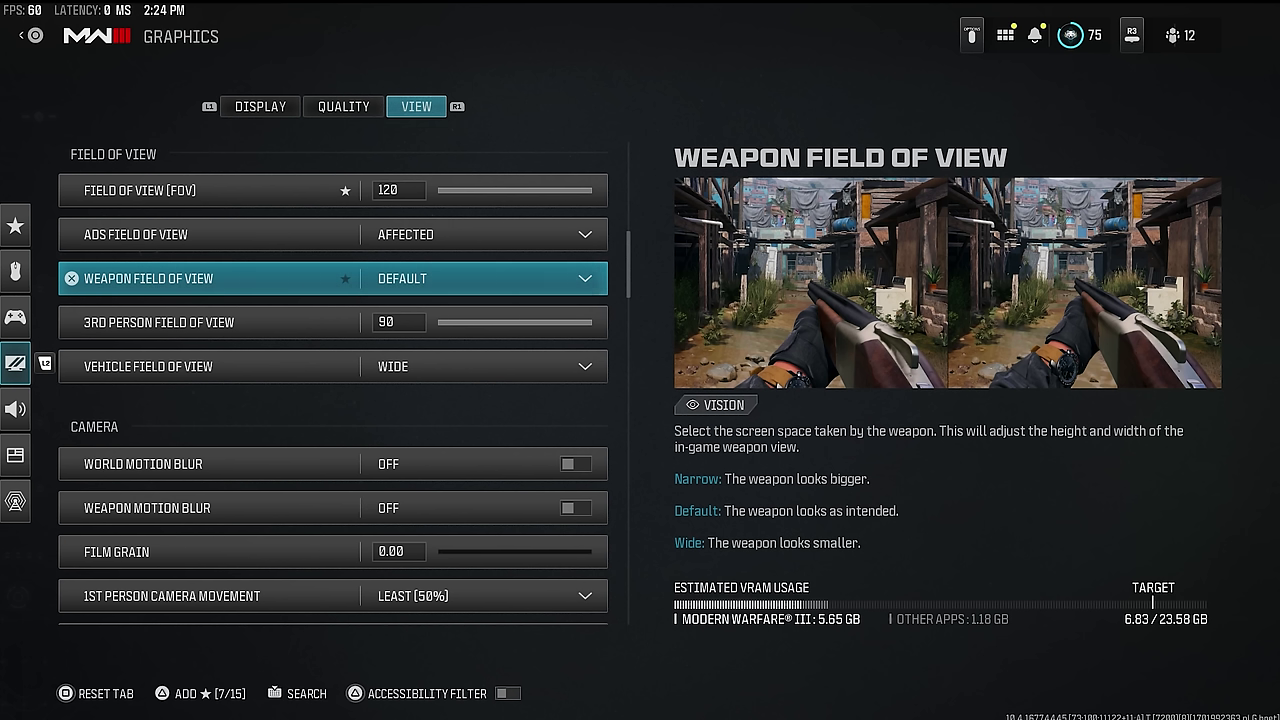
key(Return)
key(Down)
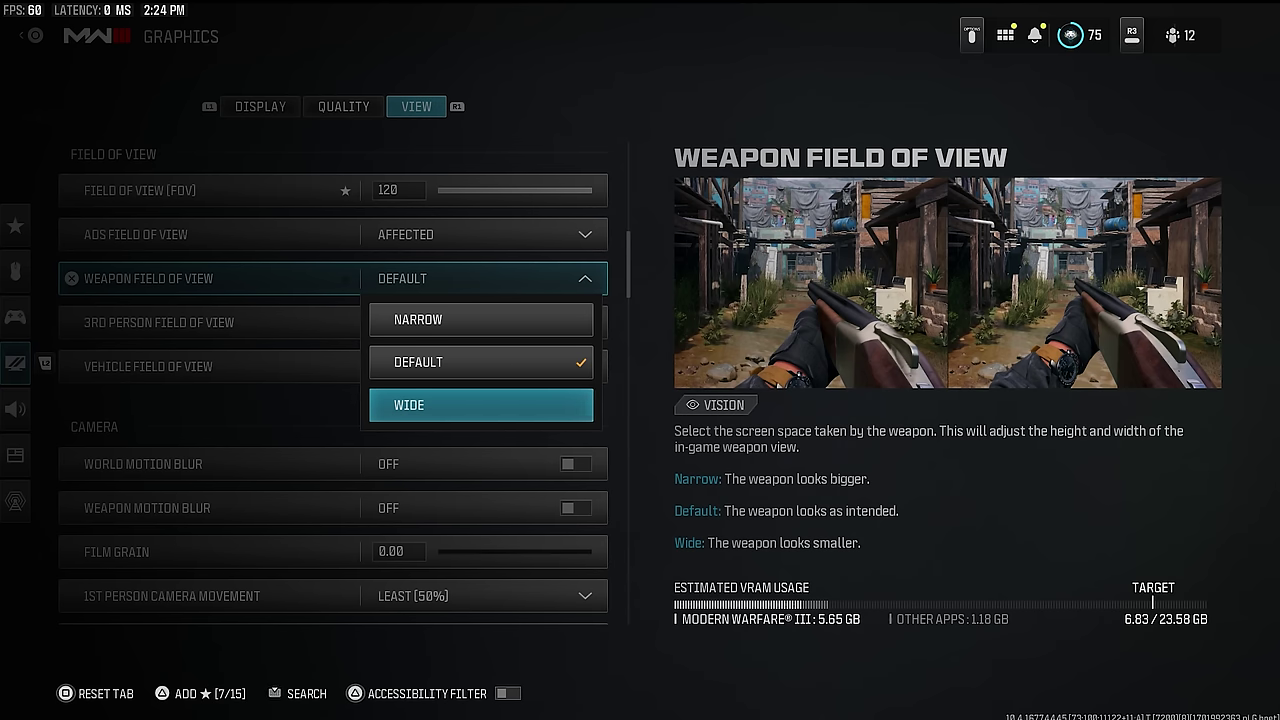
key(Up)
key(Return)
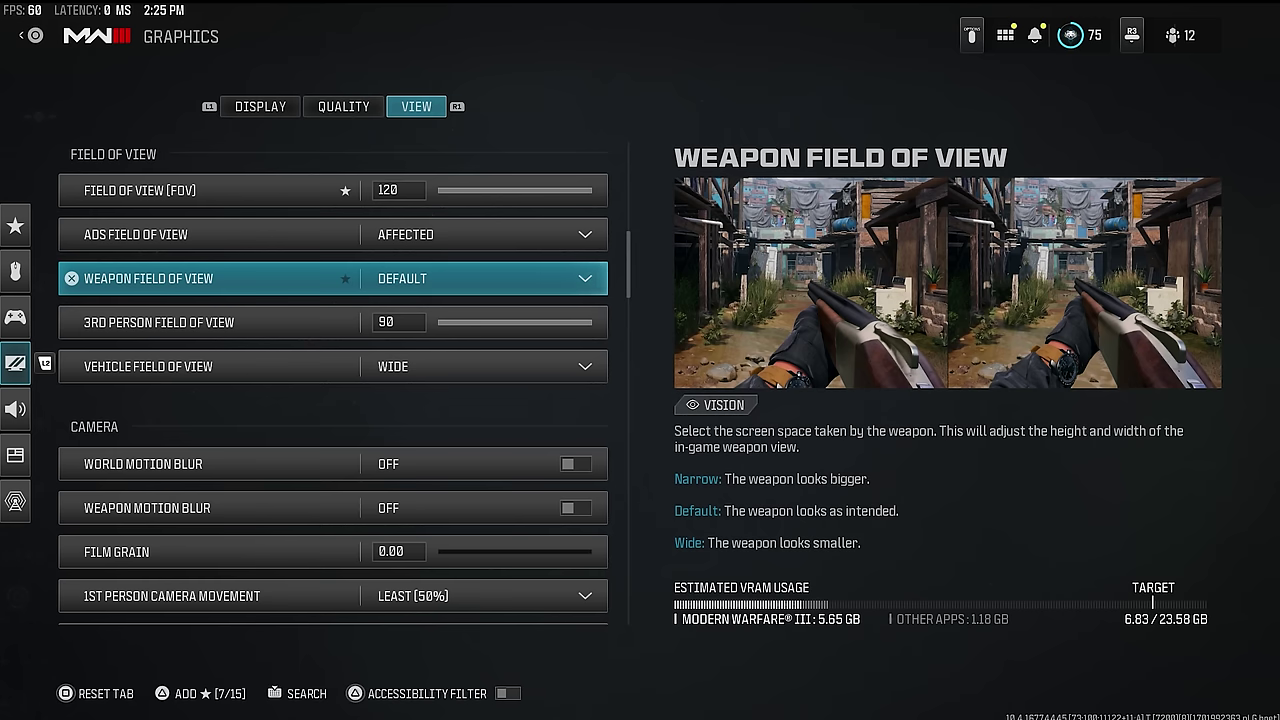
- Review the World Motion Blur, Weapon Motion Blur and Film Grain camera settings
key(Down)
key(Down)
key(Down)
key(Down)
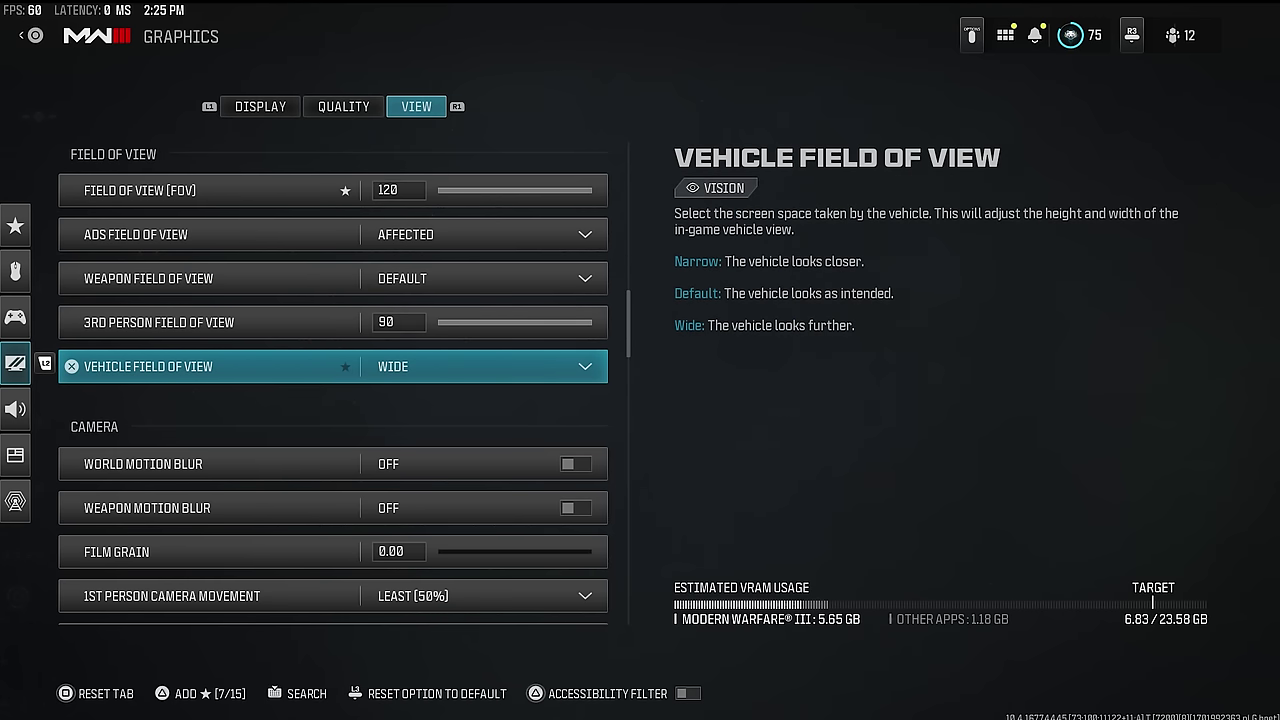
key(Up)
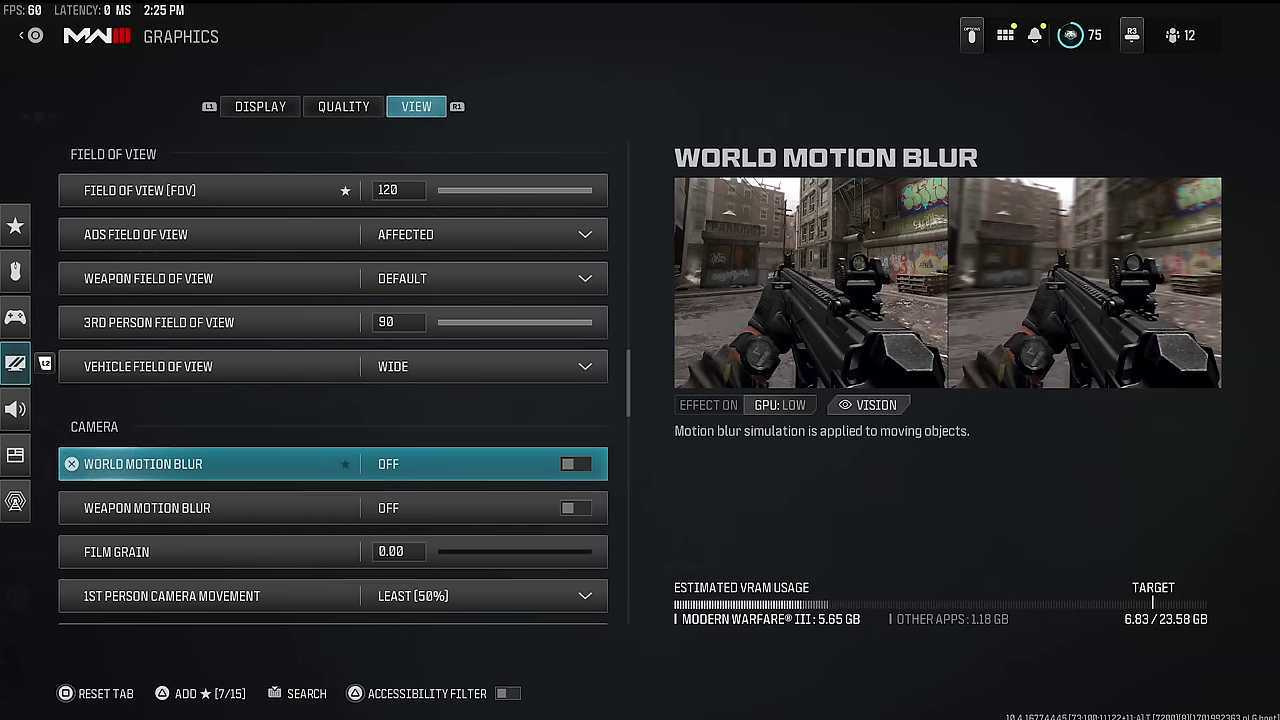
key(Down)
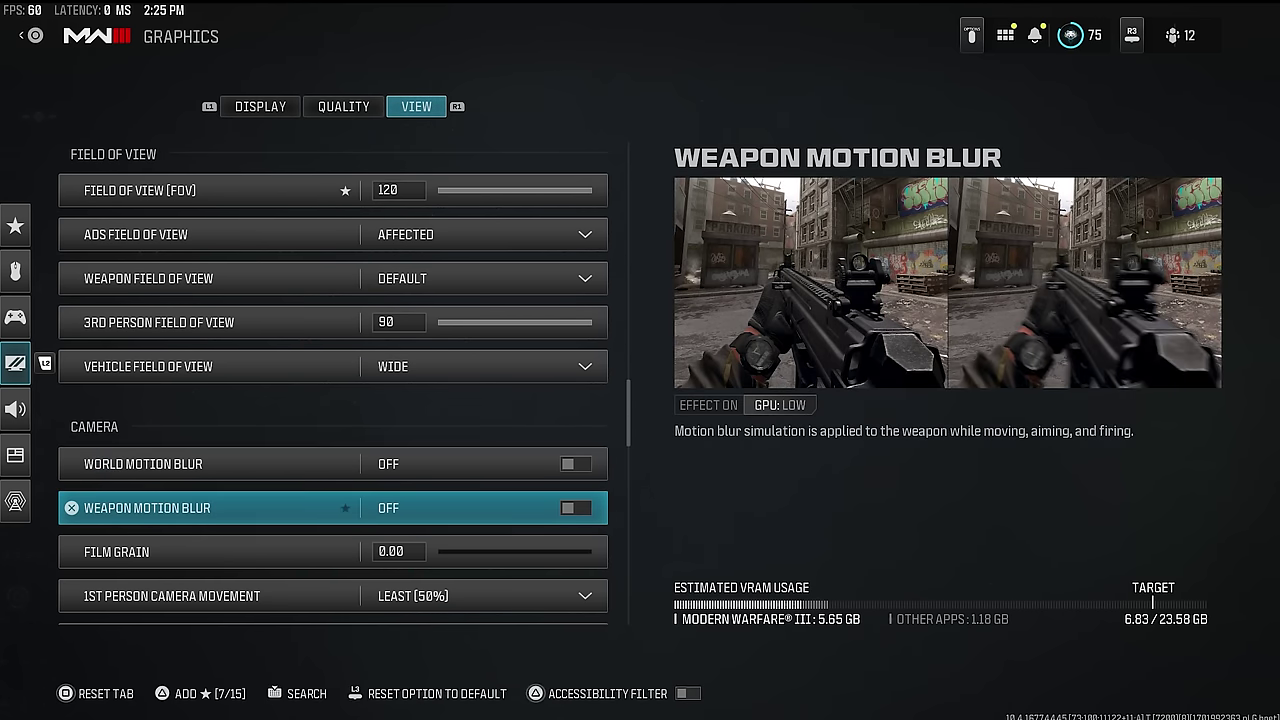
key(Down)
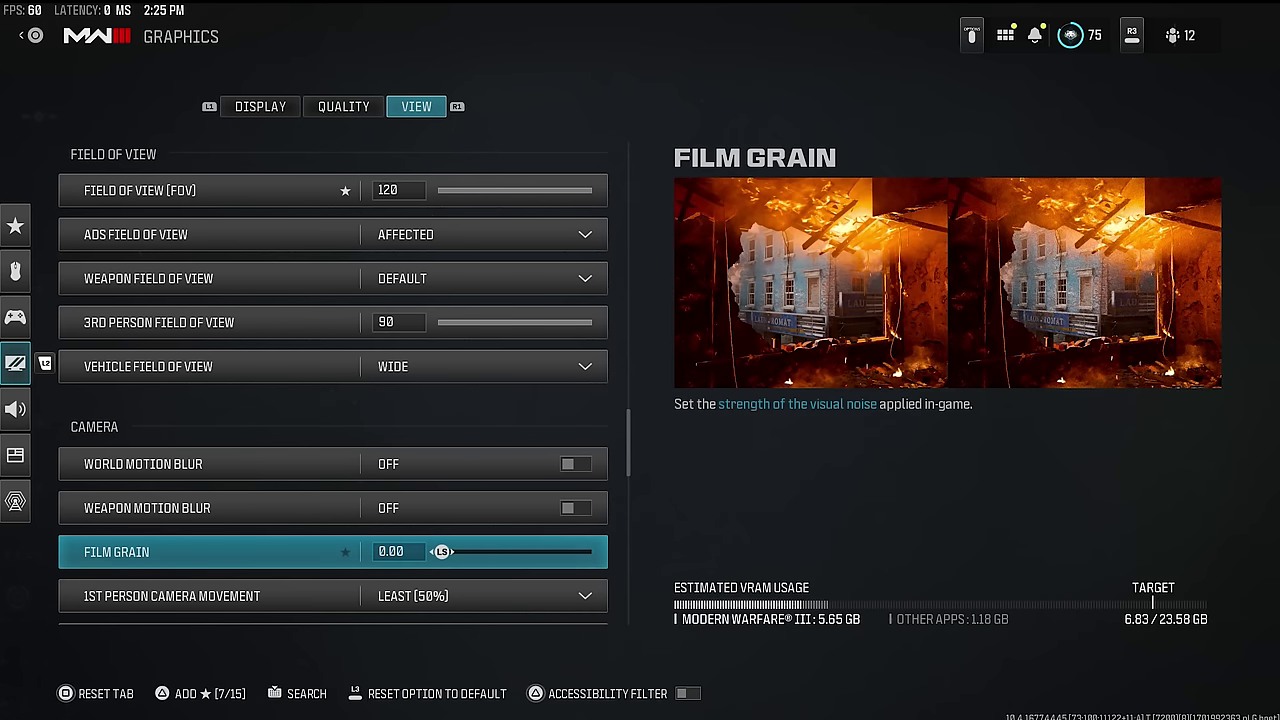
key(Up)
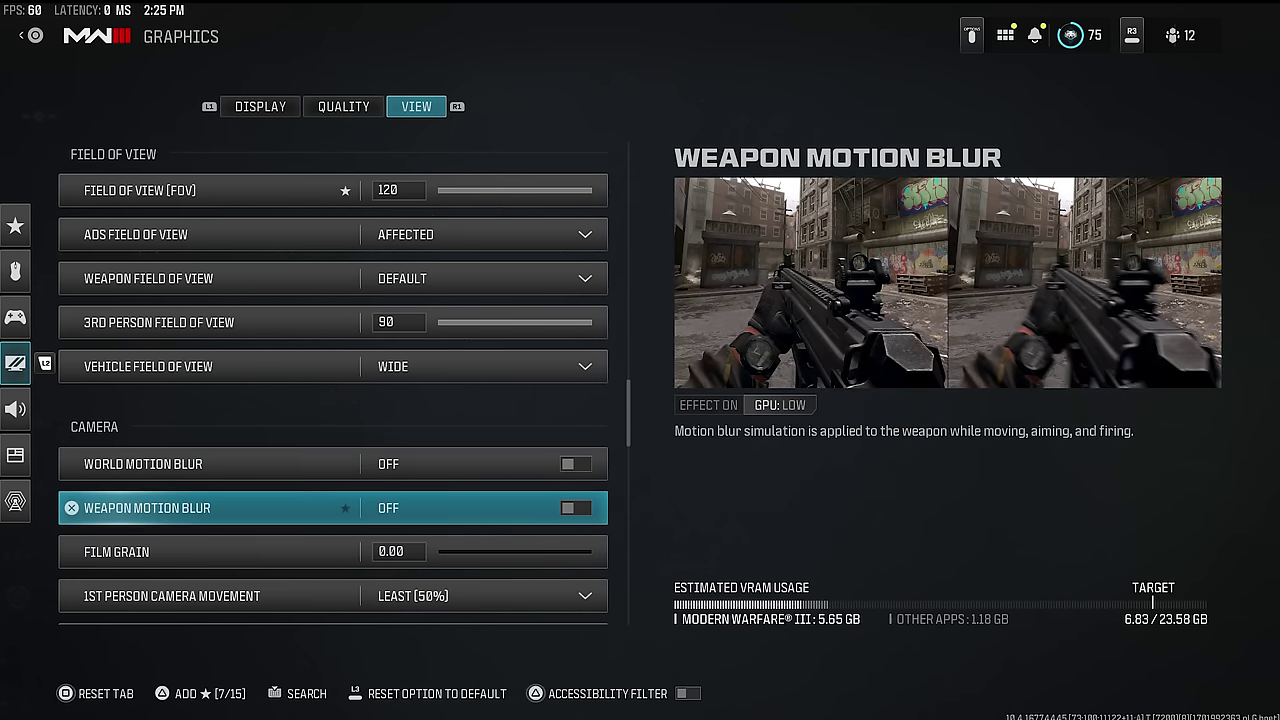
key(Up)
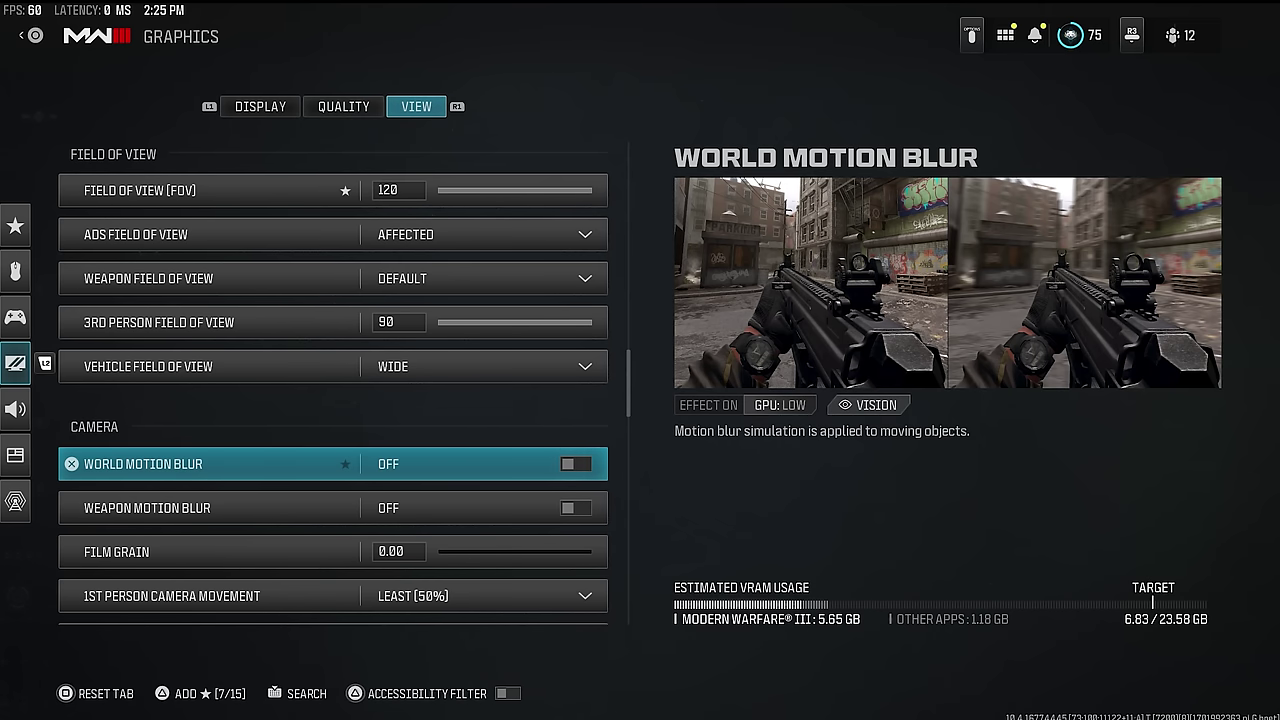
- Set 1st Person Camera Movement to Least (50%)
key(Down)
key(Down)
key(Down)
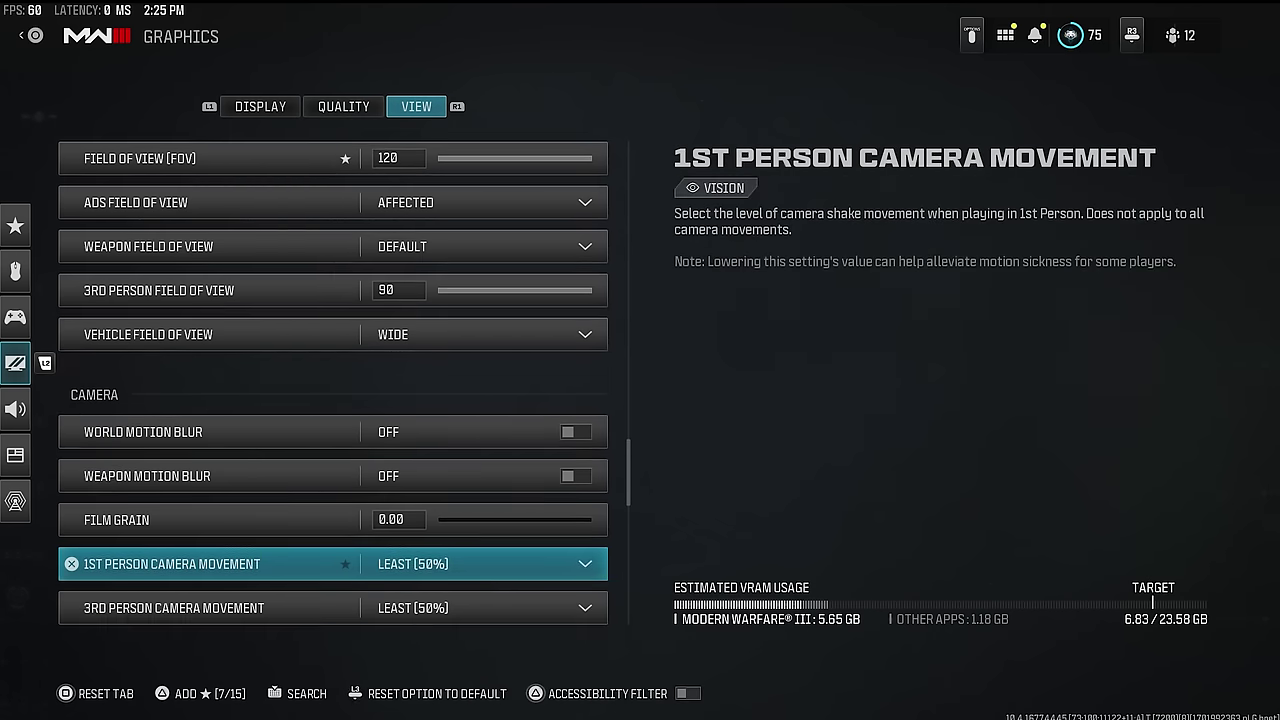
key(Return)
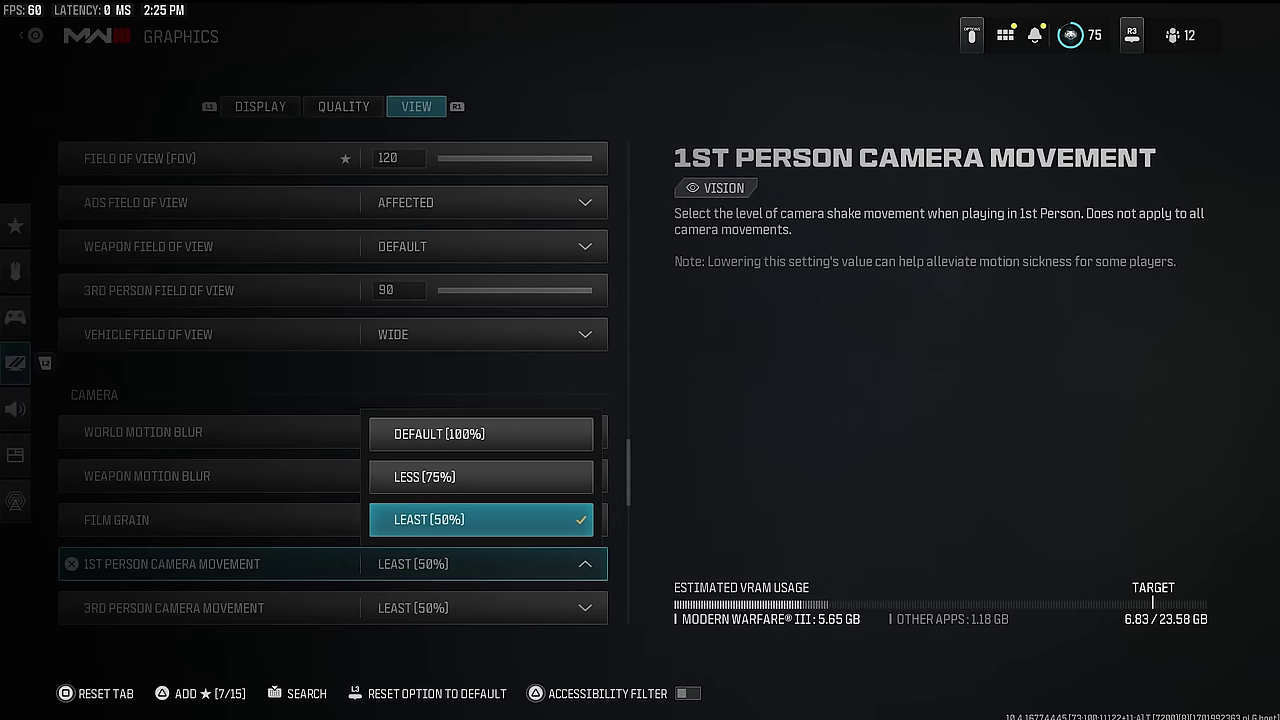
key(Up)
key(Up)
key(Down)
key(Down)
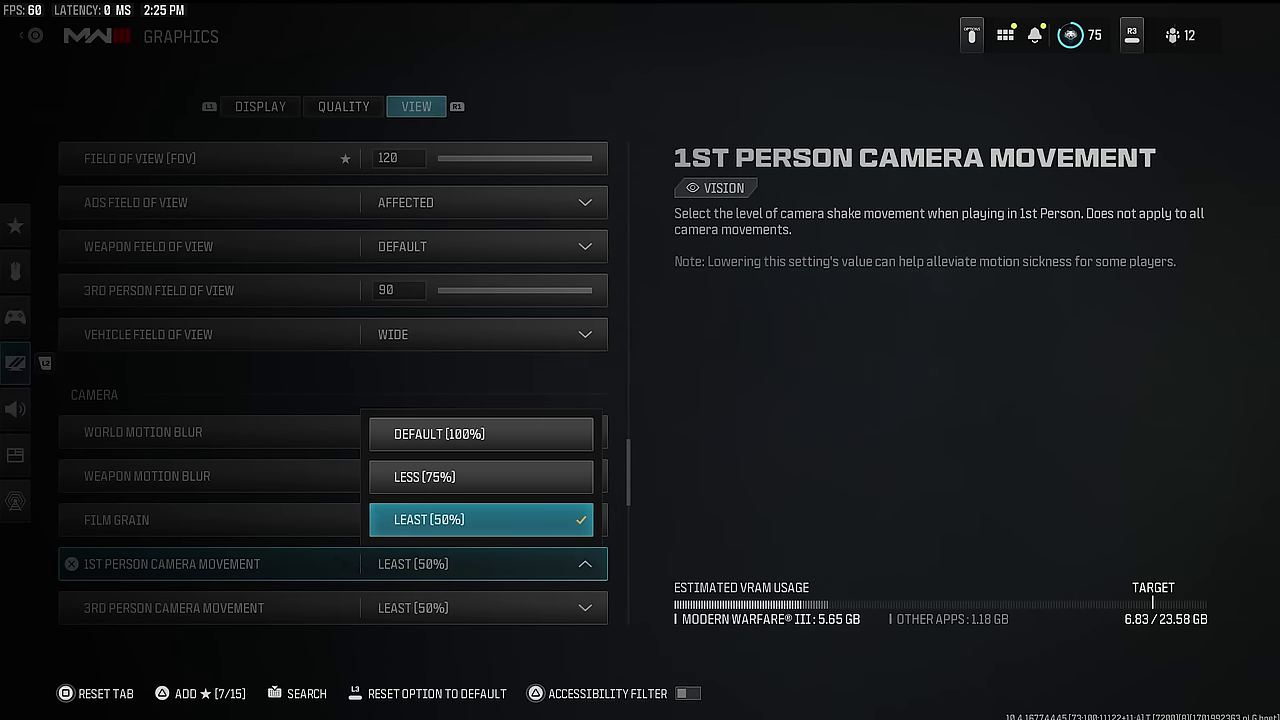
key(Return)
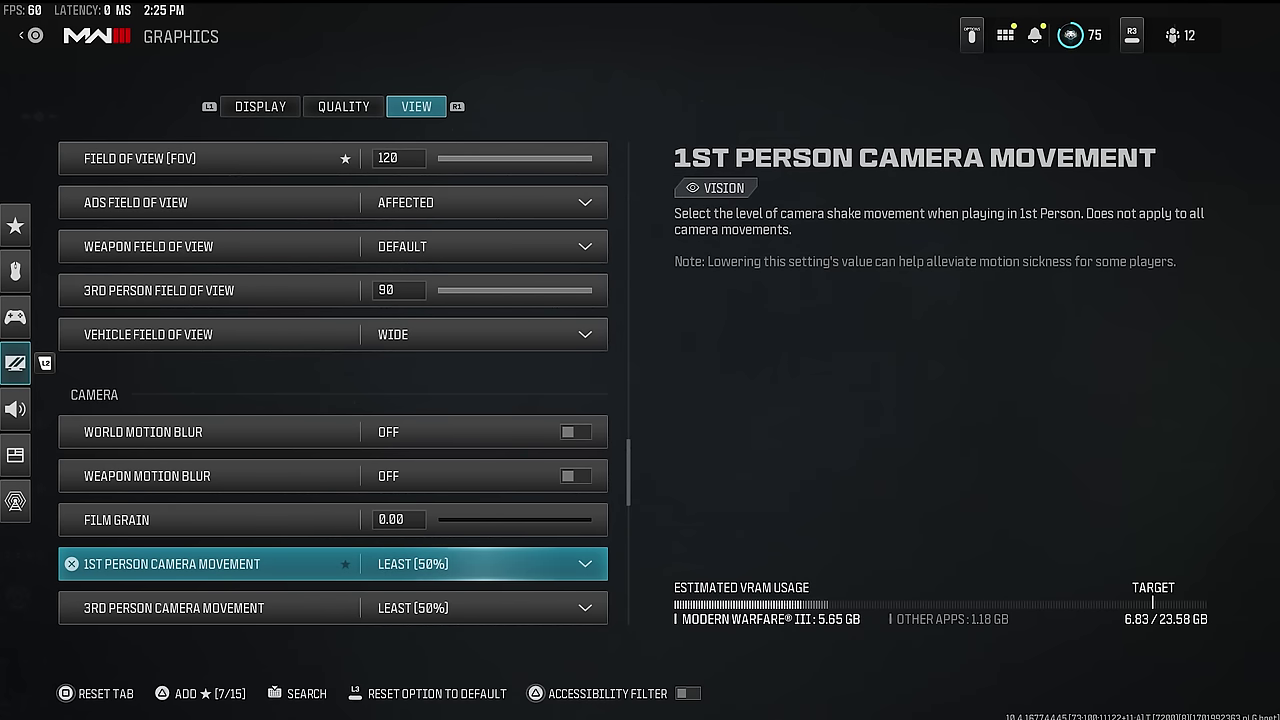
- Scroll through the camera settings to Spectator Camera and Inverted Flashbang
key(Down)
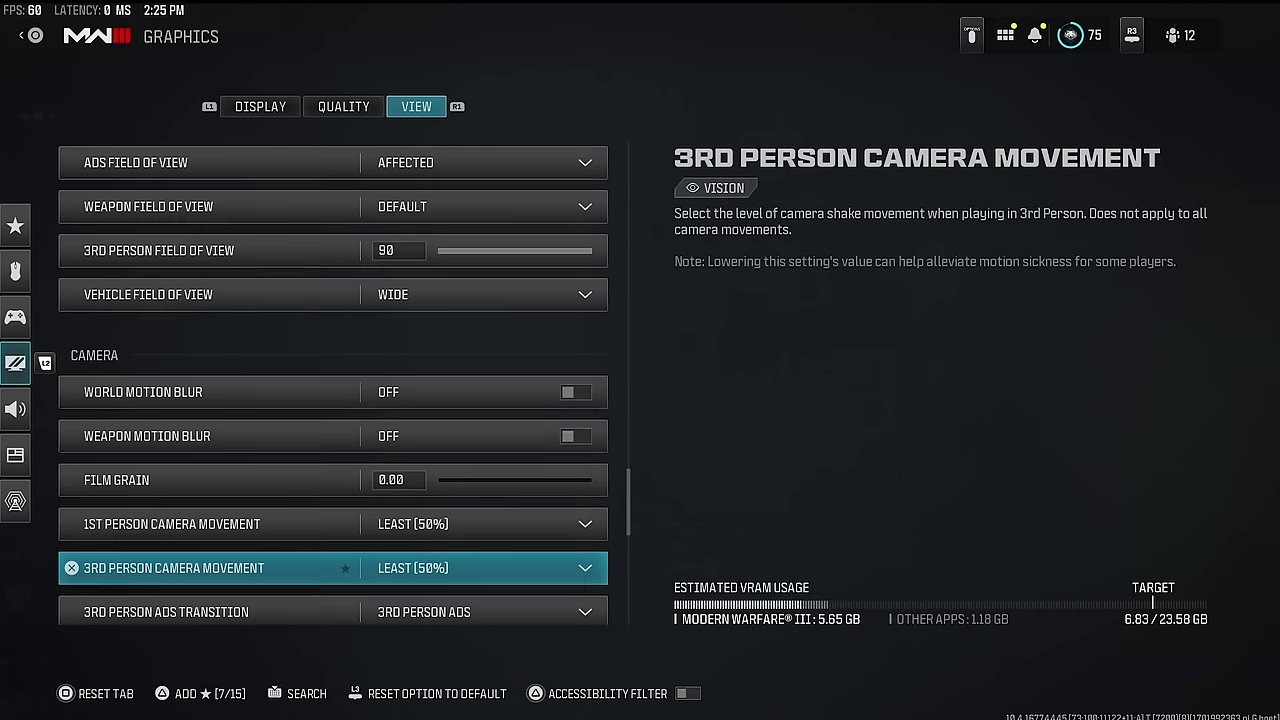
key(Down)
key(Down)
key(Up)
key(Down)
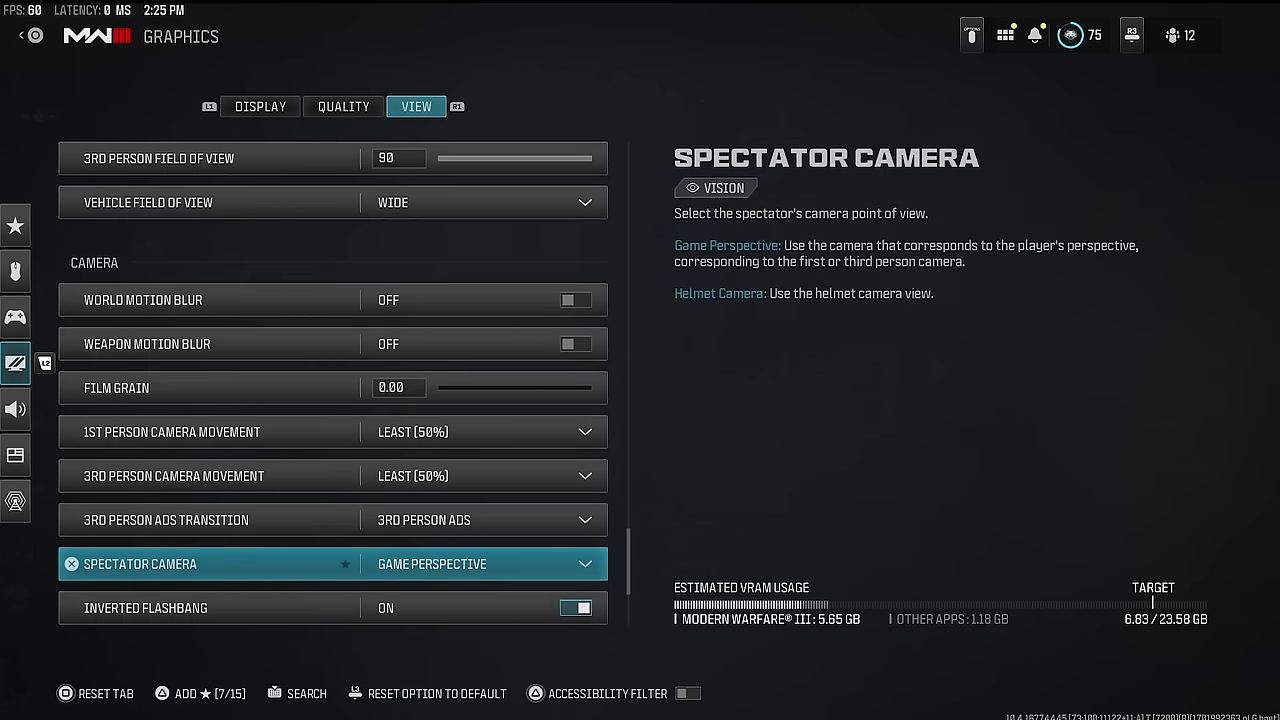
key(Down)
key(Up)
- Preview Inverted Flashbang, then exit Graphics to the main settings list
key(Down)
key(Up)
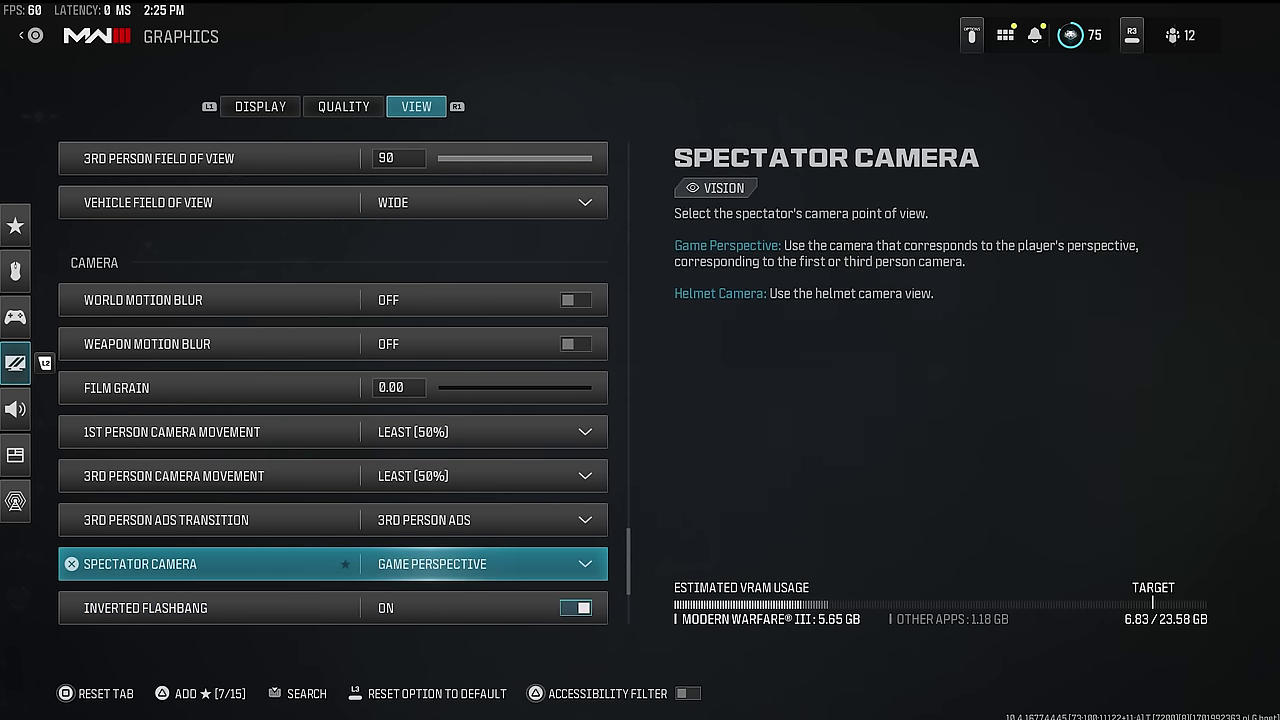
key(Down)
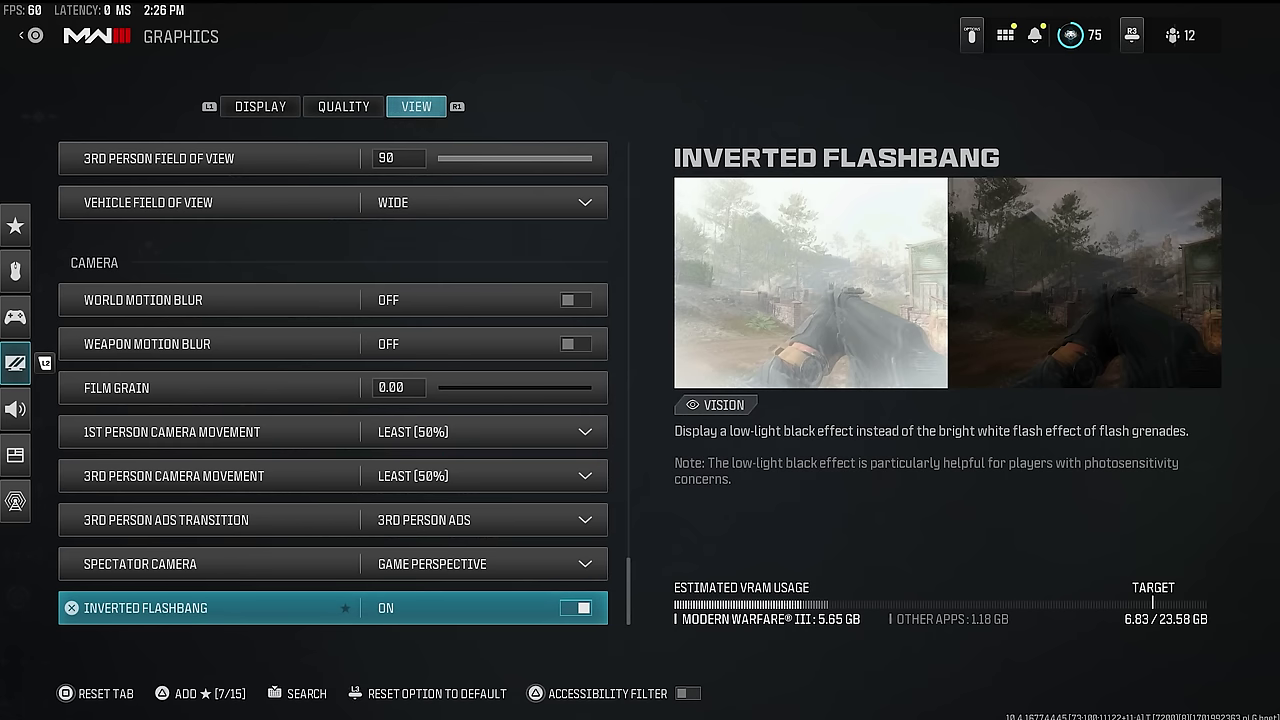
key(Escape)
key(Down)
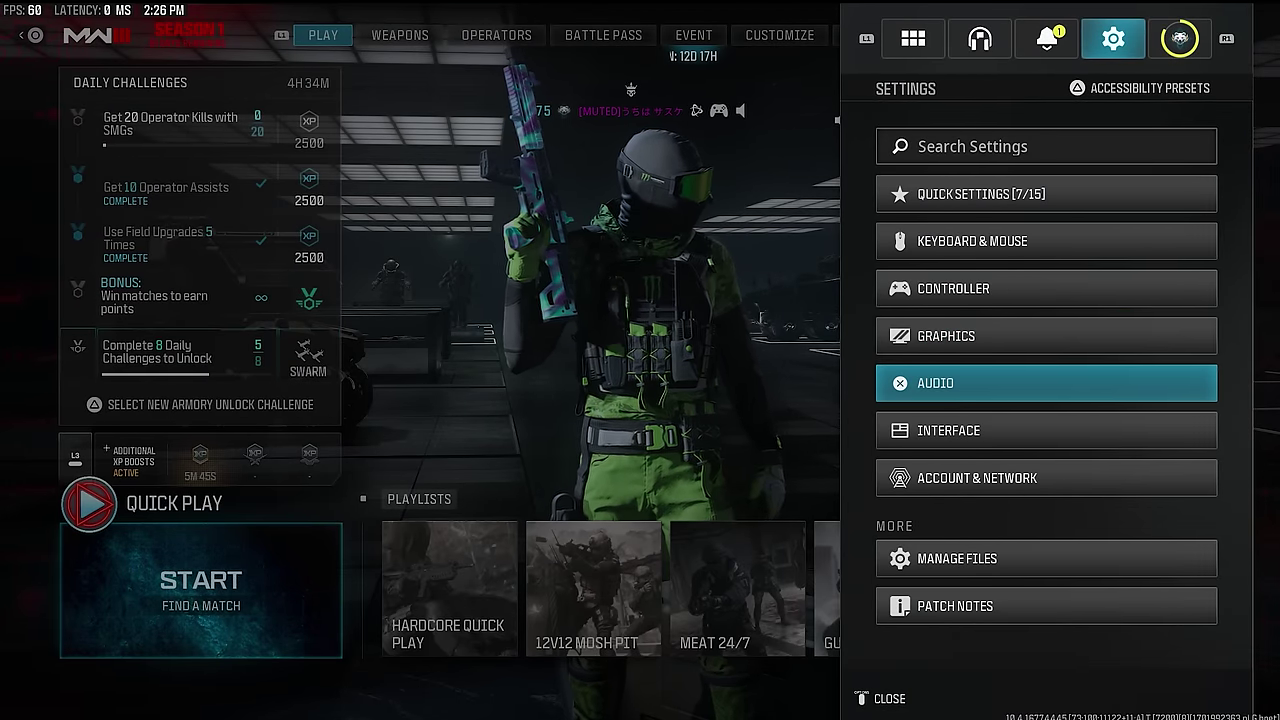
- Open Audio settings and leave Audio Mix on Headphone Bass Boost
key(Down)
key(Up)
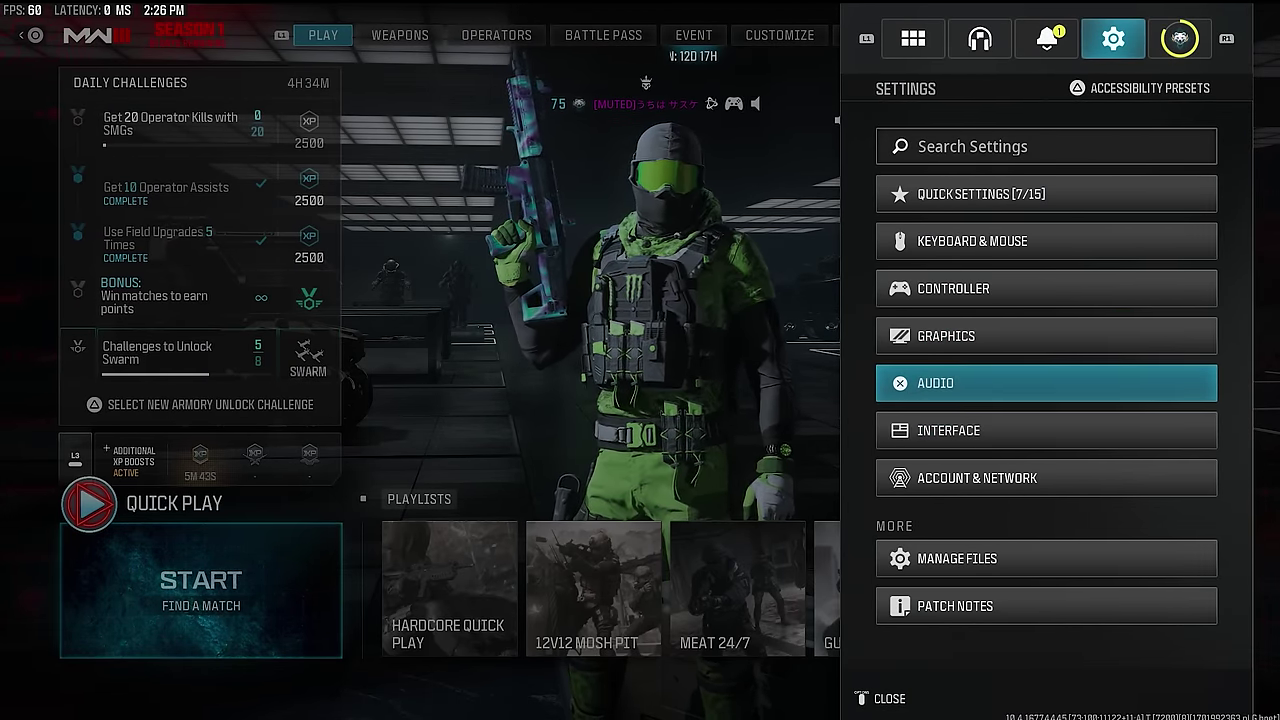
key(Return)
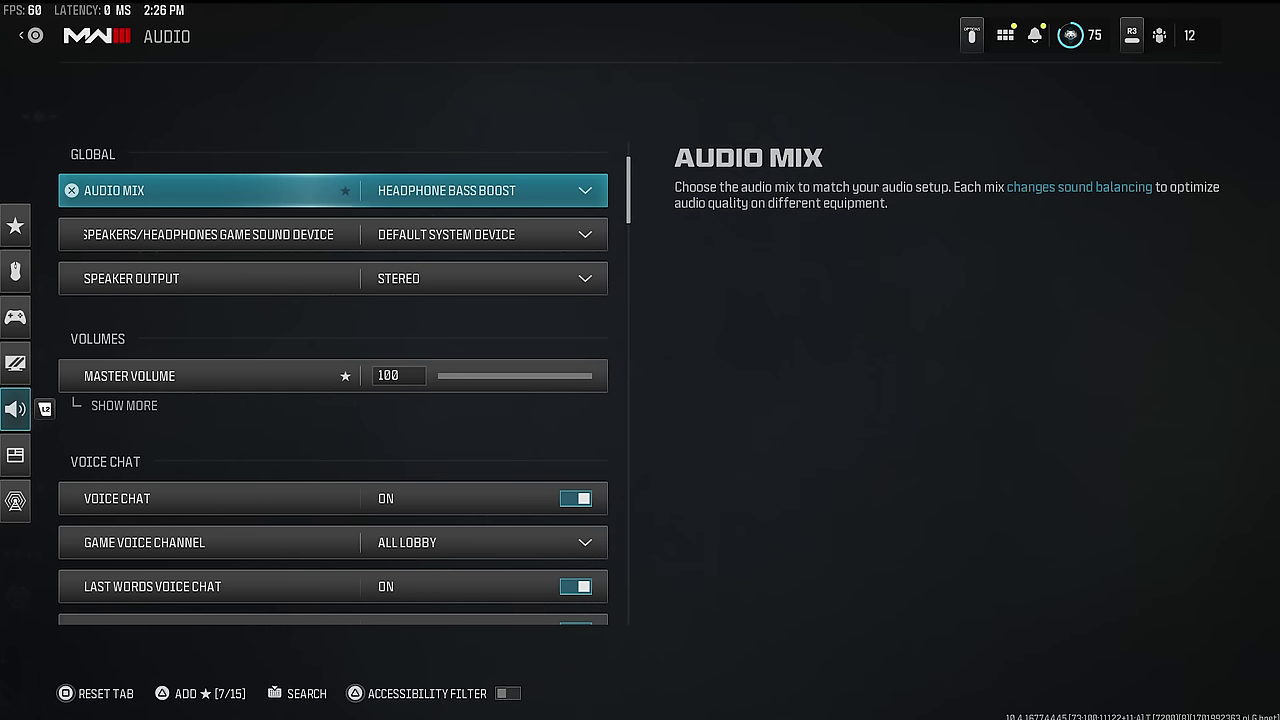
key(Return)
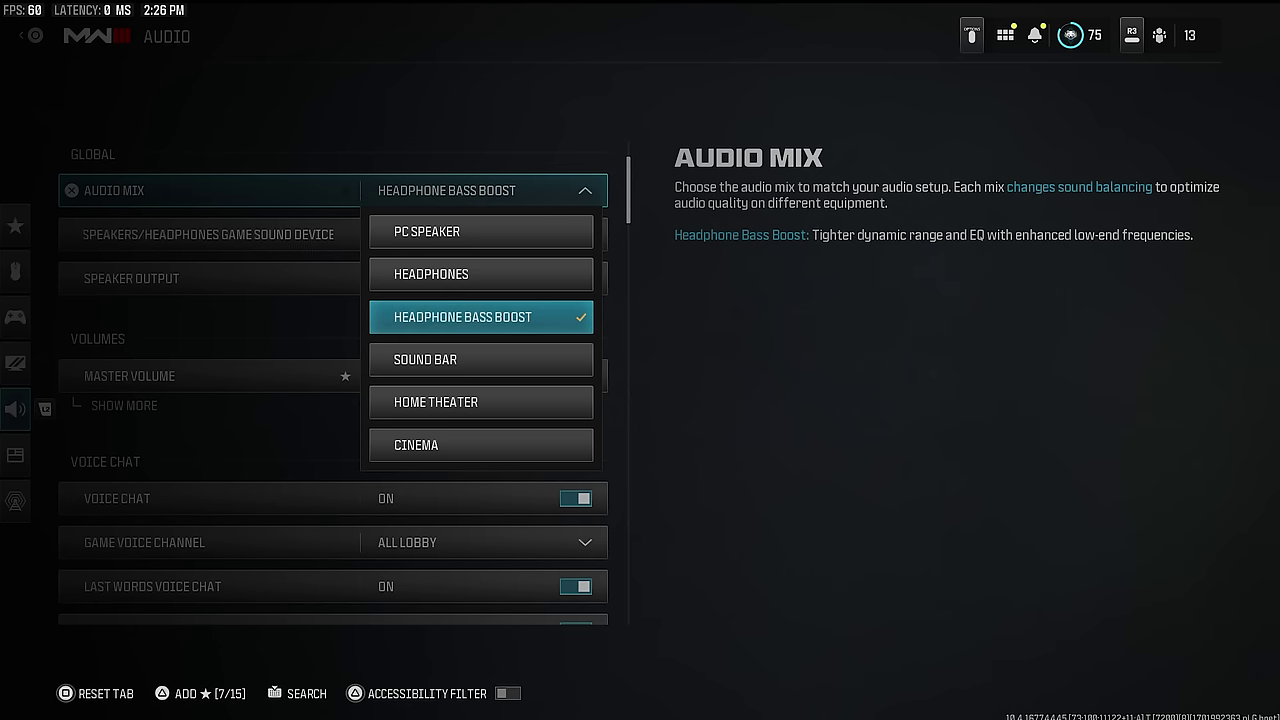
key(Escape)
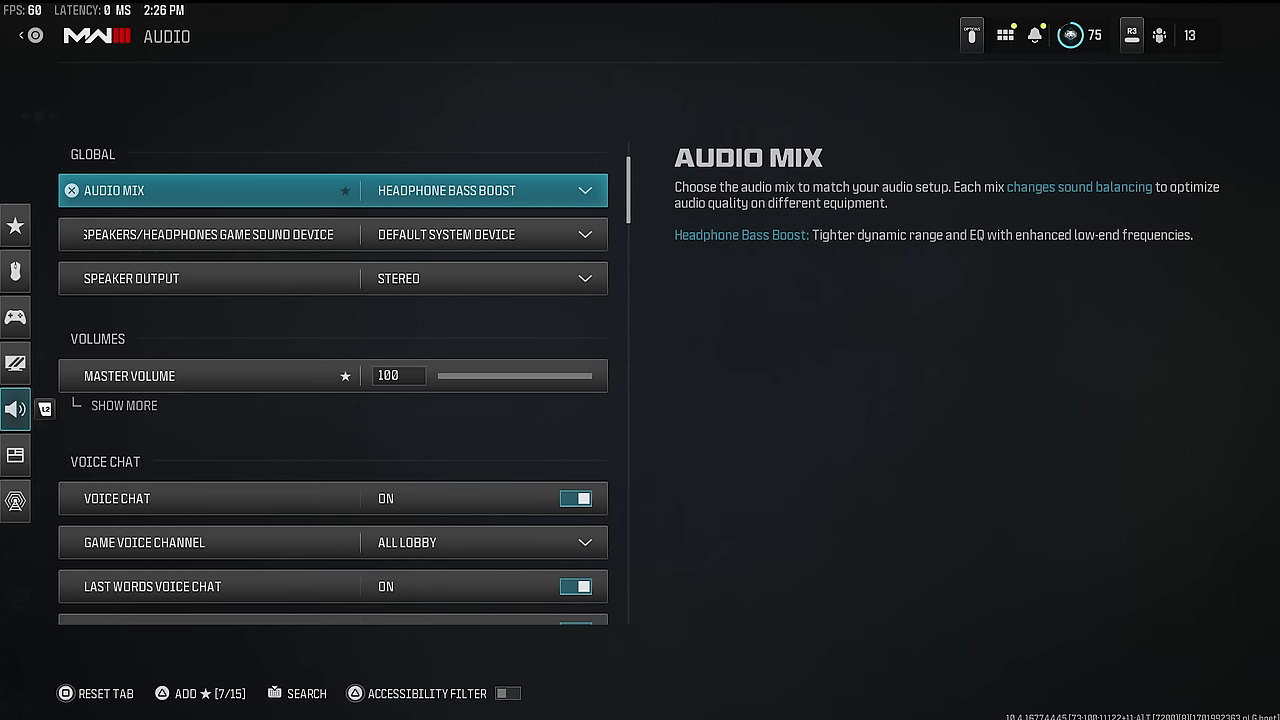
click(333, 234)
click(333, 278)
click(333, 234)
click(333, 278)
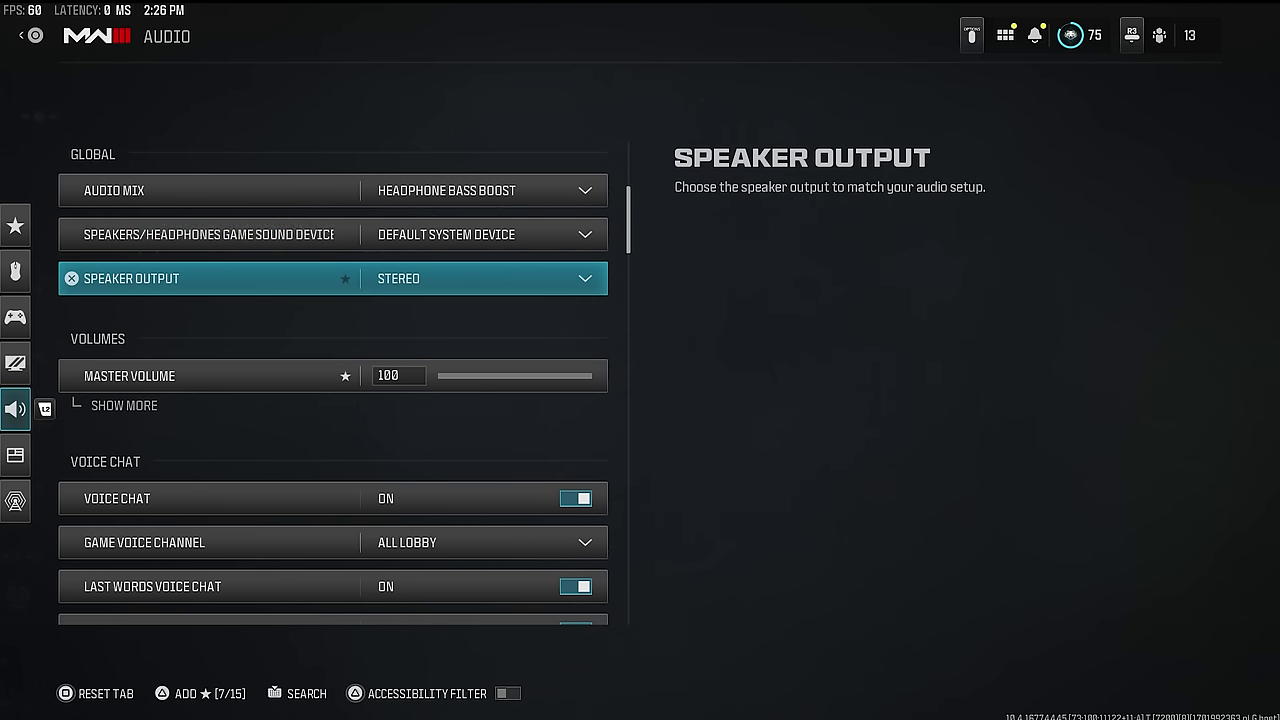
click(333, 376)
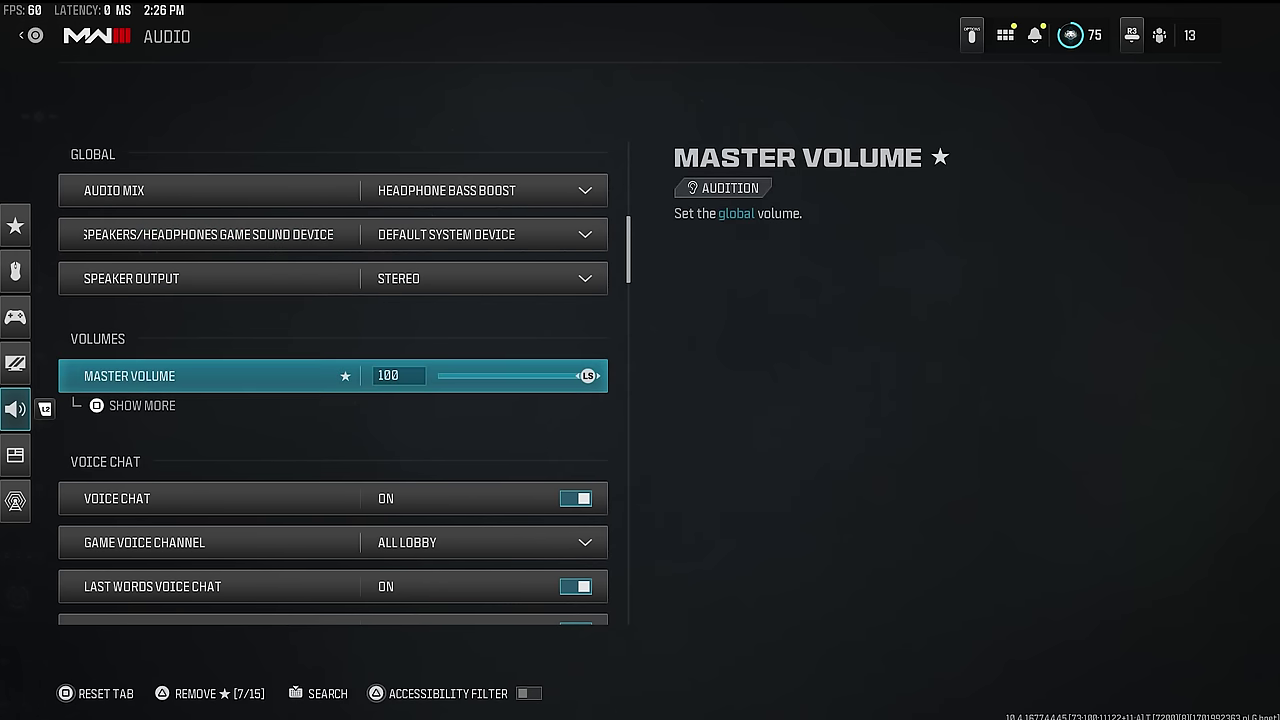
click(142, 405)
click(333, 390)
click(333, 430)
click(333, 390)
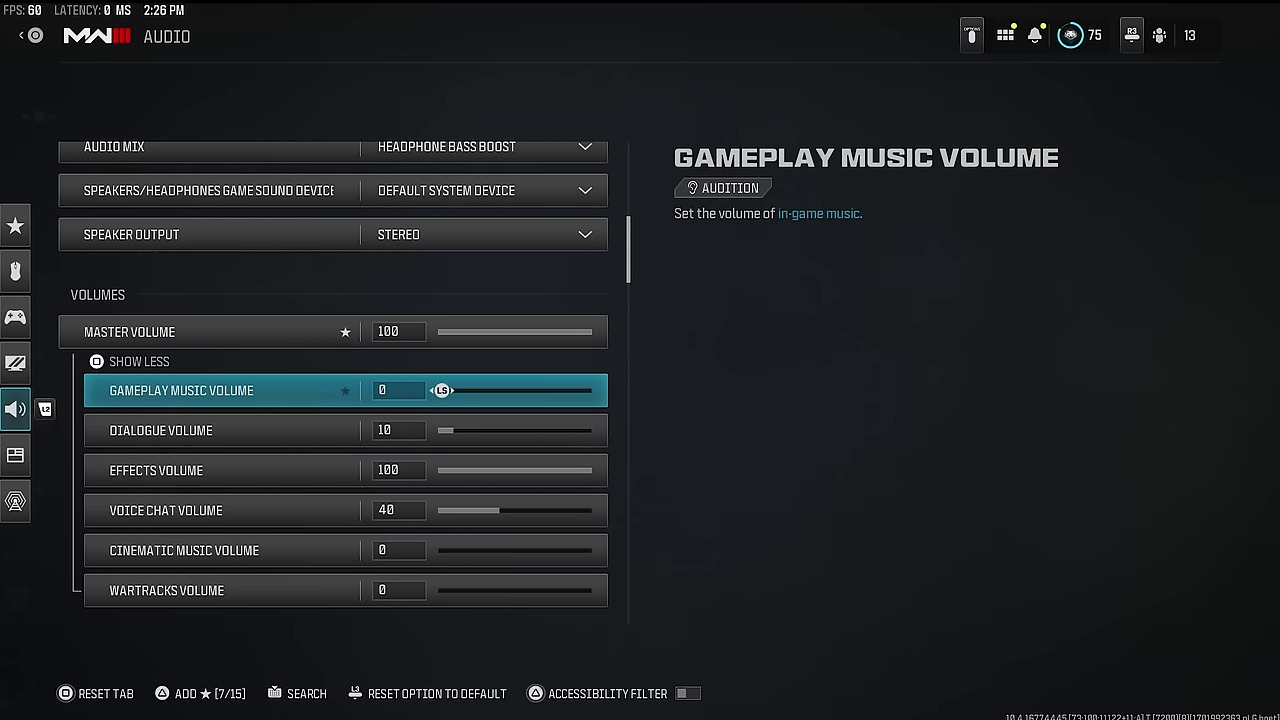
click(333, 430)
click(333, 470)
click(333, 550)
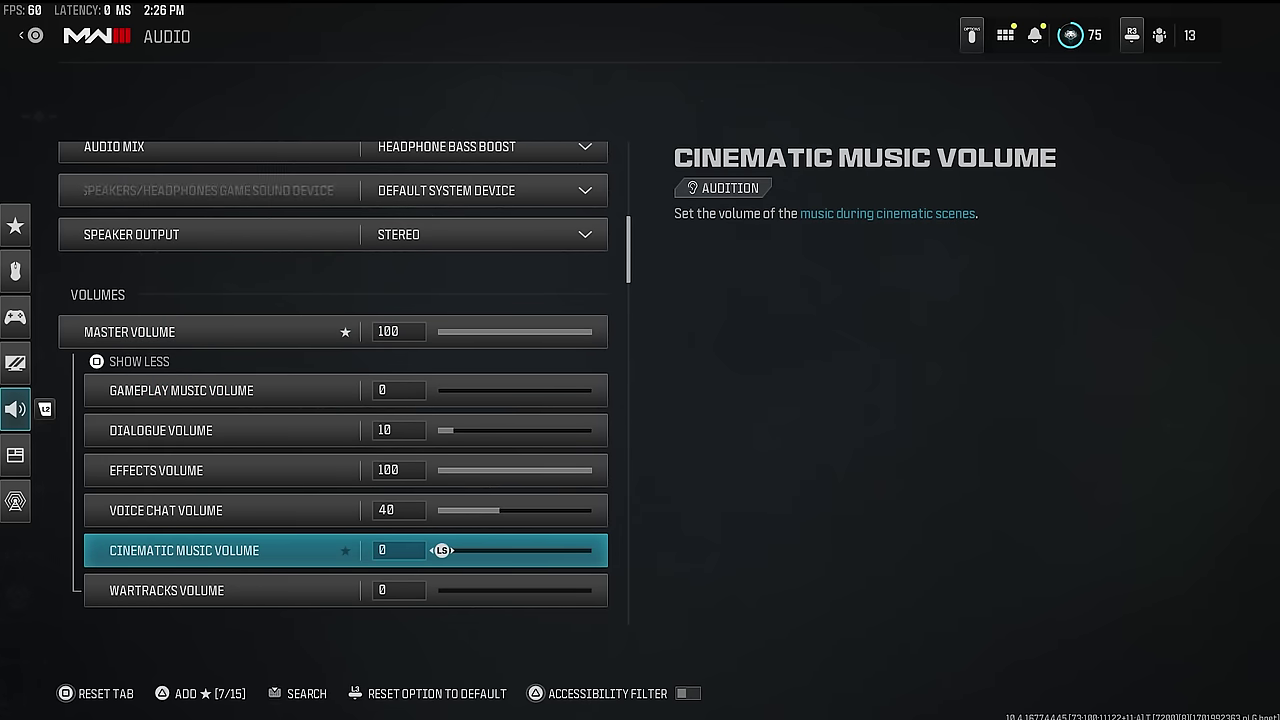
click(333, 590)
click(333, 550)
click(333, 510)
click(333, 470)
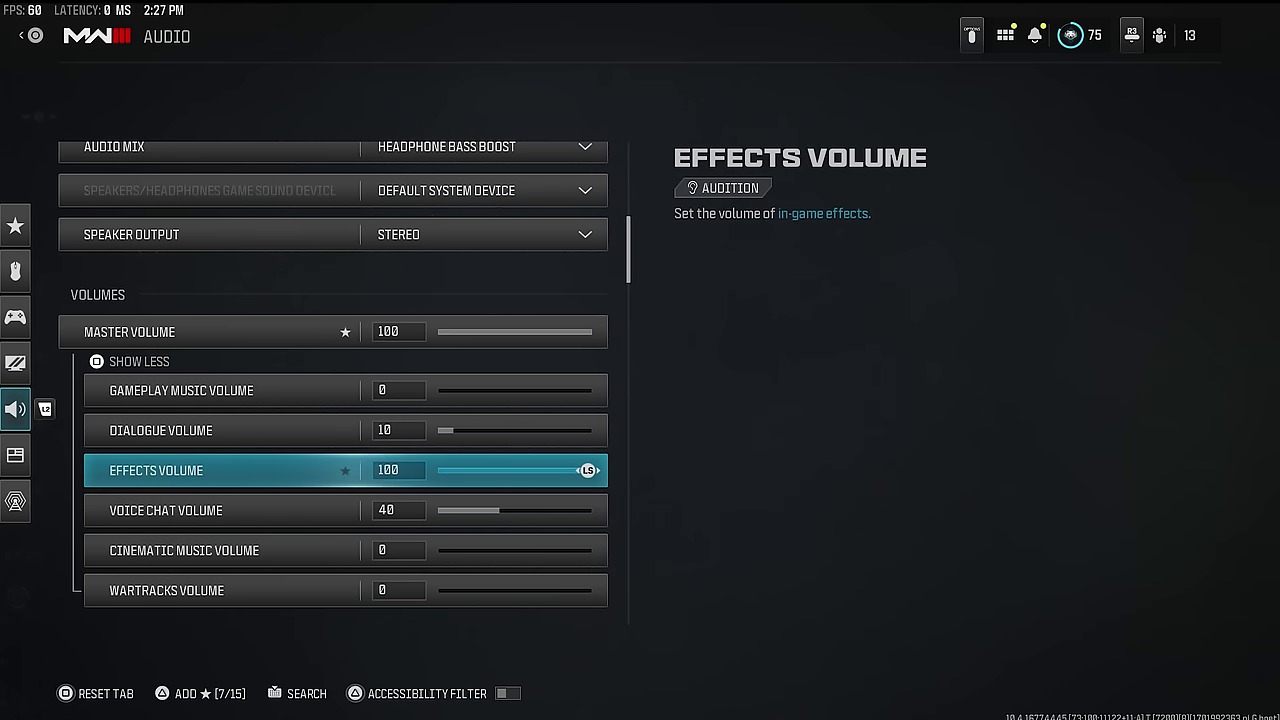
click(166, 510)
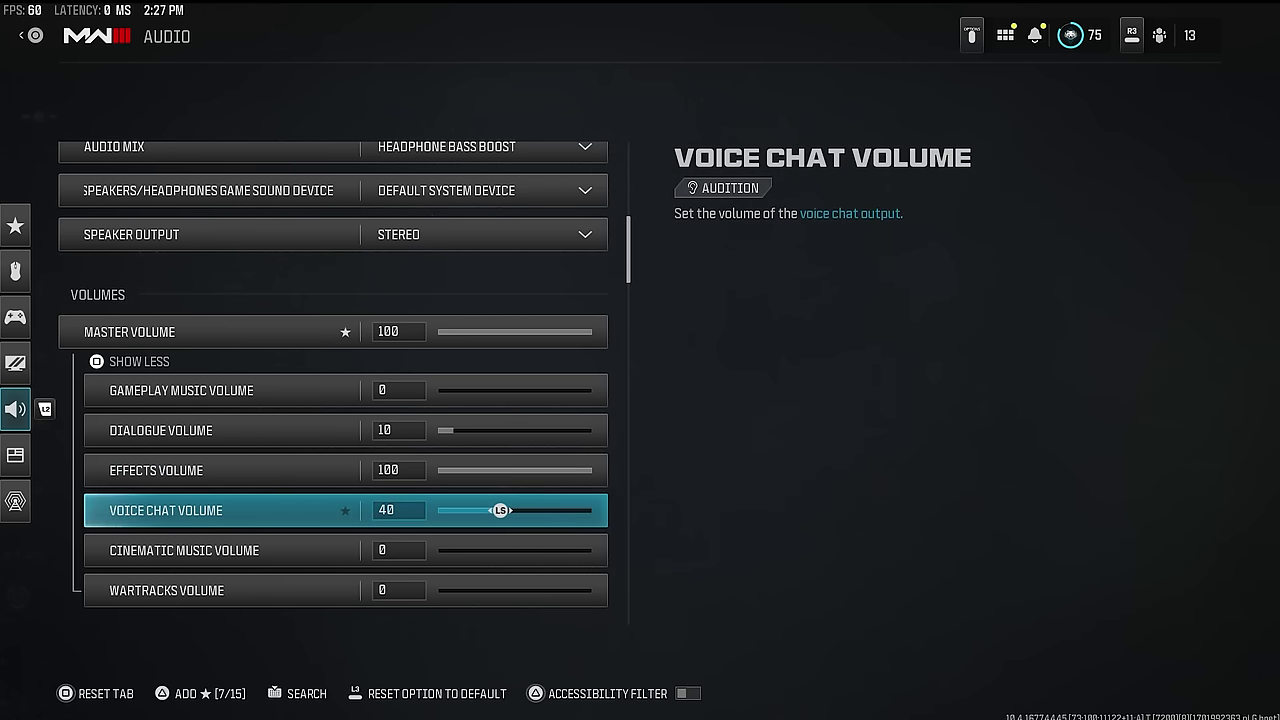
key(Up)
key(Up)
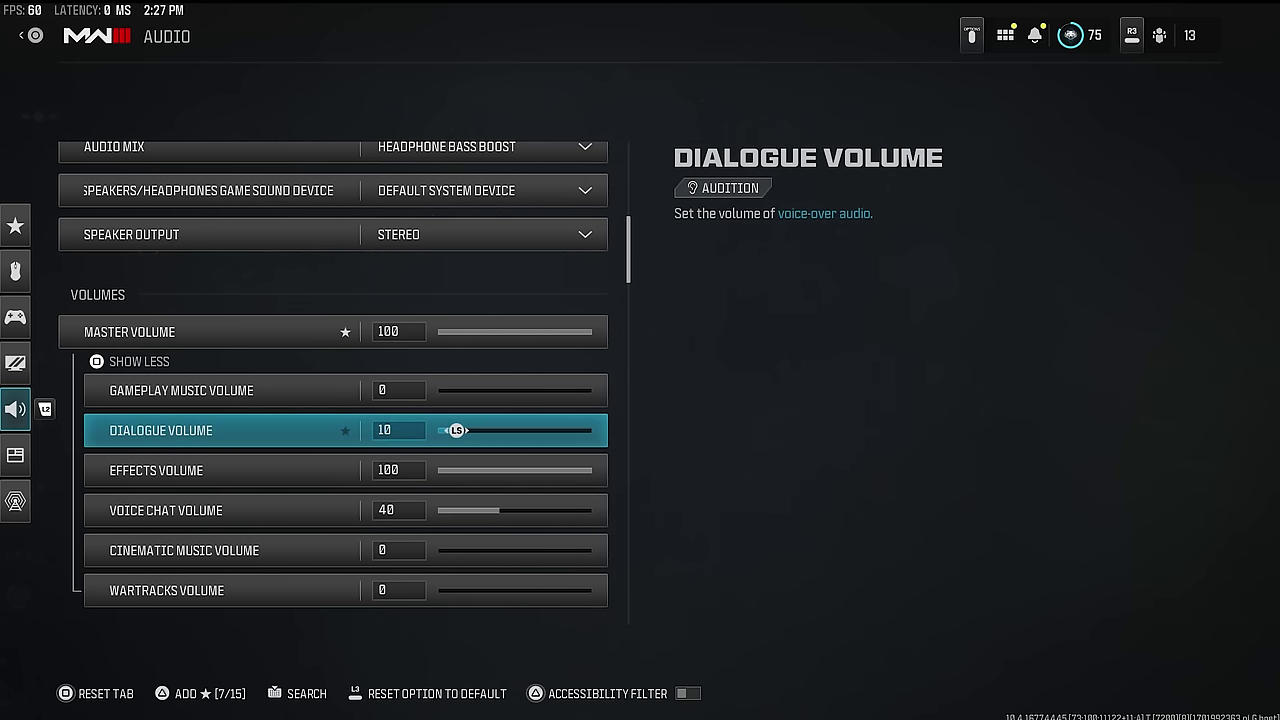
key(Up)
key(Up)
key(Down)
key(Down)
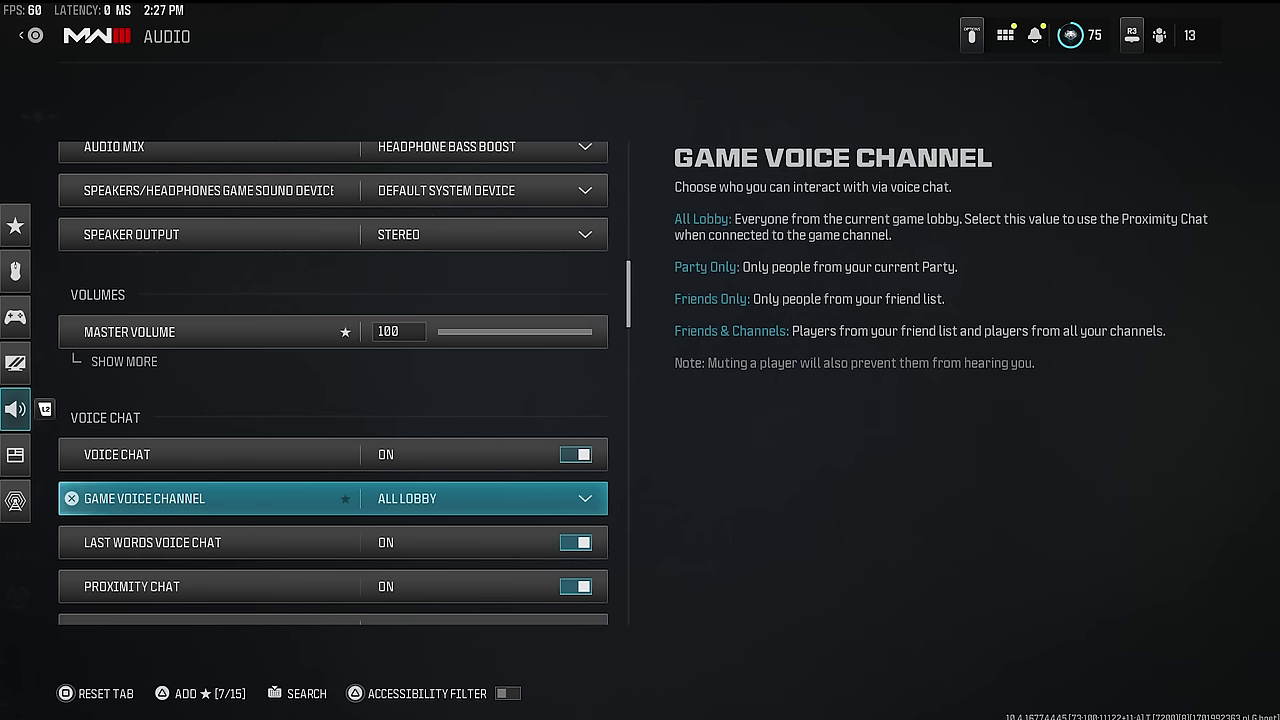
key(Down)
key(Down)
key(Up)
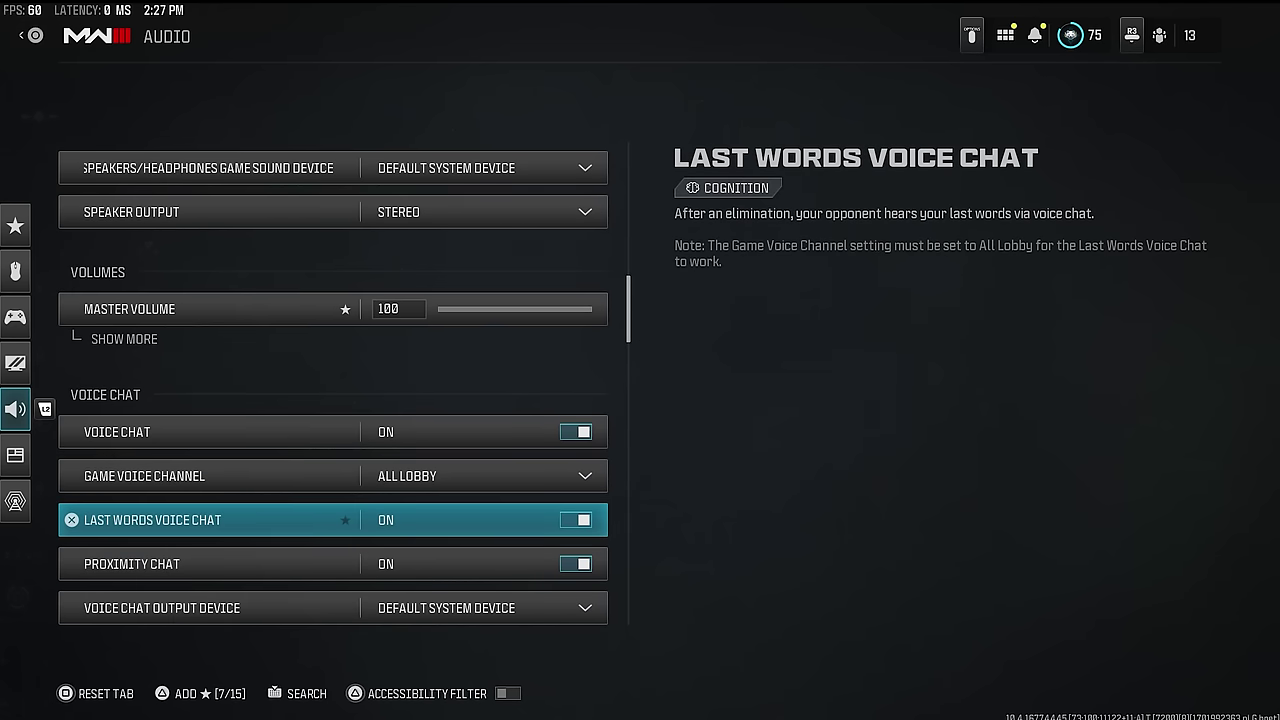
key(Down)
key(Down)
key(Down)
key(Down)
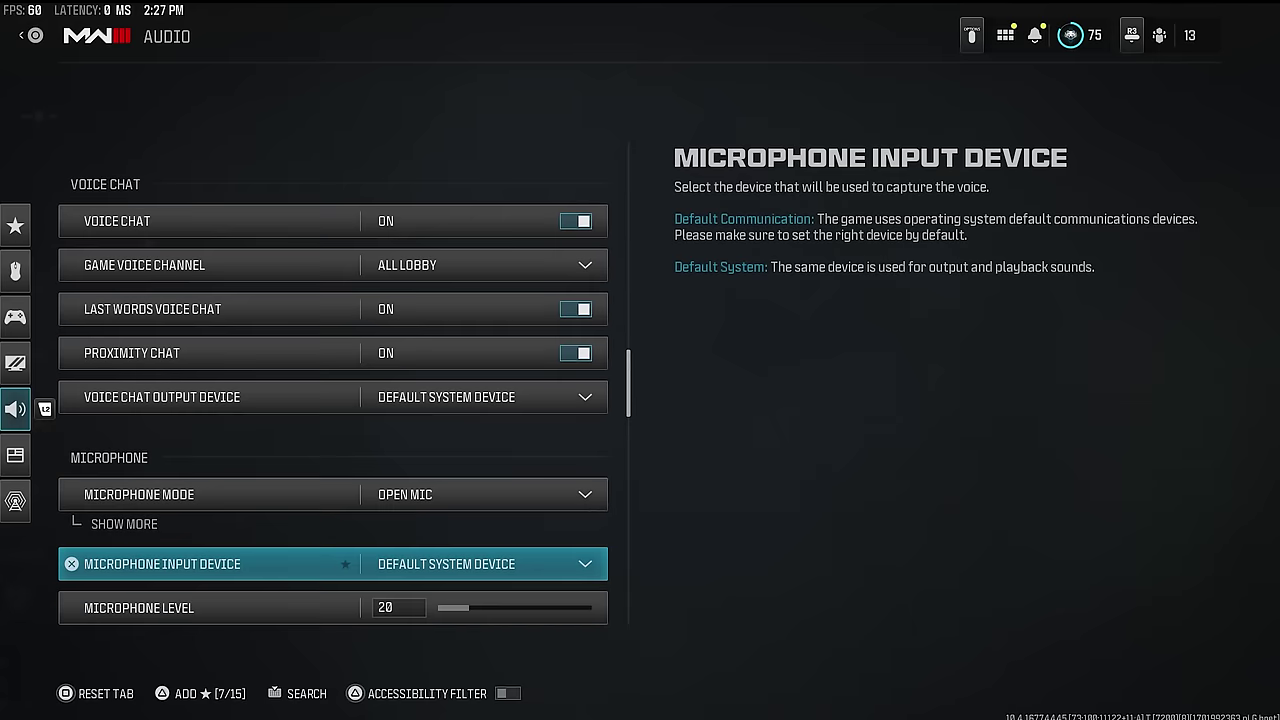
key(Up)
key(Down)
key(Down)
key(Down)
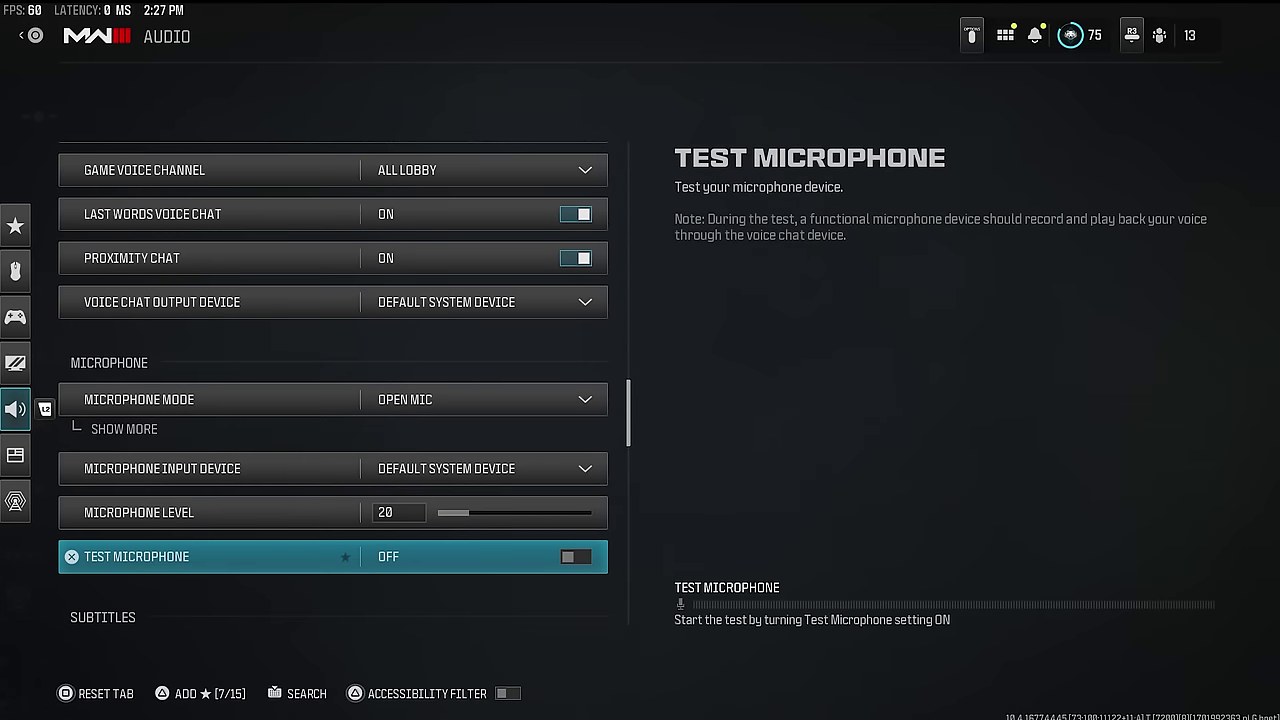
key(Down)
key(Up)
key(Up)
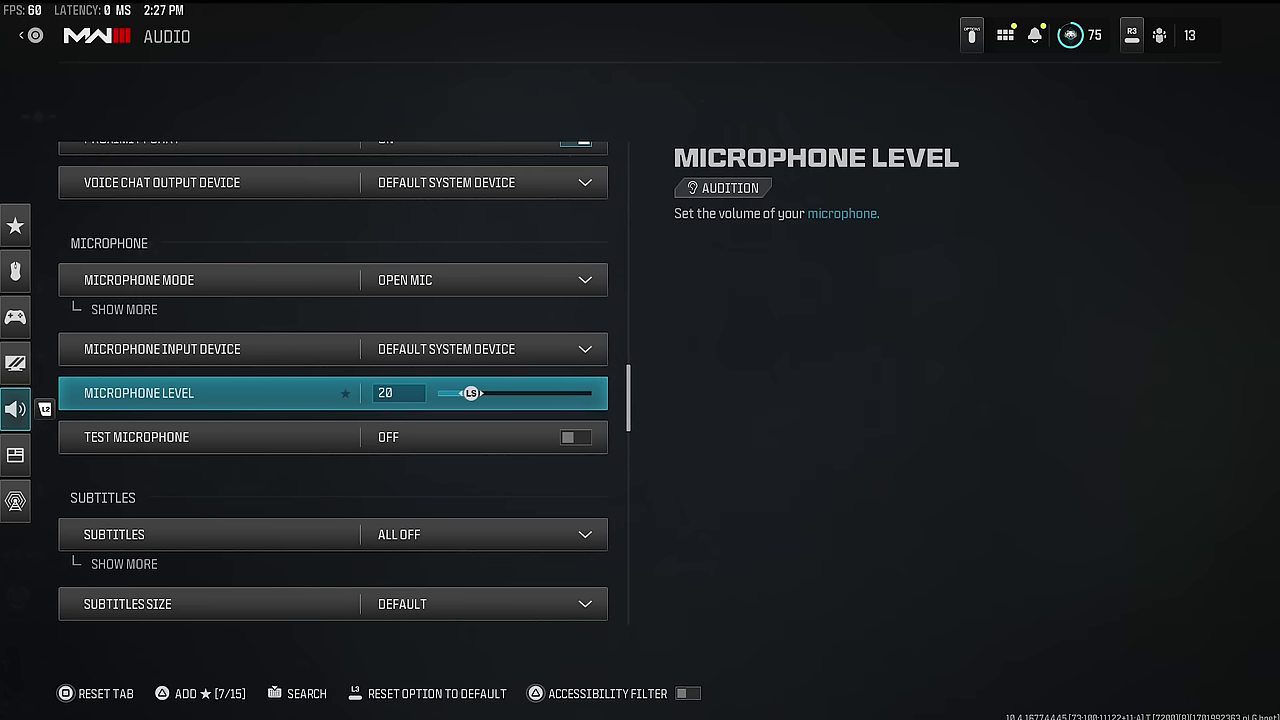
key(Down)
key(Down)
key(Down)
key(Down)
key(Down)
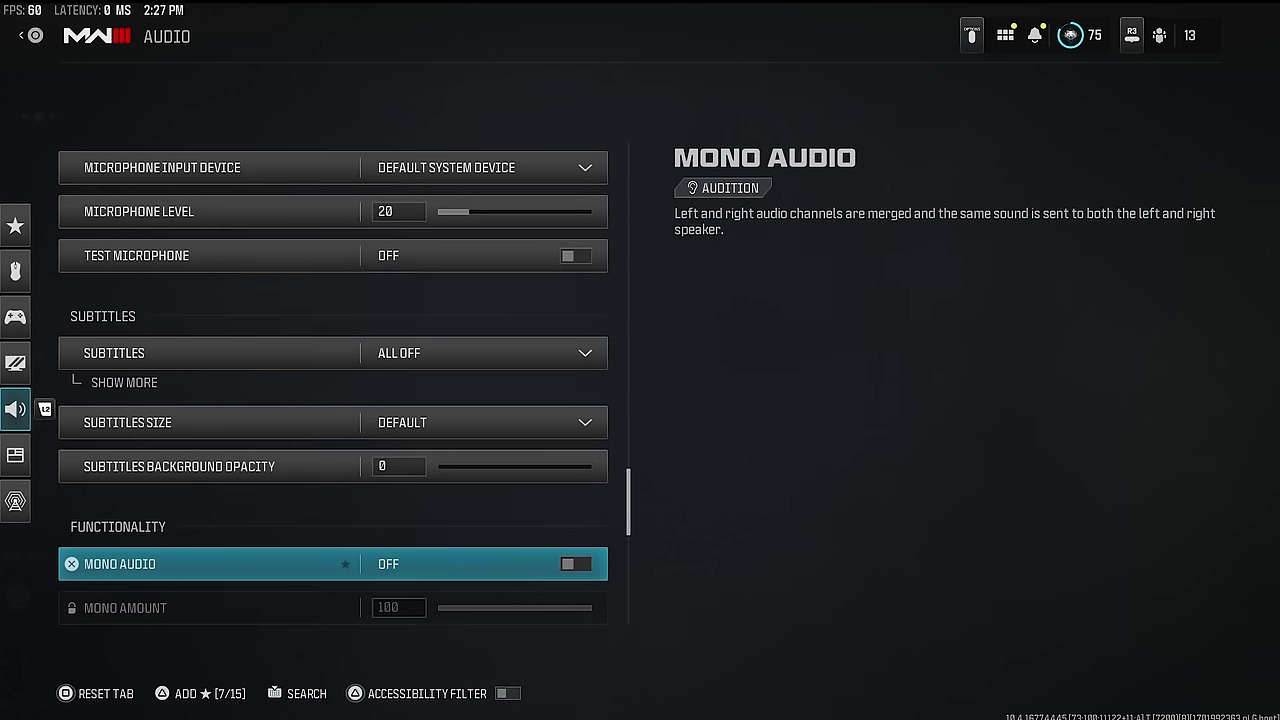
- Review the subtitle, mono audio, reduce tinnitus, Juggernaut music and war tracks settings
key(Up)
key(Up)
key(Up)
key(Down)
key(Down)
key(Down)
key(Down)
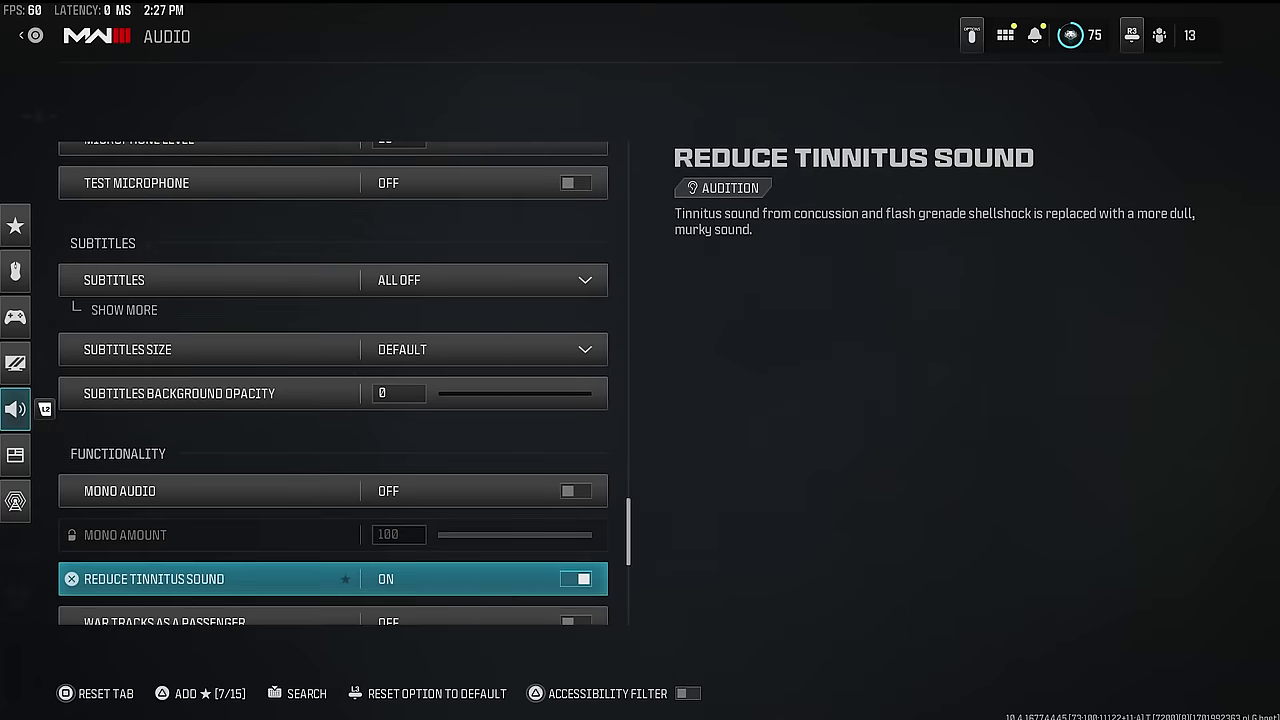
key(Up)
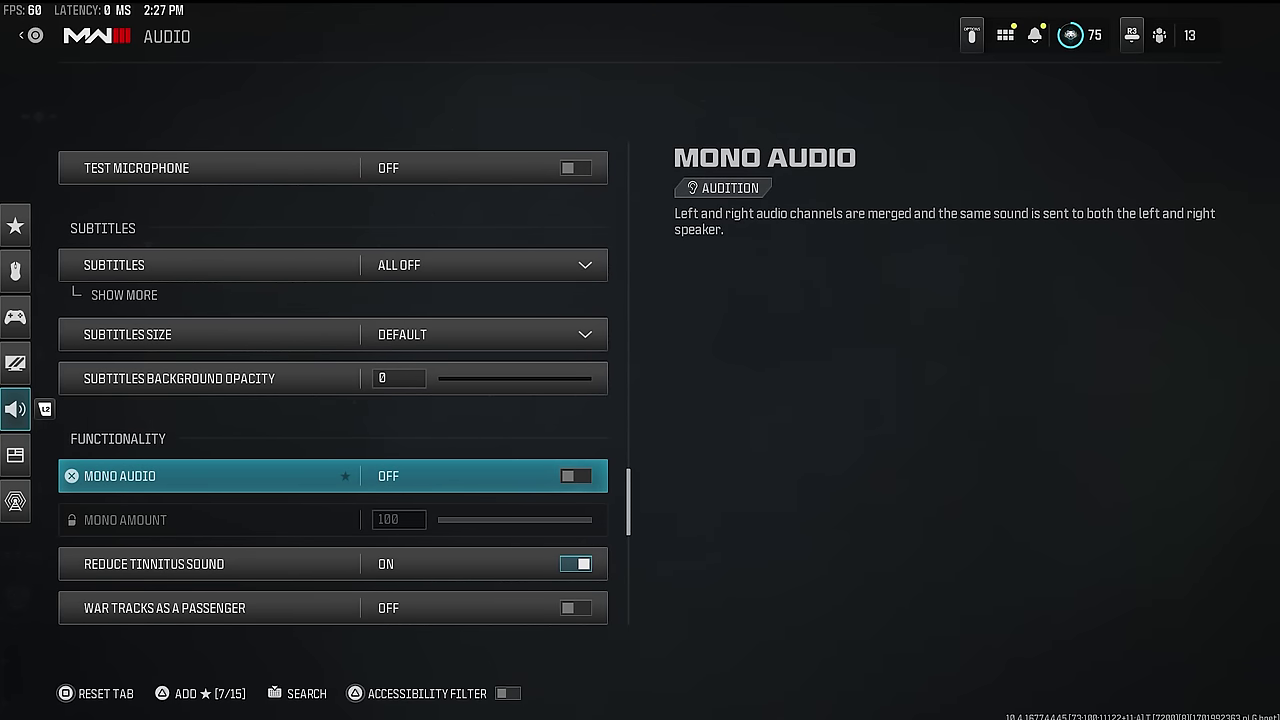
key(Down)
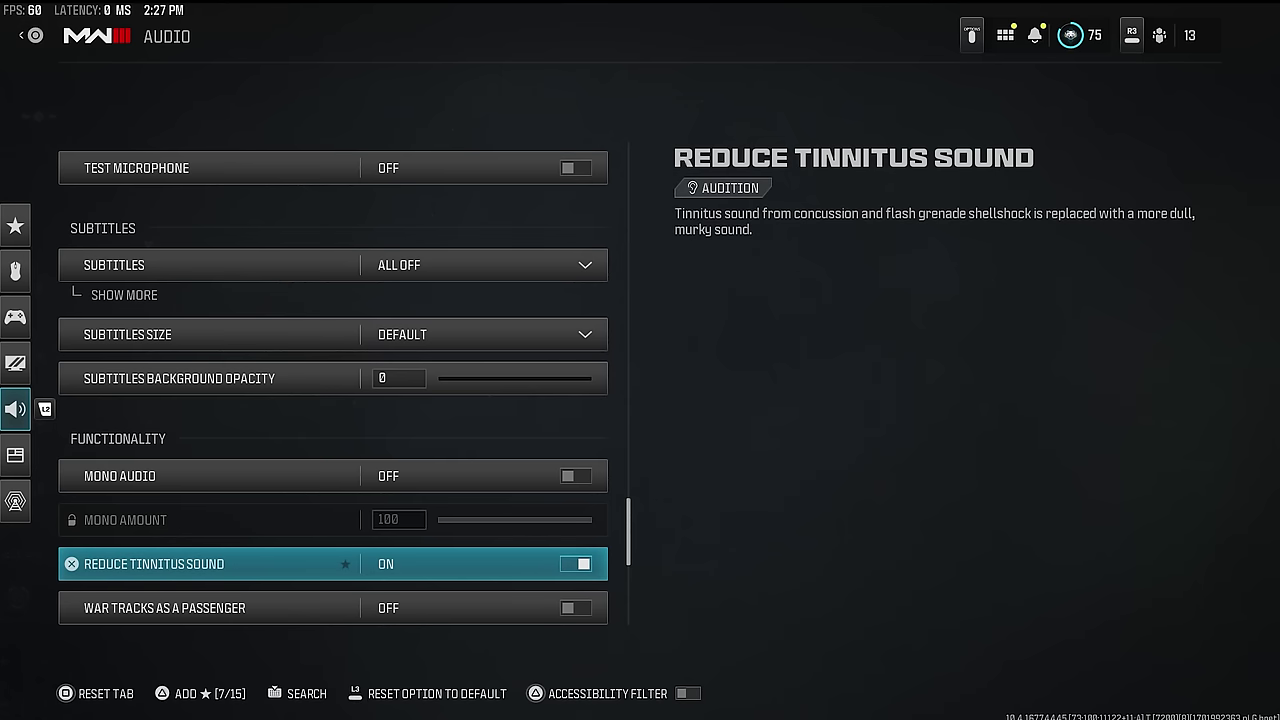
key(Down)
key(Down)
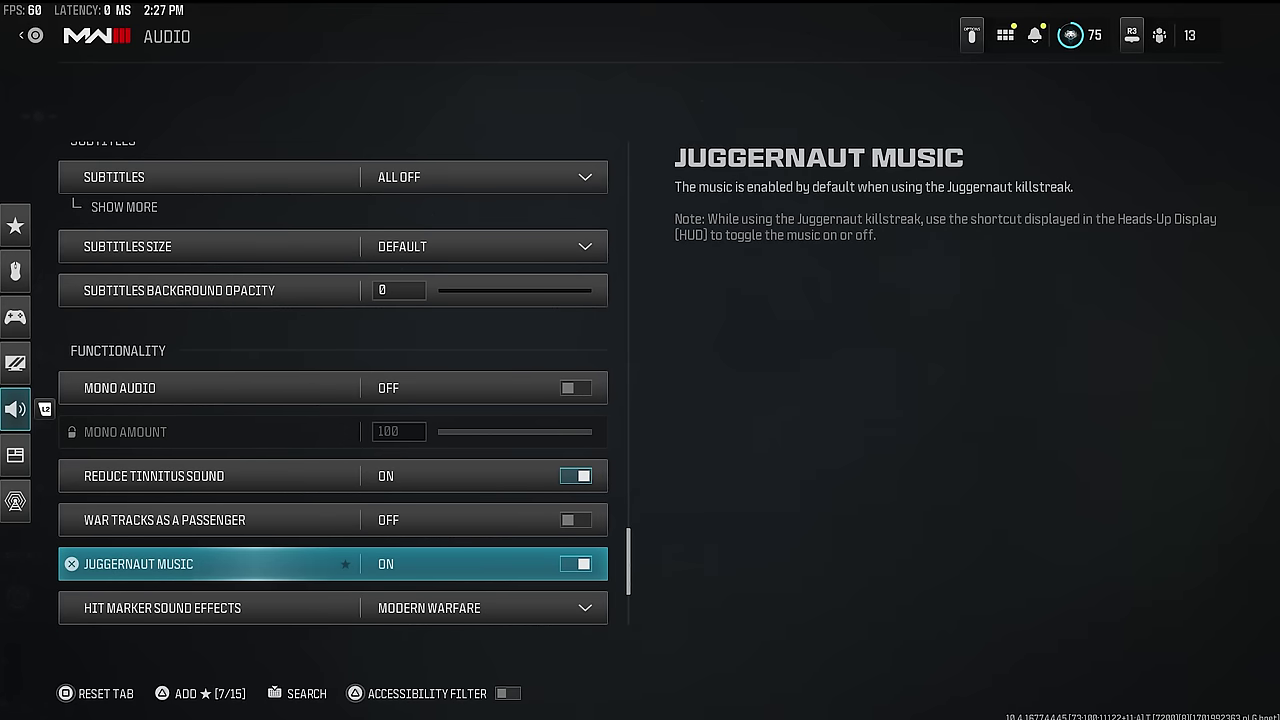
key(Up)
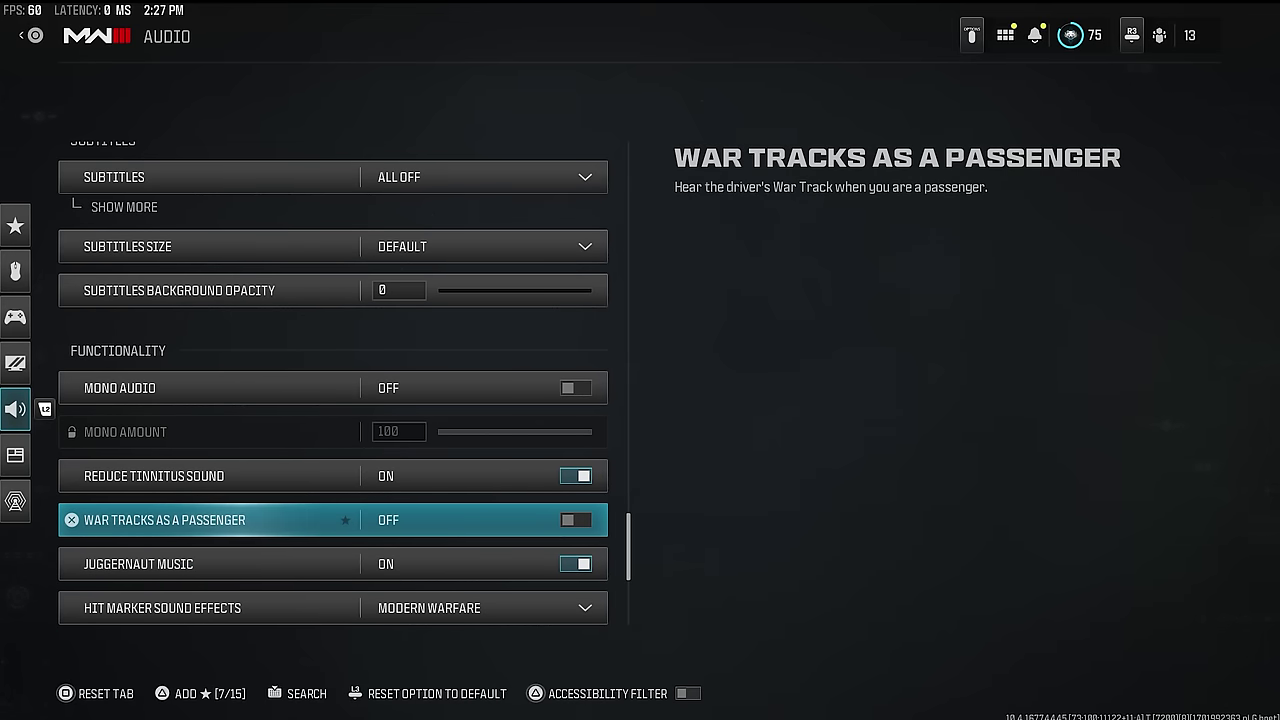
- Set Hit Marker Sound Effects to Classic and leave the audio settings
key(Down)
key(Down)
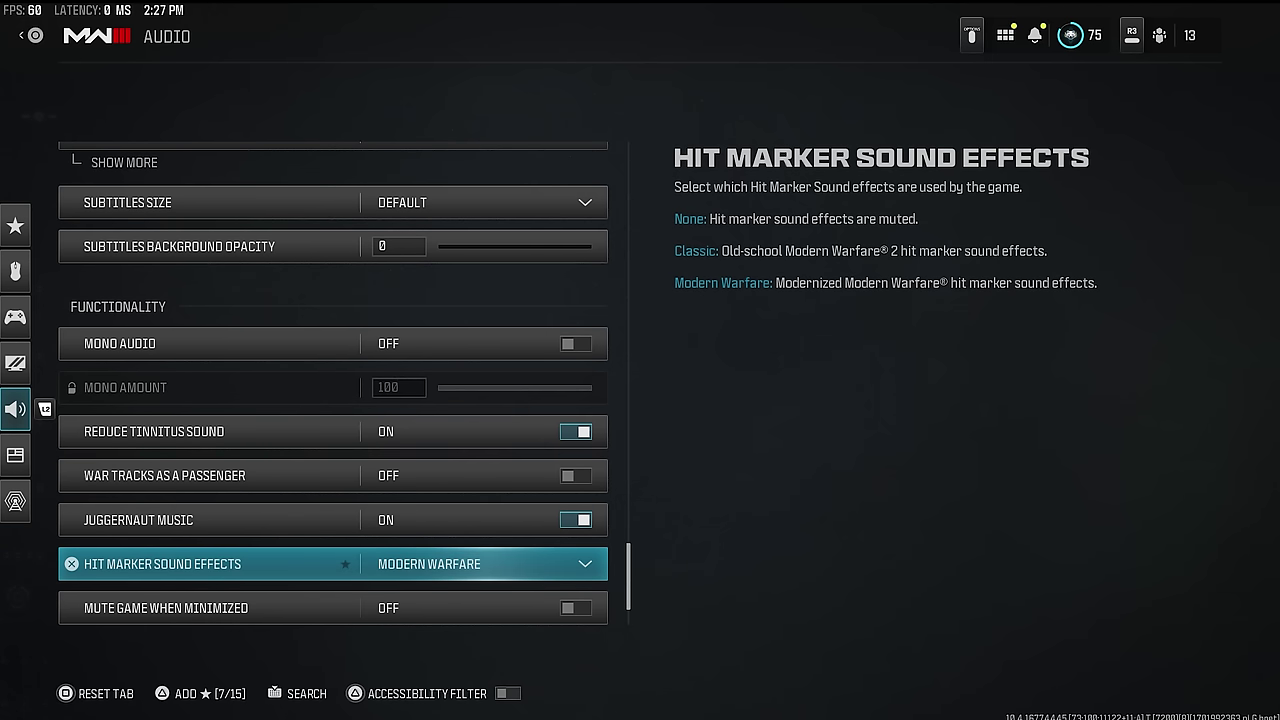
key(Return)
key(Up)
key(Return)
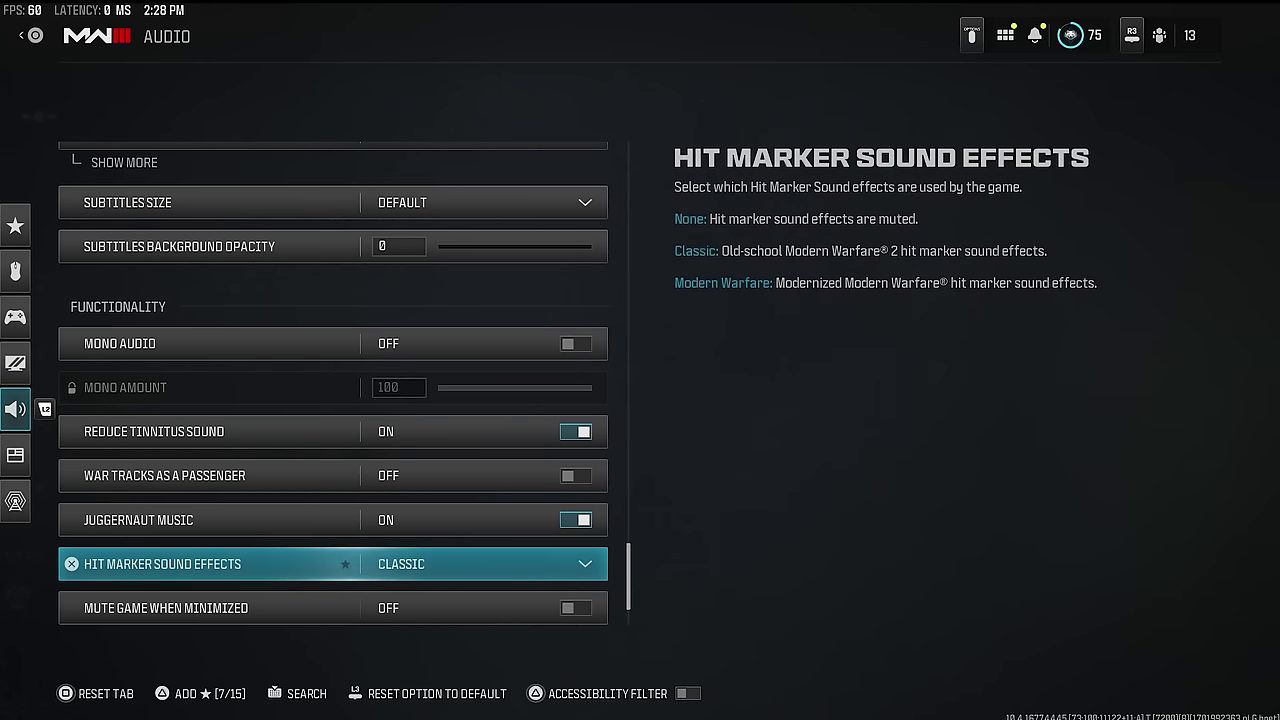
key(Down)
key(Down)
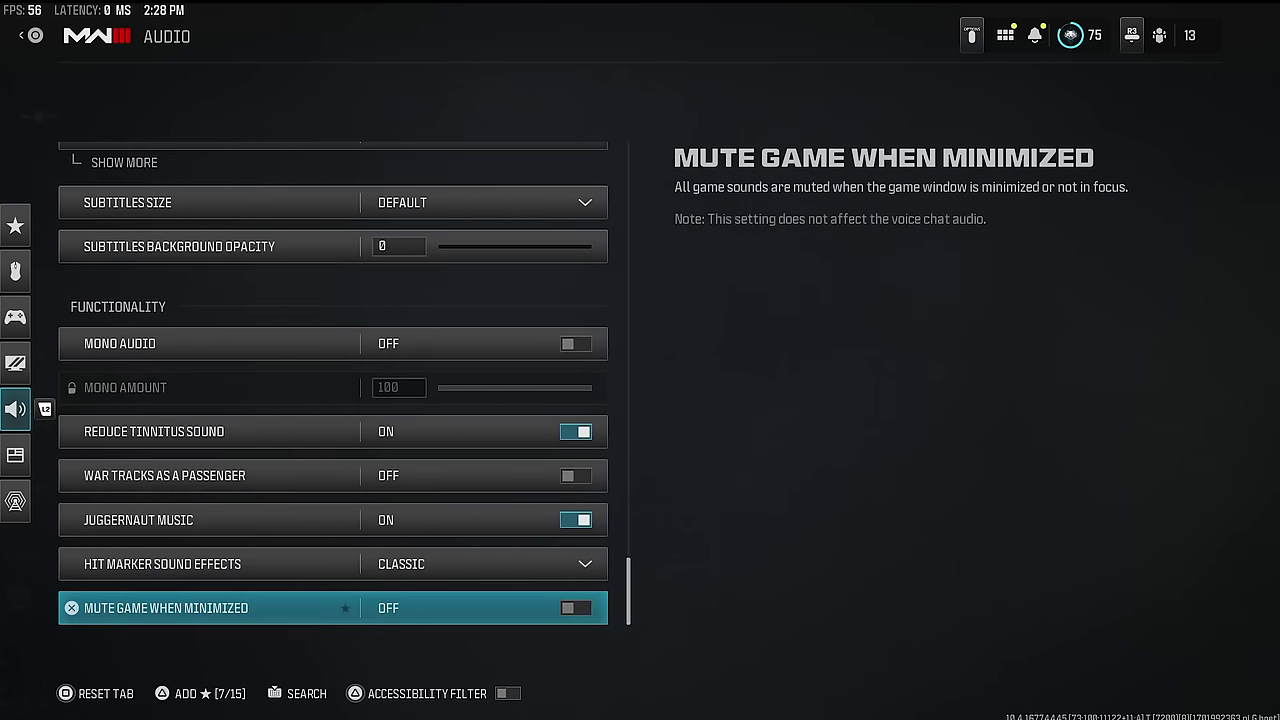
key(Escape)
key(Down)
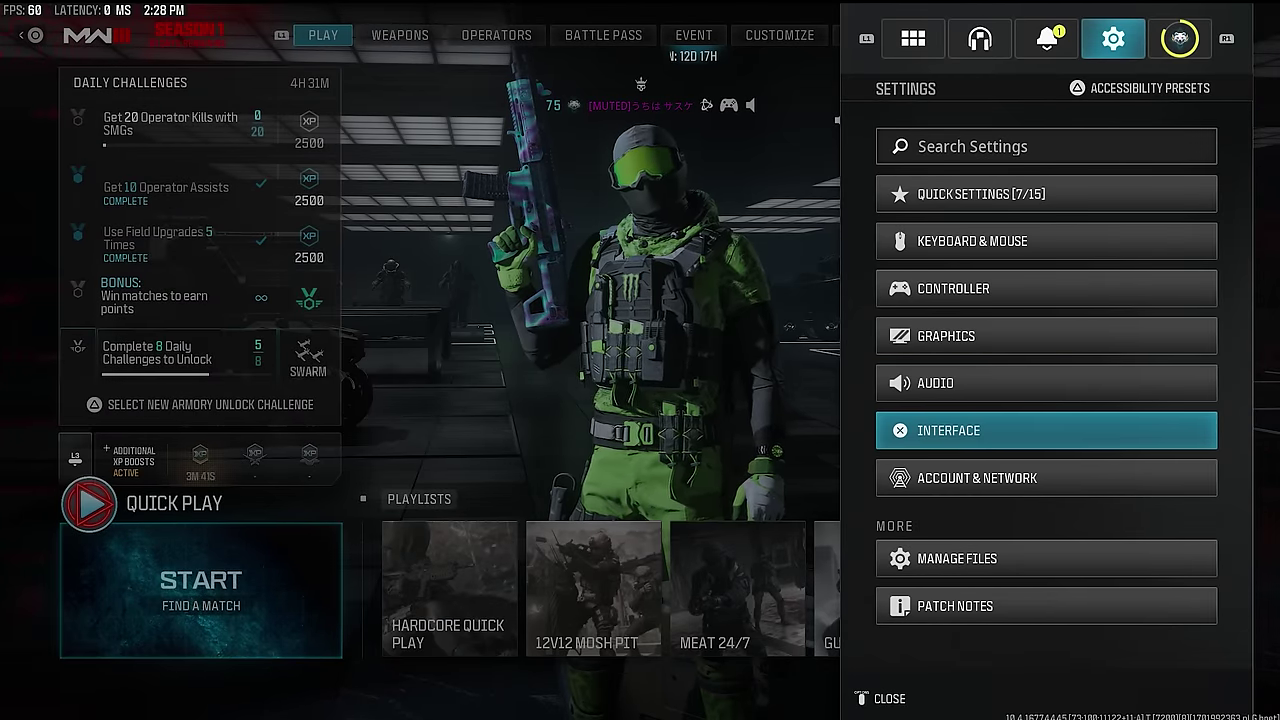
- Open Interface settings and go into Color Customization
key(Return)
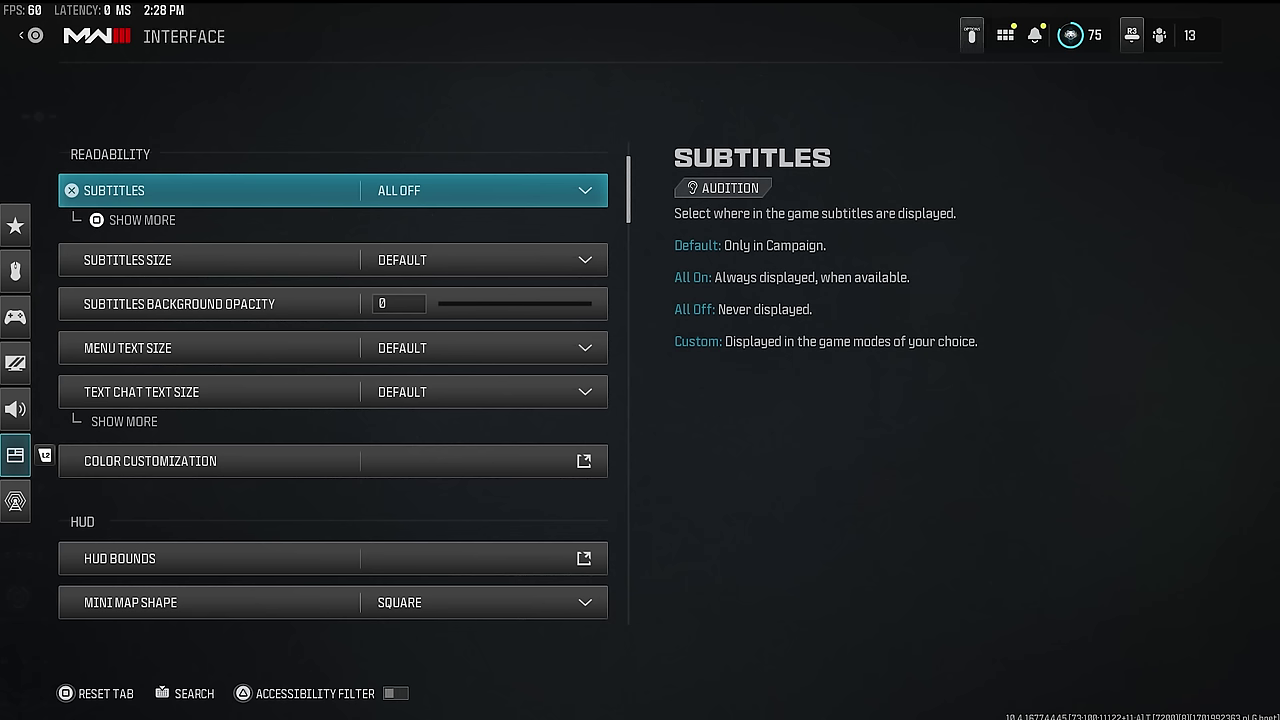
key(Down)
key(Down)
key(Down)
key(Down)
key(Down)
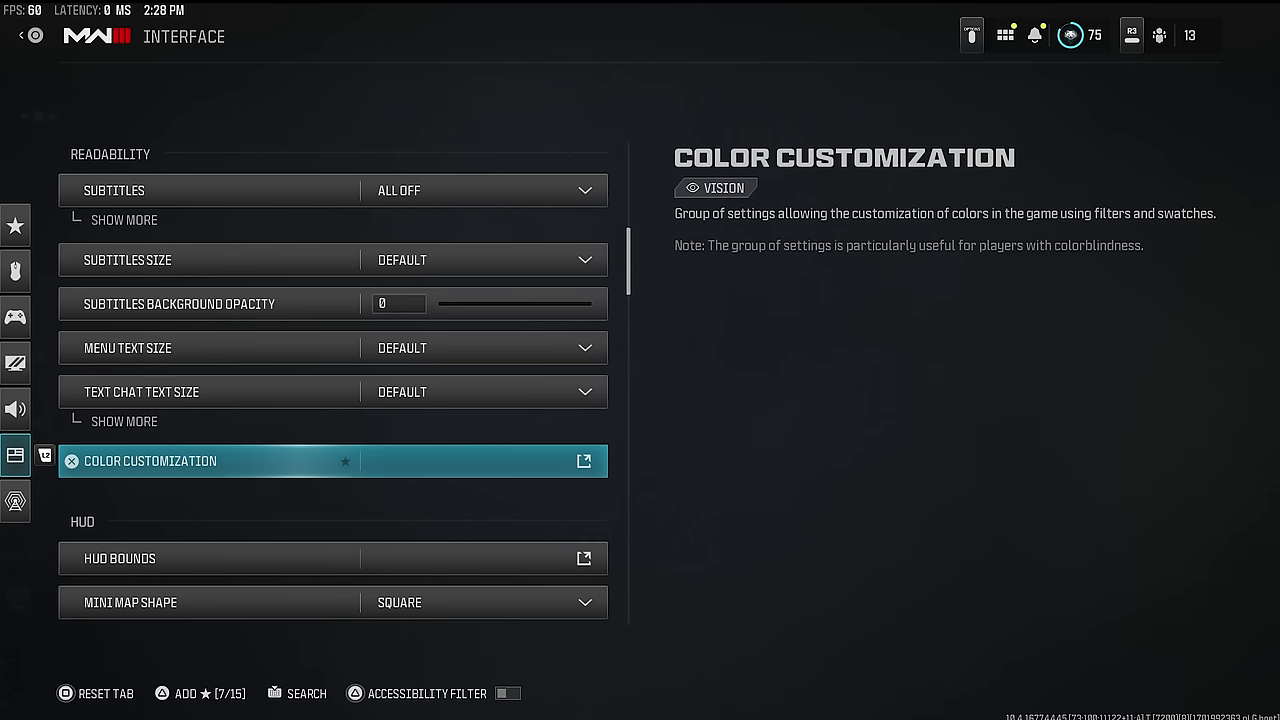
key(Return)
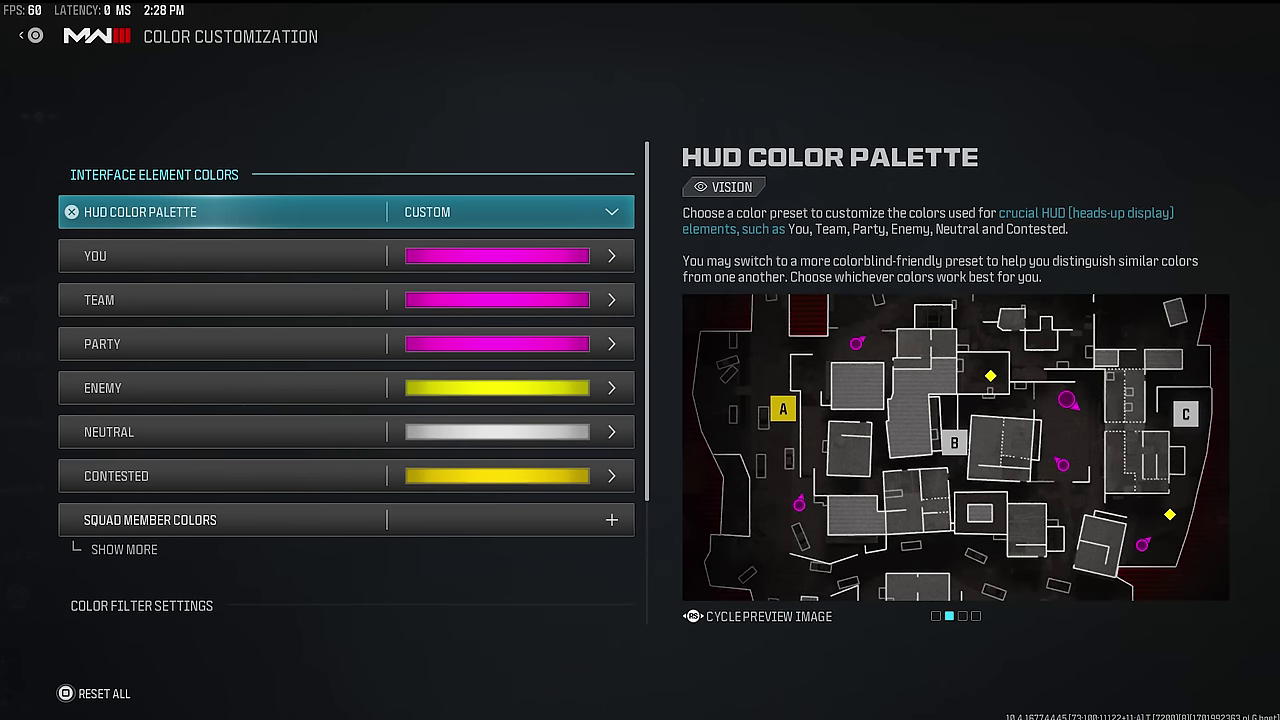
- Review the self, team, party and enemy HUD color settings
key(Down)
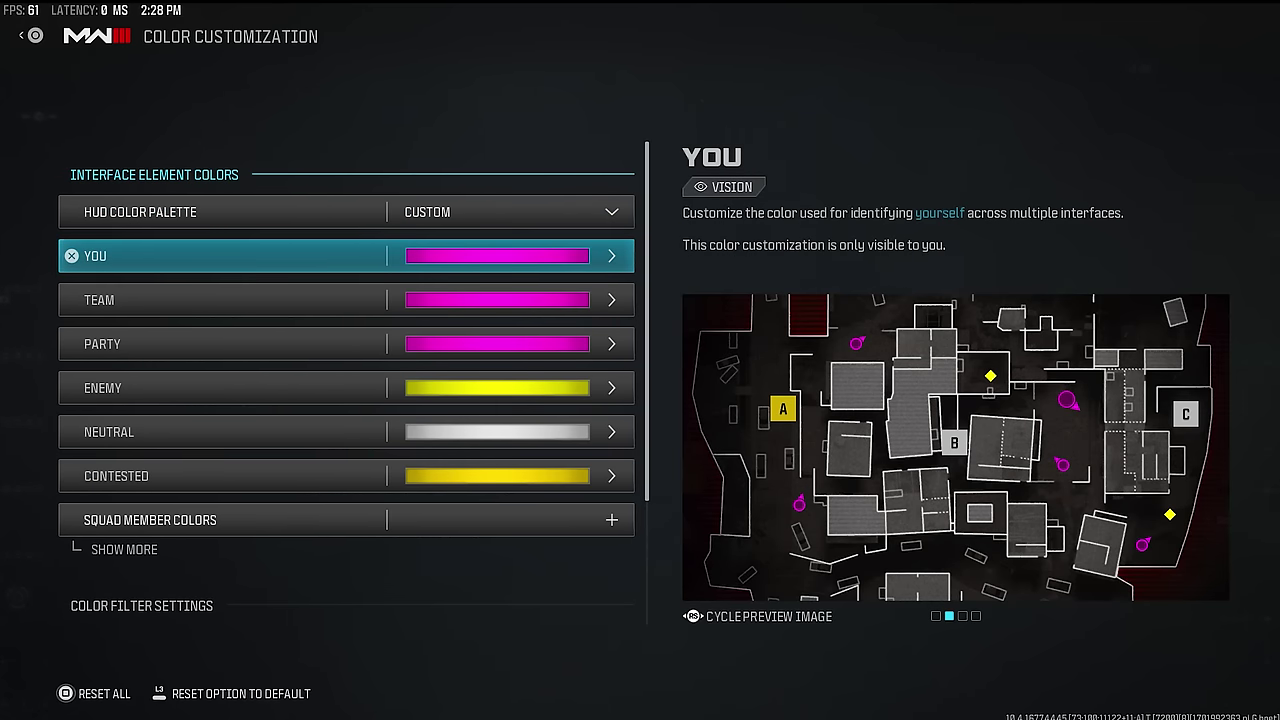
key(Down)
key(Down)
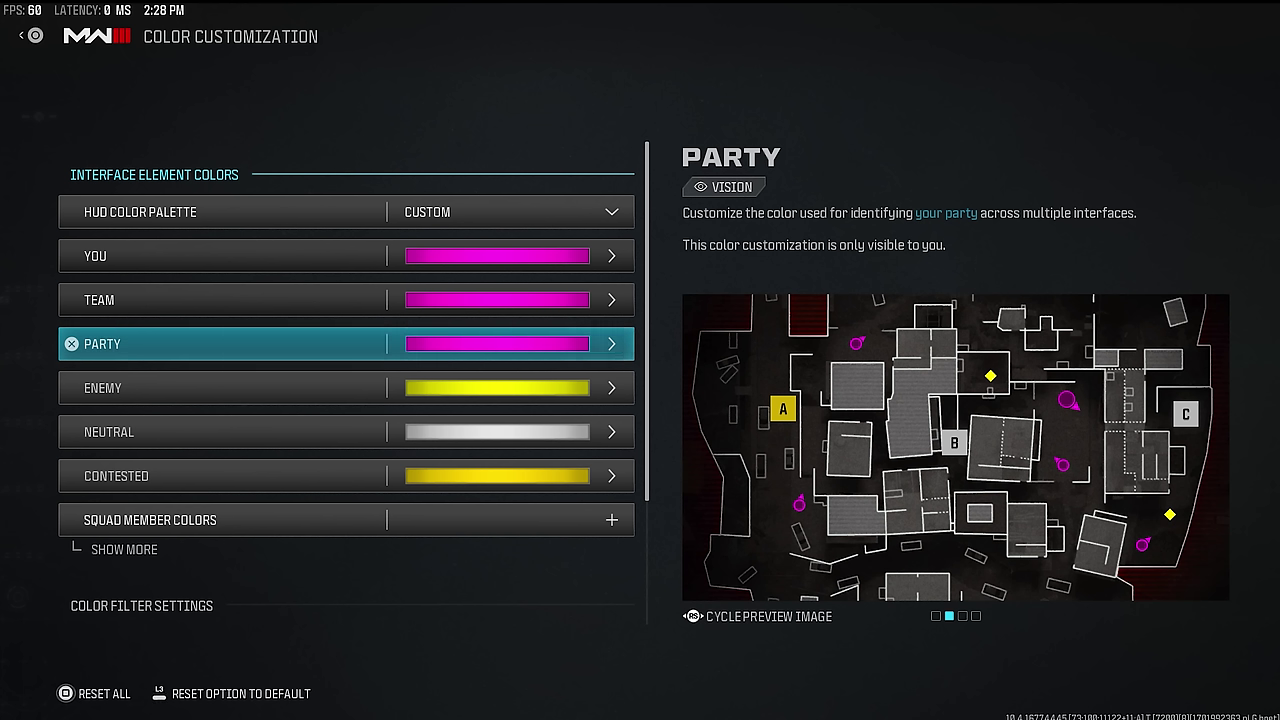
click(346, 388)
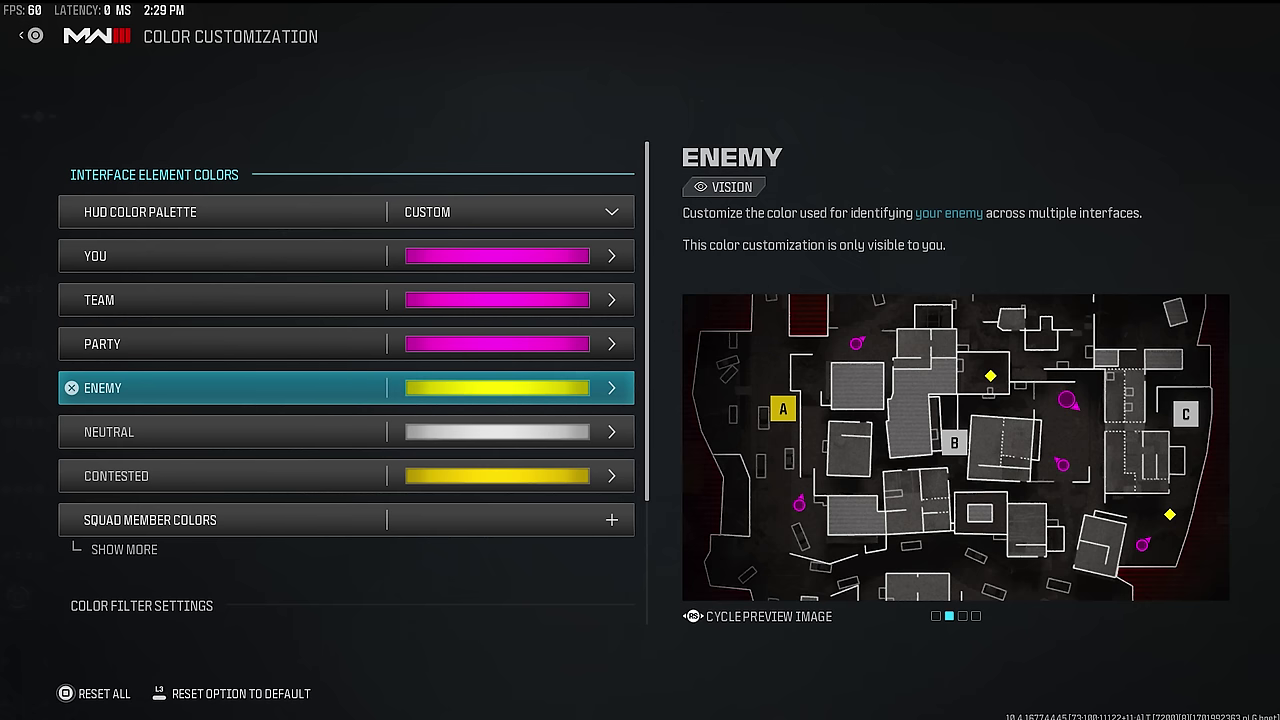
- Keep Filter 2's Color Filter Target on Both
key(Down)
key(Down)
key(Down)
key(Down)
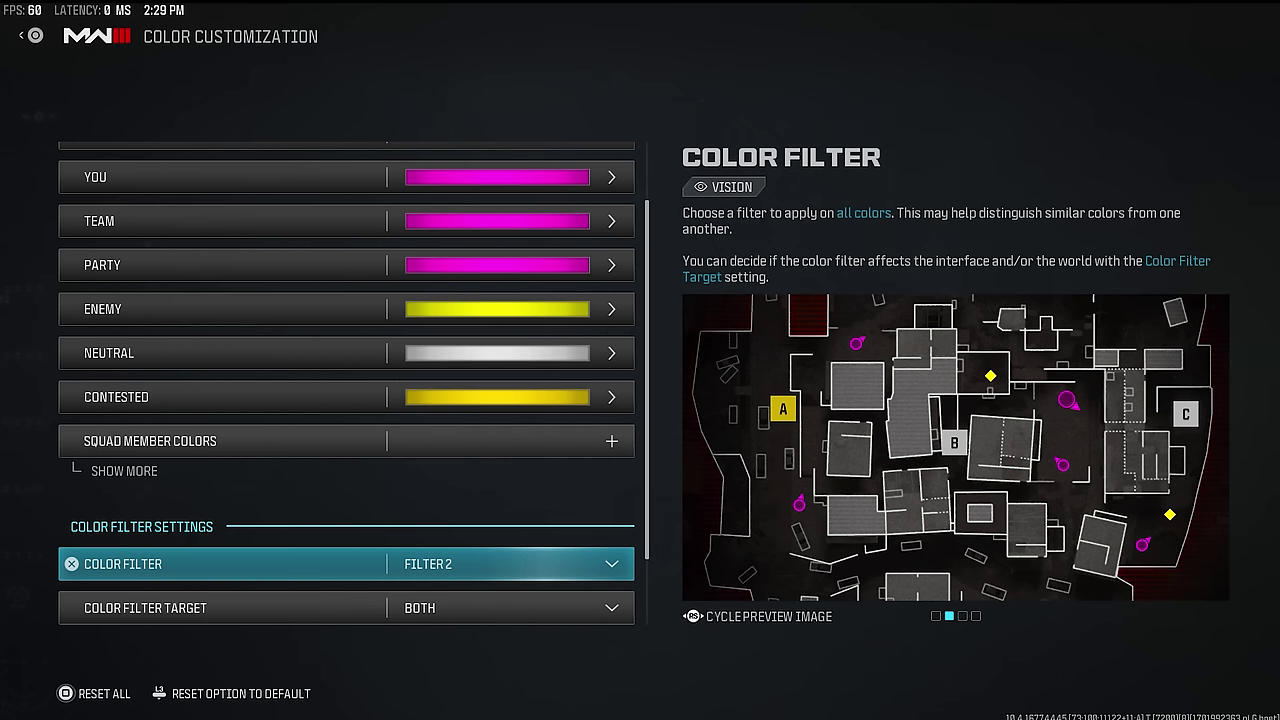
key(Down)
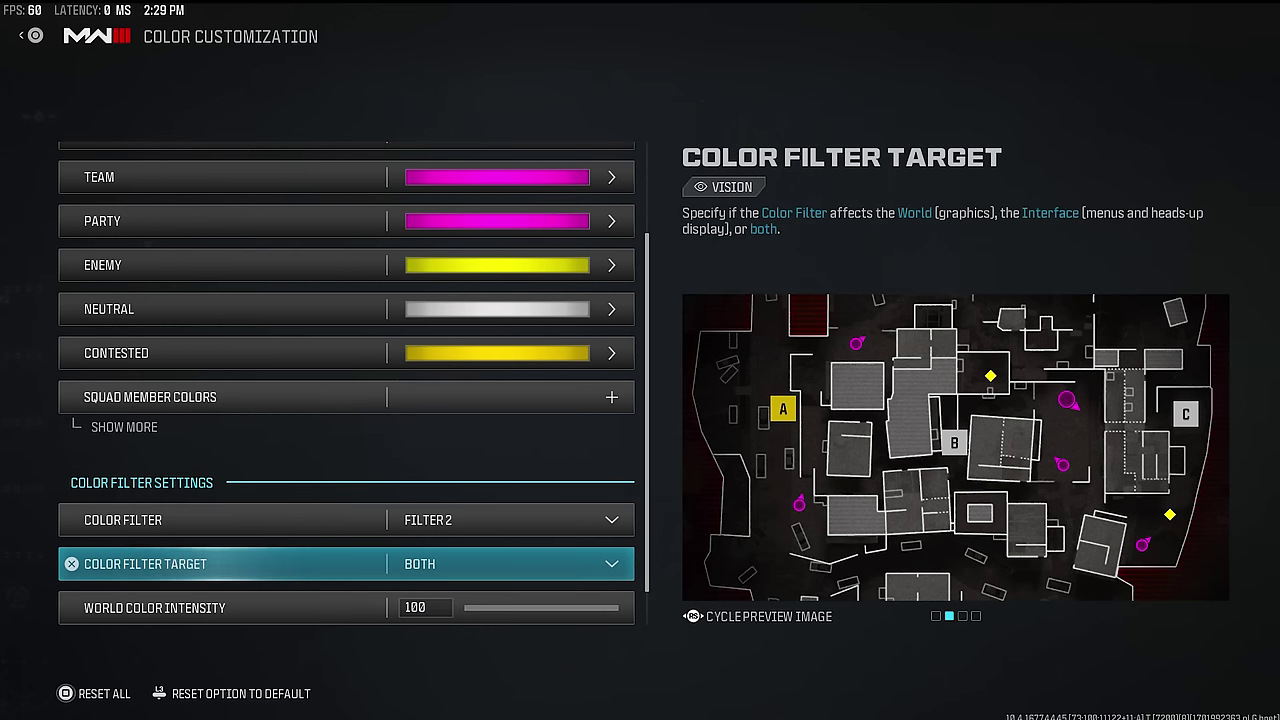
key(Return)
key(Up)
key(Up)
key(Down)
key(Down)
key(Return)
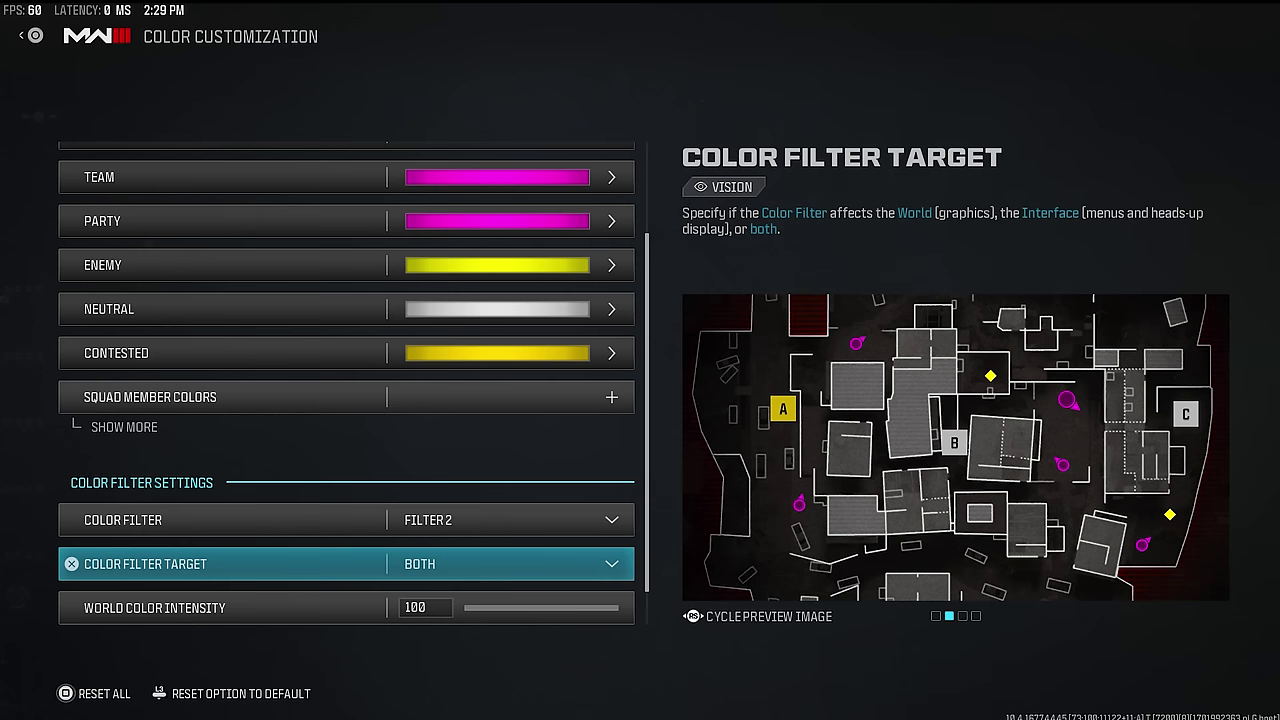
key(Down)
key(Down)
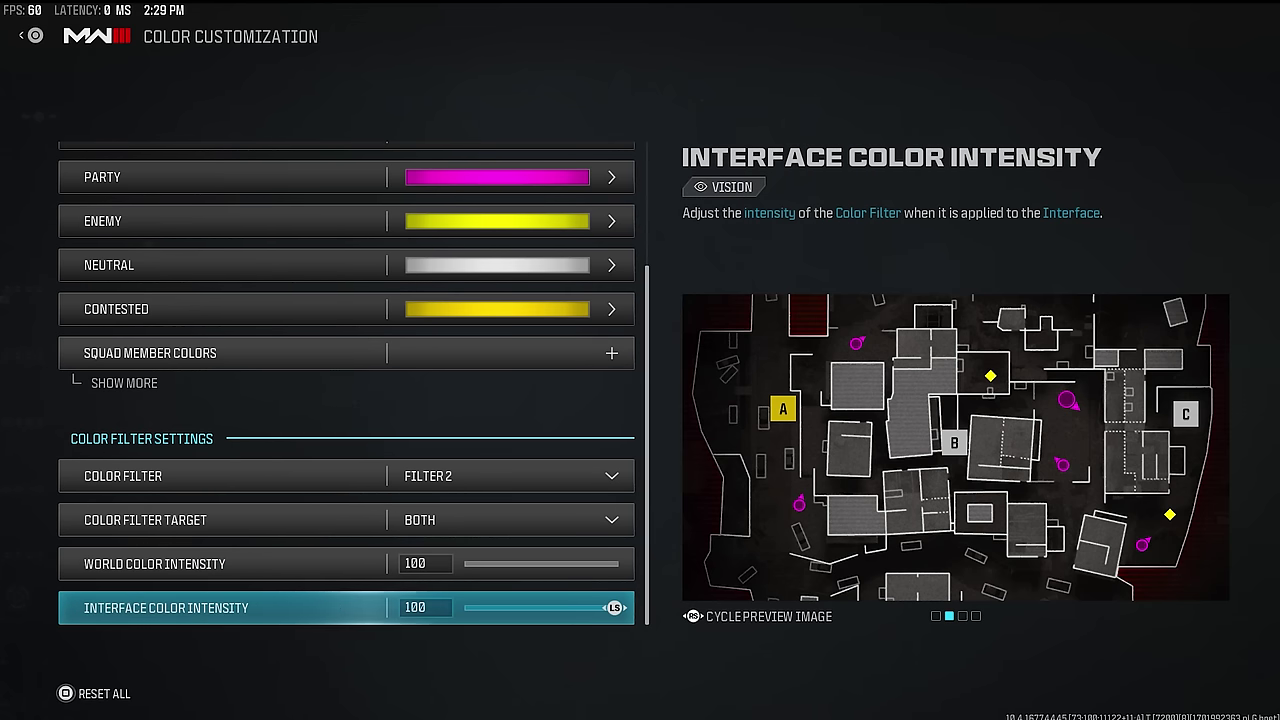
key(Escape)
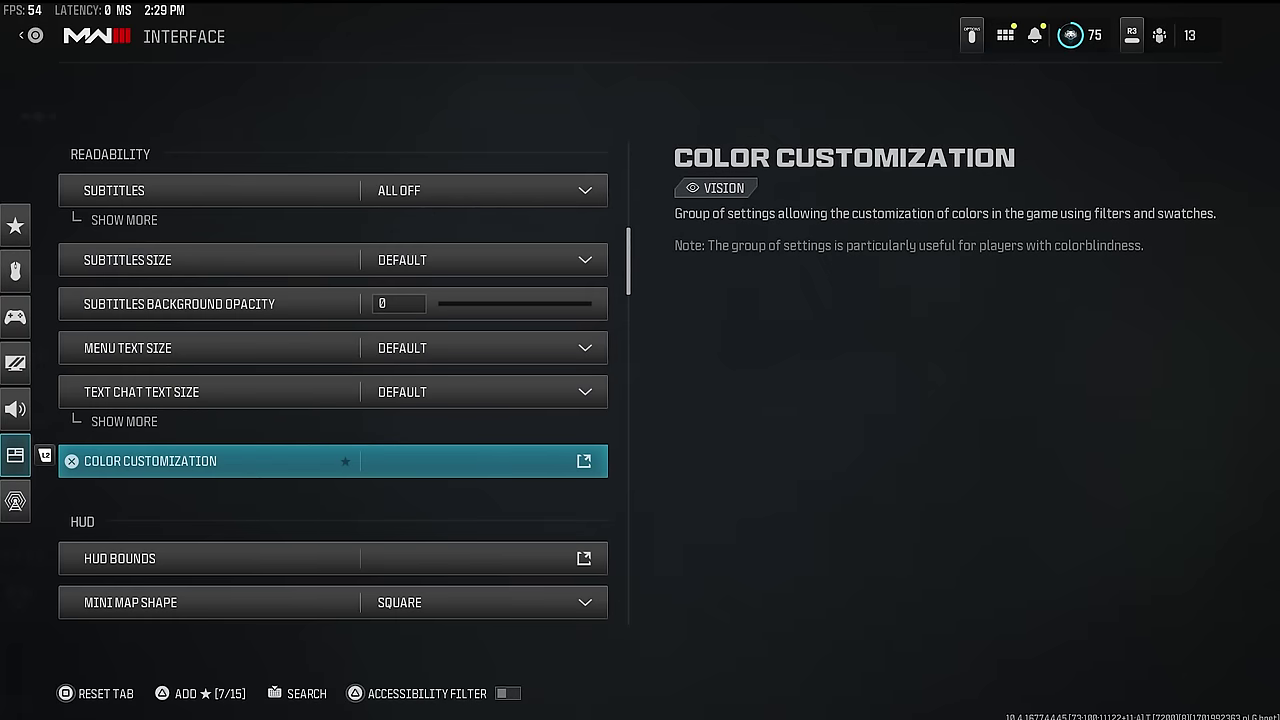
click(333, 558)
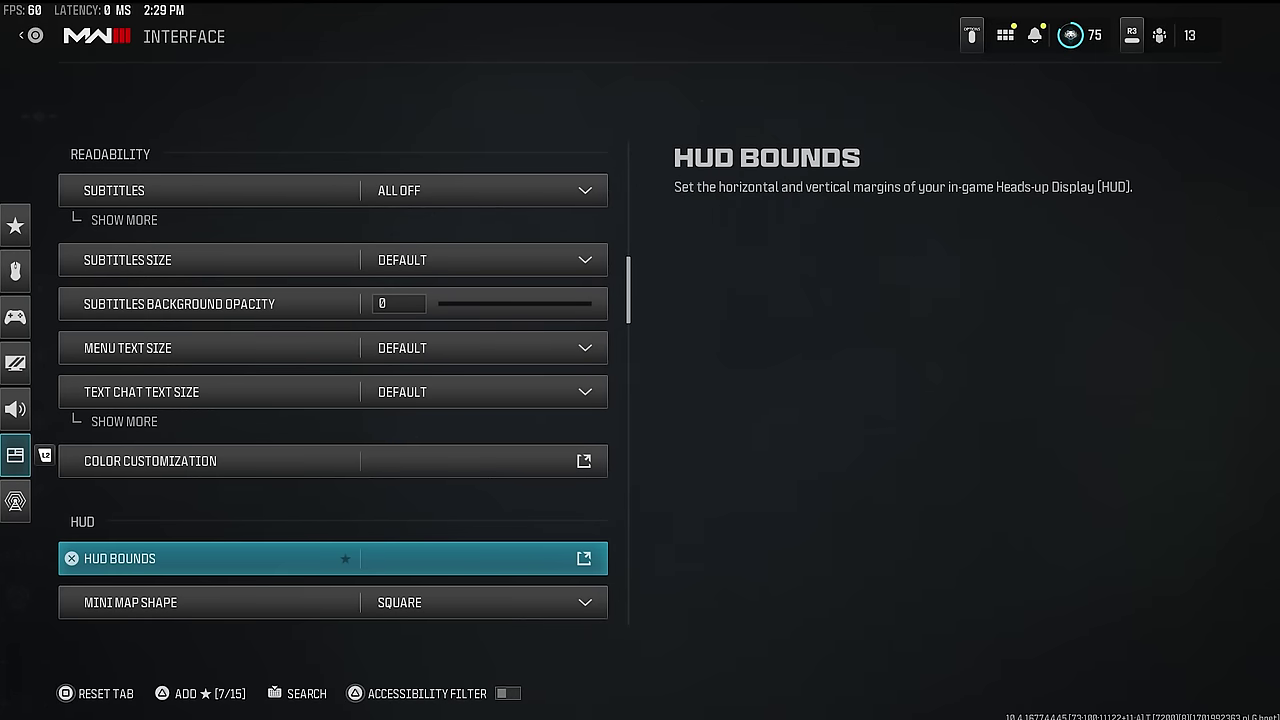
key(Return)
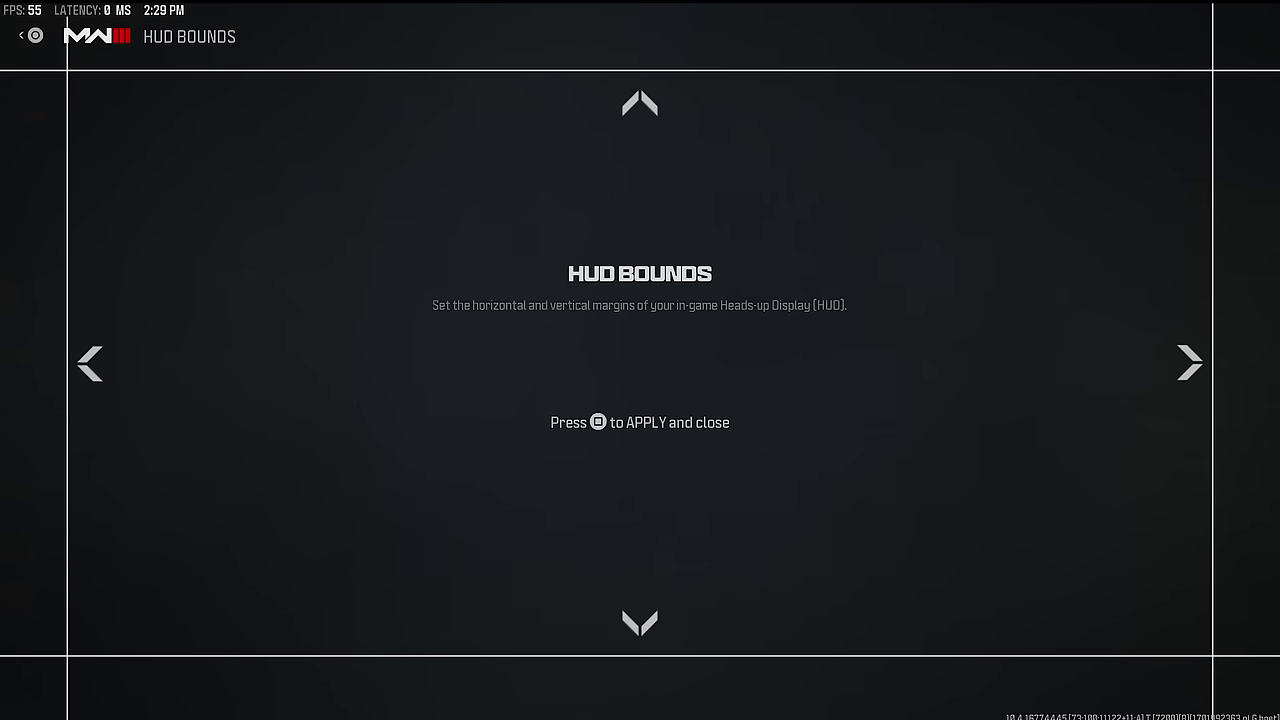
key(Up)
key(Up)
key(Up)
key(Up)
key(Up)
key(Up)
key(Up)
key(Up)
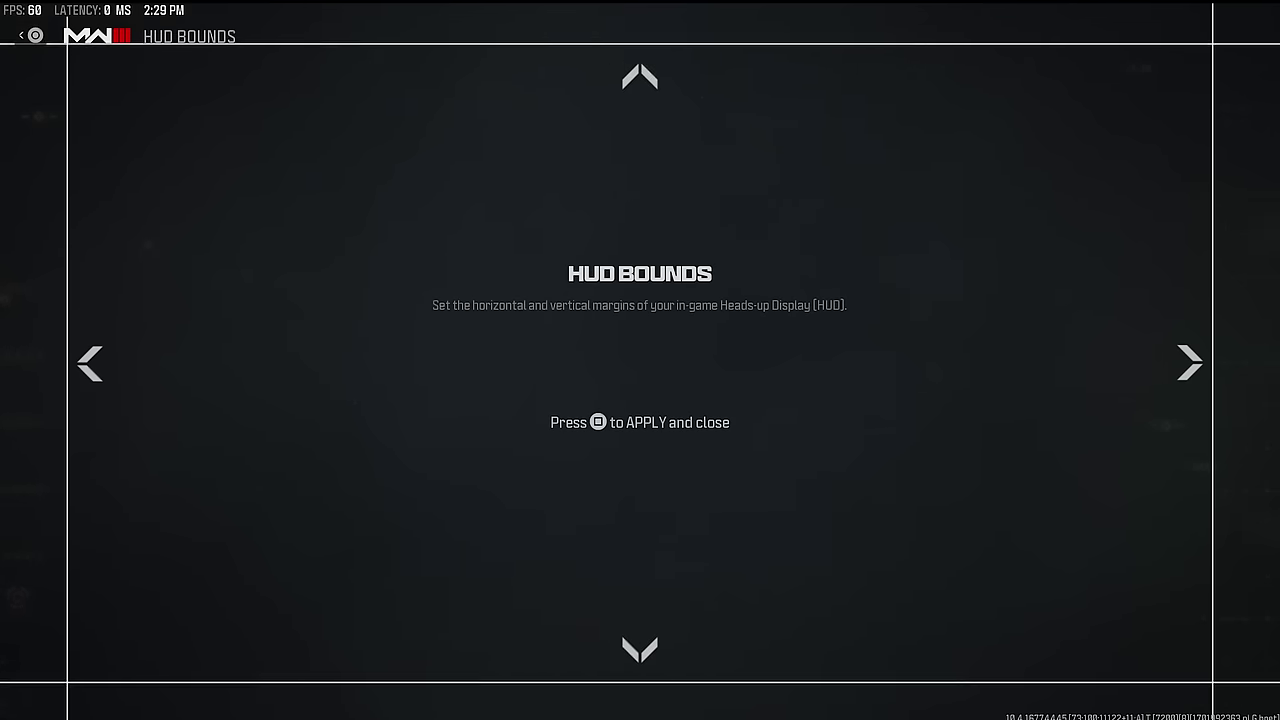
key(Up)
key(Right)
key(Right)
key(Right)
key(Right)
key(Right)
key(Right)
key(Right)
key(Right)
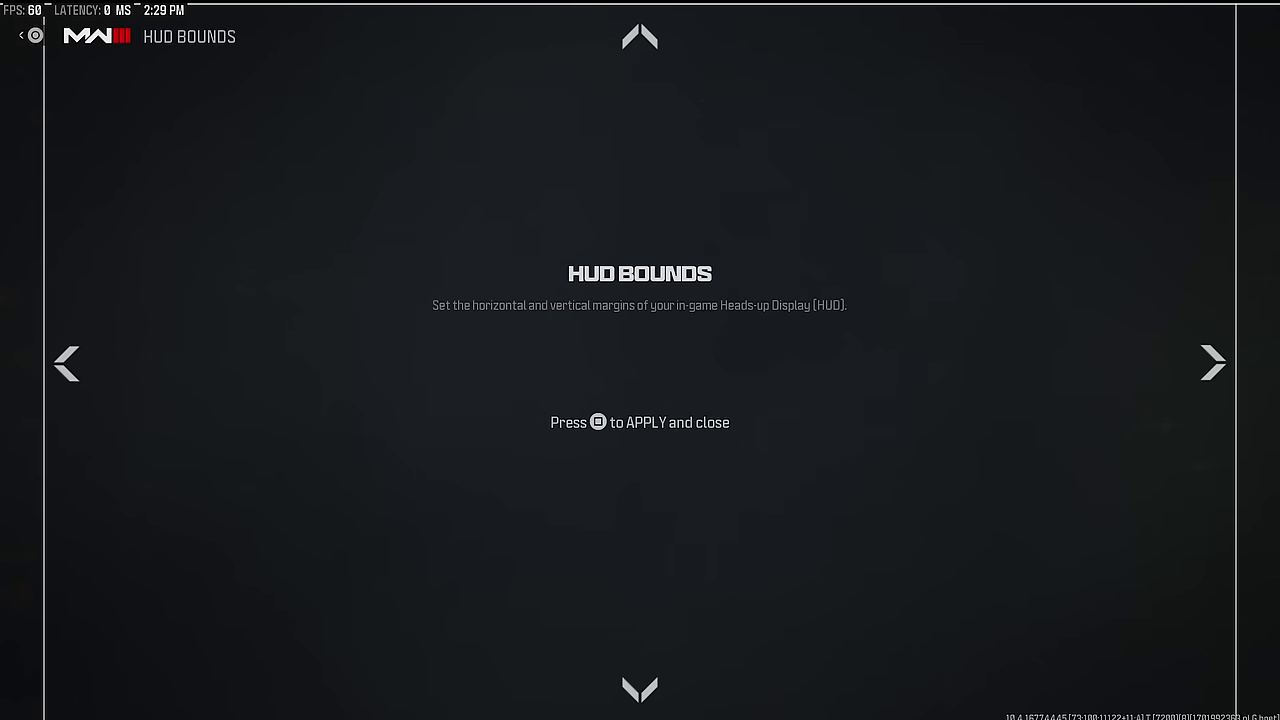
key(Right)
key(Right)
key(Right)
key(Down)
key(Down)
key(Down)
key(Down)
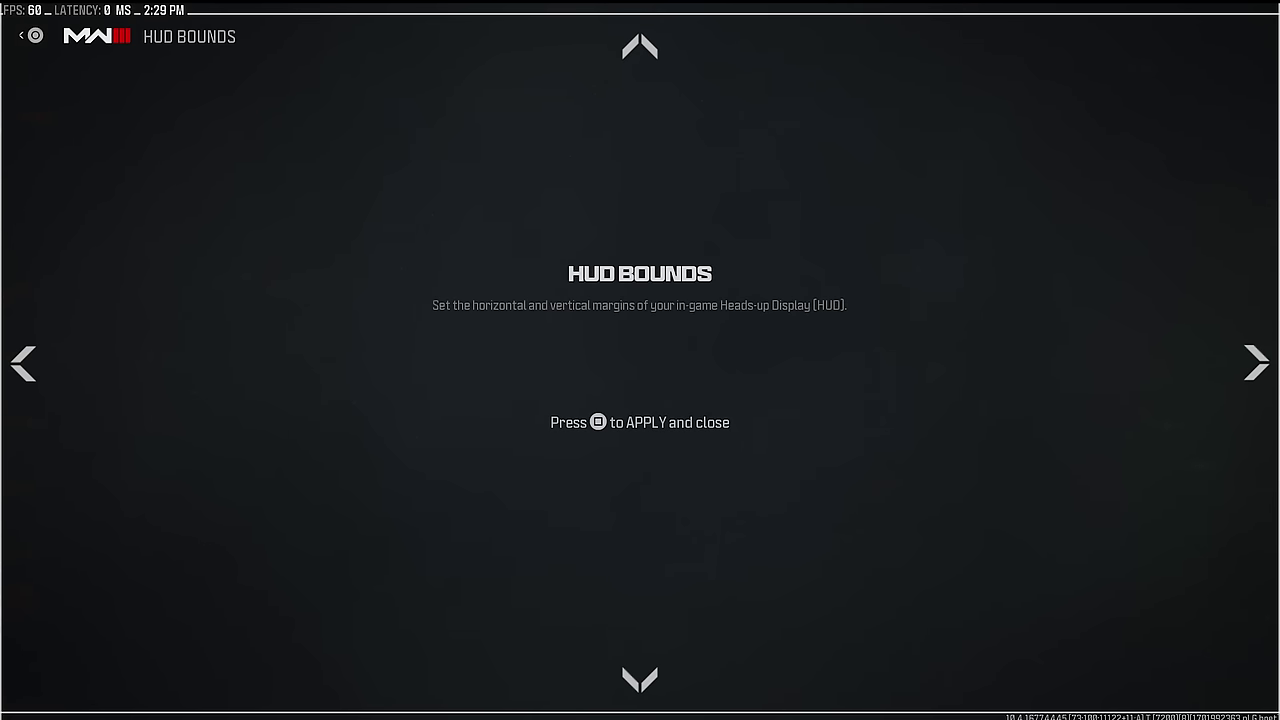
key(Down)
key(Down)
key(Down)
key(Down)
key(Down)
key(Down)
key(Left)
key(Left)
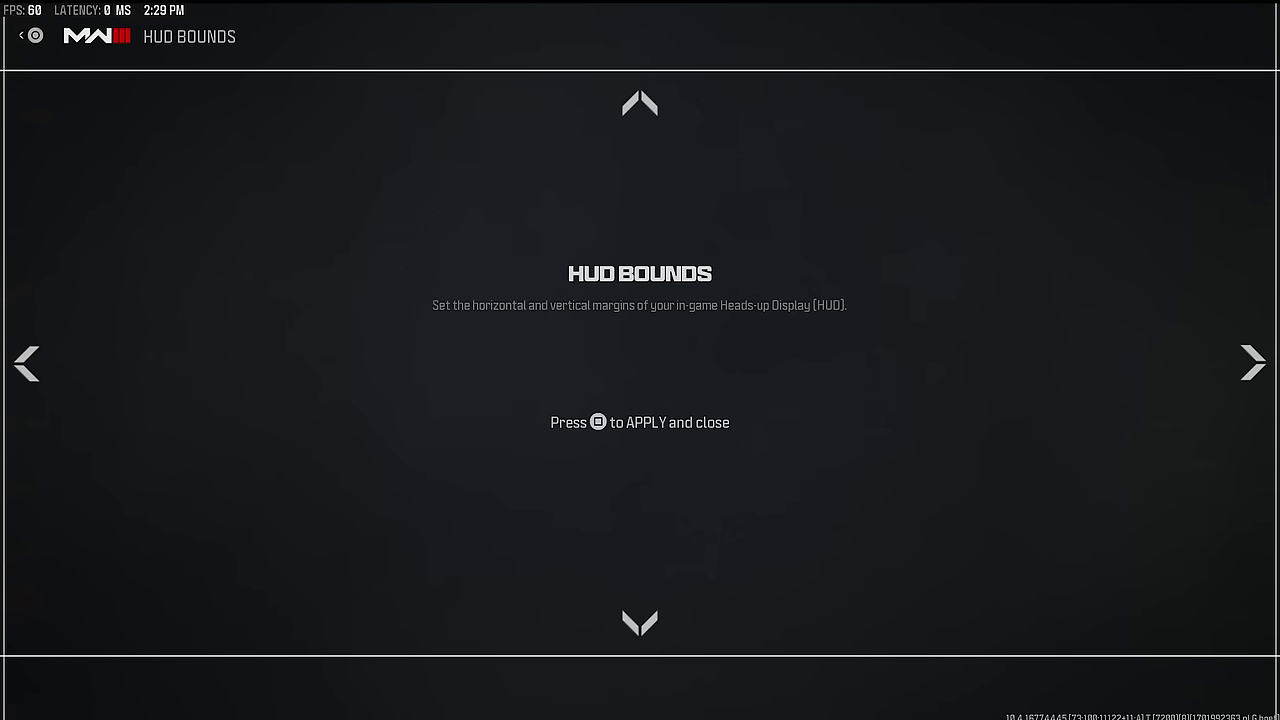
key(Left)
key(Left)
key(Left)
key(Left)
key(Left)
key(Left)
key(Left)
key(Left)
key(Left)
key(Left)
key(Left)
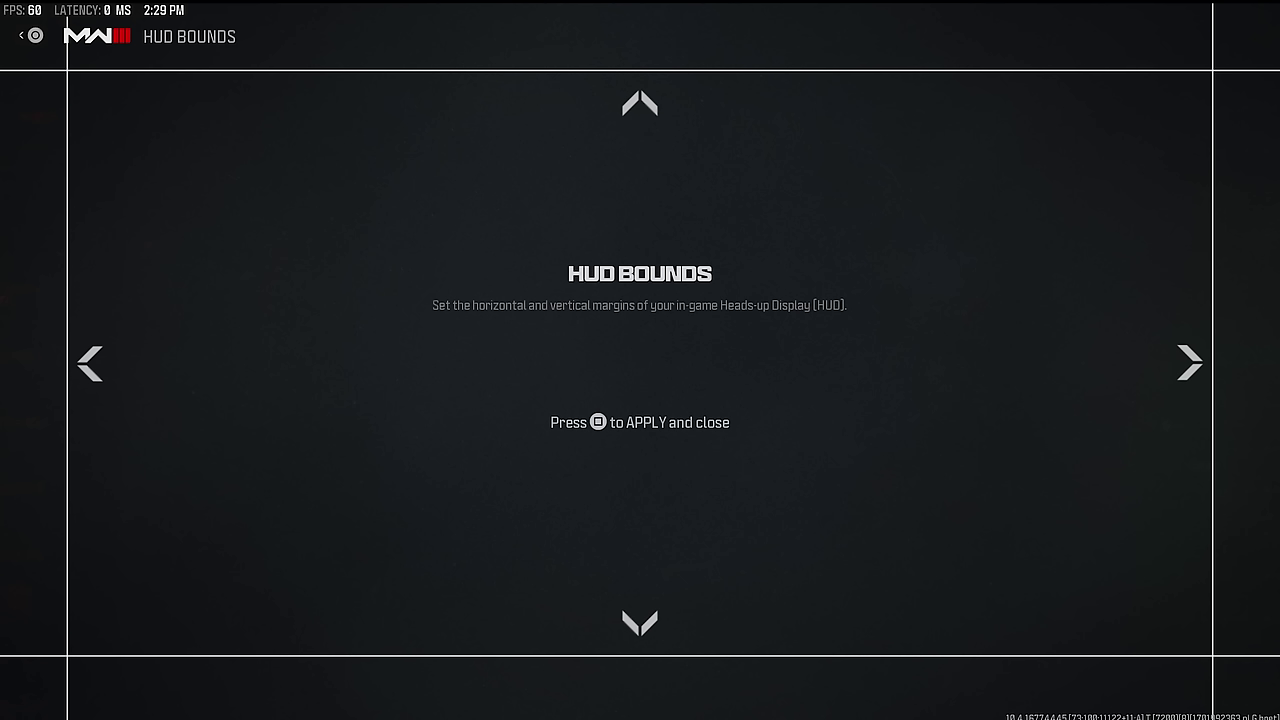
key(Escape)
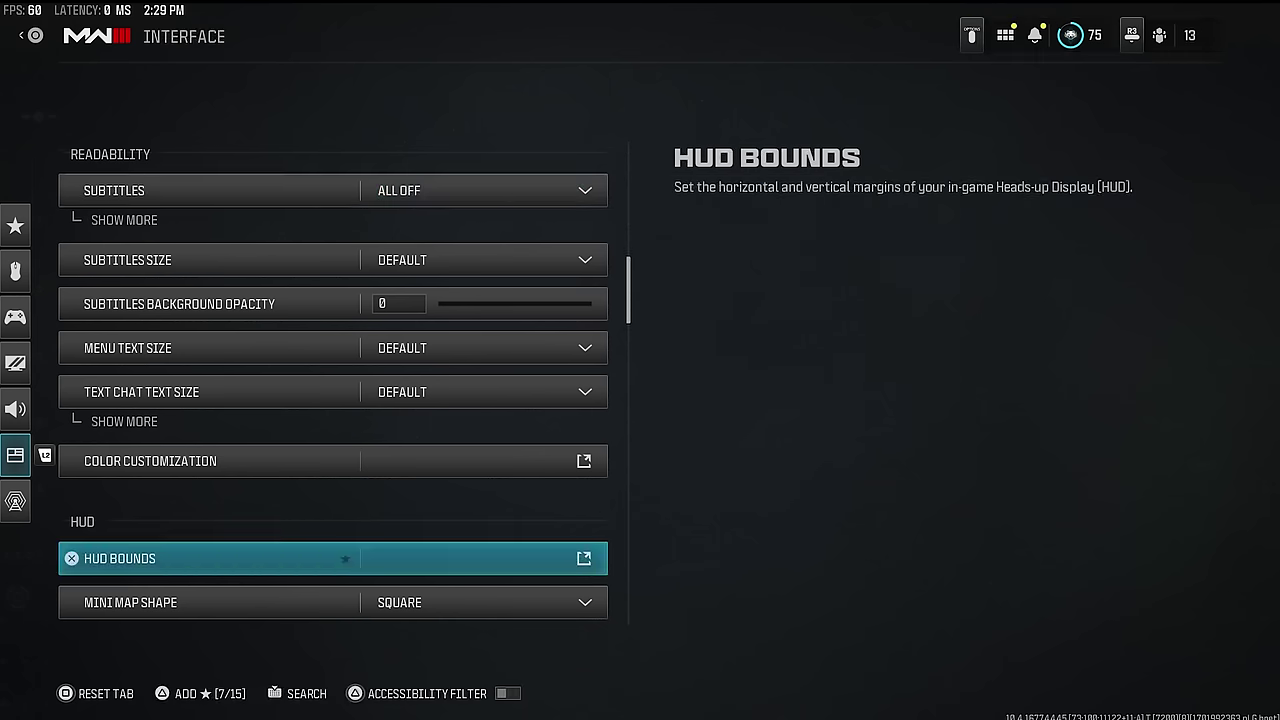
- Step past mini map shape and rotation and keep Crosshairs on Static
key(Down)
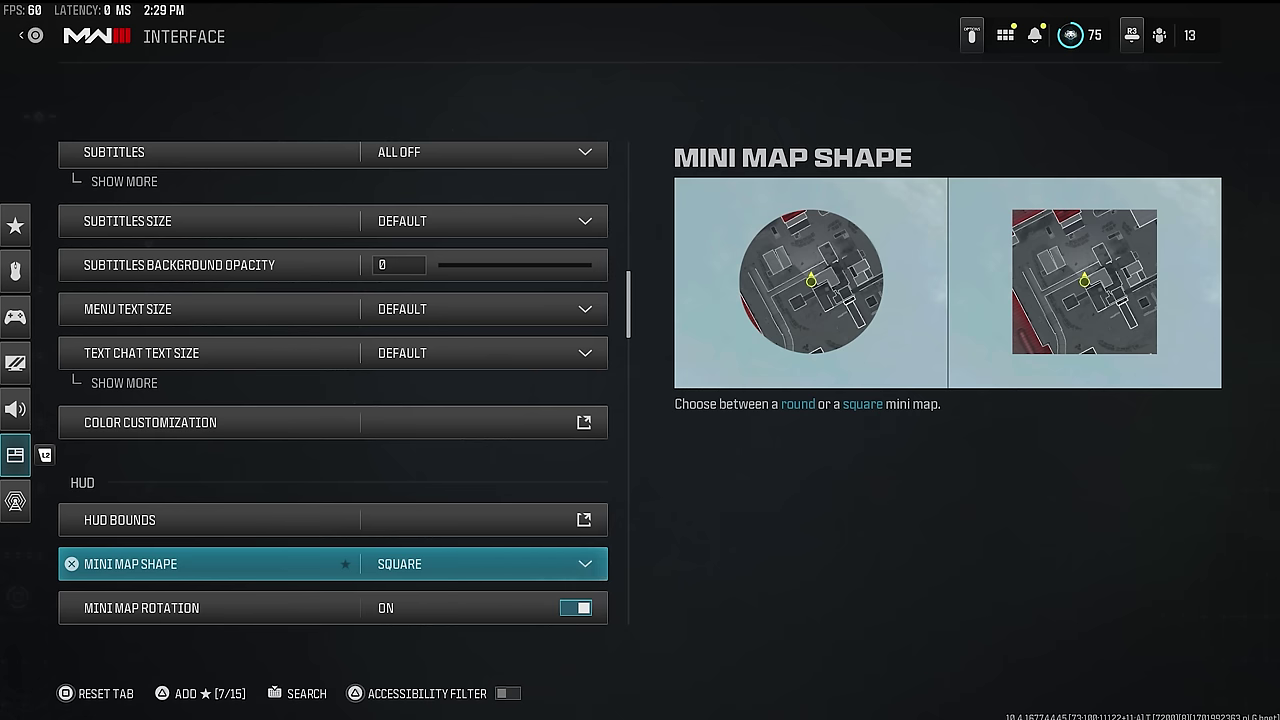
key(Down)
key(Down)
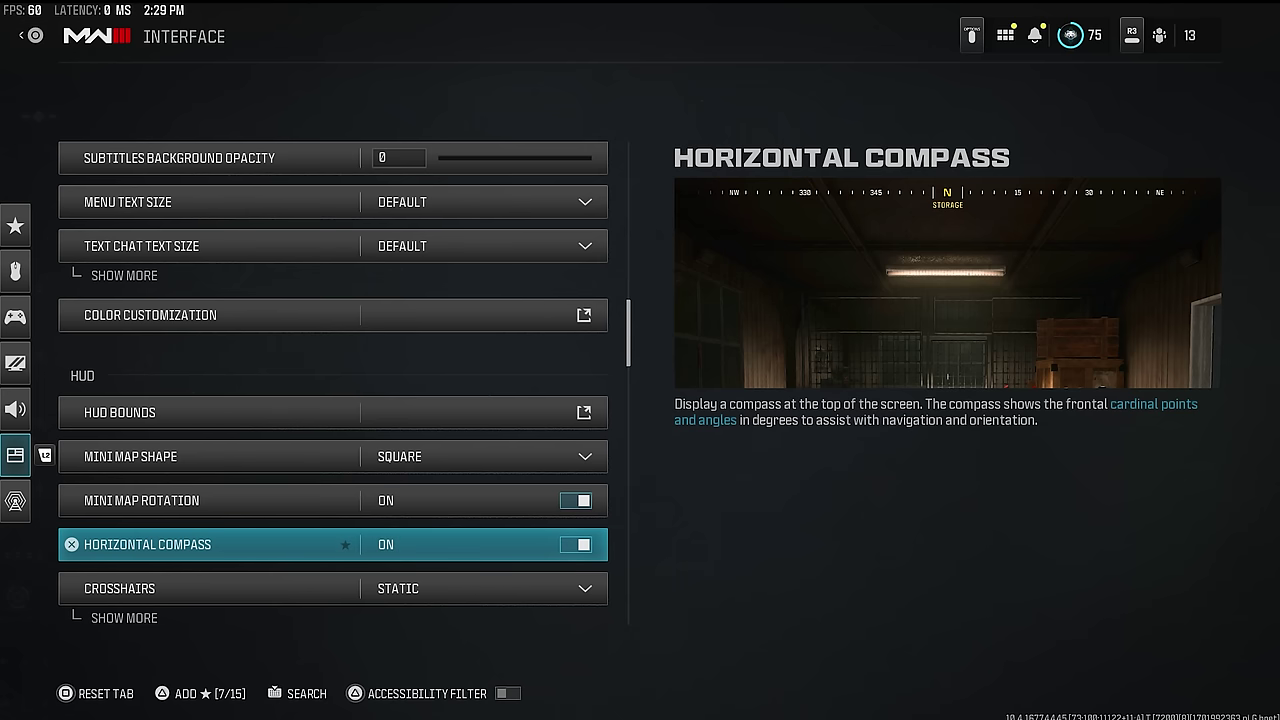
key(Down)
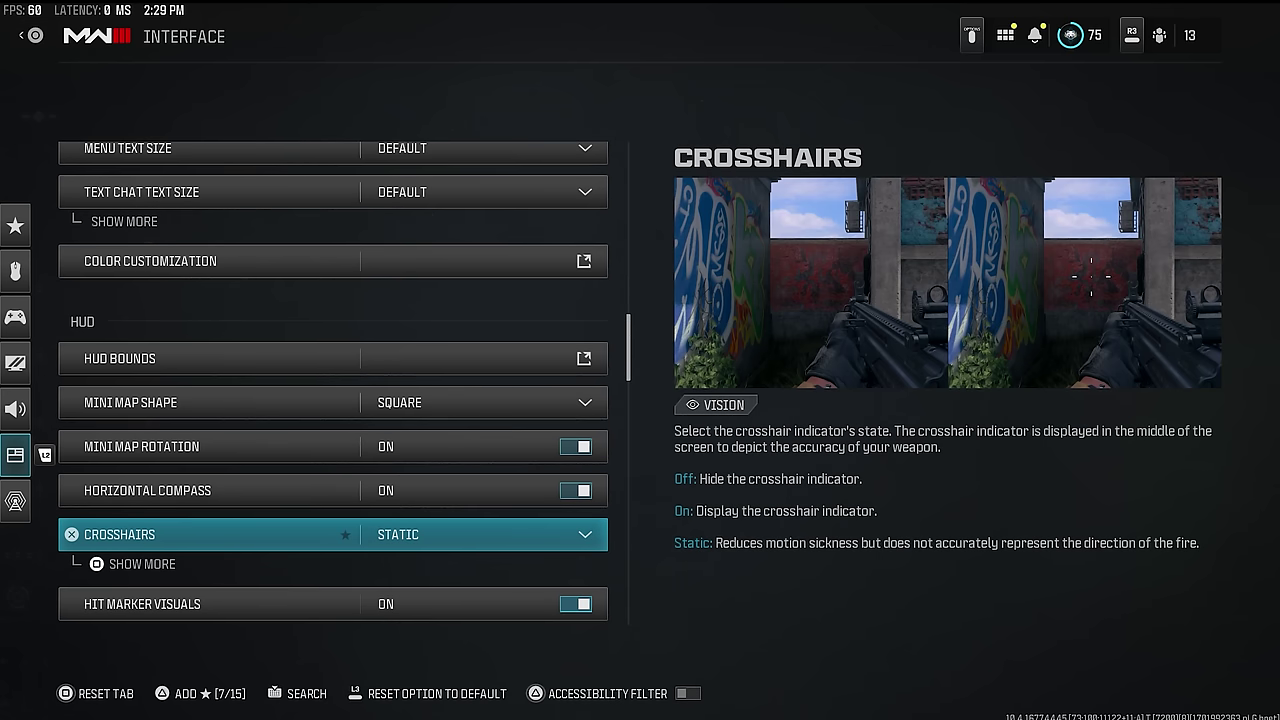
key(space)
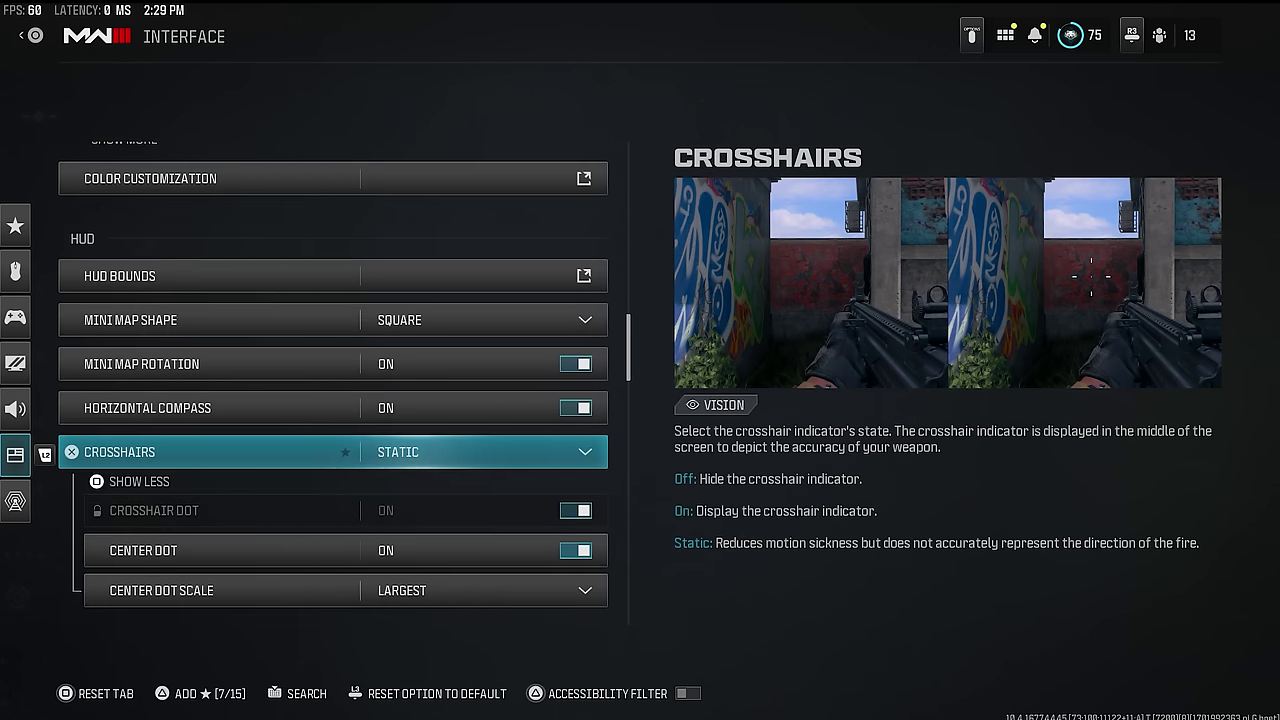
key(Return)
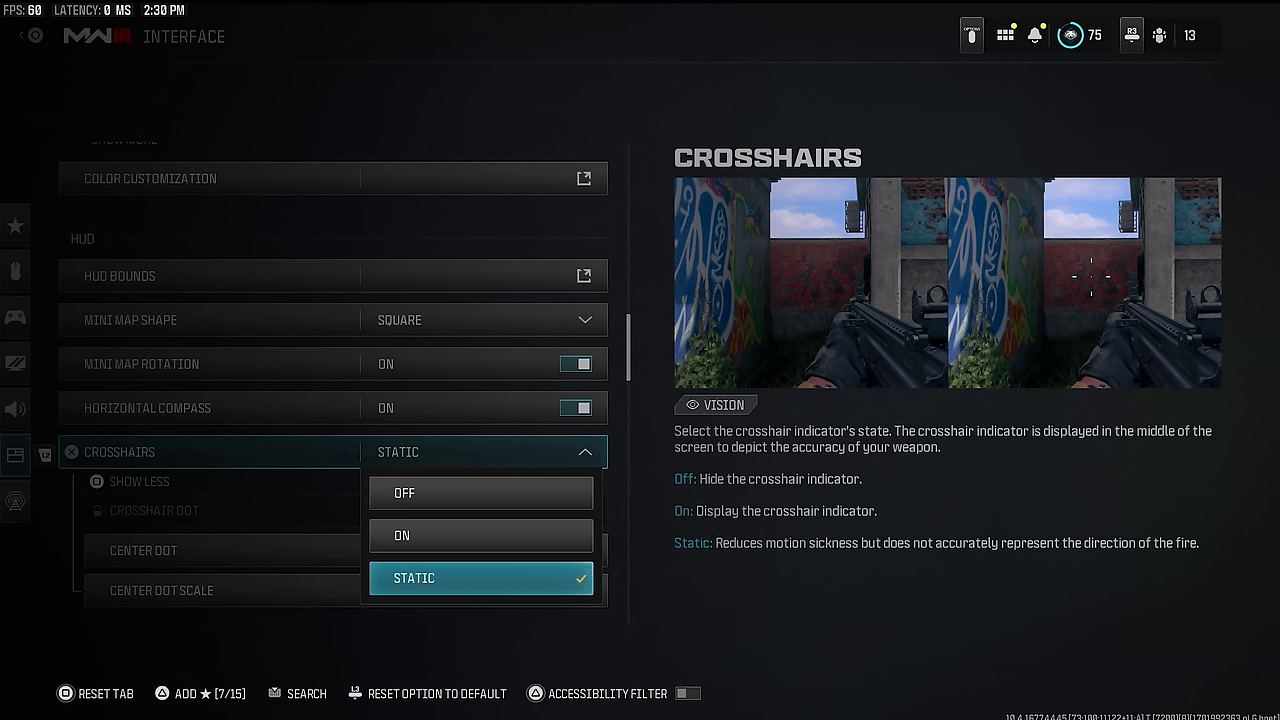
key(Escape)
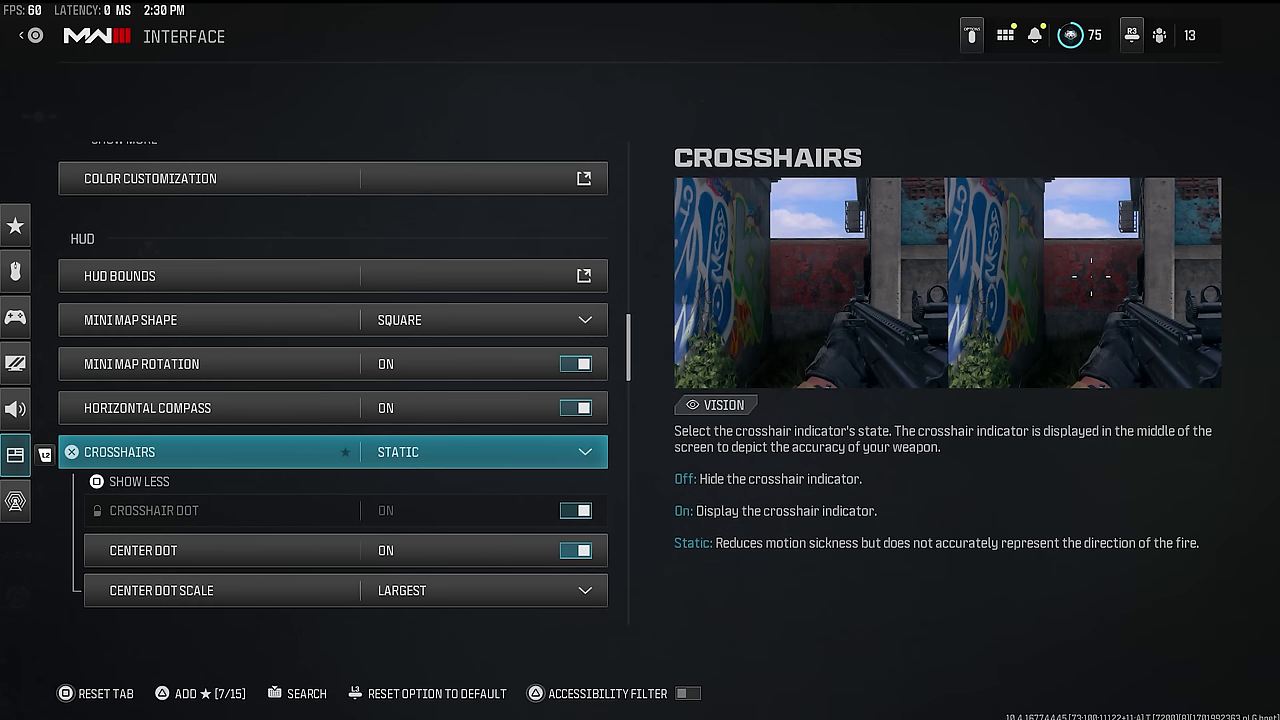
- Turn the crosshair Center Dot on
click(143, 550)
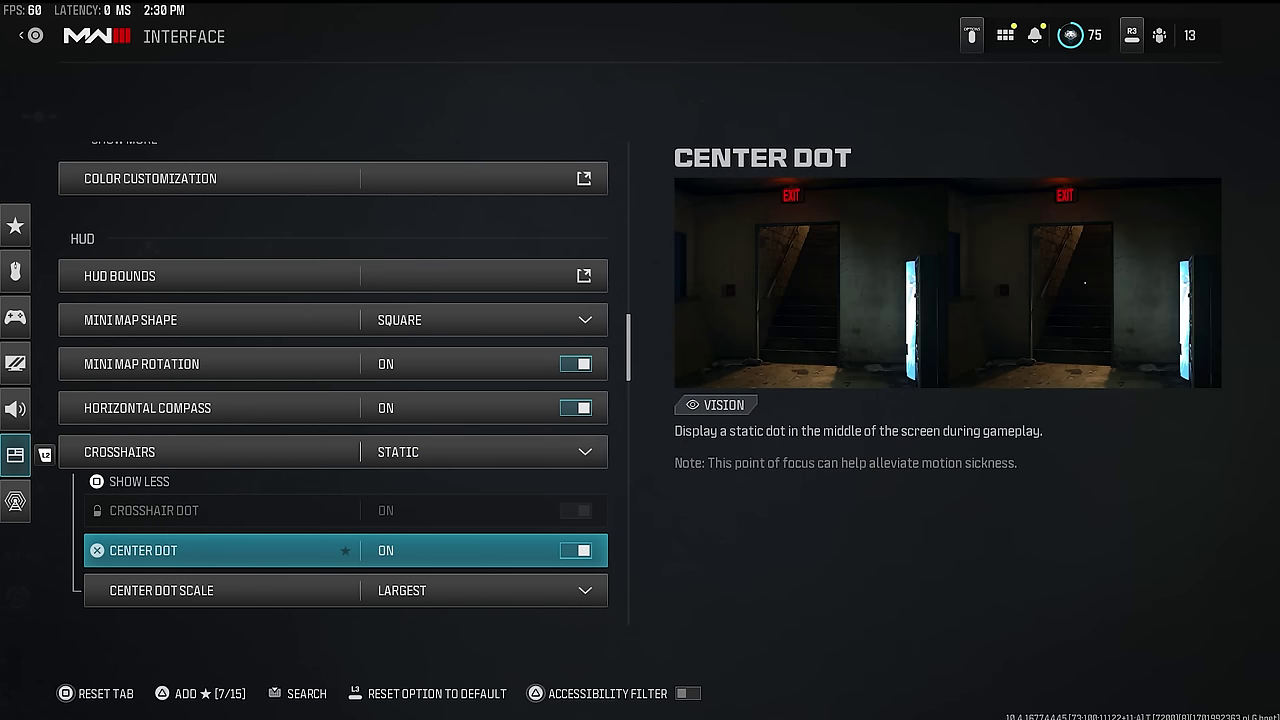
click(161, 590)
click(143, 550)
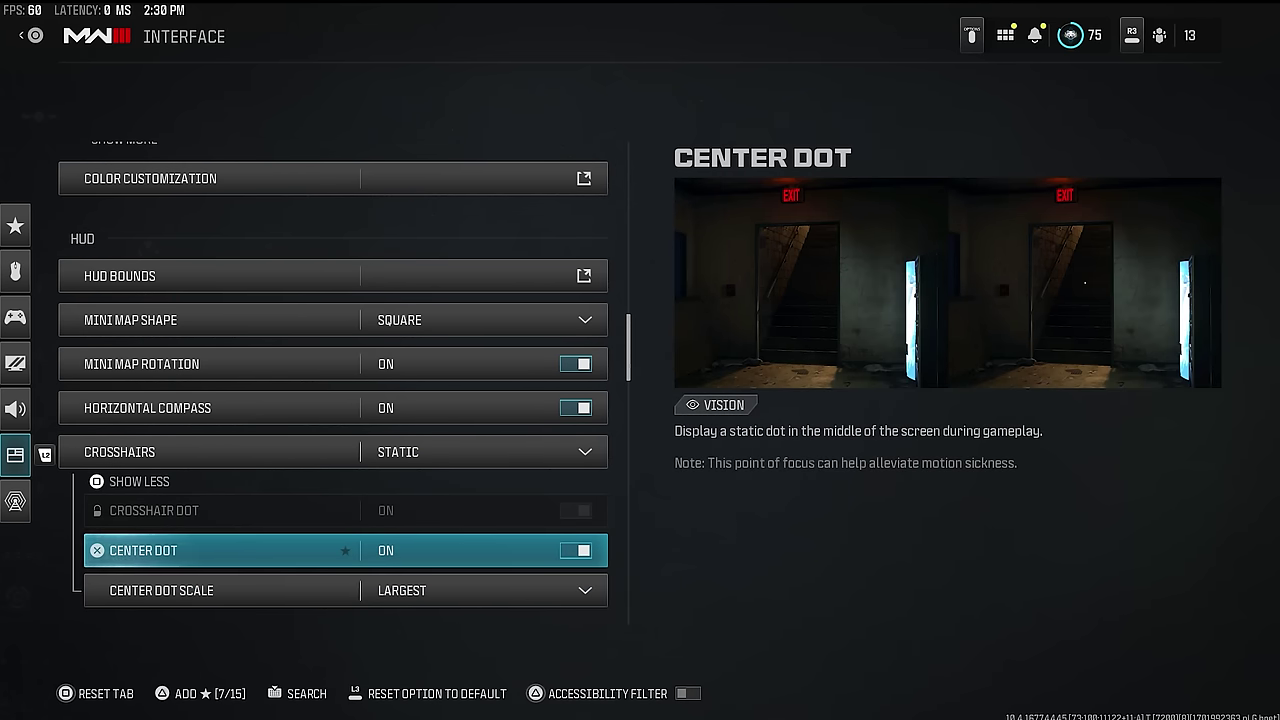
key(Return)
key(Return)
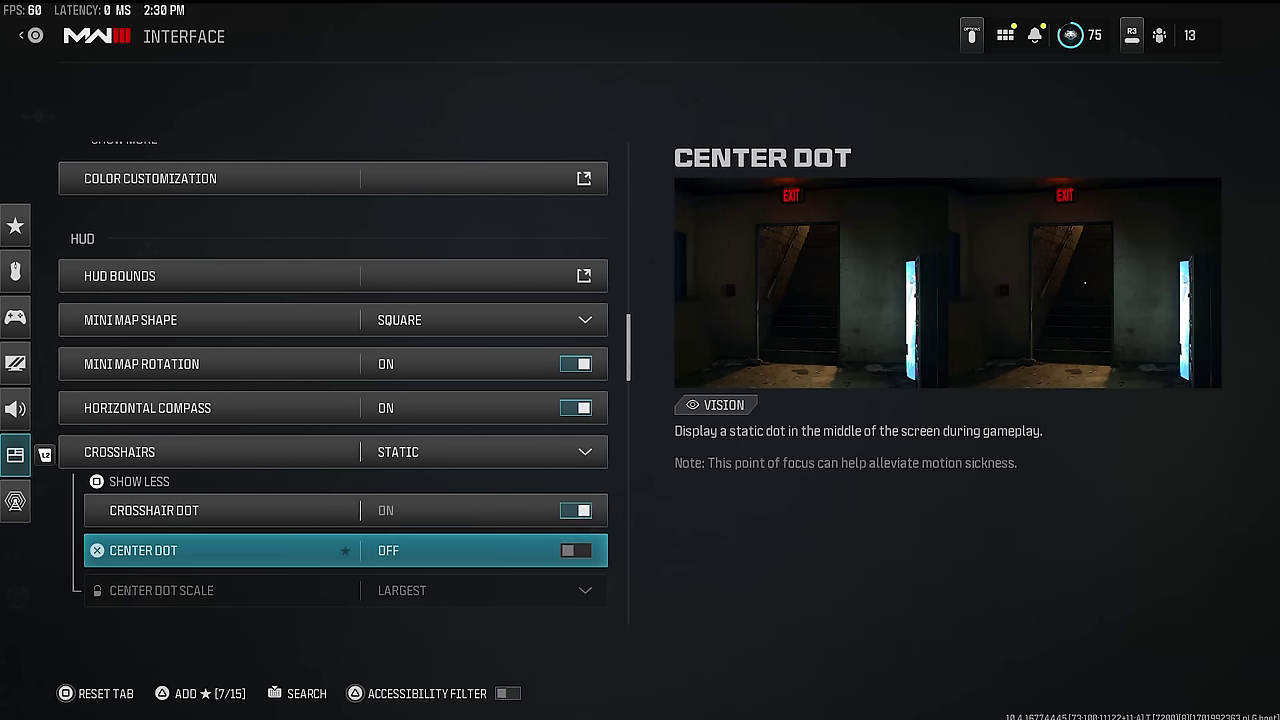
key(Down)
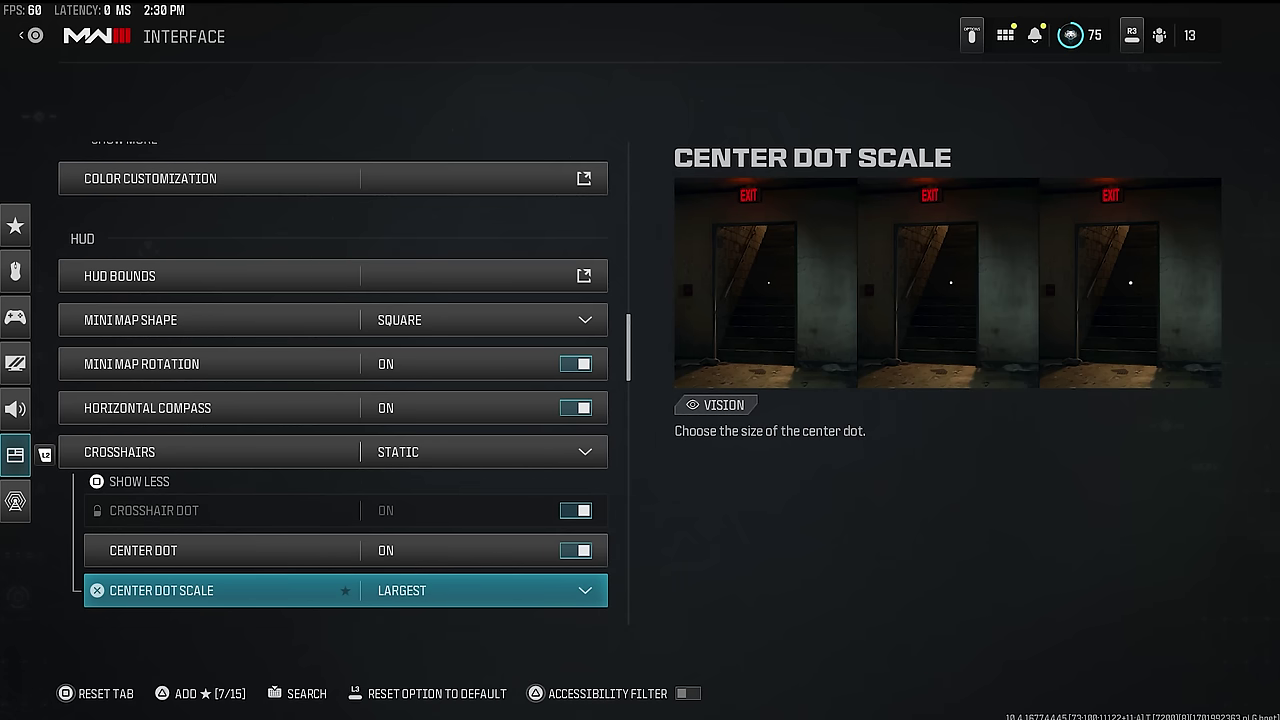
key(Up)
- Keep Center Dot Scale at Largest
key(Down)
key(Down)
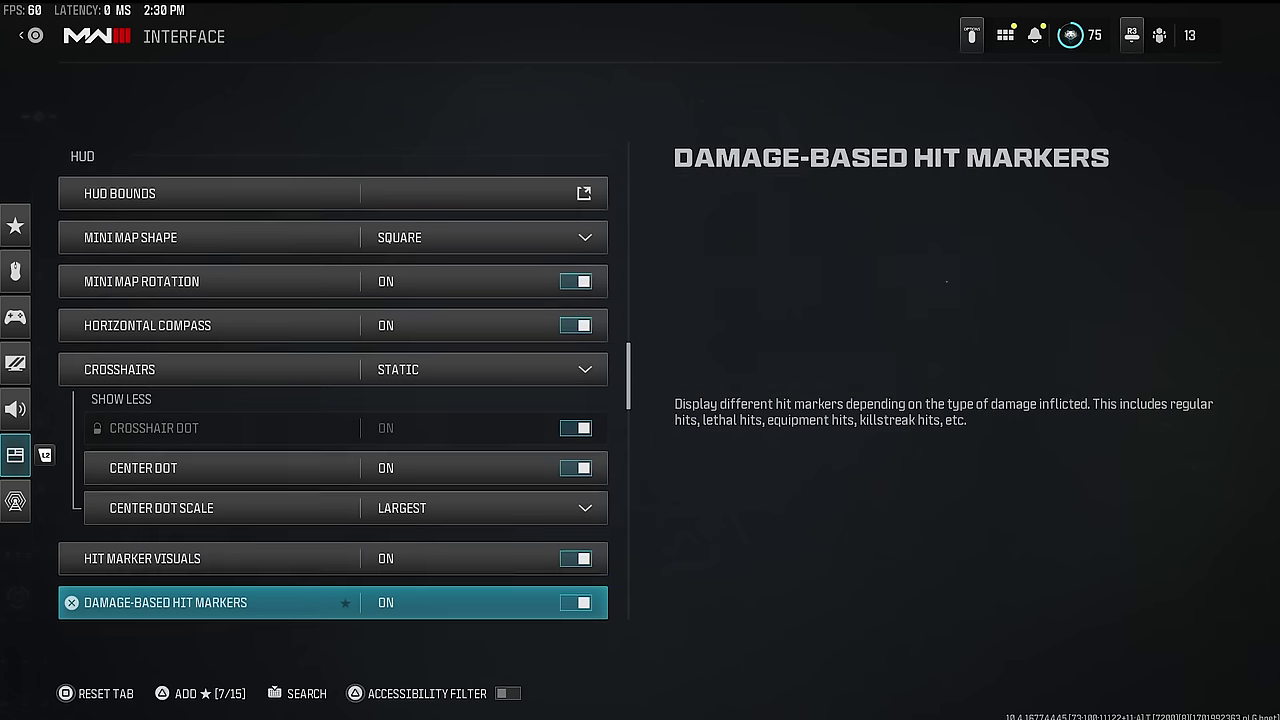
key(Up)
key(Up)
key(Return)
key(Up)
key(Up)
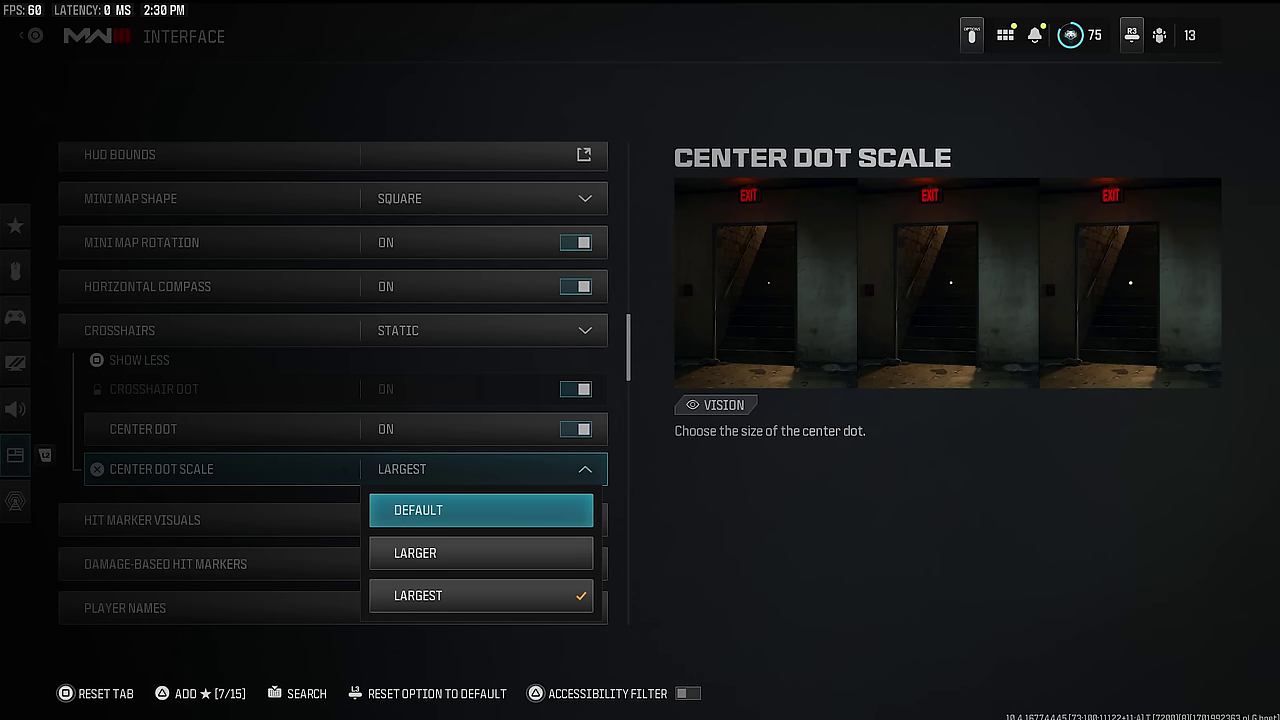
key(Down)
key(Down)
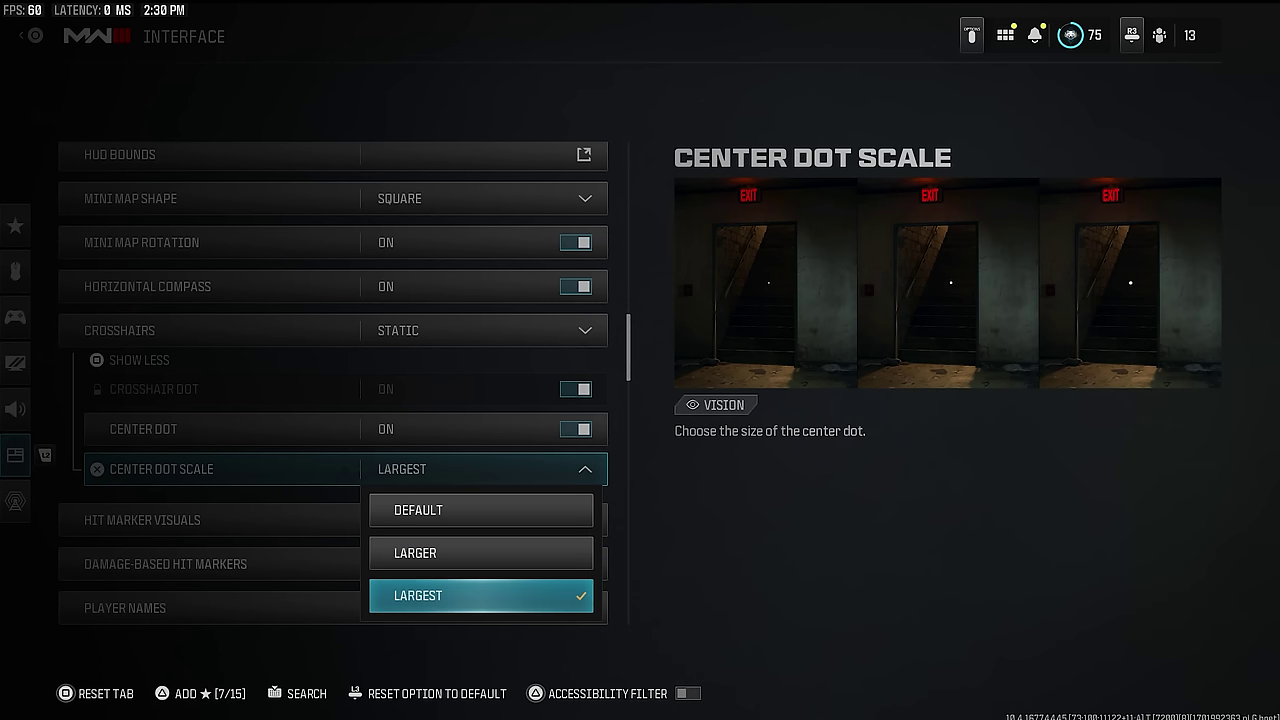
key(Return)
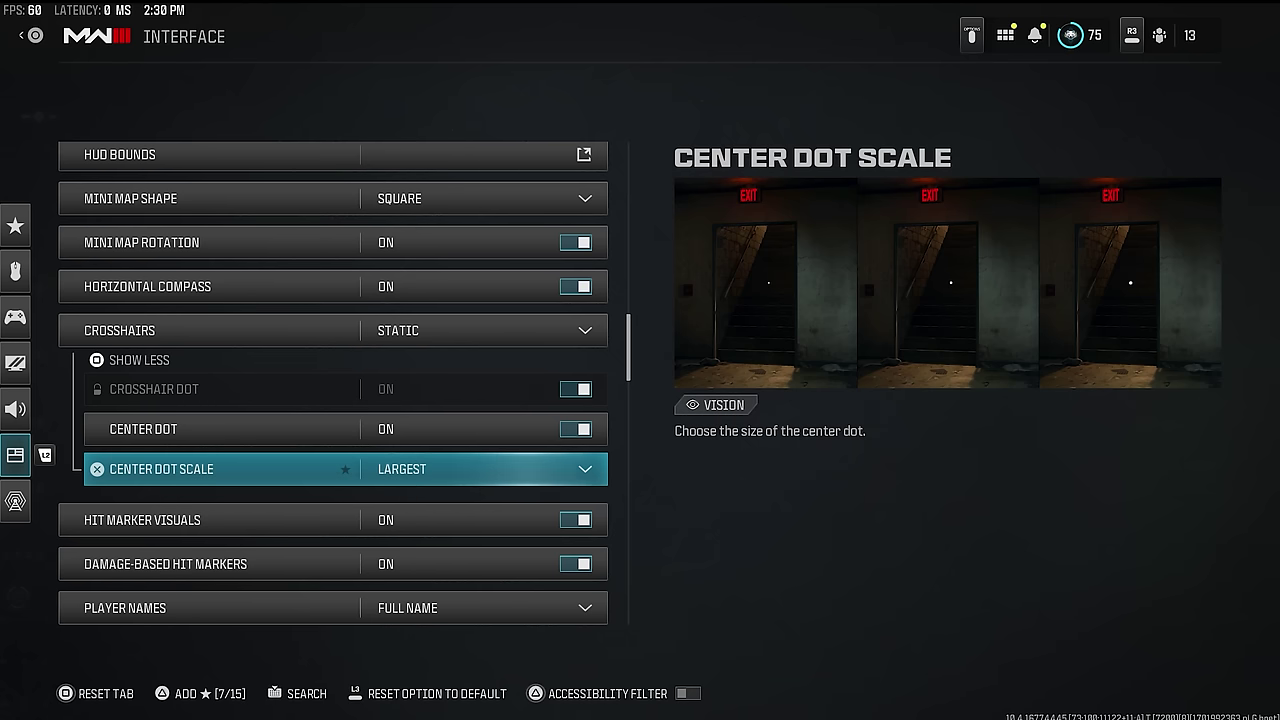
- Review Hit Marker Visuals and Damage-Based Hit Markers, leaving both on
key(Down)
key(Down)
key(Up)
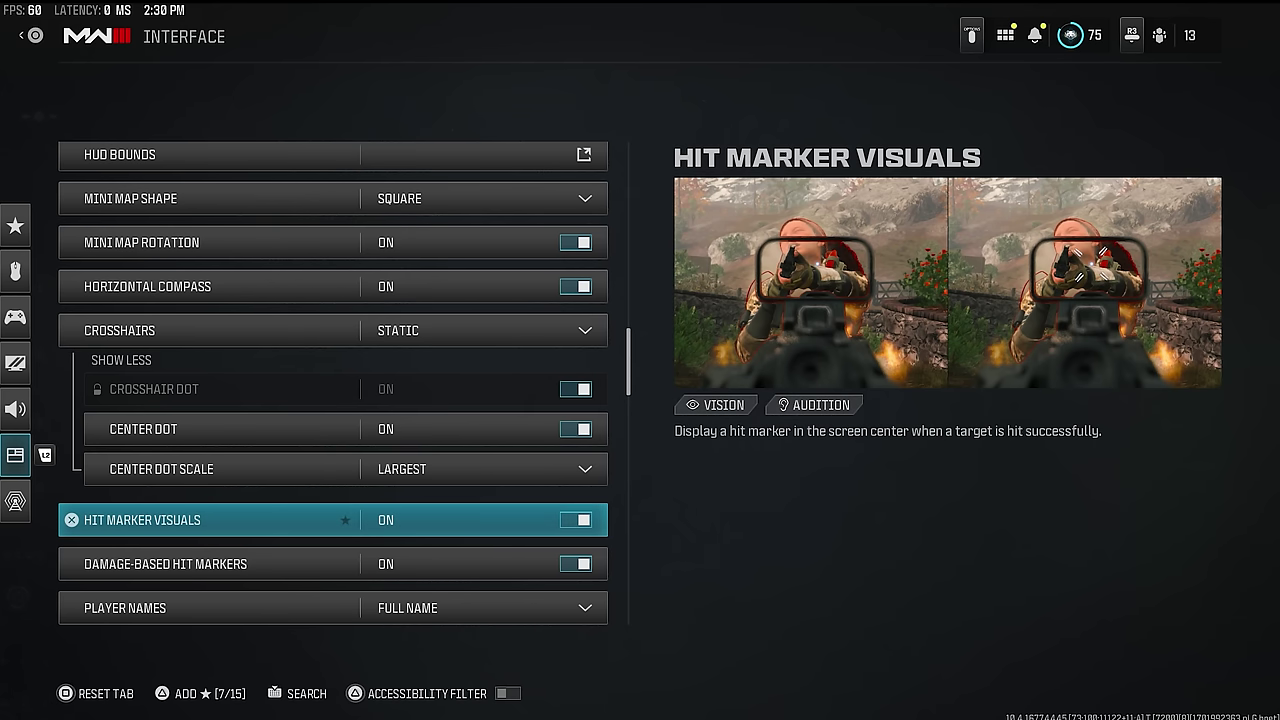
key(Down)
key(Up)
key(Down)
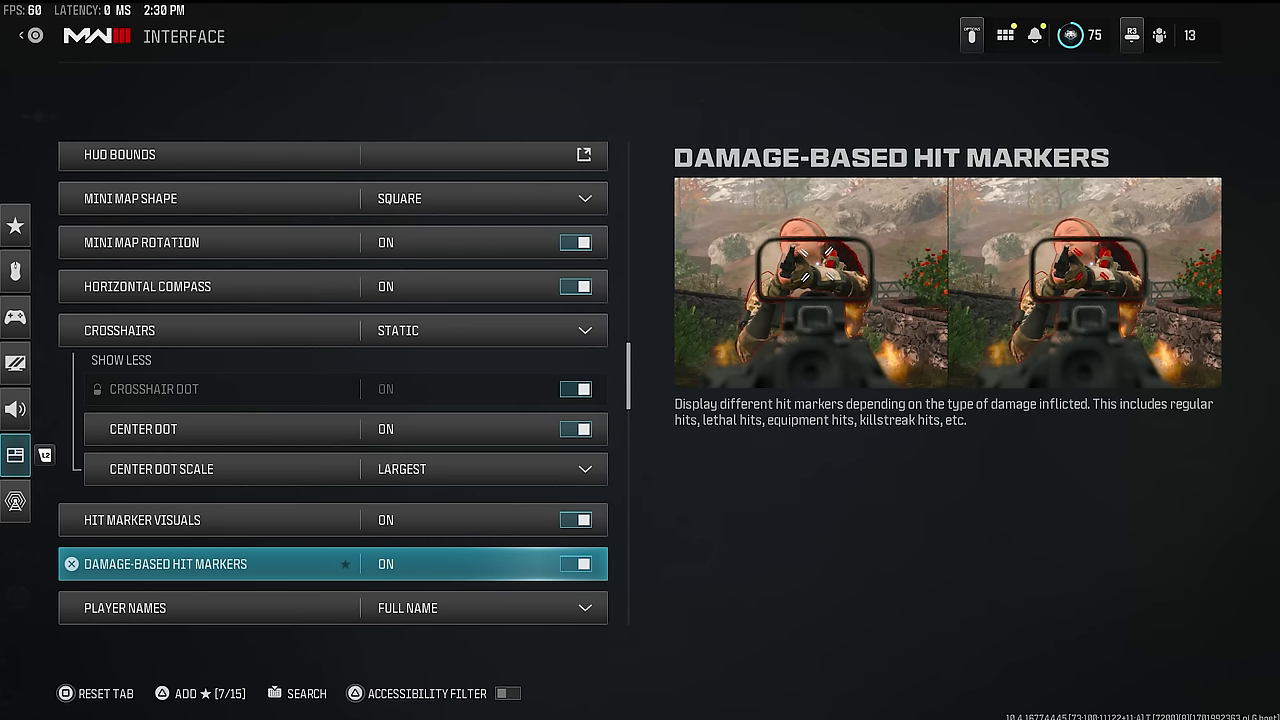
key(Down)
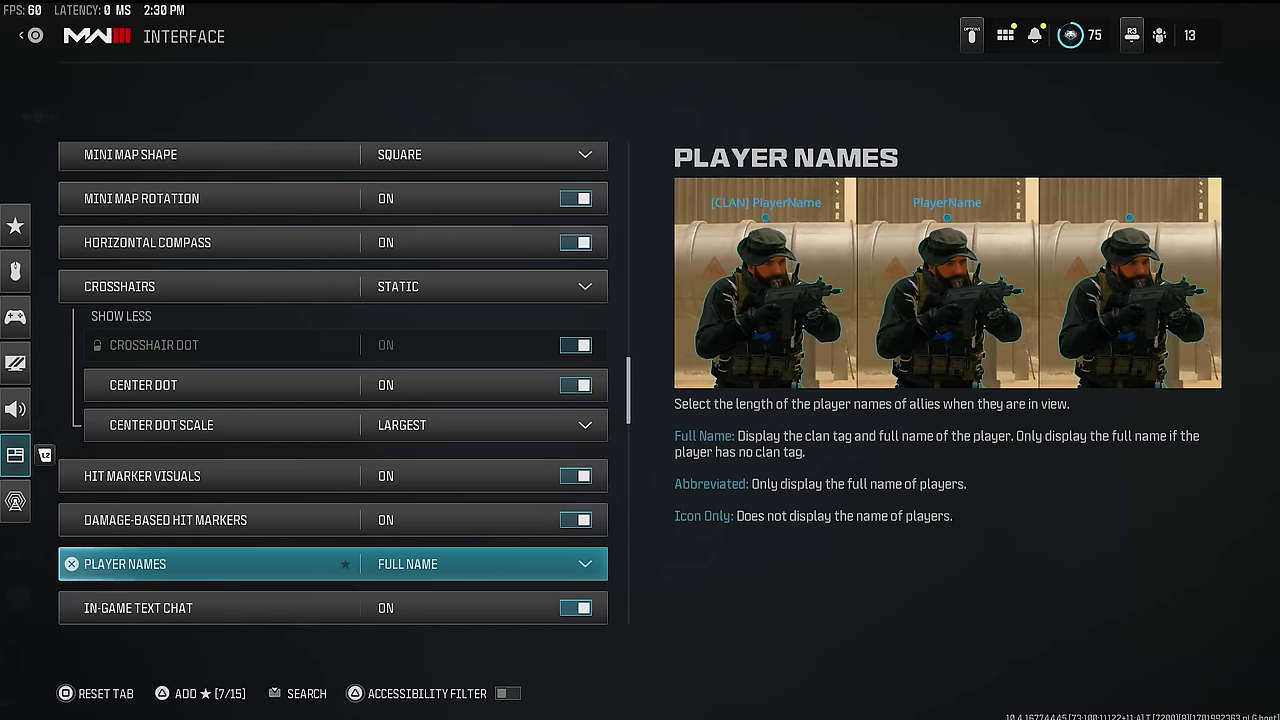
- Keep Player Names at Full Name rather than Abbreviated
key(Return)
key(Down)
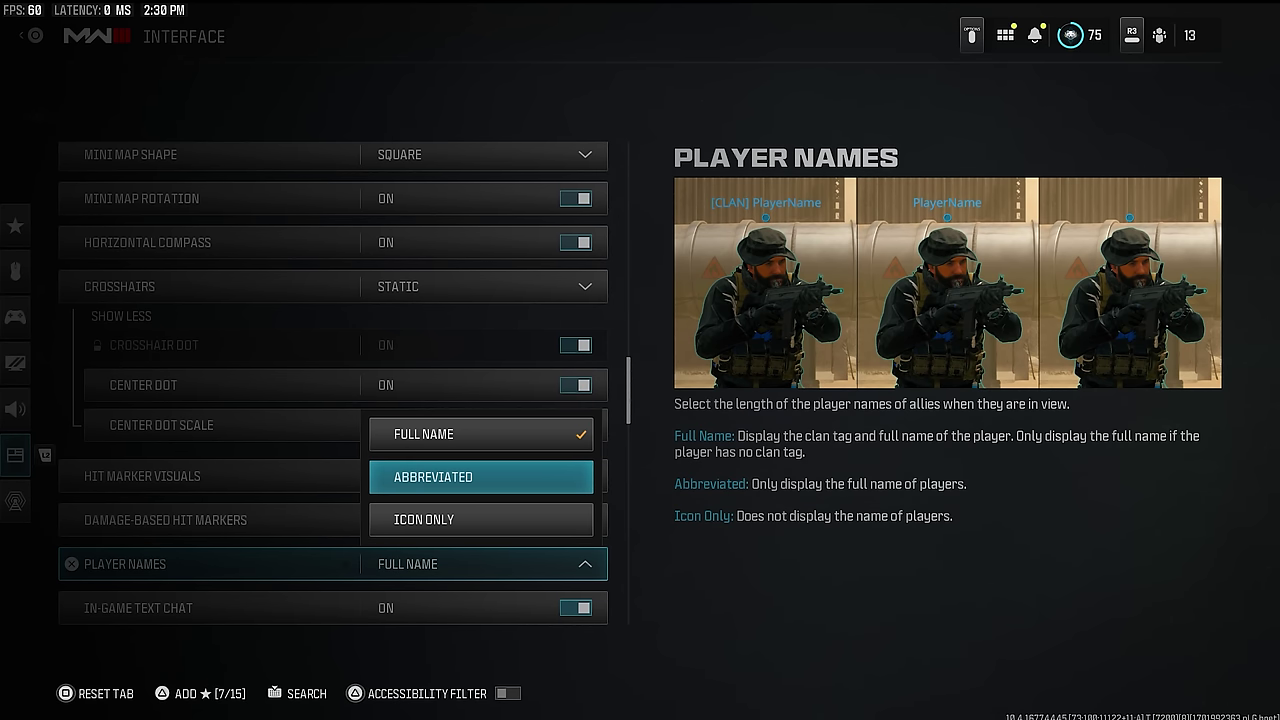
key(Escape)
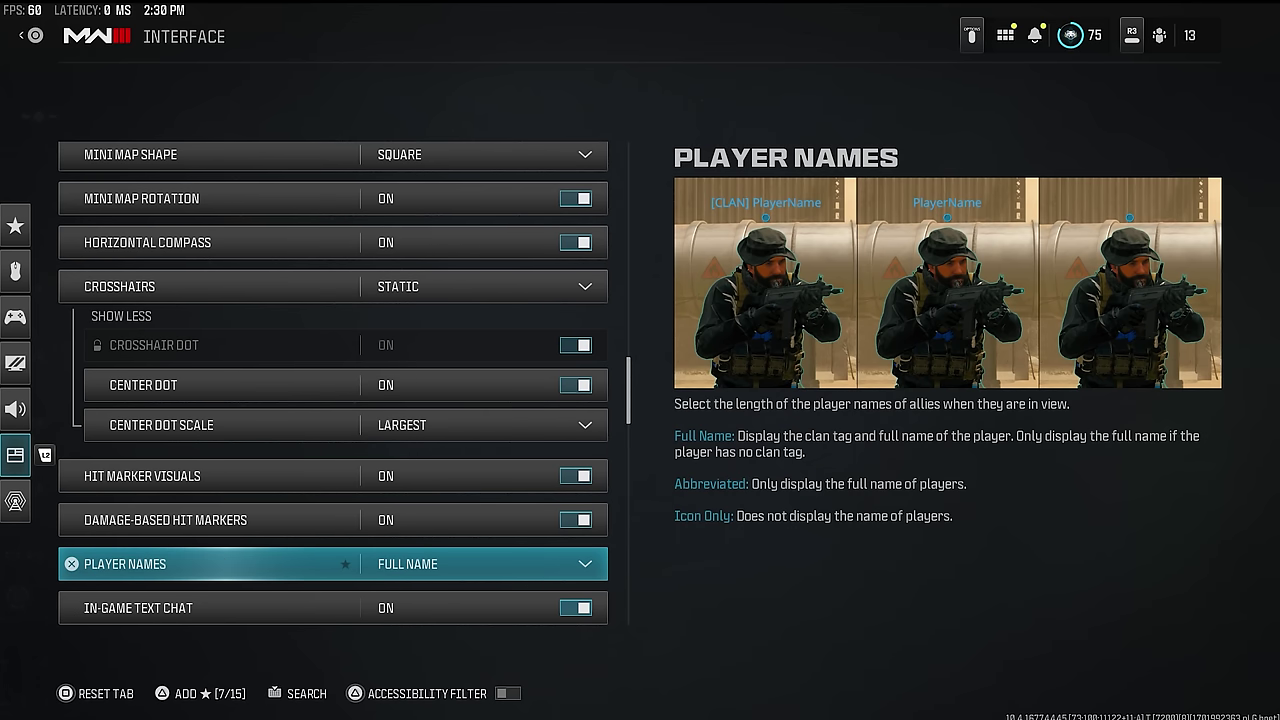
key(Return)
key(Escape)
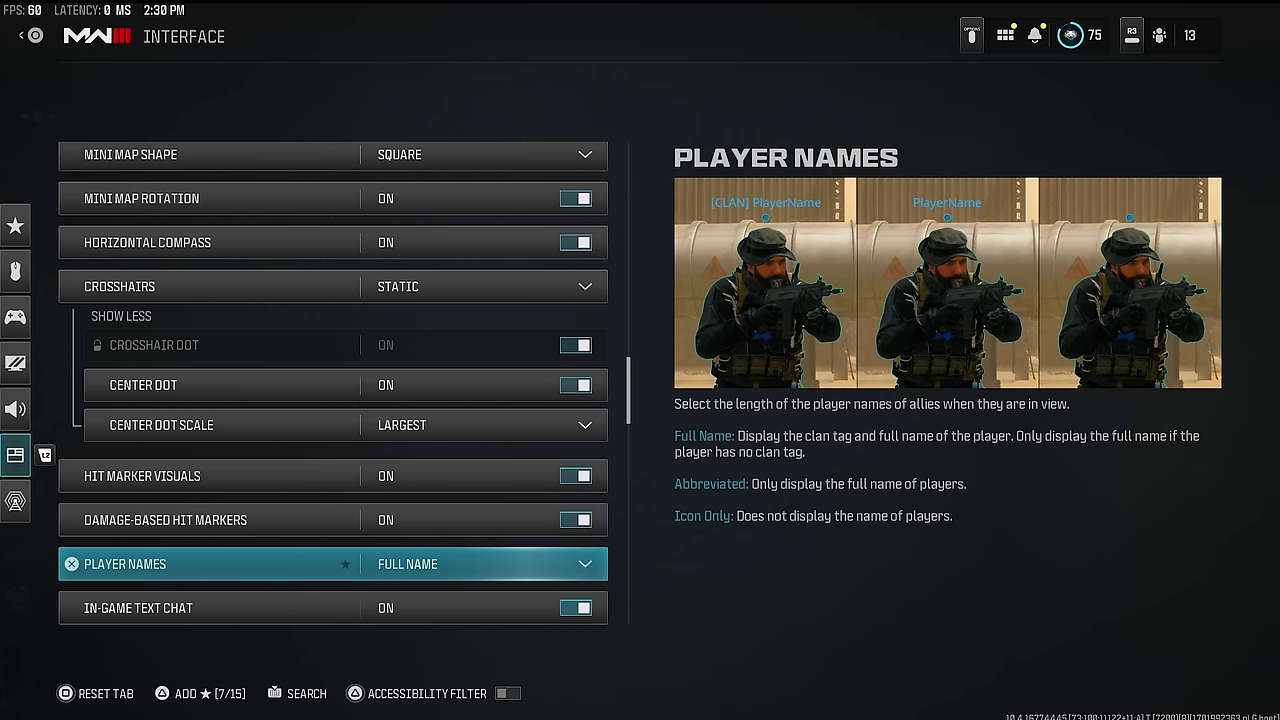
- Review In-Game Text Chat, Vehicle HUD Prompts and the Telemetry settings
key(Down)
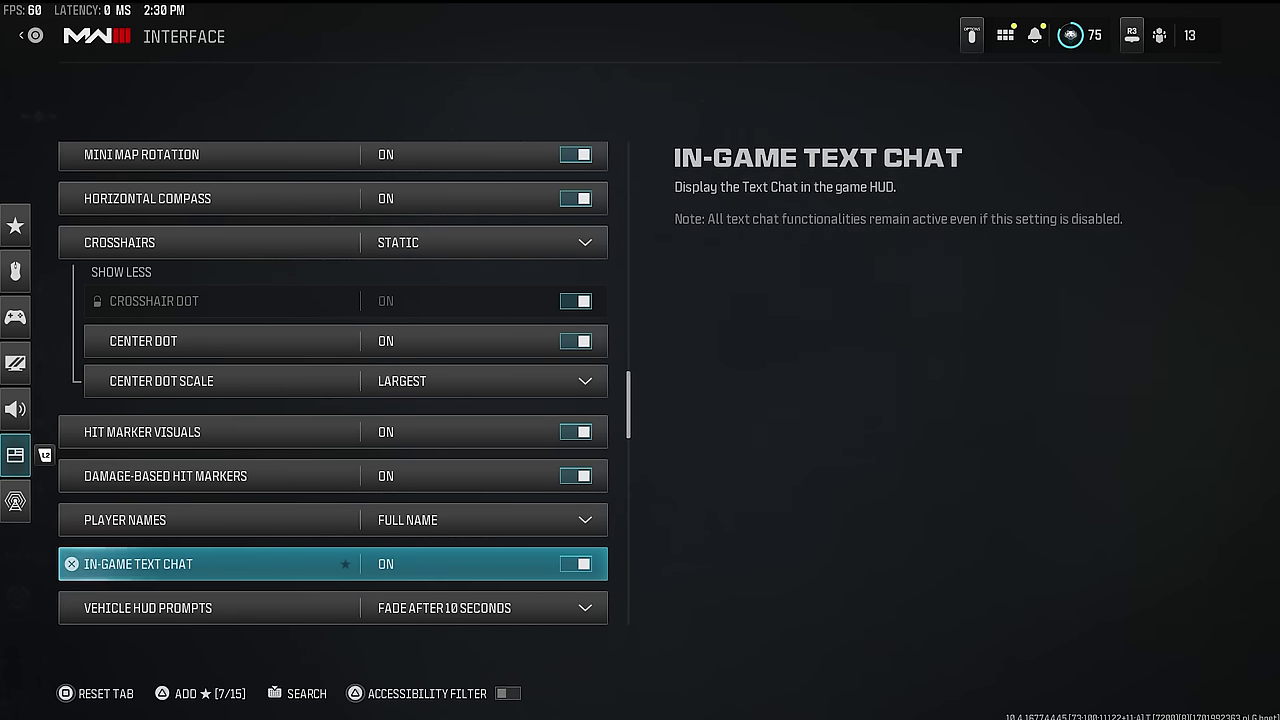
key(Down)
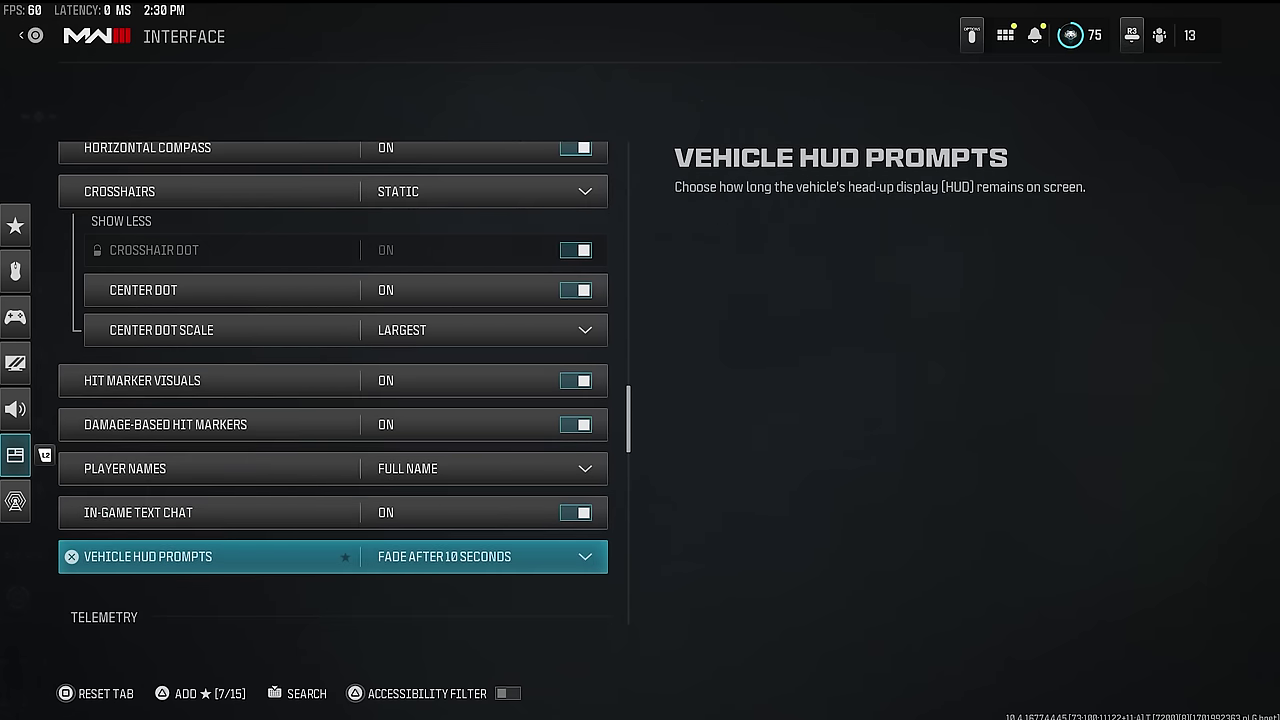
key(Down)
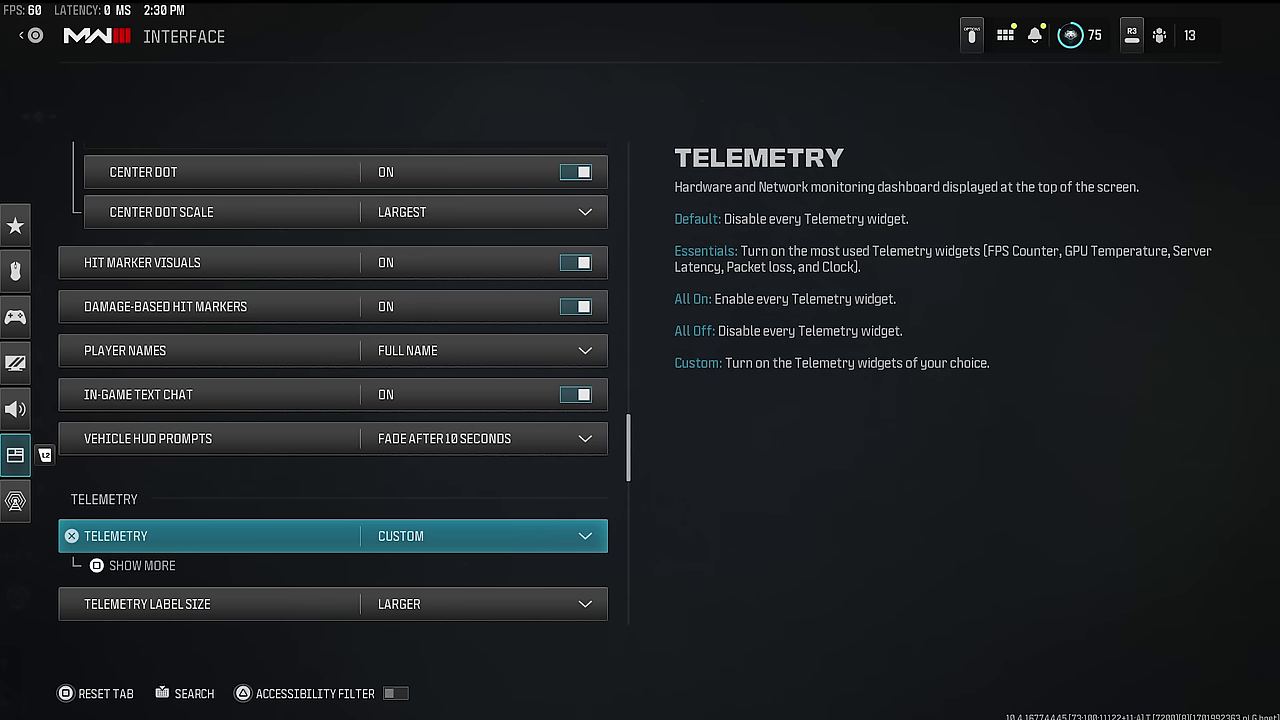
key(Down)
key(Down)
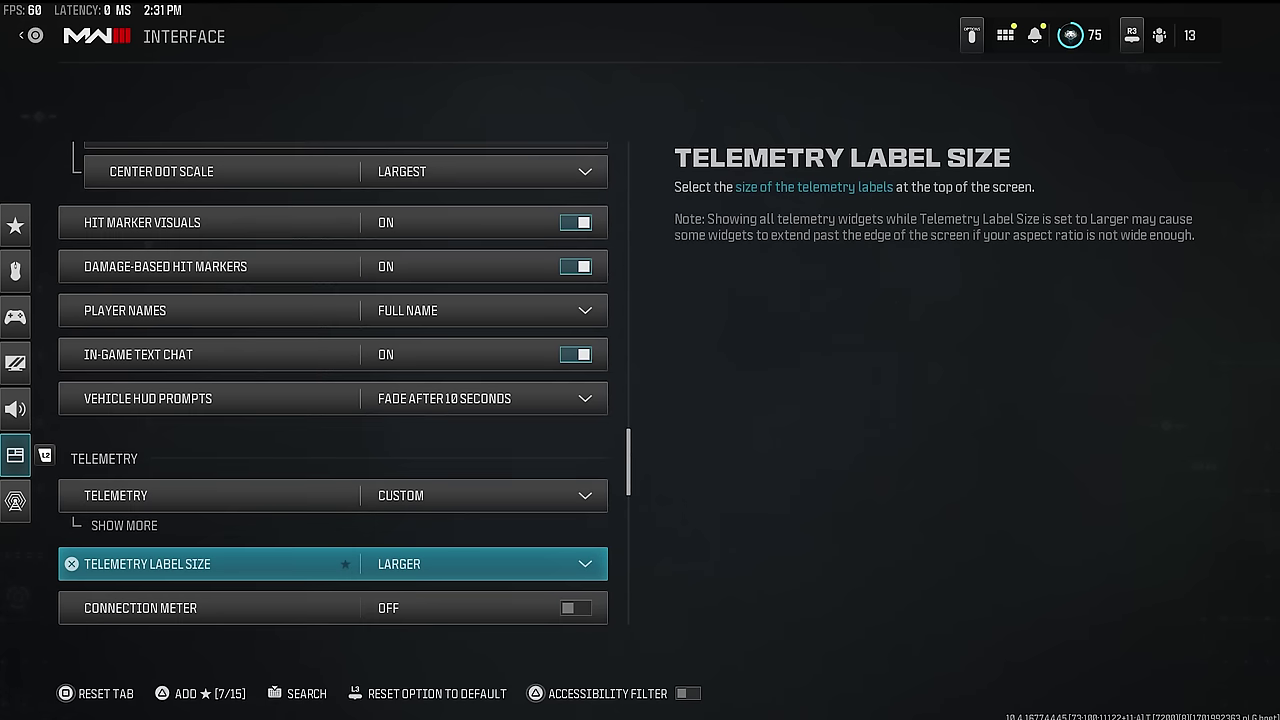
key(Up)
key(Down)
key(Down)
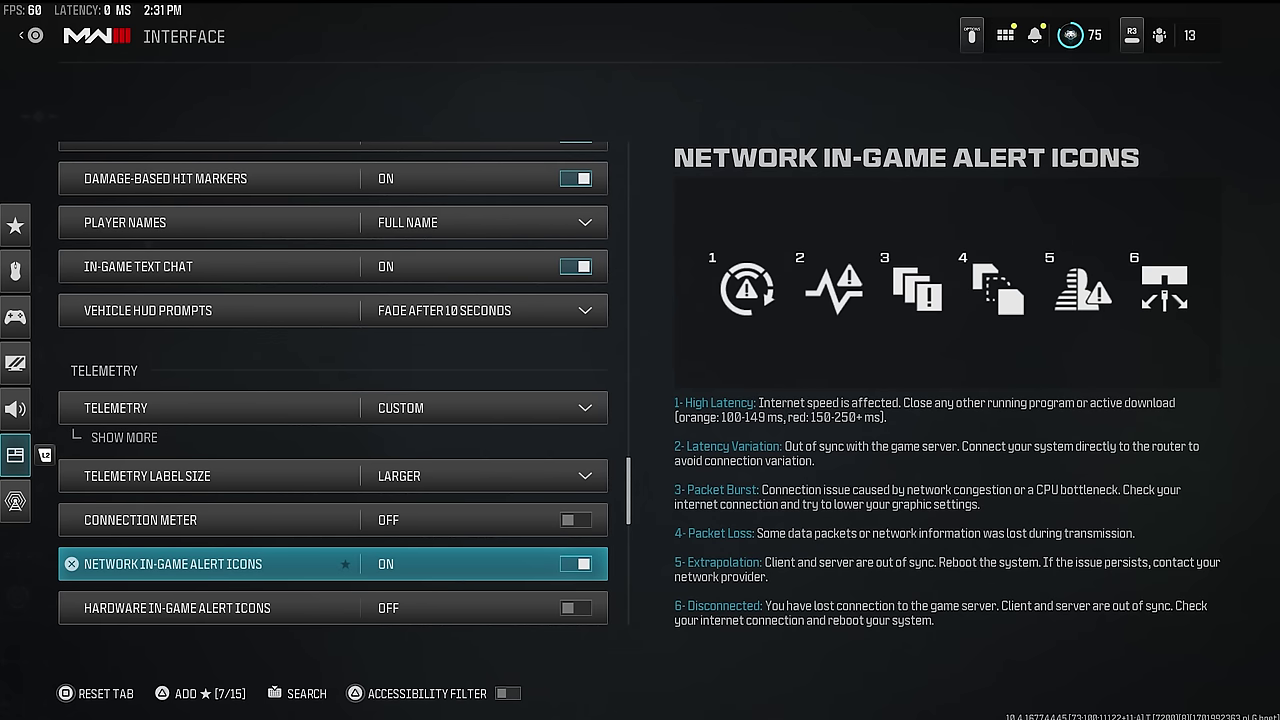
- Review Gameplay Tips, Tooltips and Menu Prompts, then exit to the settings list
key(Down)
key(Down)
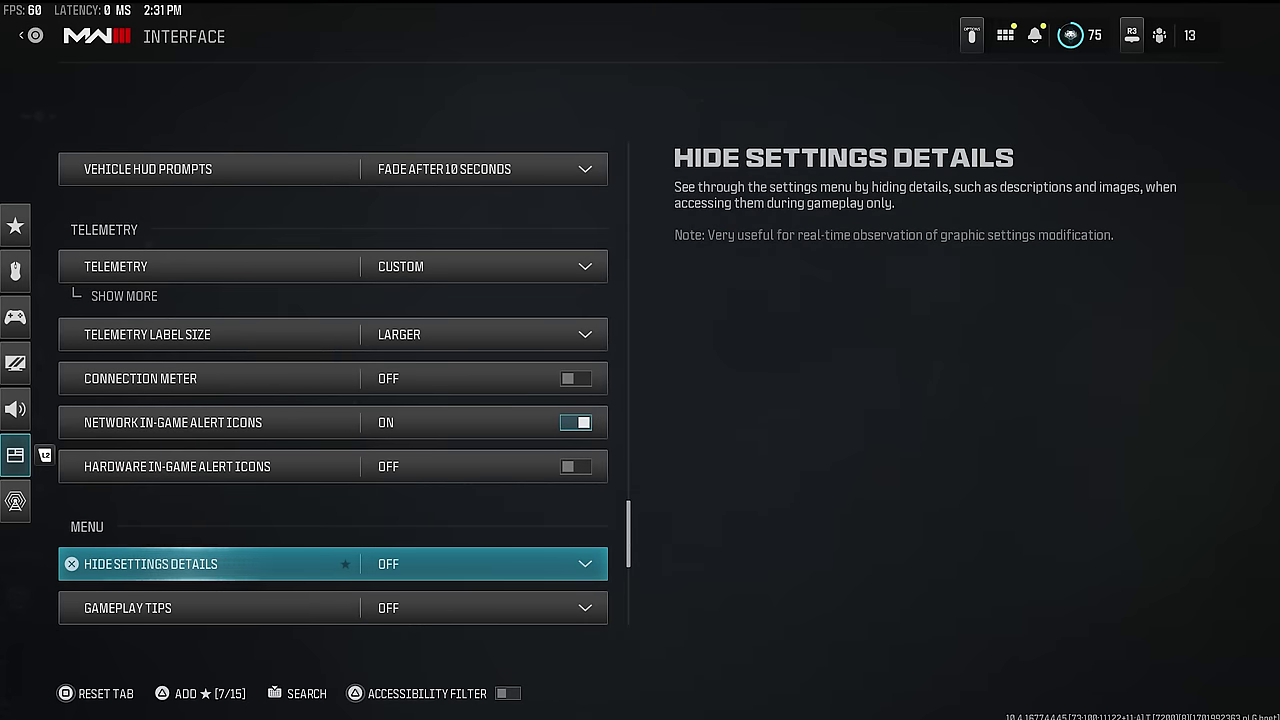
key(Down)
key(Down)
key(Up)
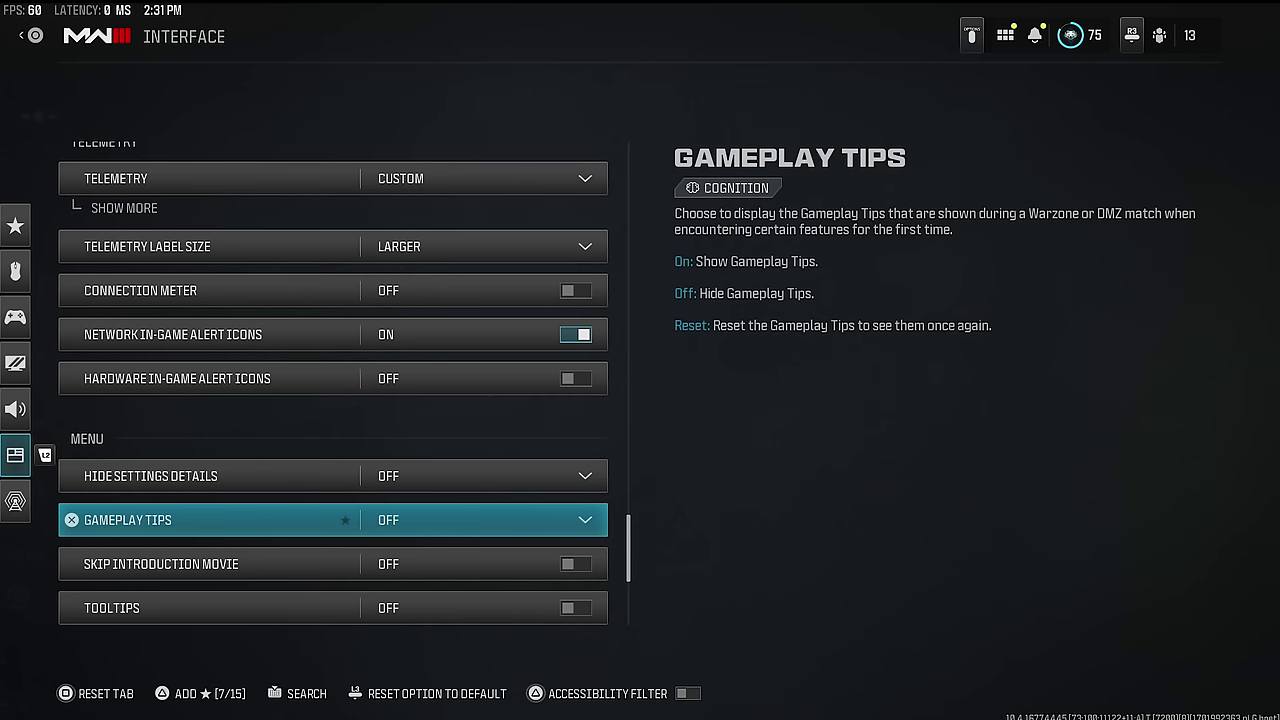
key(Down)
key(Down)
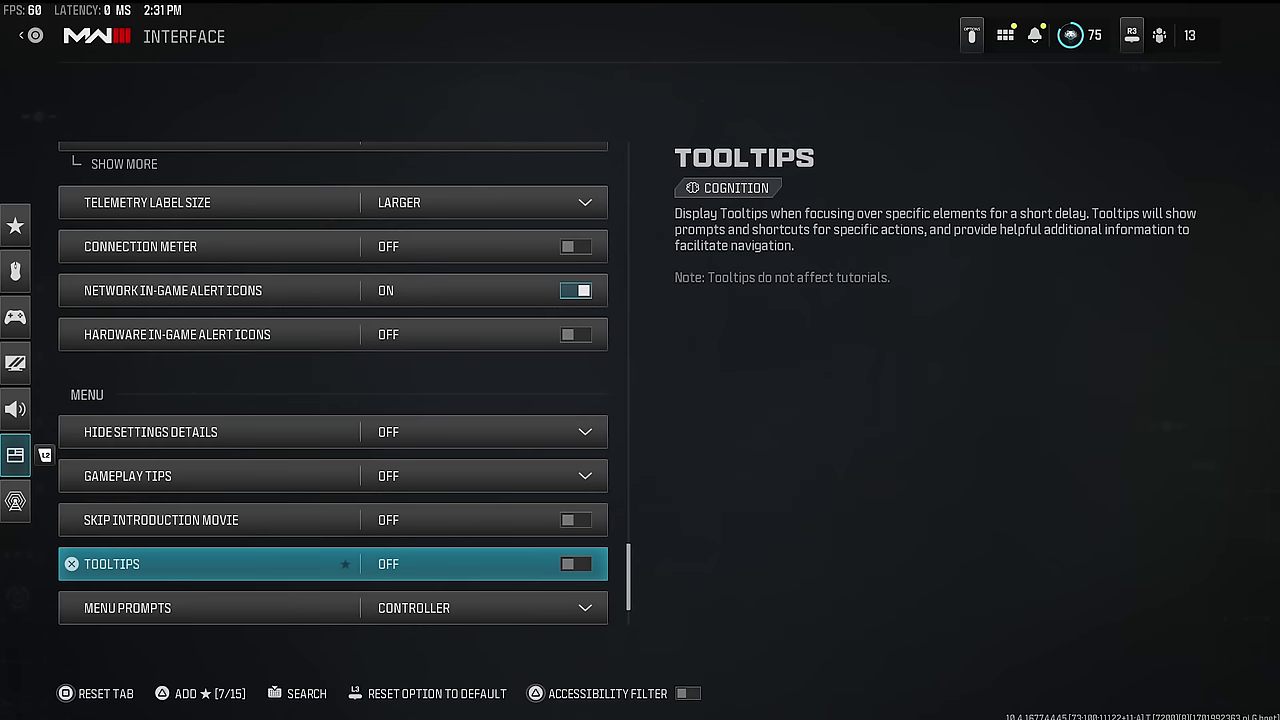
key(Down)
key(Up)
key(Down)
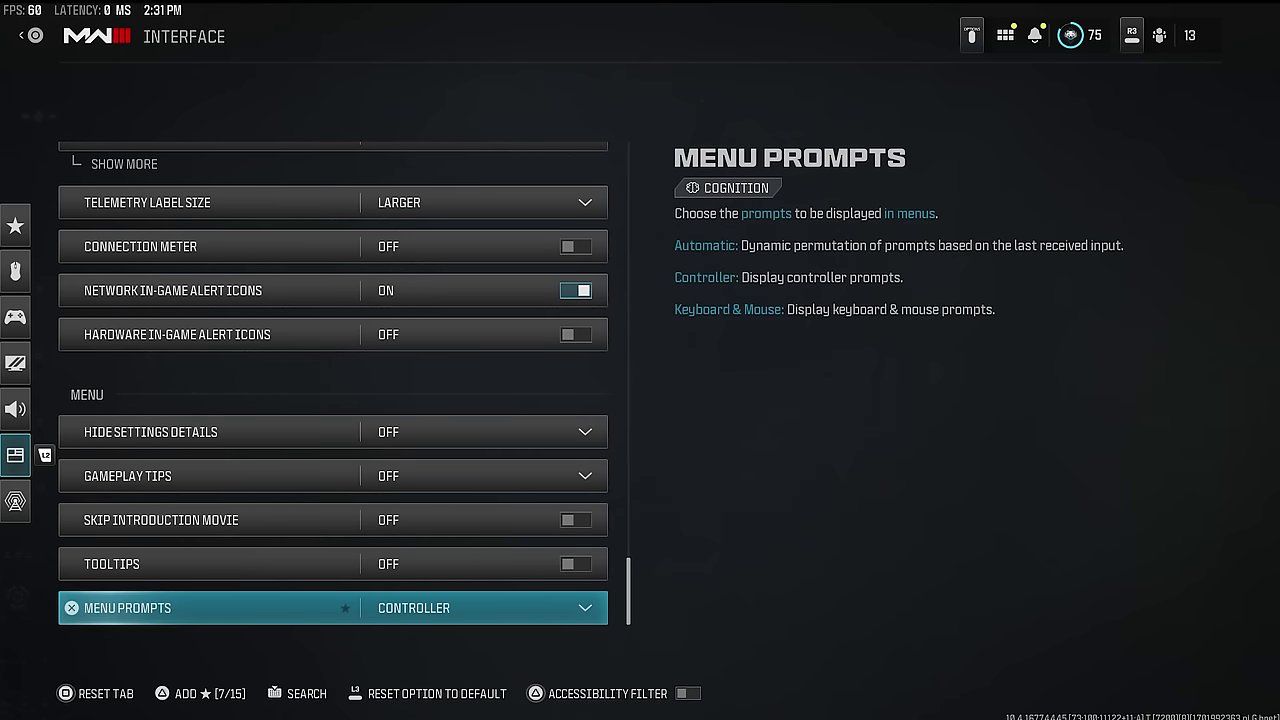
key(Down)
key(Escape)
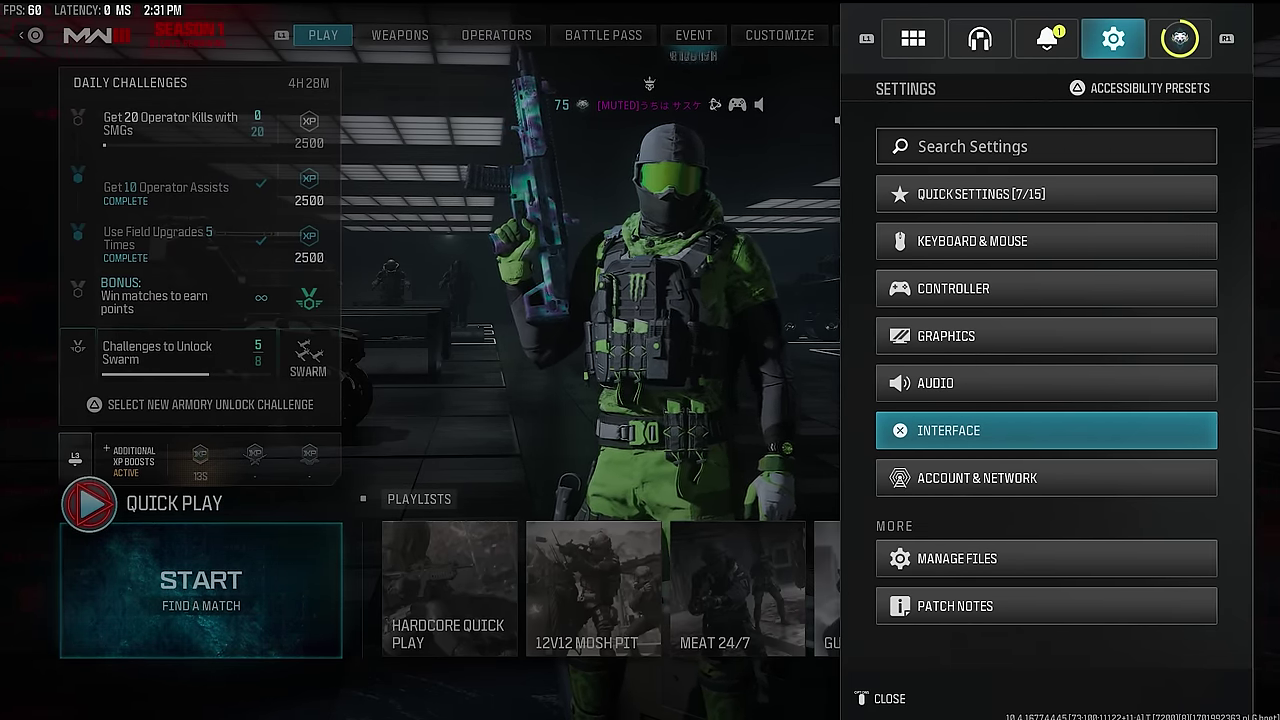
- Close Settings and open Custom Loadout 1 in the loadout editor
key(Down)
key(Down)
key(Escape)
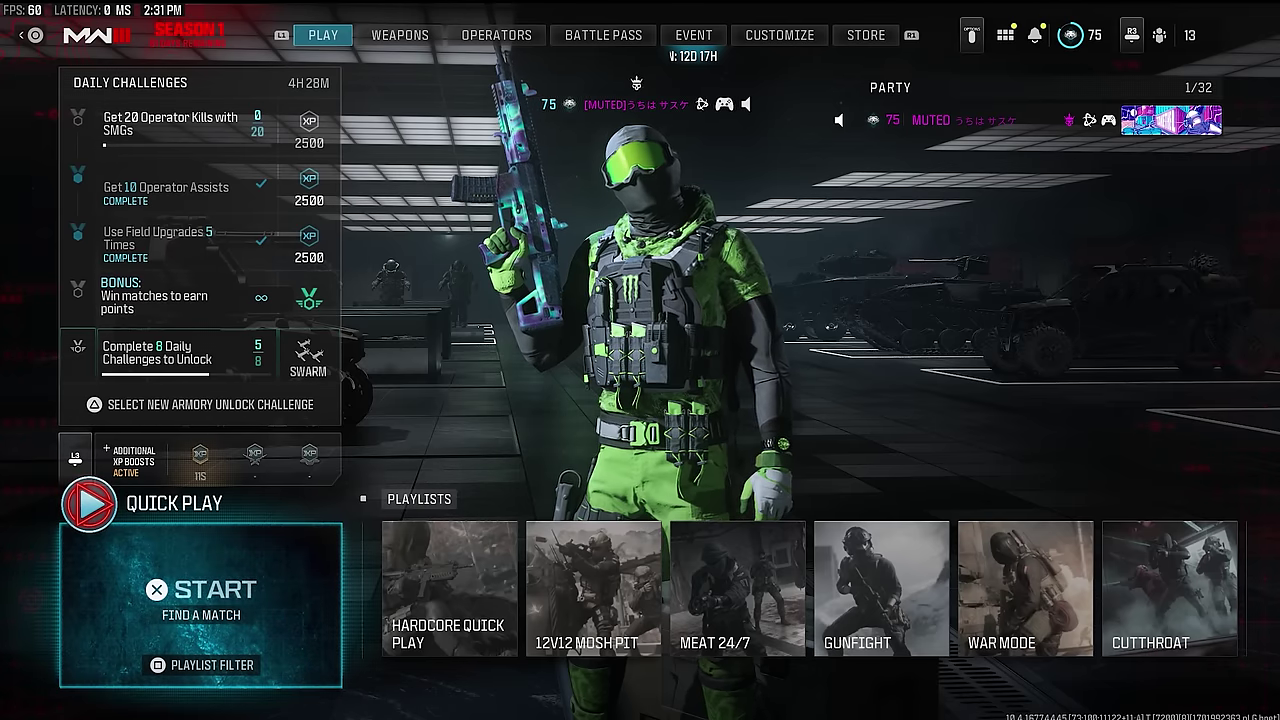
key(e)
key(Return)
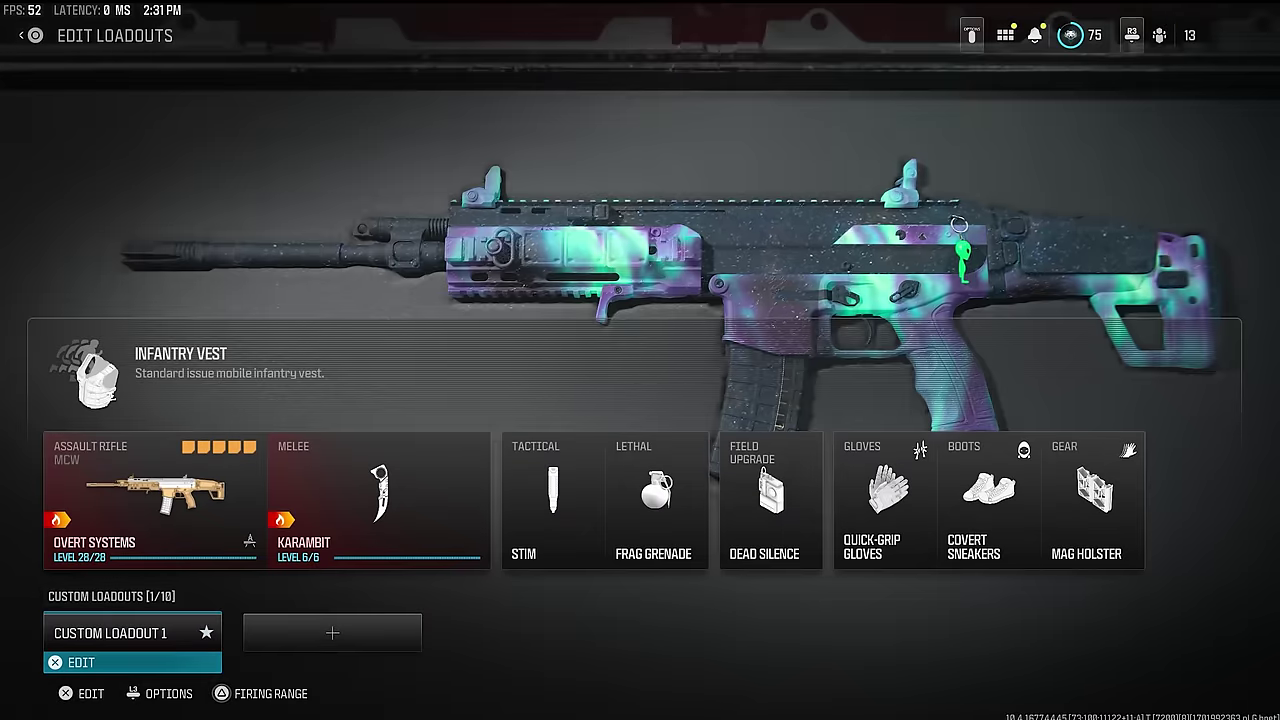
key(Return)
- Inspect the MCW's attachments, including the Magazine slot, then return to the loadout overview
key(g)
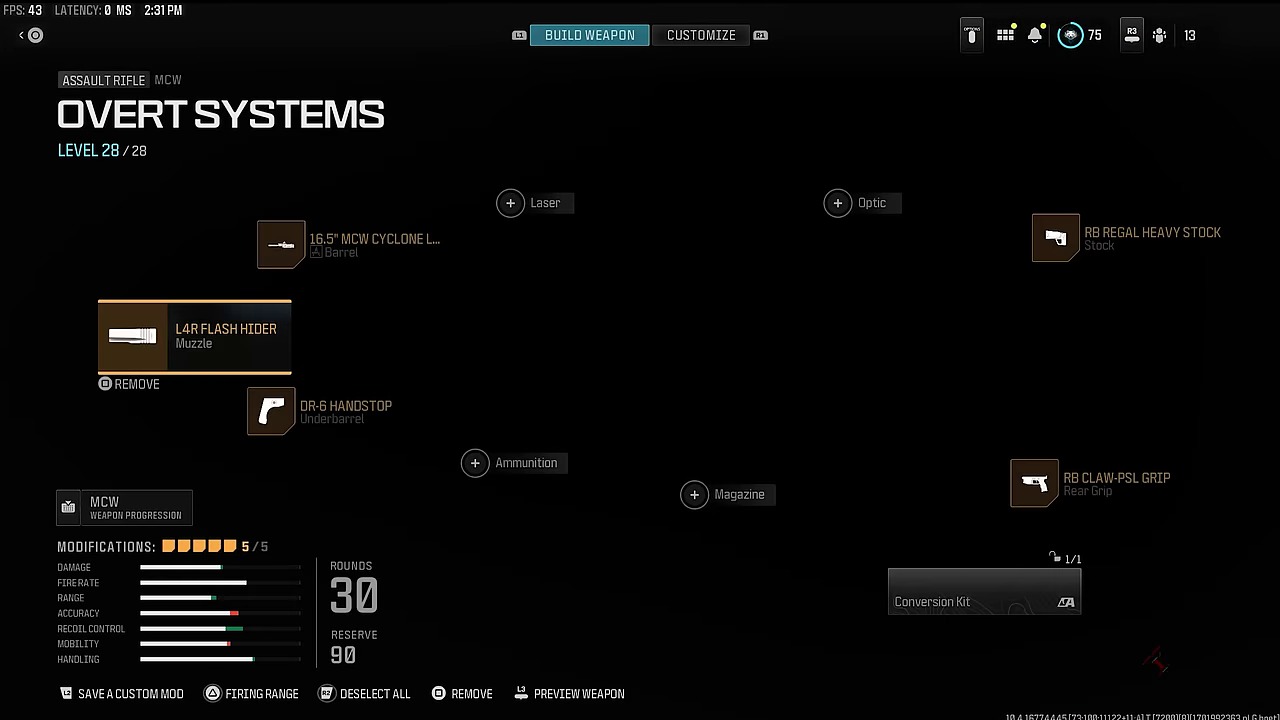
key(Down)
key(Down)
key(Right)
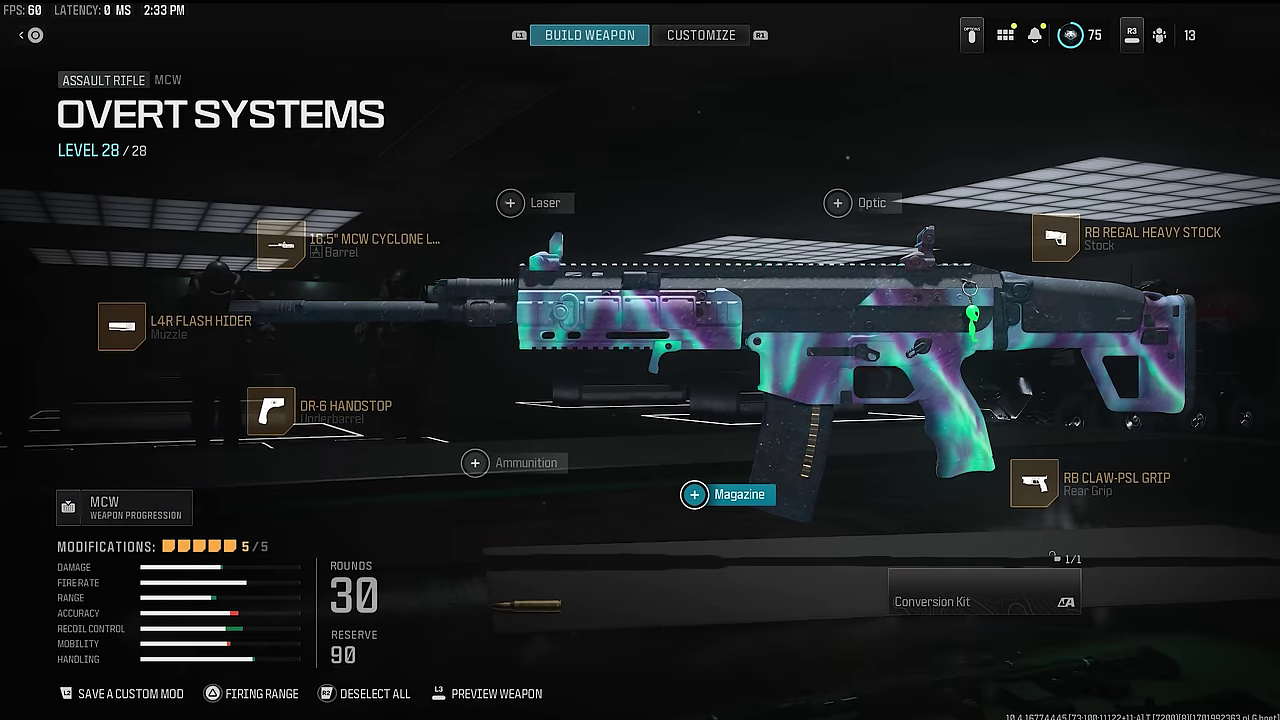
key(Escape)
key(Escape)
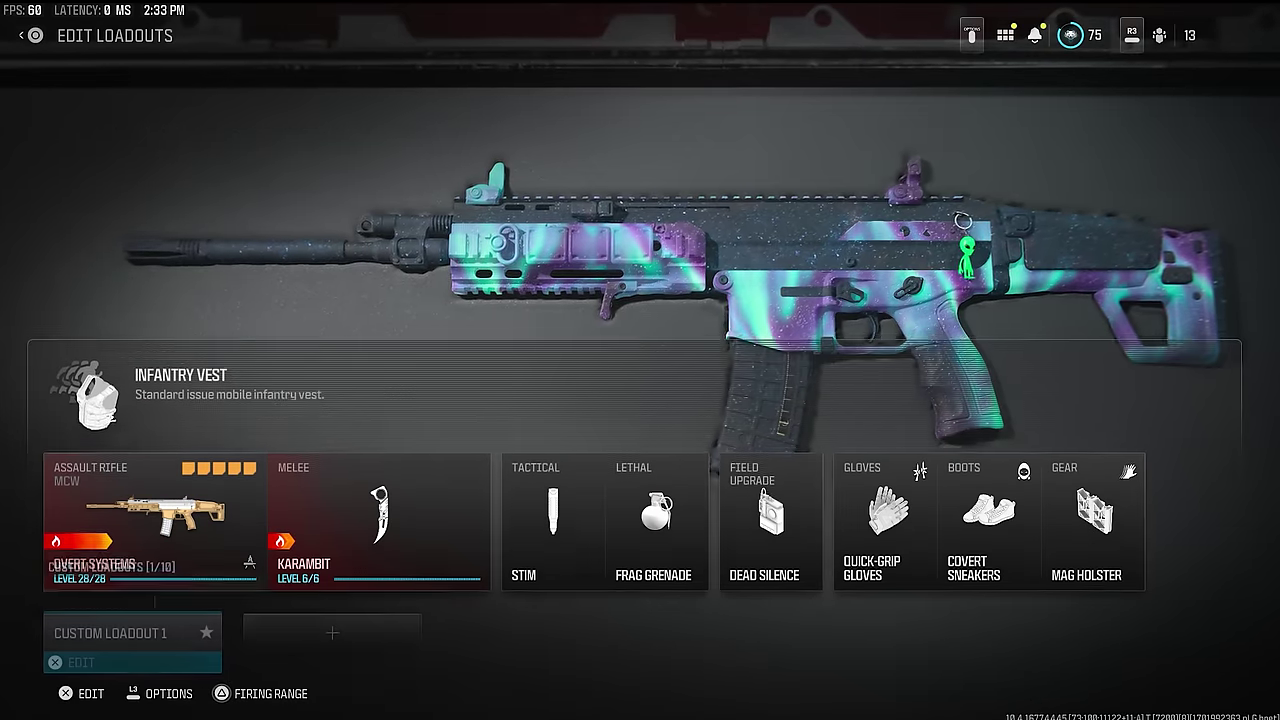